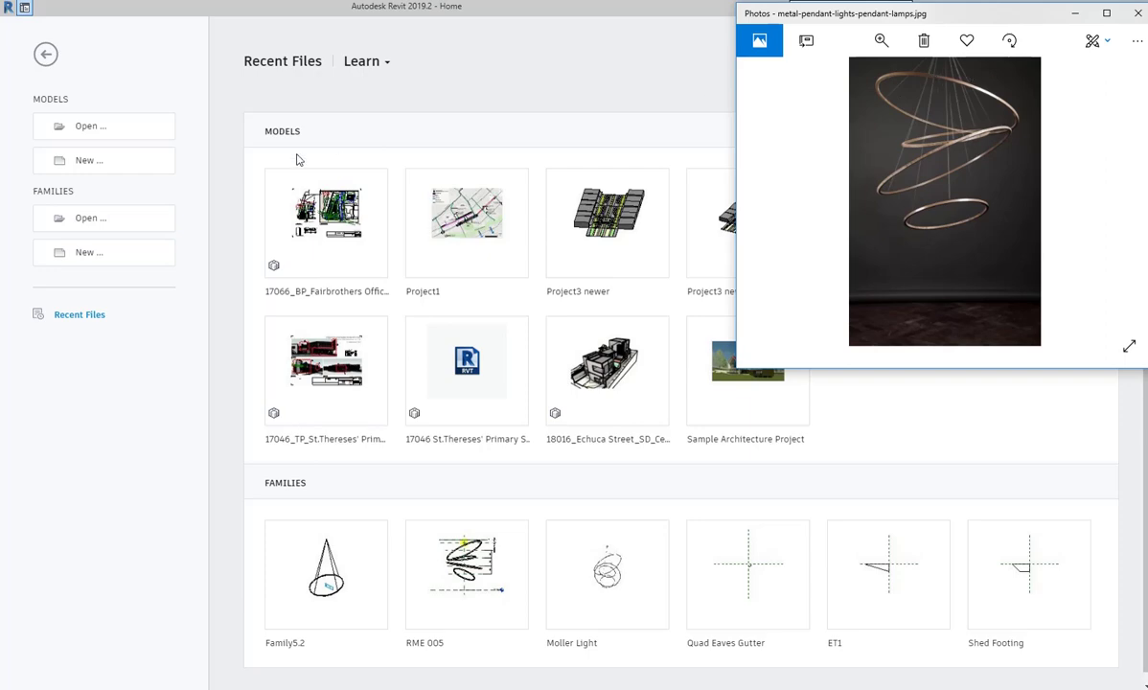
# Create a new family (Family14) from the Metric Generic Model.rft template.
pyautogui.click(133, 253)
pyautogui.scroll(-4, 394, 329)
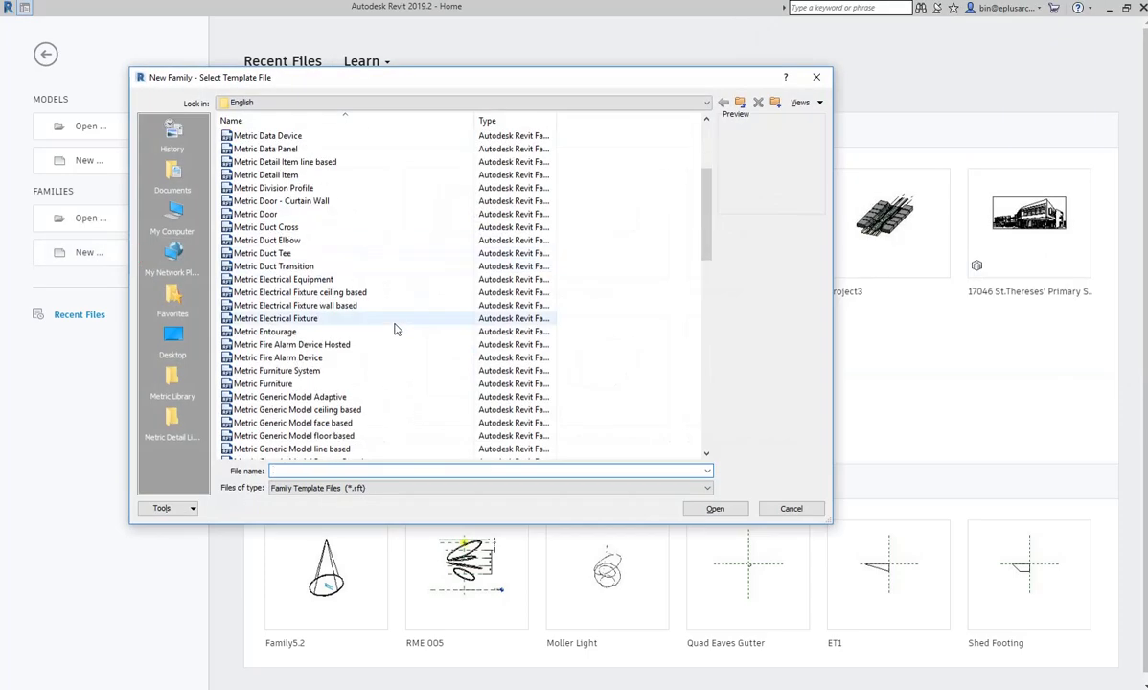
pyautogui.scroll(-6, 394, 329)
pyautogui.scroll(-3, 373, 335)
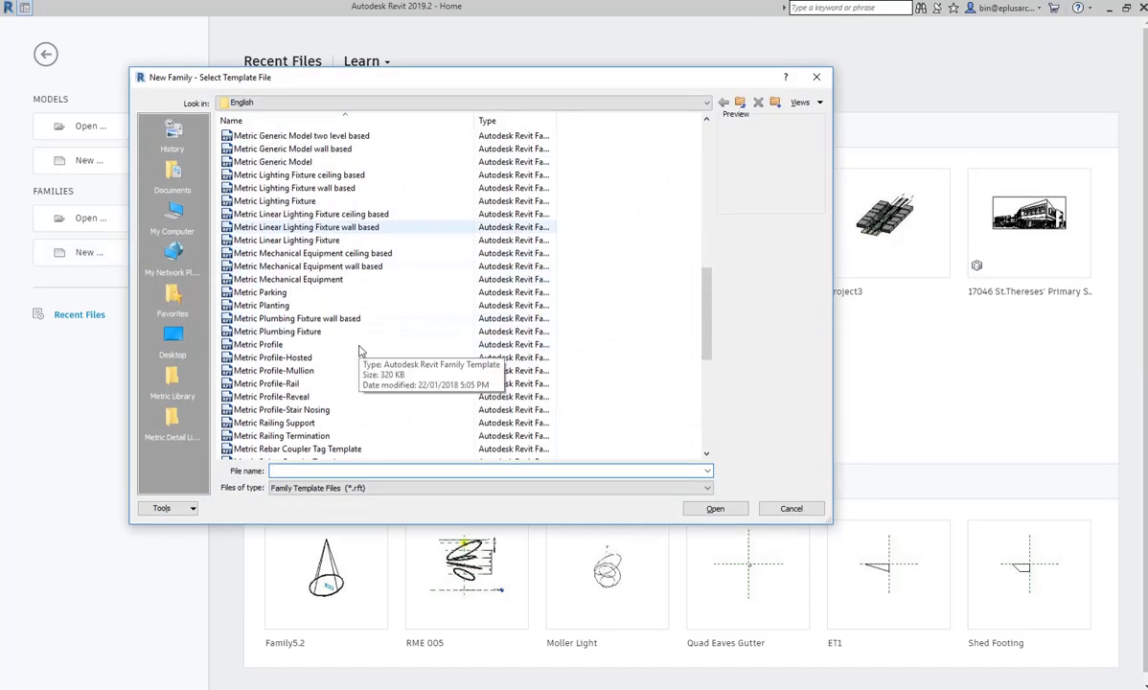
pyautogui.scroll(3, 344, 350)
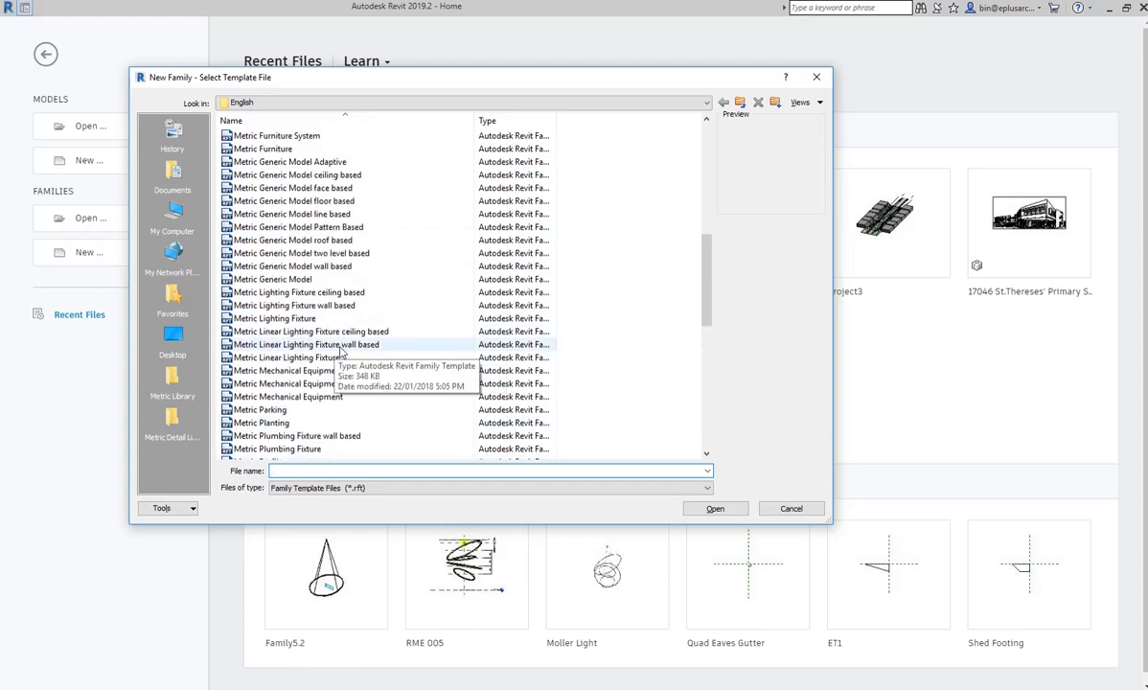
pyautogui.click(278, 279)
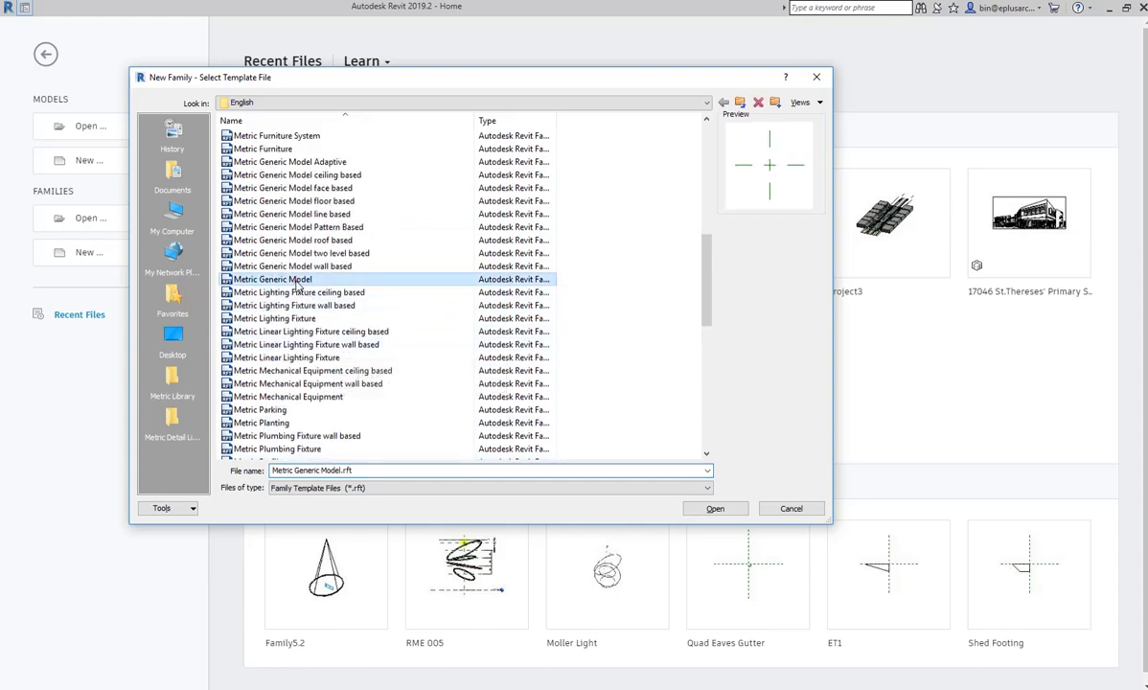
pyautogui.click(713, 510)
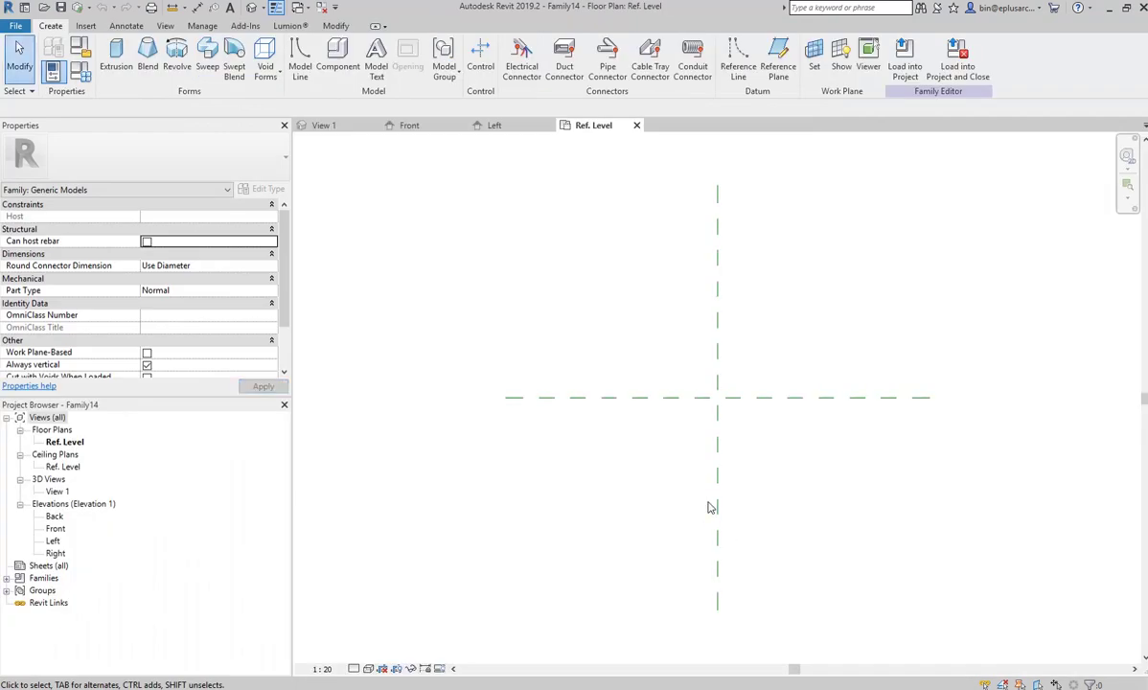
# Draw a horizontal reference plane below Ref. Level in the Front elevation.
pyautogui.moveTo(630, 454); pyautogui.dragTo(607, 449, button='middle')
pyautogui.doubleClick(56, 528)
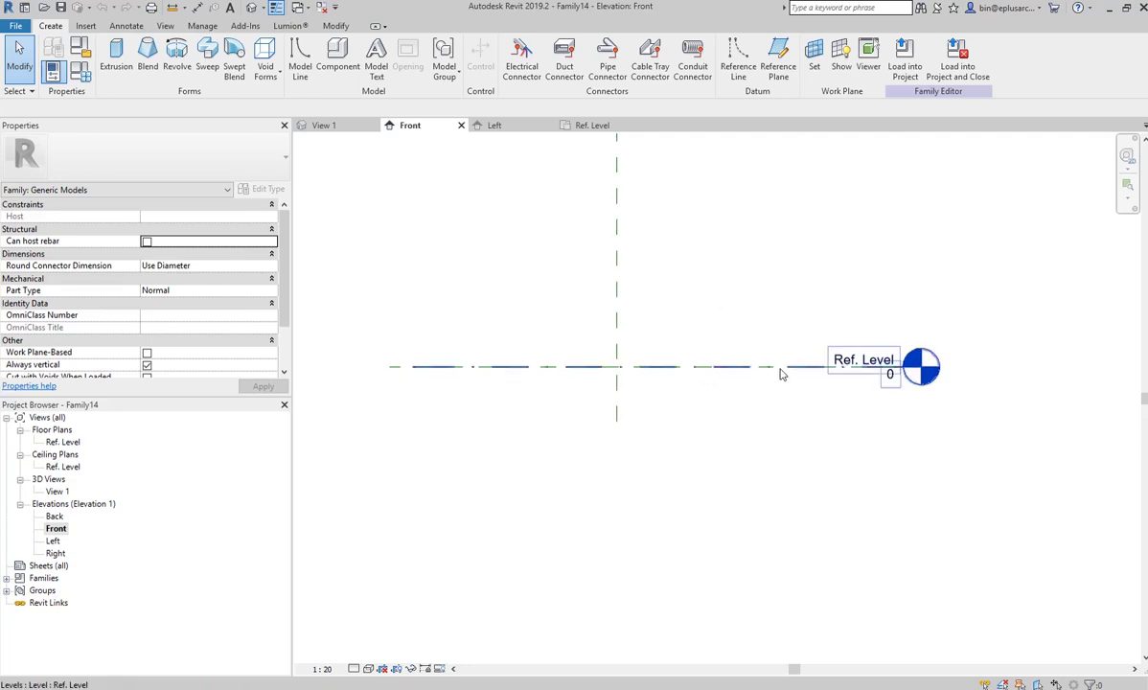
pyautogui.click(781, 60)
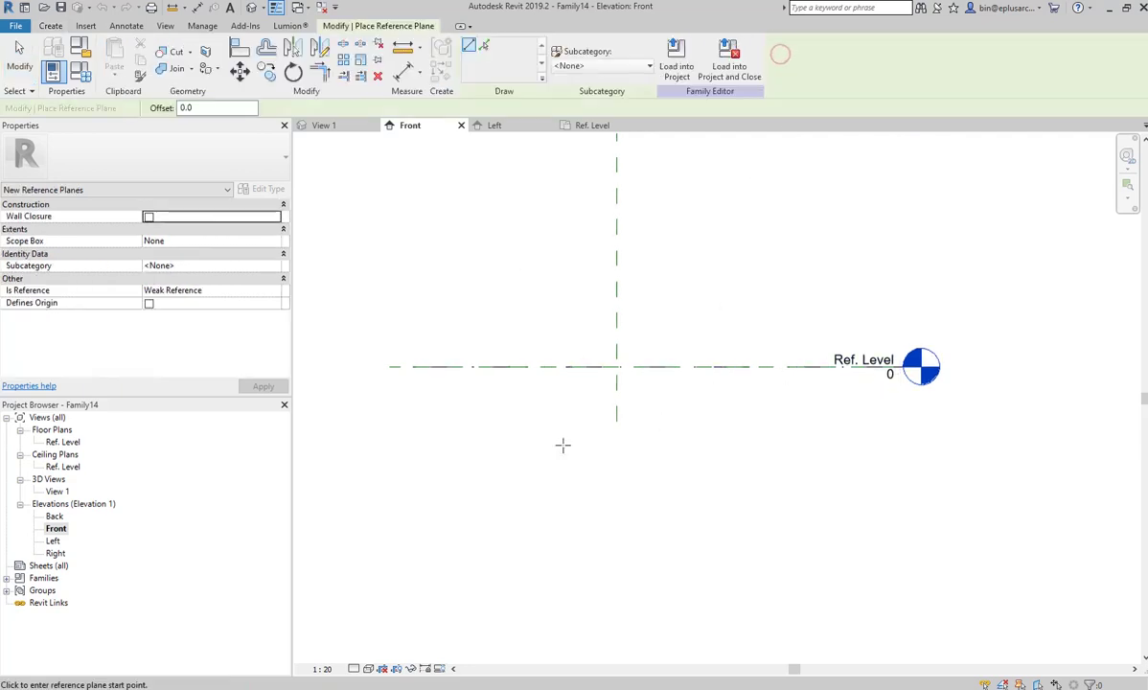
pyautogui.click(456, 466)
pyautogui.click(815, 465)
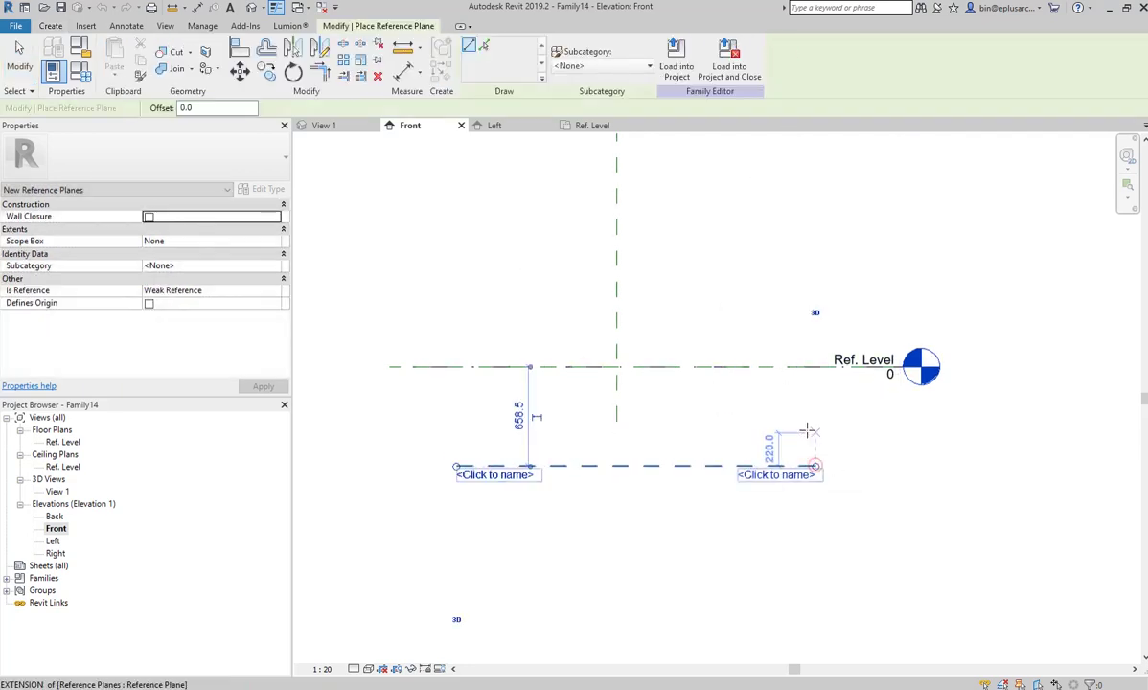
# Dimension the new plane to Ref. Level and set the distance to 900.
pyautogui.press('d')
pyautogui.press('i')
pyautogui.click(782, 468)
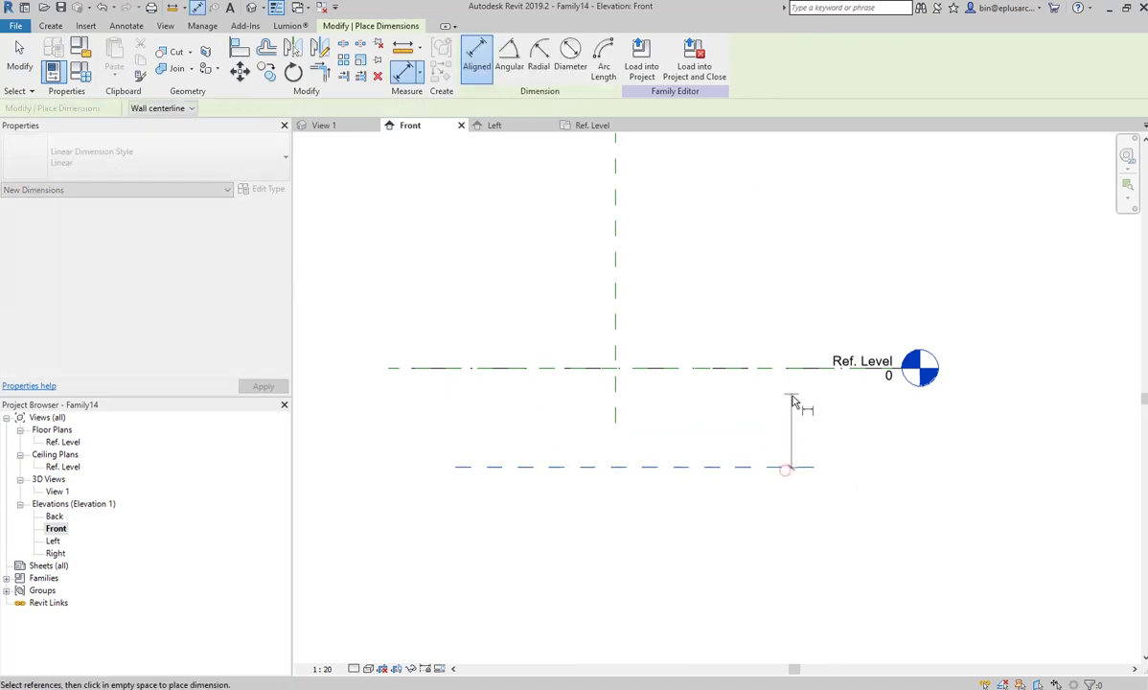
pyautogui.click(779, 369)
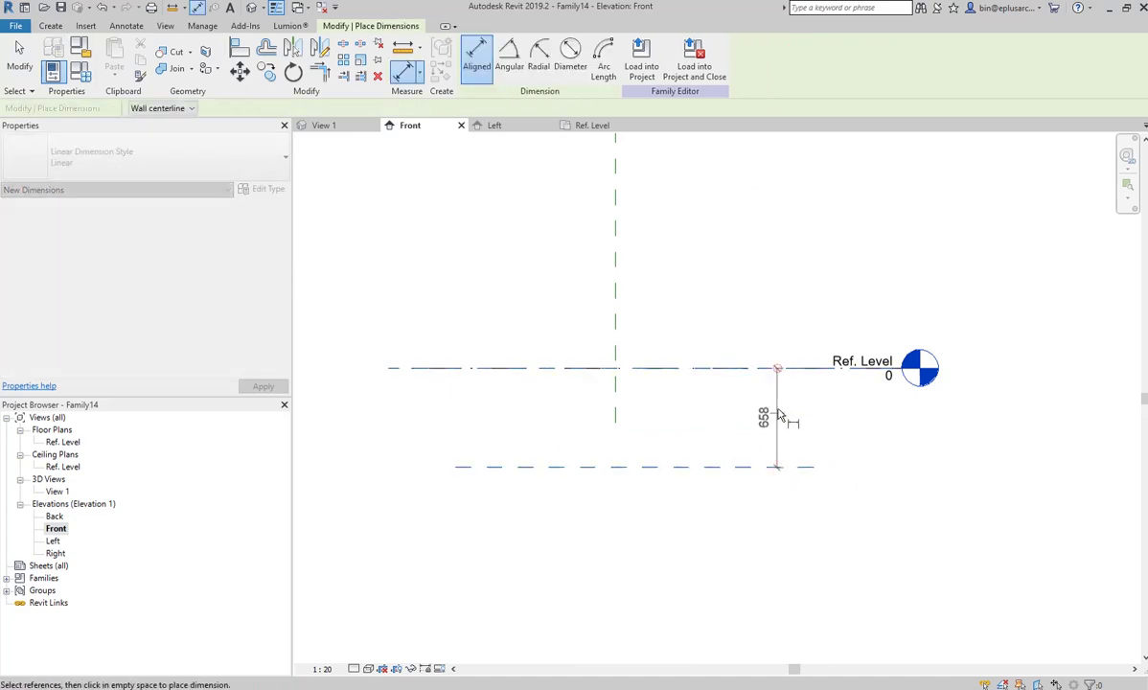
pyautogui.click(778, 427)
pyautogui.press('Escape')
pyautogui.press('Escape')
pyautogui.click(743, 468)
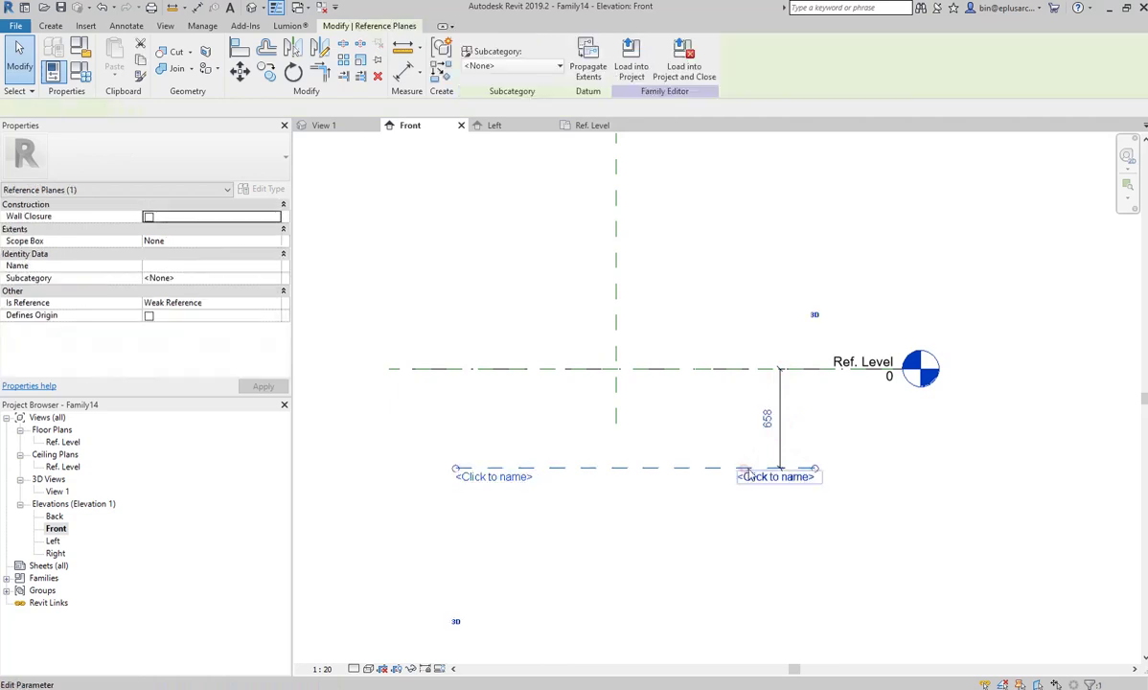
pyautogui.click(768, 419)
pyautogui.write('9000')
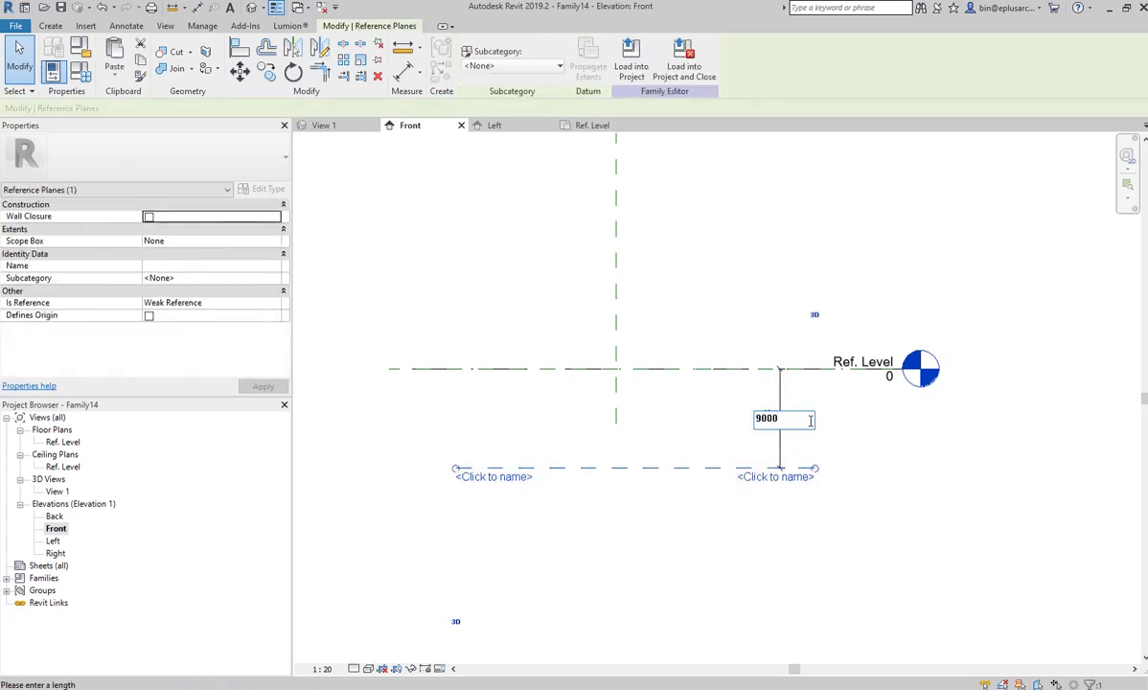
pyautogui.press('Return')
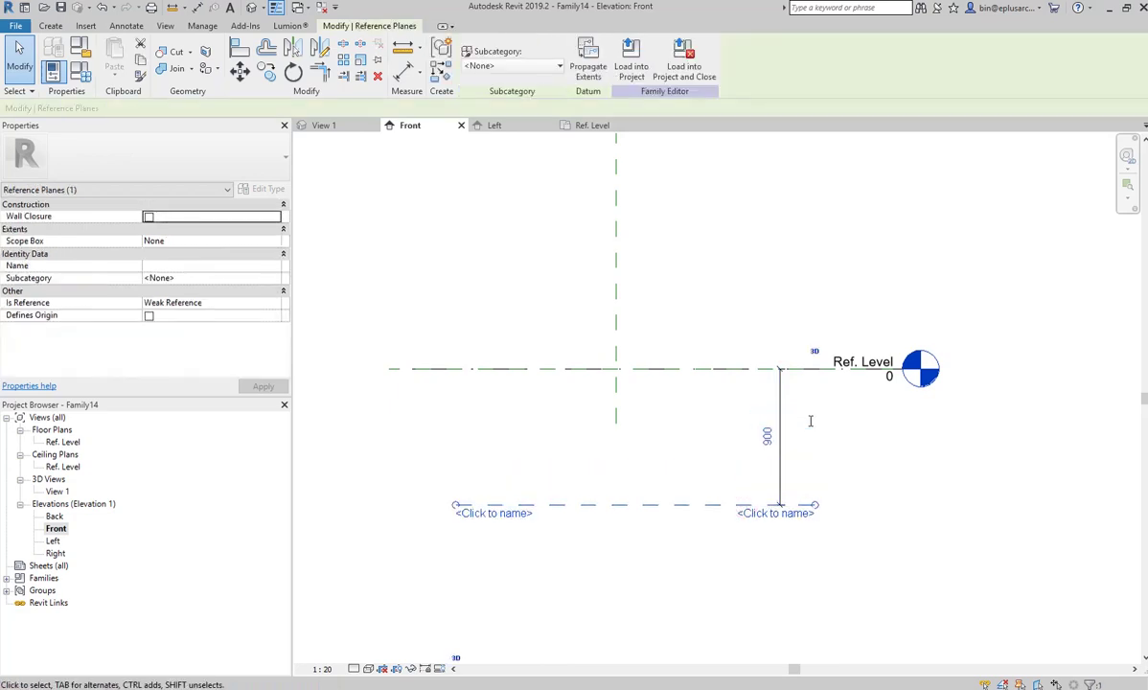
pyautogui.click(830, 539)
# Label the 900 dimension with a new instance parameter named OFC.
pyautogui.click(781, 499)
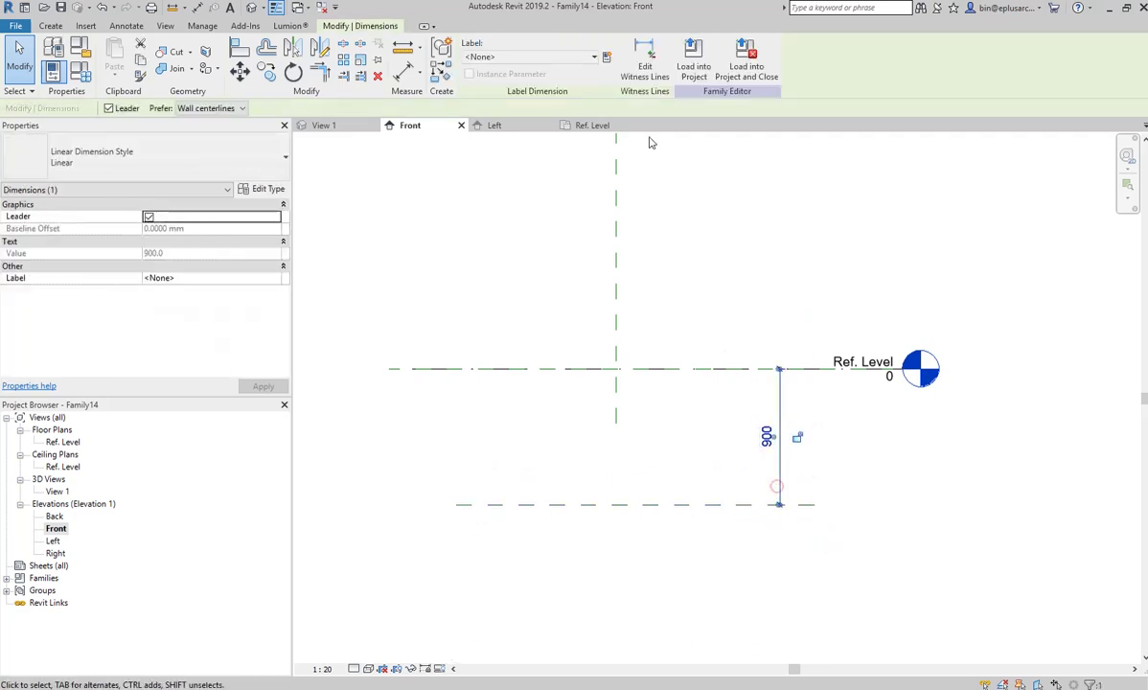
pyautogui.click(606, 59)
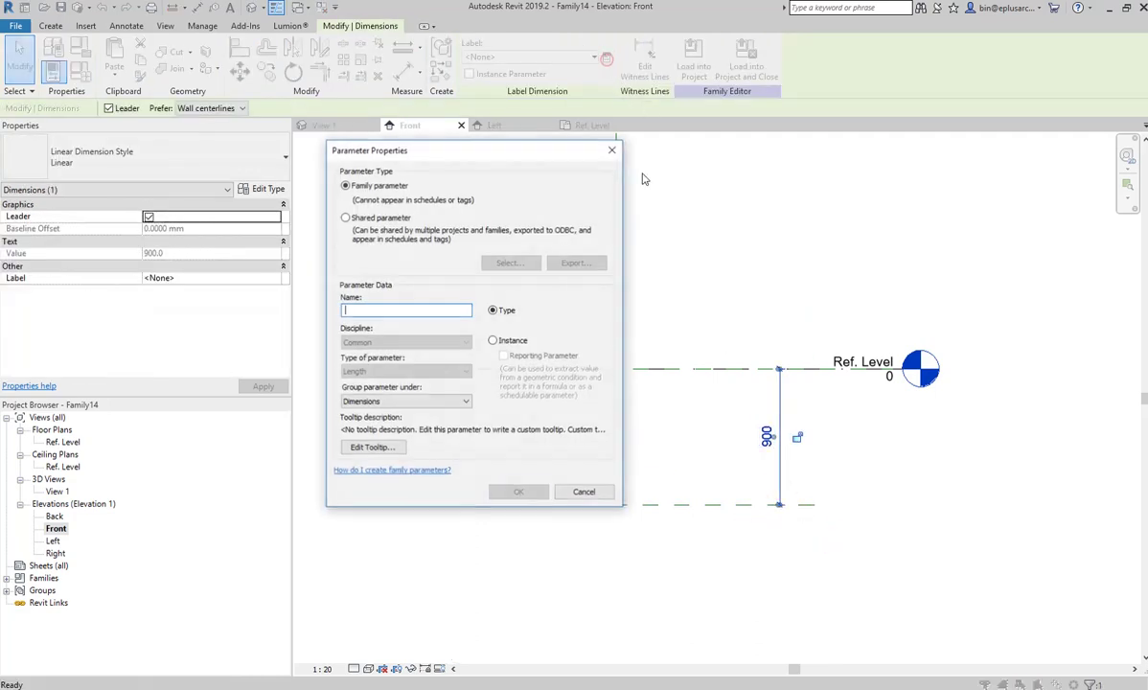
pyautogui.click(495, 341)
pyautogui.write('OFC')
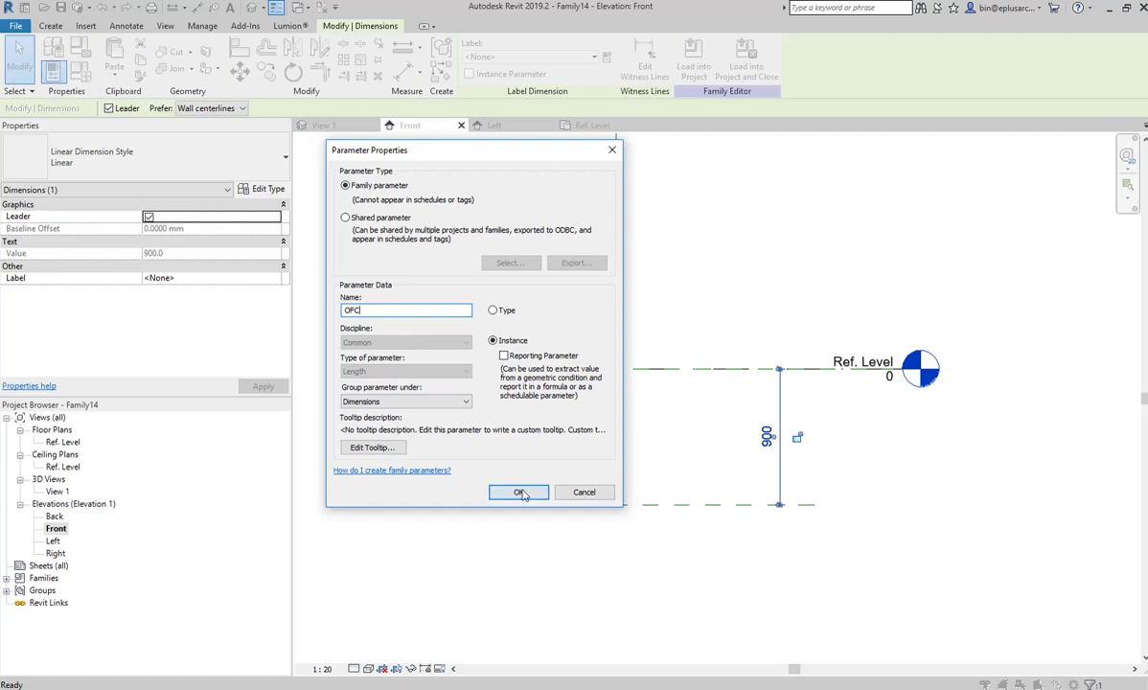
pyautogui.click(518, 493)
pyautogui.moveTo(687, 441); pyautogui.dragTo(660, 442, button='middle')
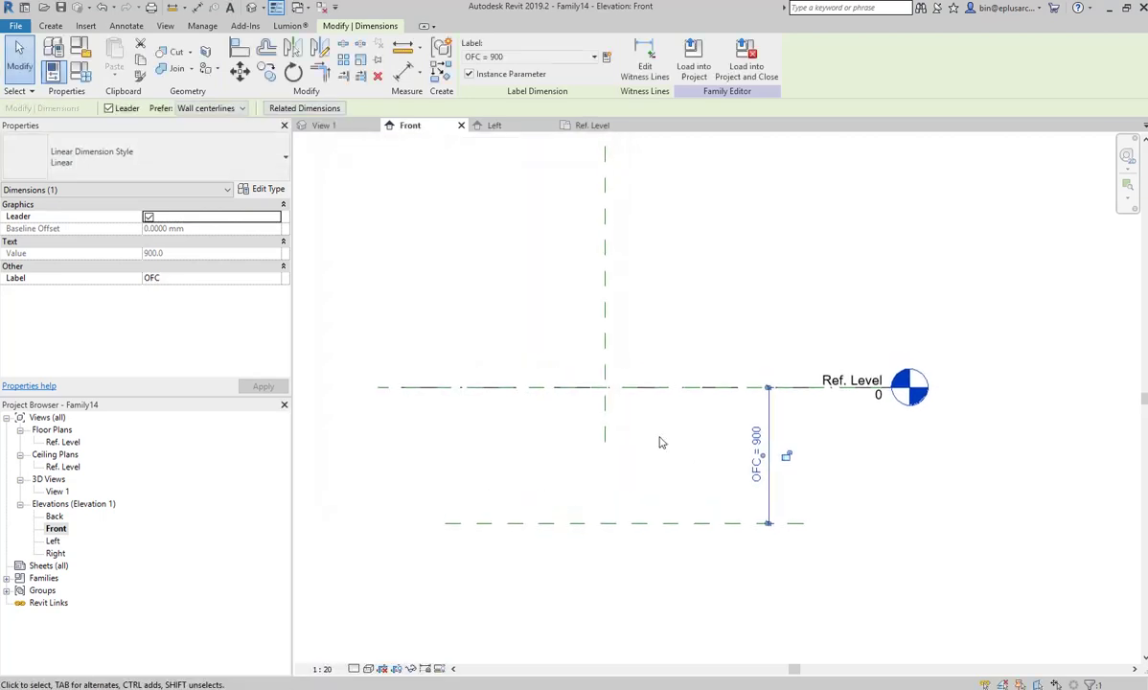
# Set the lower reference plane as the work plane and open the Ref. Level plan.
pyautogui.click(52, 27)
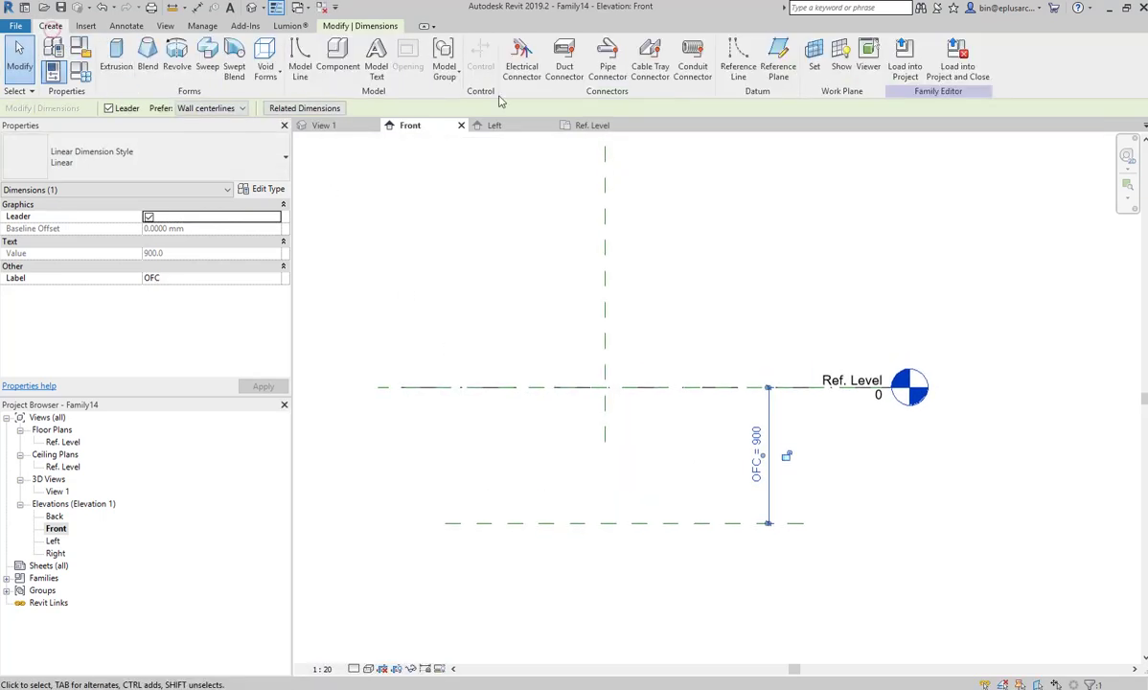
pyautogui.click(840, 69)
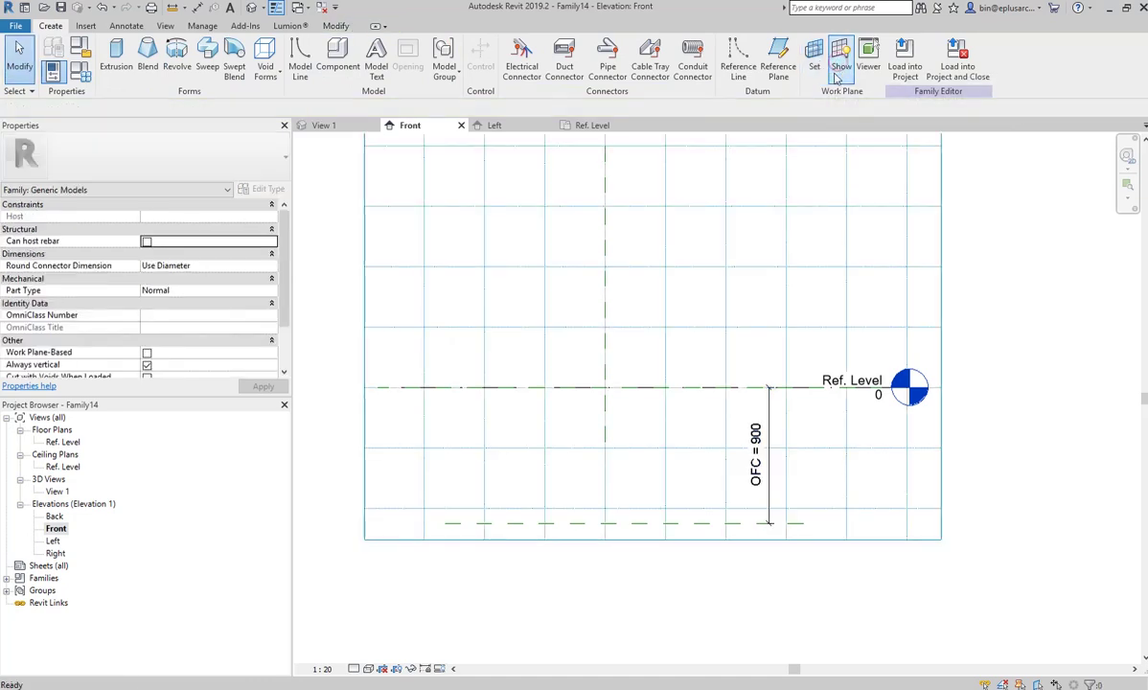
pyautogui.click(814, 74)
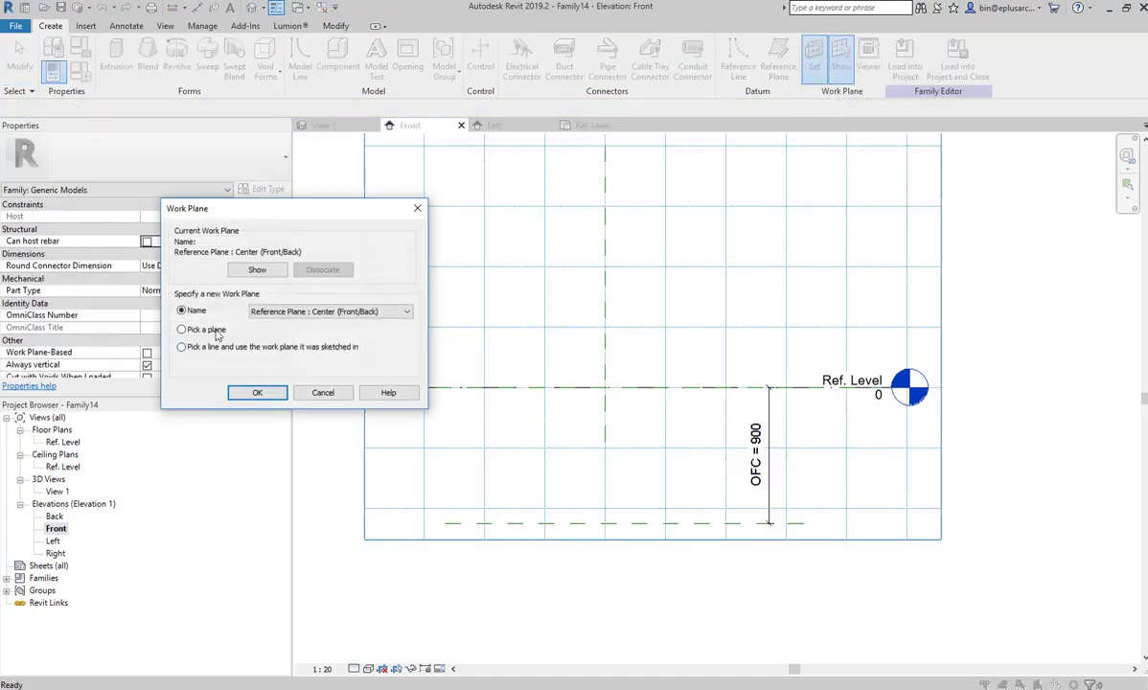
pyautogui.click(256, 391)
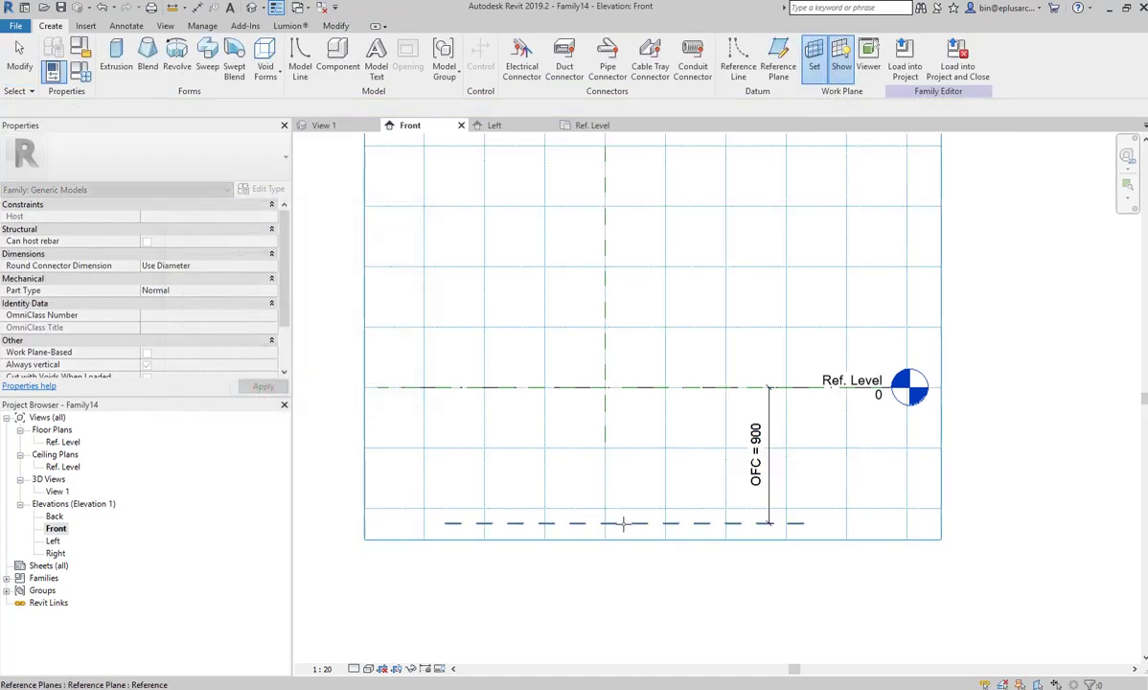
pyautogui.click(623, 523)
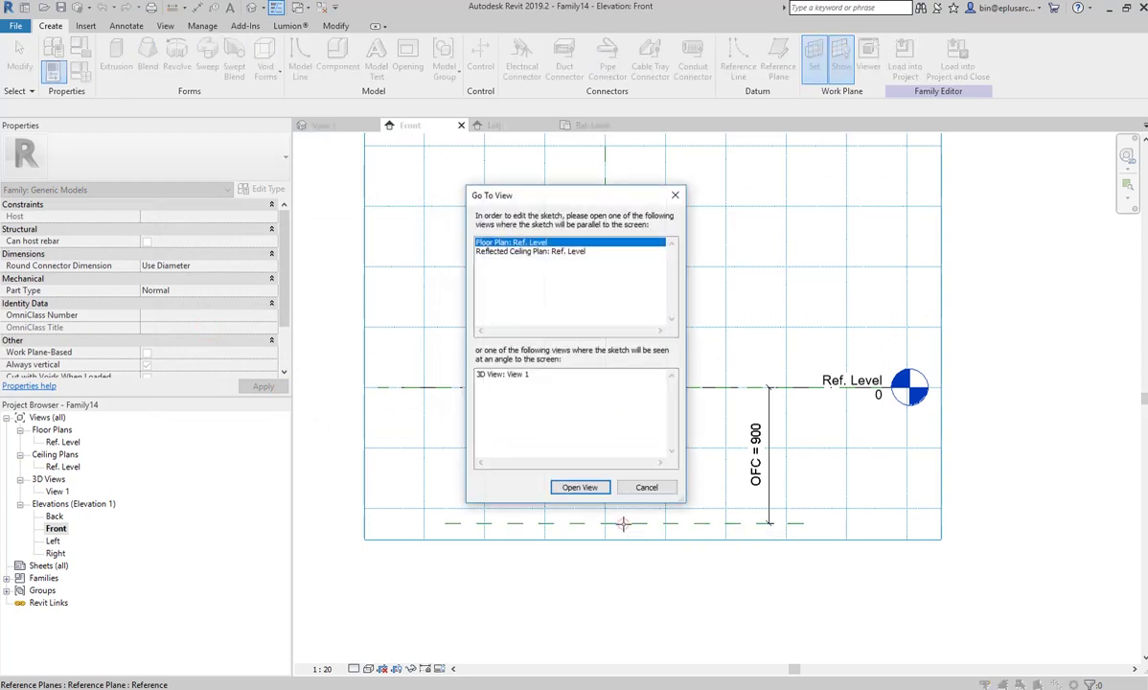
pyautogui.click(579, 491)
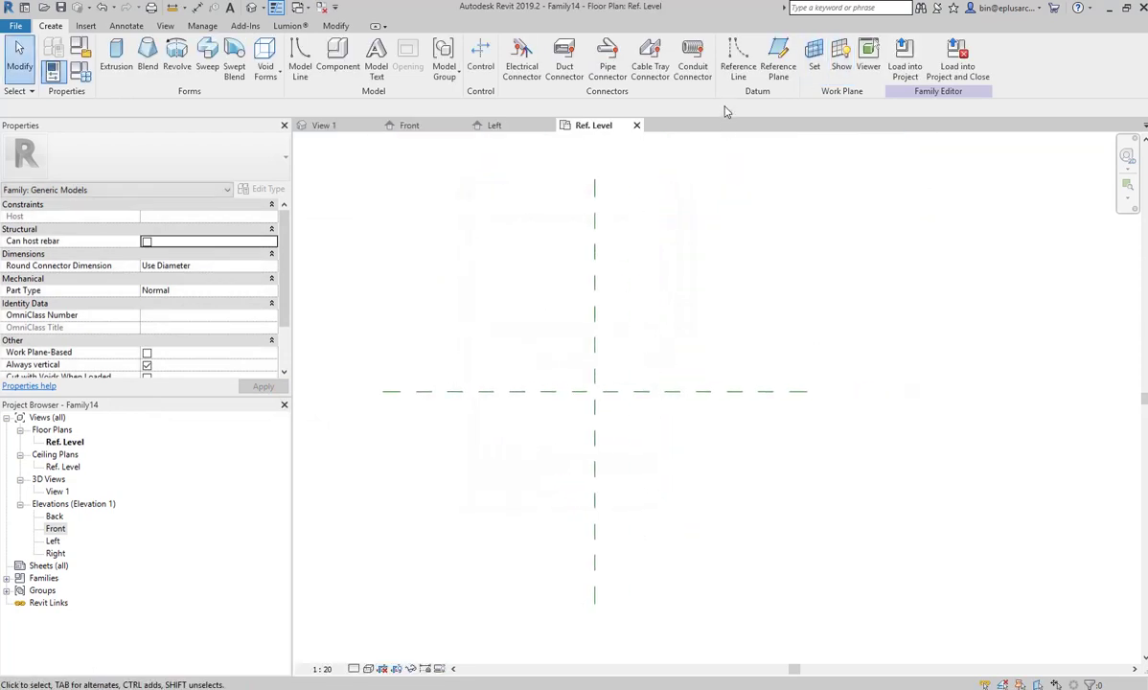
# Draw a diagonal reference line from the centre planes' intersection up and right.
pyautogui.click(737, 58)
pyautogui.click(594, 391)
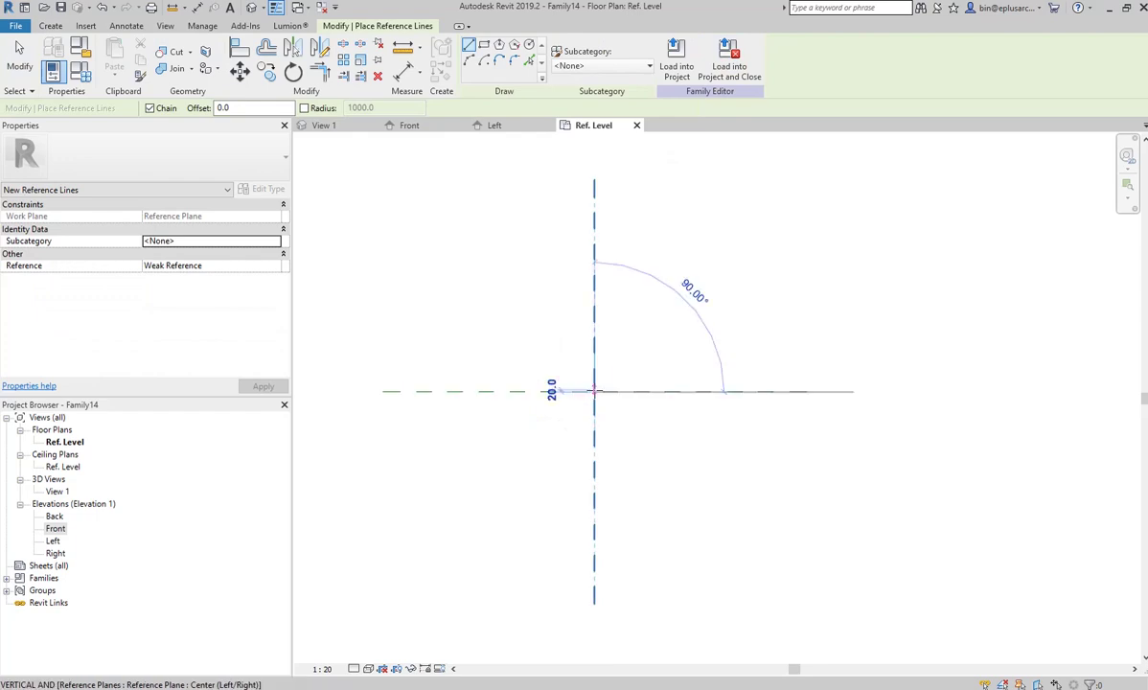
pyautogui.click(747, 236)
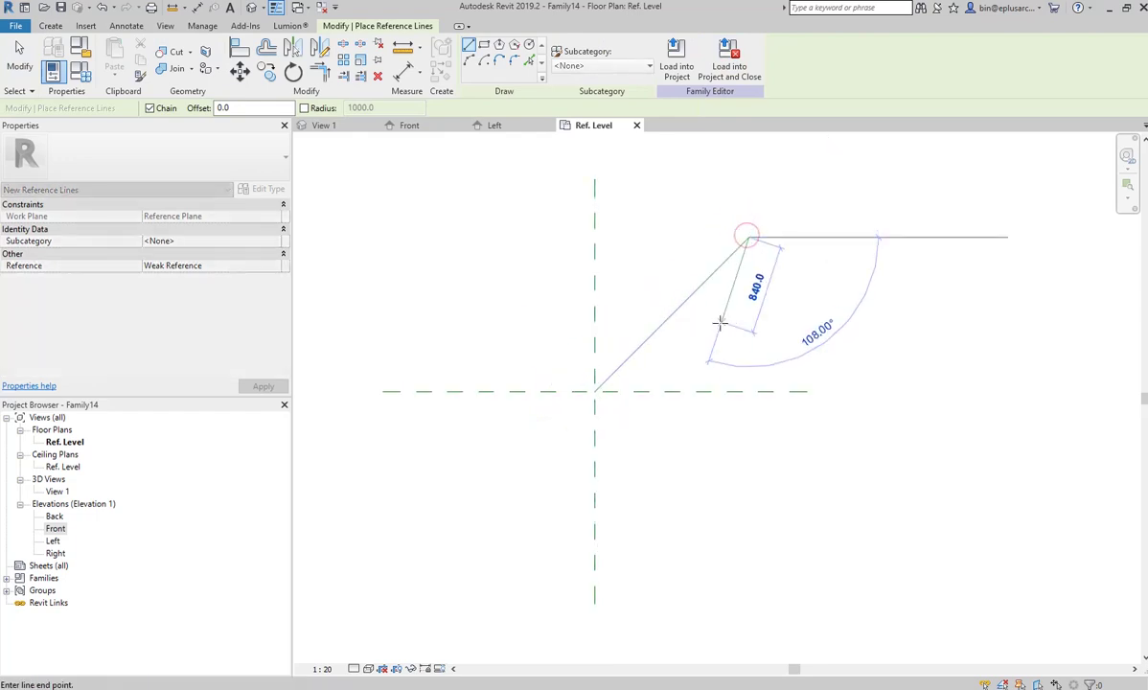
pyautogui.press('Escape')
pyautogui.press('Escape')
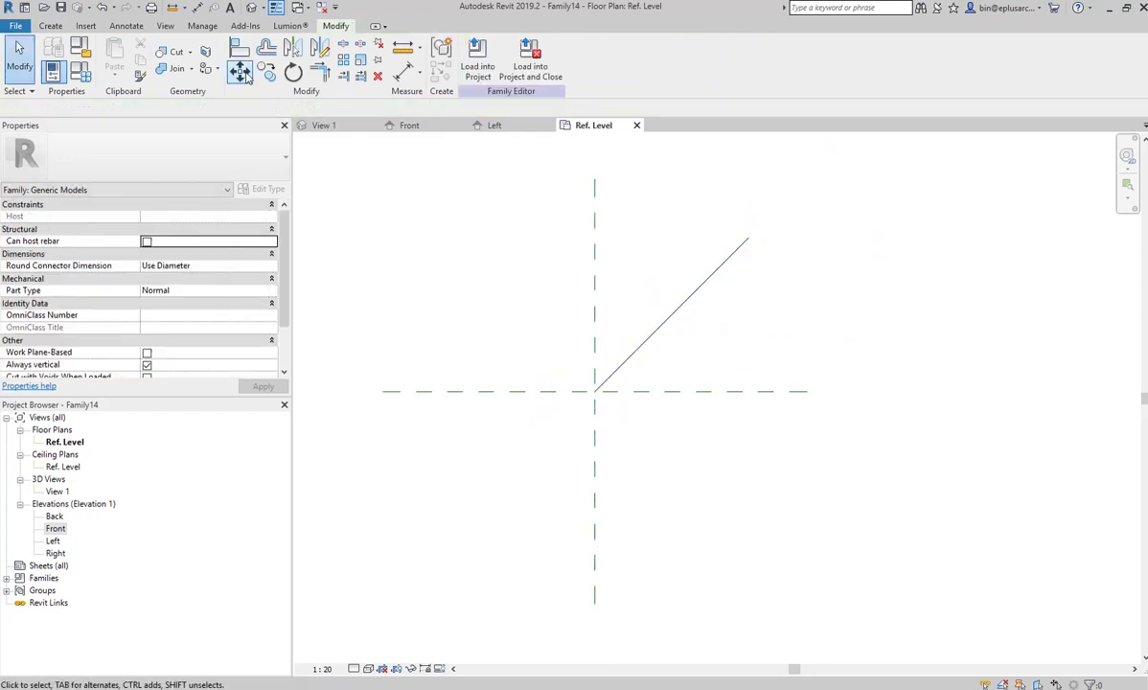
# Align the line's start to the horizontal and vertical centre planes and lock it.
pyautogui.click(239, 48)
pyautogui.click(661, 390)
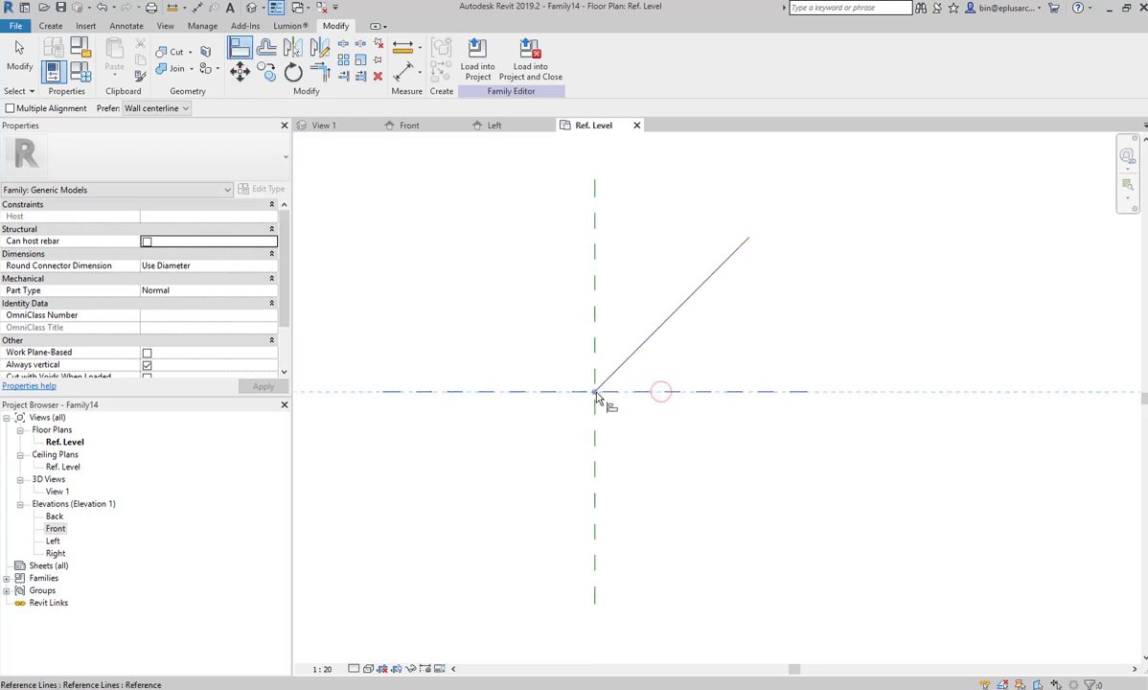
pyautogui.click(596, 392)
pyautogui.click(594, 335)
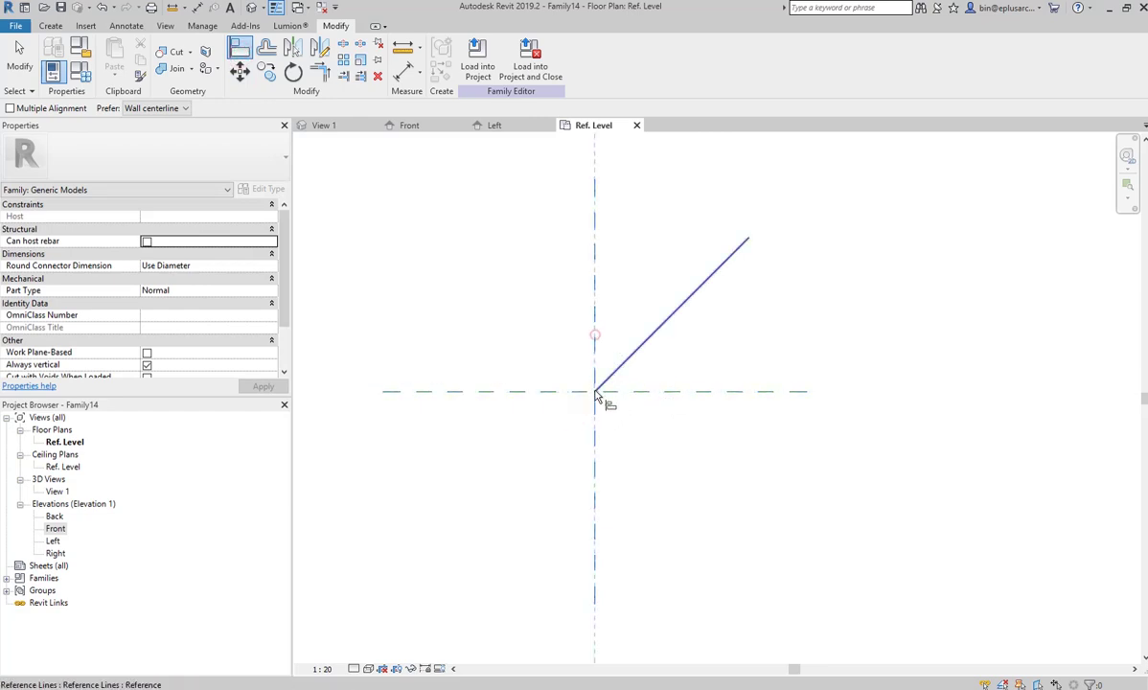
pyautogui.click(595, 393)
pyautogui.click(620, 420)
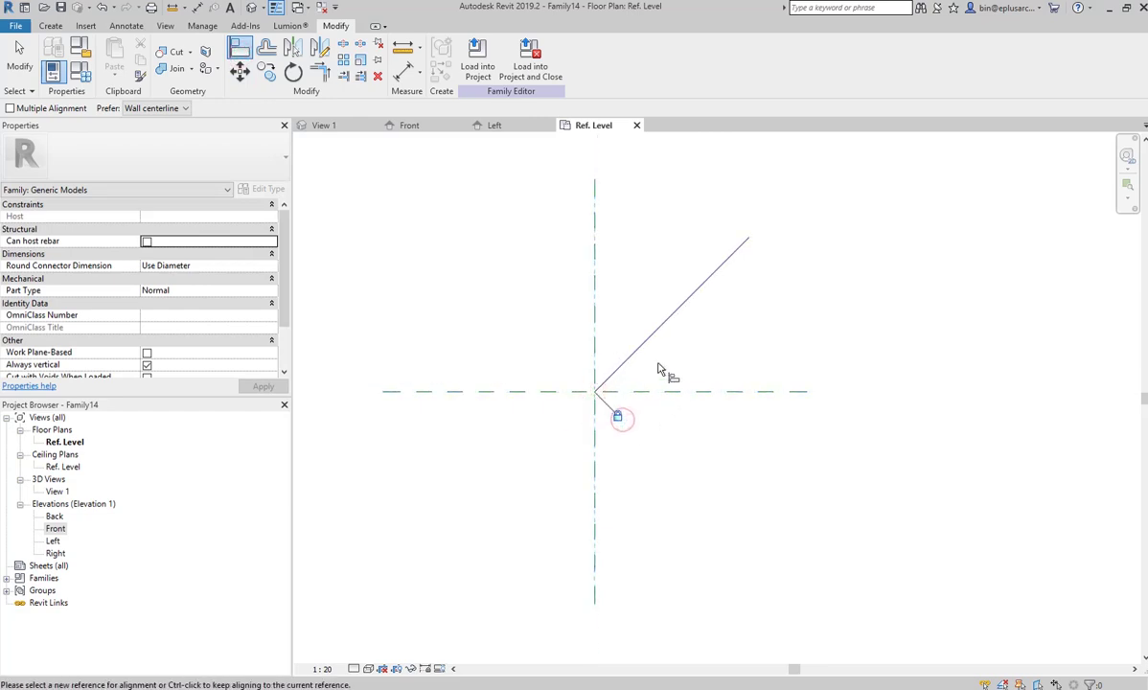
pyautogui.click(126, 27)
# Dimension the 45° angle of the diagonal line and label it instance parameter A1.
pyautogui.click(88, 46)
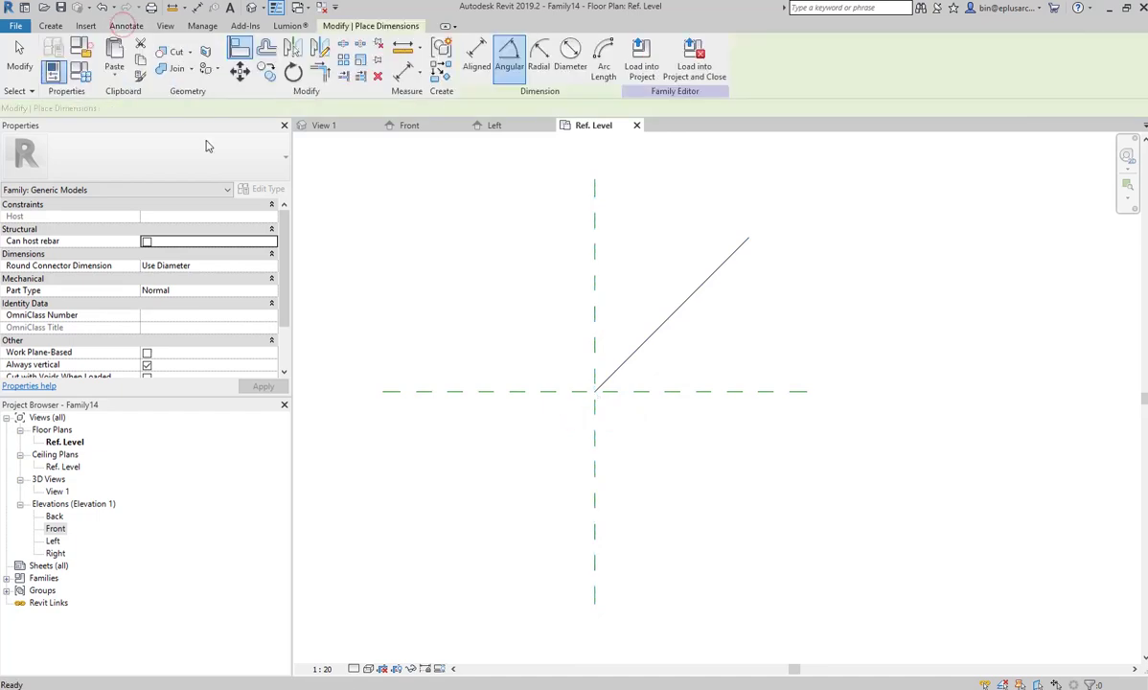
pyautogui.click(646, 352)
pyautogui.click(772, 332)
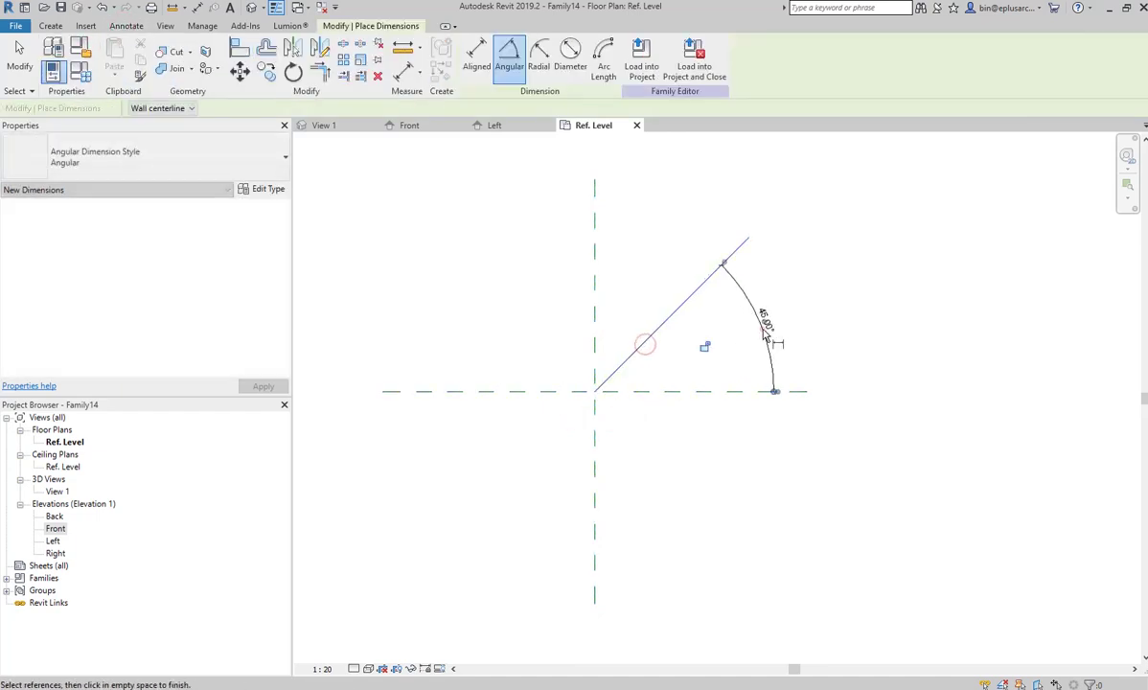
pyautogui.press('Escape')
pyautogui.click(774, 331)
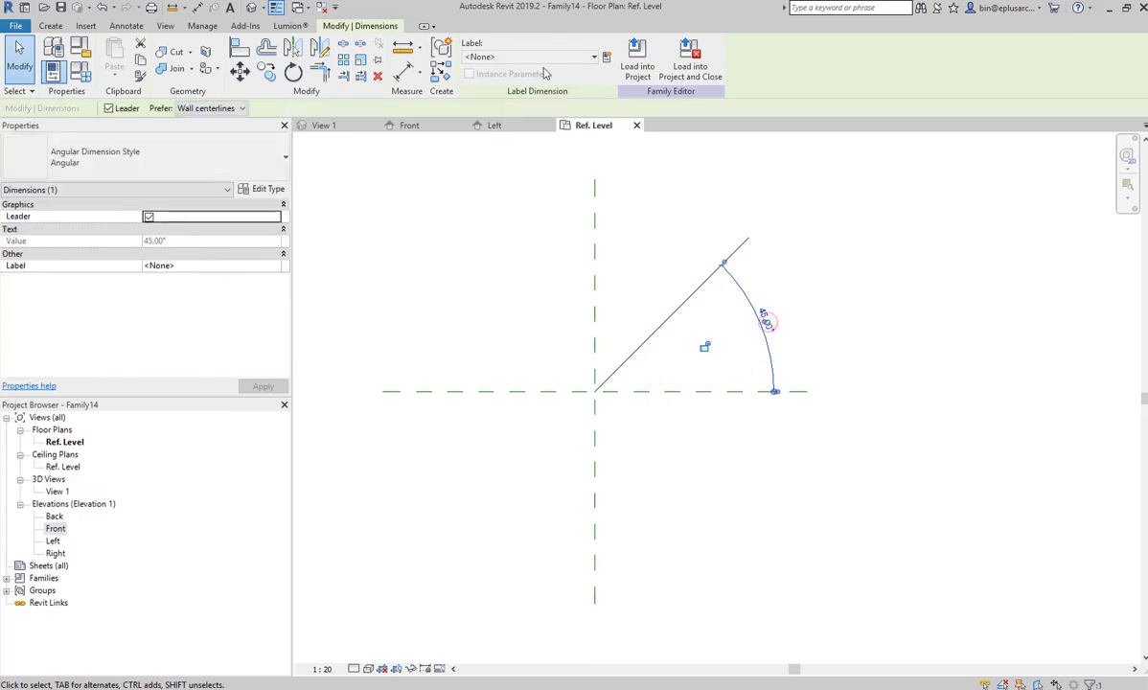
pyautogui.click(606, 57)
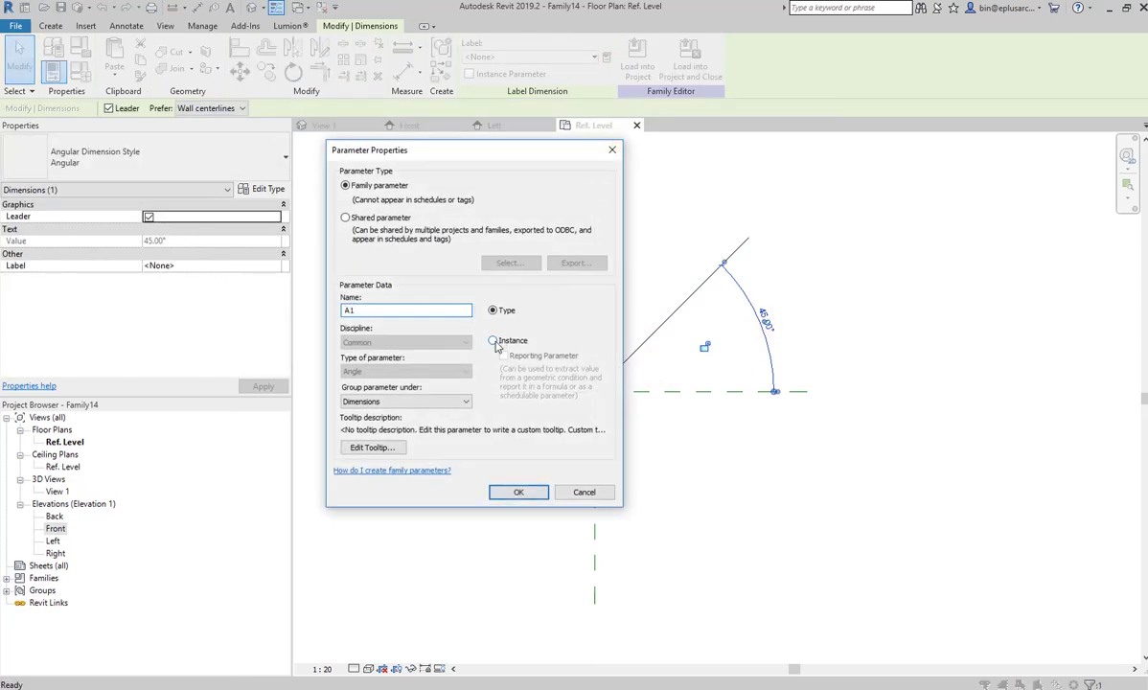
pyautogui.click(492, 341)
pyautogui.click(518, 492)
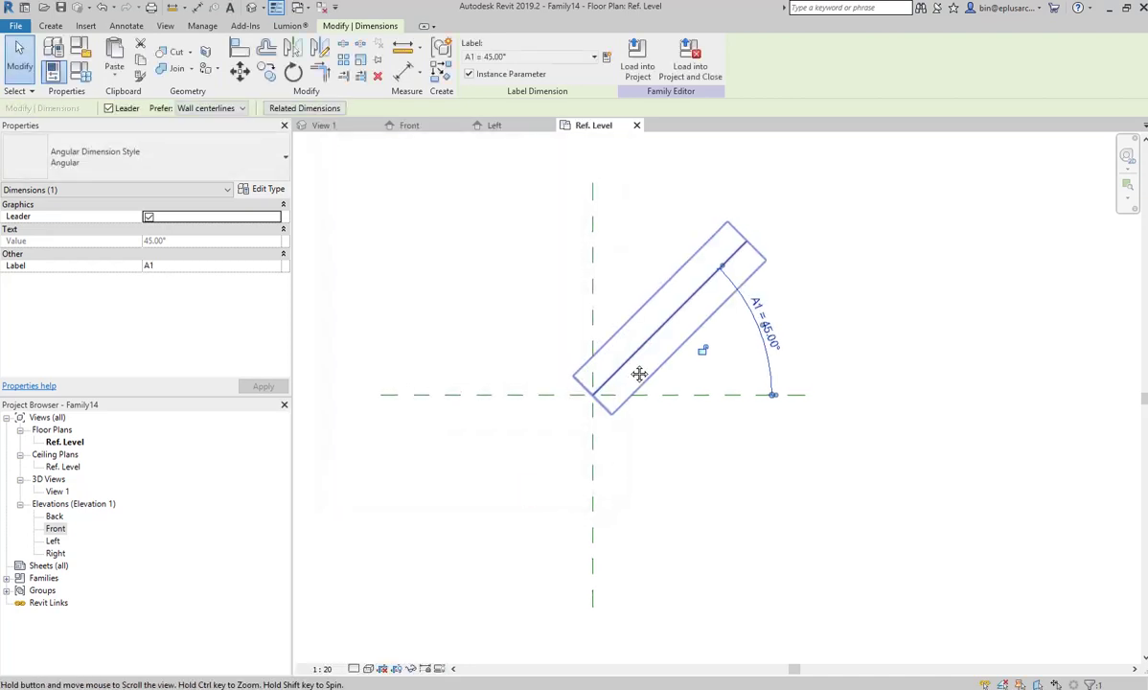
# Adjust the diagonal reference line's length and open the default 3D view.
pyautogui.click(823, 278)
pyautogui.click(752, 243)
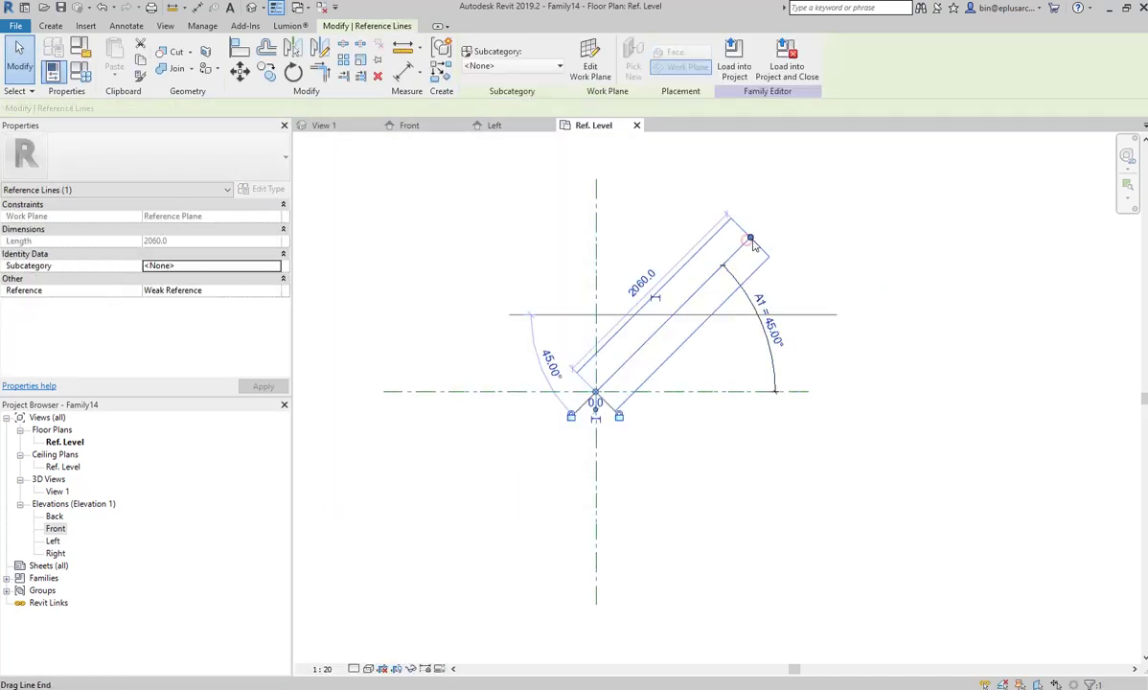
pyautogui.moveTo(752, 243); pyautogui.dragTo(606, 203)
pyautogui.moveTo(487, 267)
pyautogui.mouseDown()
pyautogui.moveTo(817, 346)
pyautogui.moveTo(728, 244)
pyautogui.mouseUp()
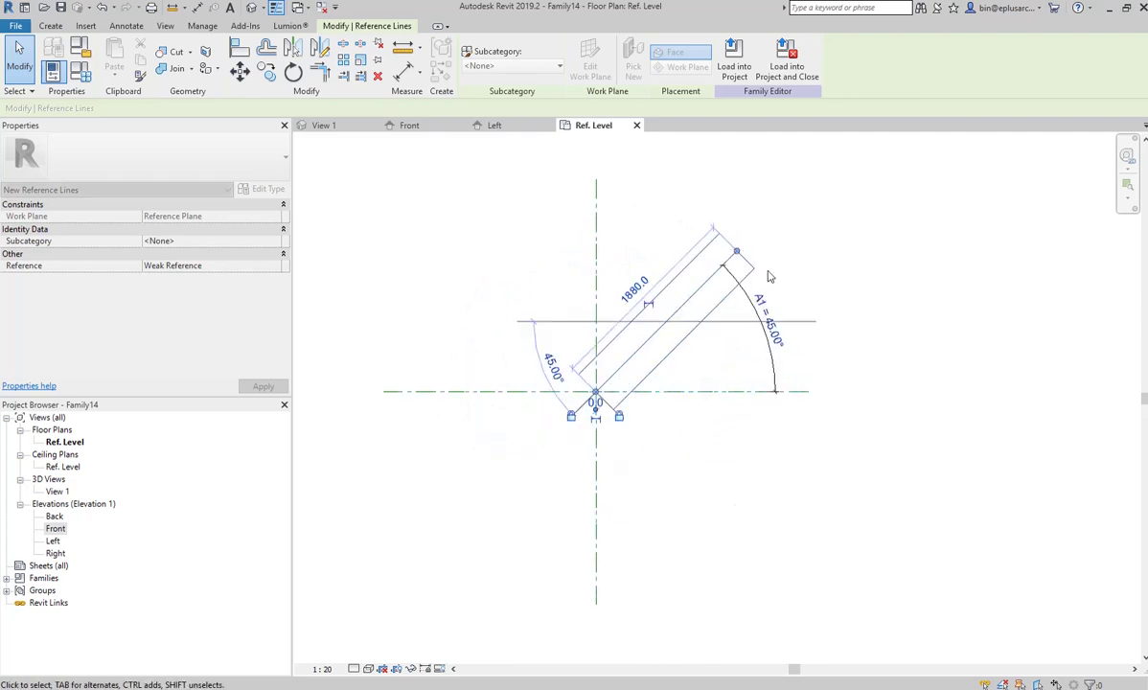
pyautogui.click(837, 243)
pyautogui.click(251, 8)
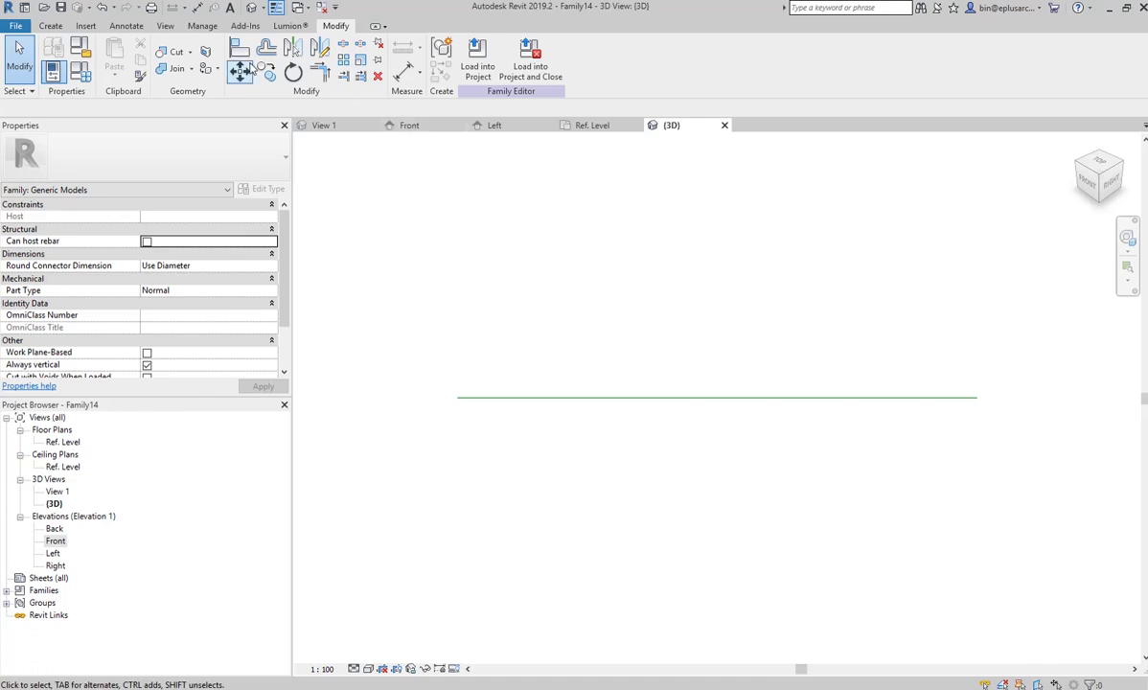
# Turn on Levels under Annotation Categories in the 3D view's Visibility/Graphics.
pyautogui.click(165, 26)
pyautogui.click(60, 55)
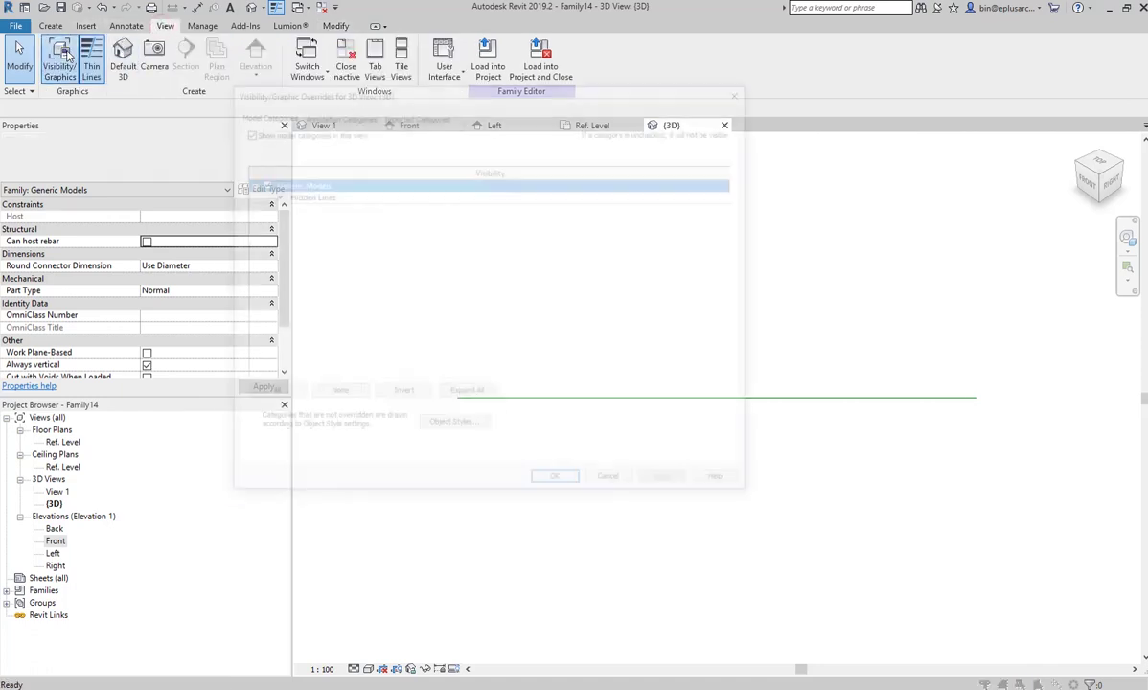
pyautogui.click(319, 114)
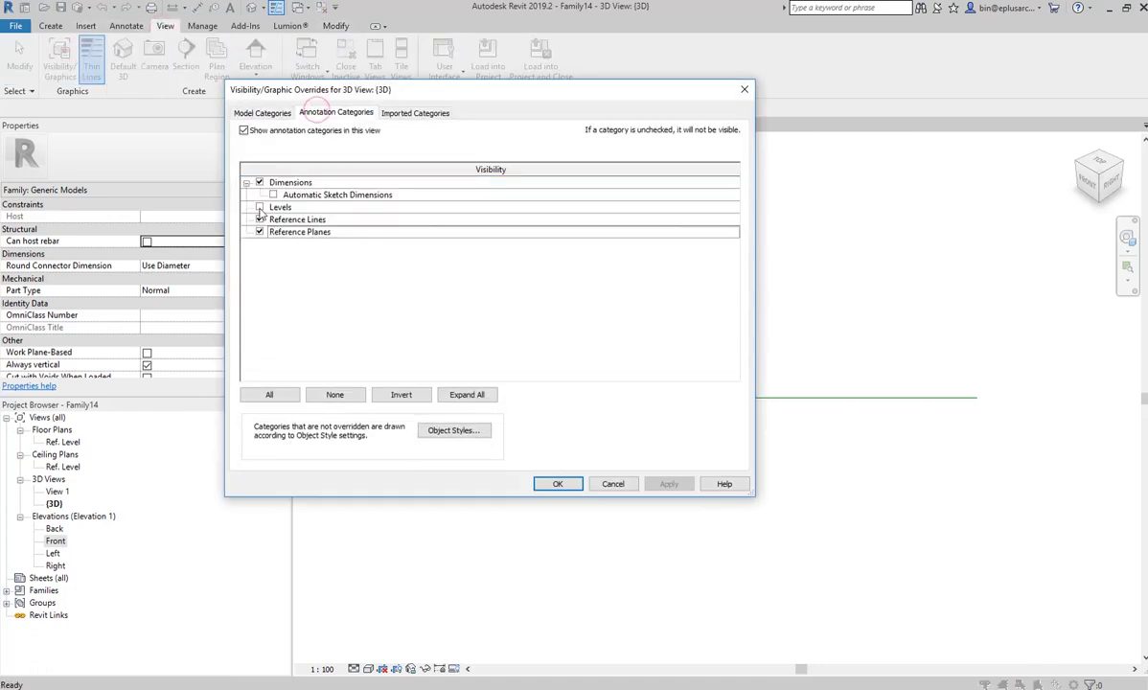
pyautogui.click(259, 208)
pyautogui.click(558, 483)
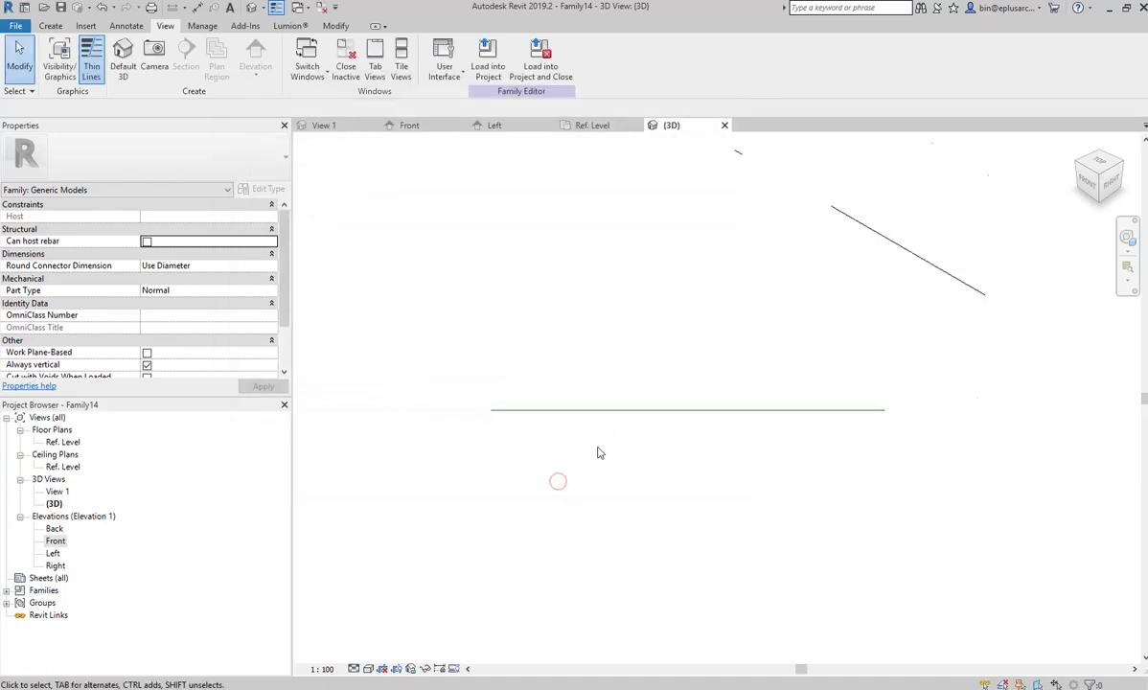
pyautogui.scroll(-2, 597, 453)
pyautogui.moveTo(605, 436)
pyautogui.mouseDown(button='middle')
pyautogui.moveTo(719, 393)
pyautogui.moveTo(681, 384)
pyautogui.moveTo(707, 287)
pyautogui.moveTo(727, 377)
pyautogui.moveTo(653, 405)
pyautogui.mouseUp(button='middle')
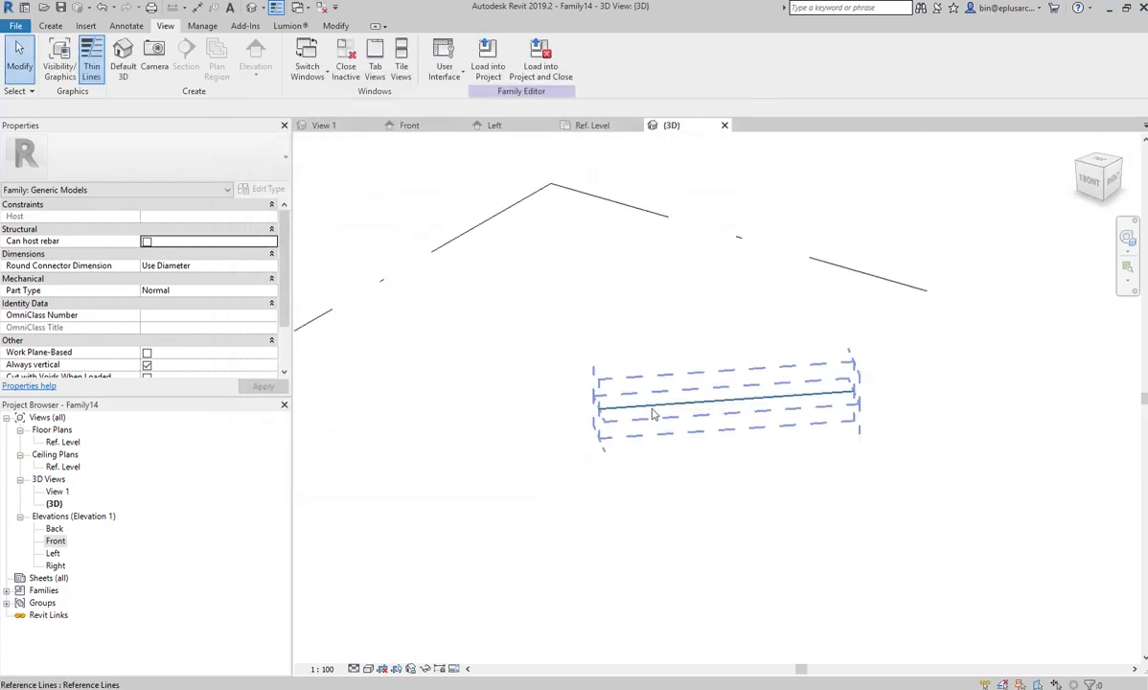
# Pick the diagonal reference line as the current work plane in the 3D view.
pyautogui.click(49, 26)
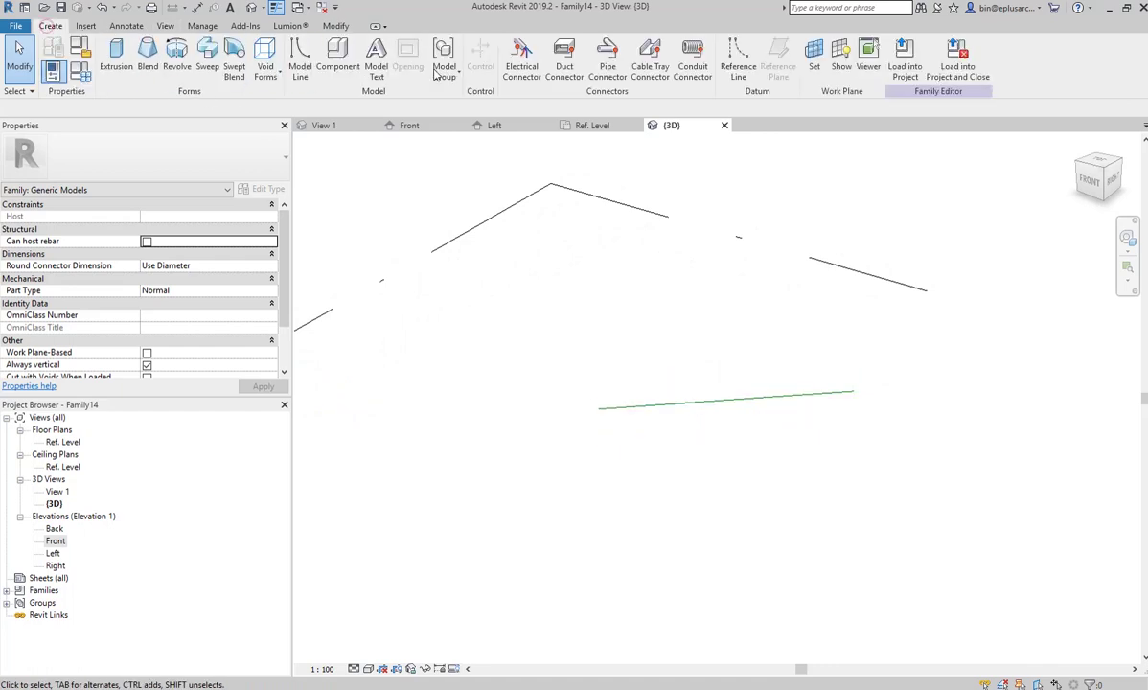
pyautogui.click(837, 59)
pyautogui.click(814, 59)
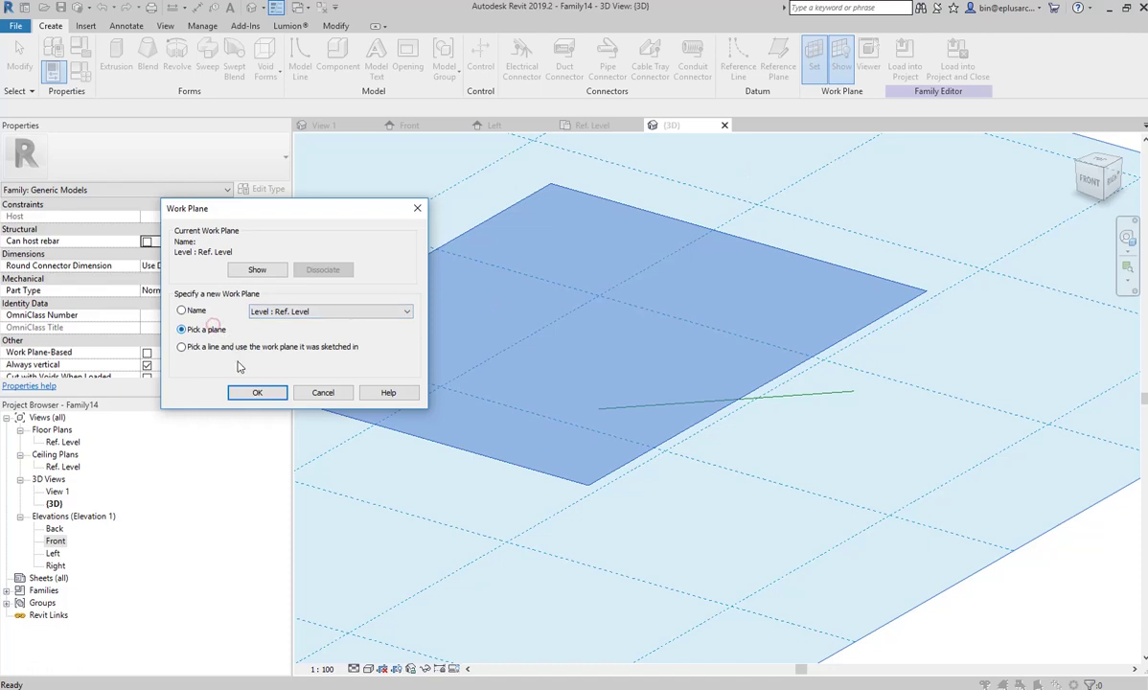
pyautogui.click(257, 391)
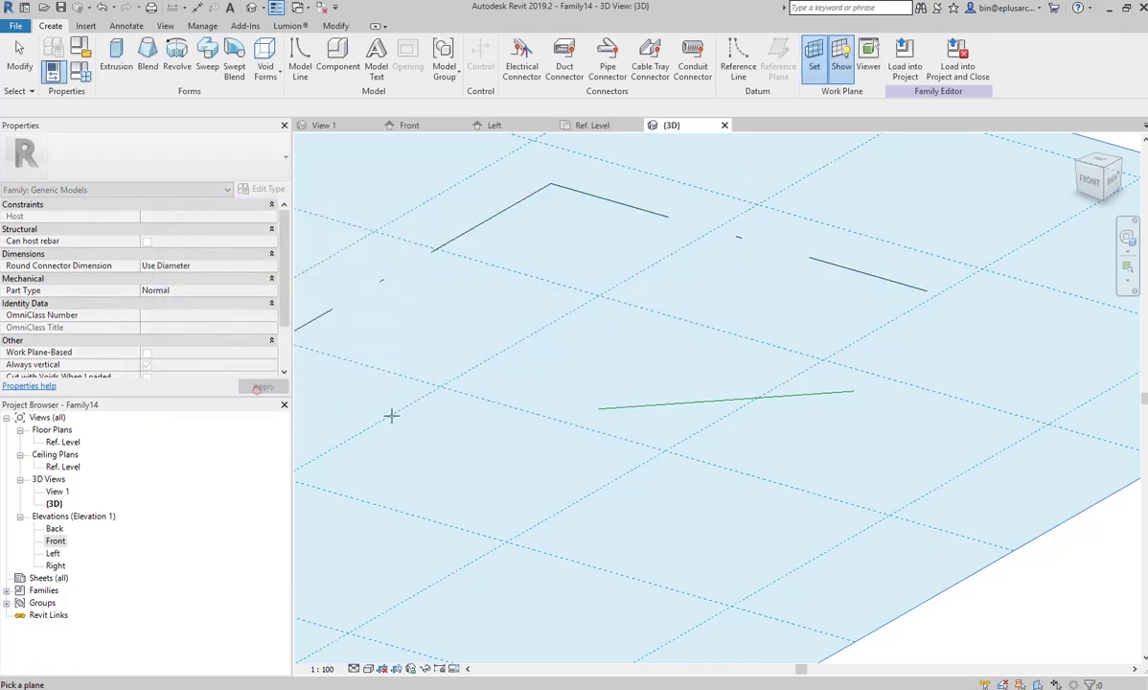
pyautogui.click(647, 405)
pyautogui.moveTo(647, 404)
pyautogui.keyDown('shift'); pyautogui.mouseDown(button='middle')
pyautogui.moveTo(655, 384)
pyautogui.moveTo(874, 456)
pyautogui.moveTo(883, 479)
pyautogui.moveTo(806, 508)
pyautogui.moveTo(625, 486)
pyautogui.moveTo(691, 512)
pyautogui.mouseUp(button='middle'); pyautogui.keyUp('shift')
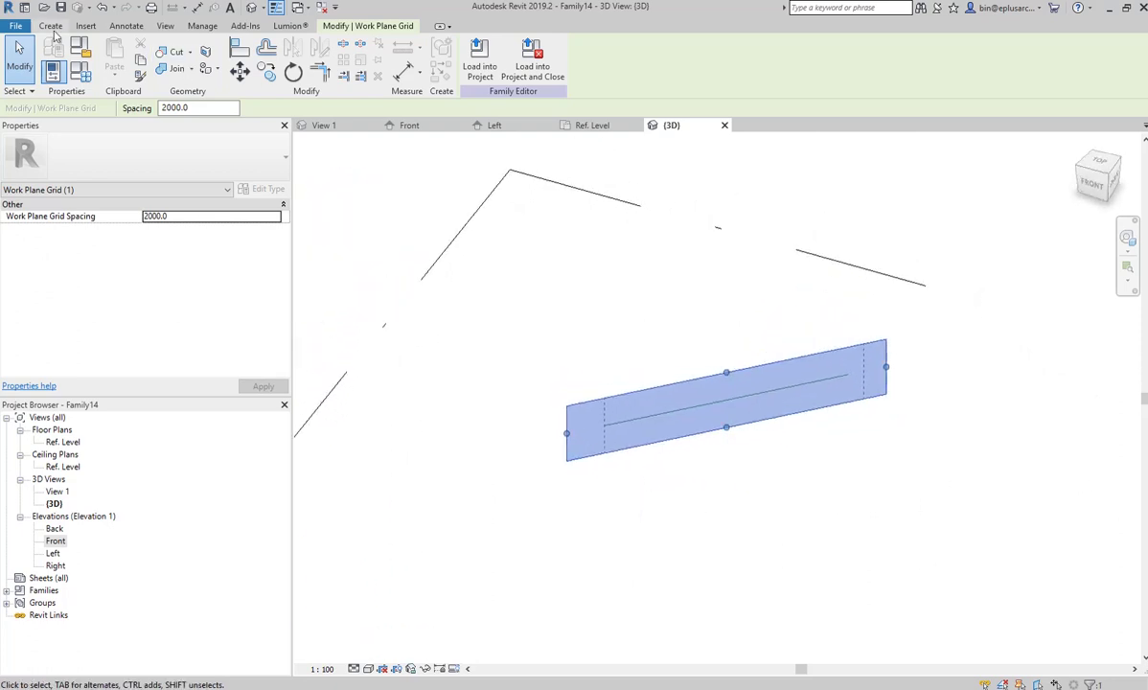
# Draw a tilted reference line and dimension its 38° angle to the original line.
pyautogui.click(53, 29)
pyautogui.click(738, 59)
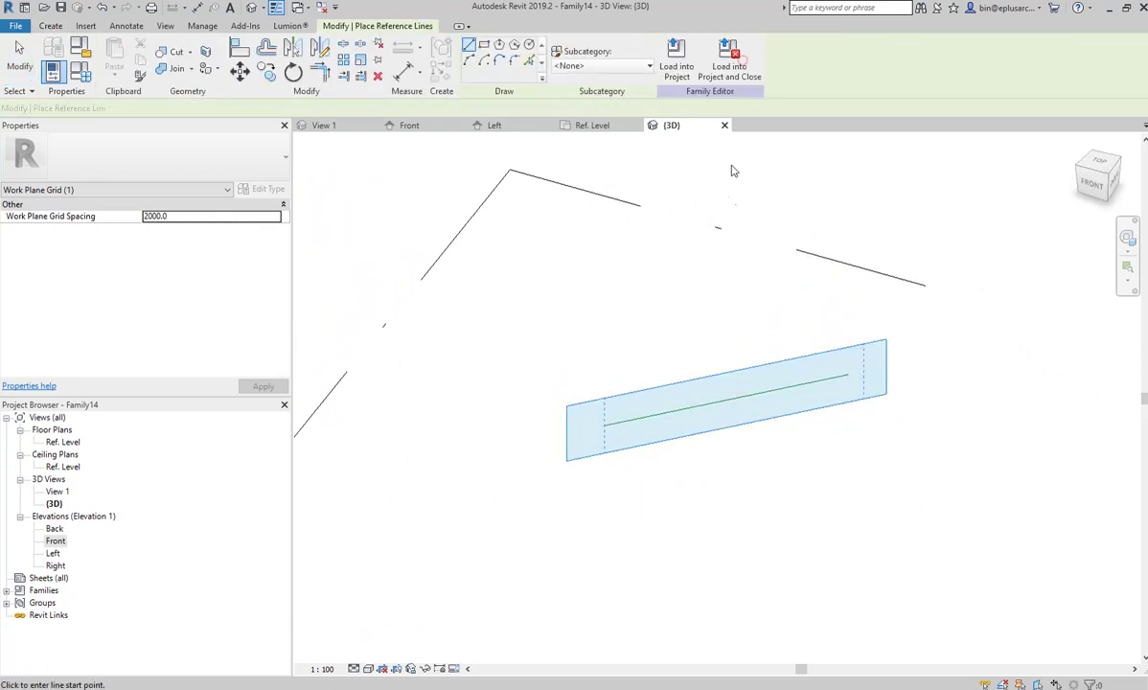
pyautogui.click(605, 426)
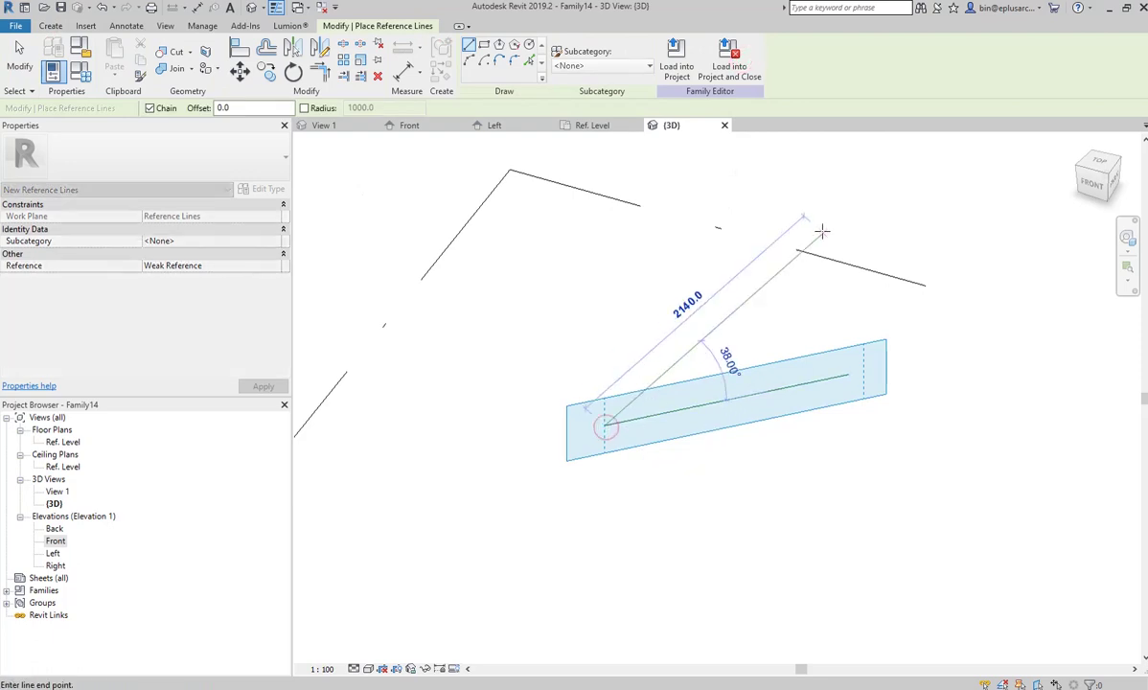
pyautogui.click(126, 26)
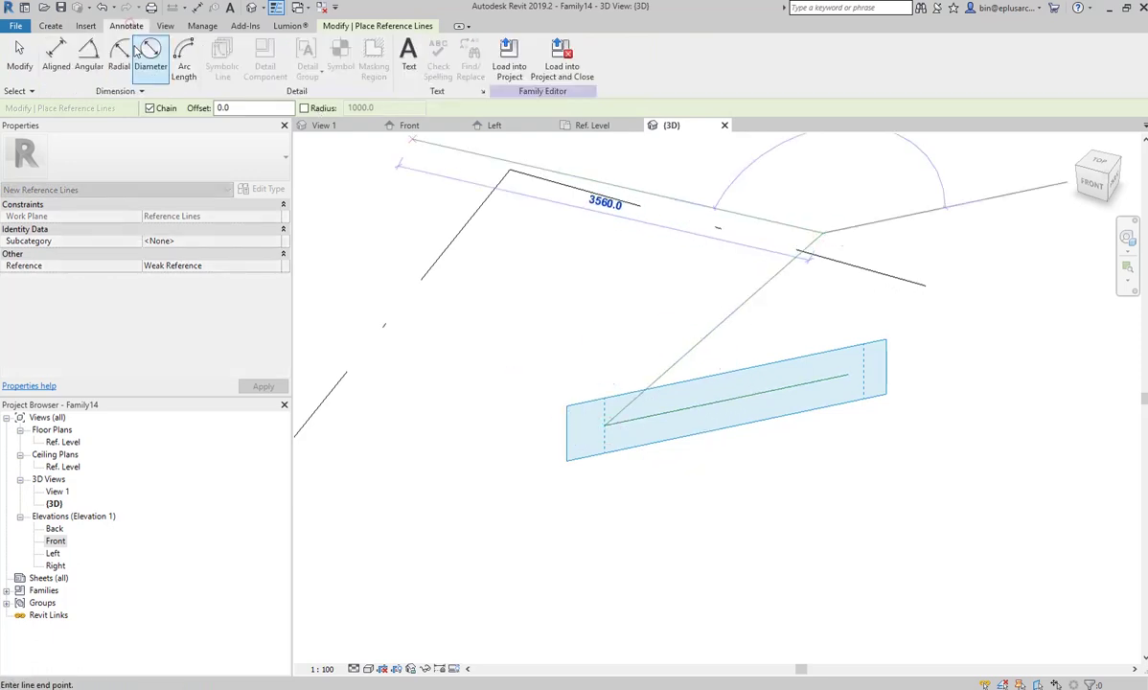
pyautogui.click(86, 53)
pyautogui.click(710, 334)
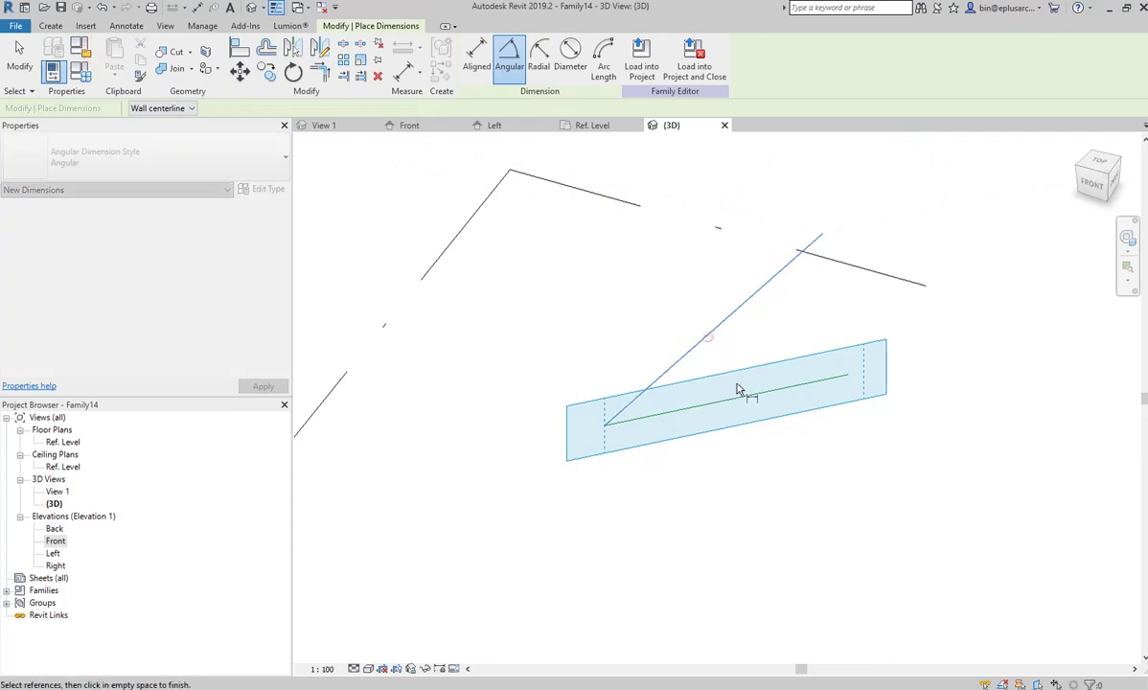
pyautogui.click(739, 393)
pyautogui.click(817, 330)
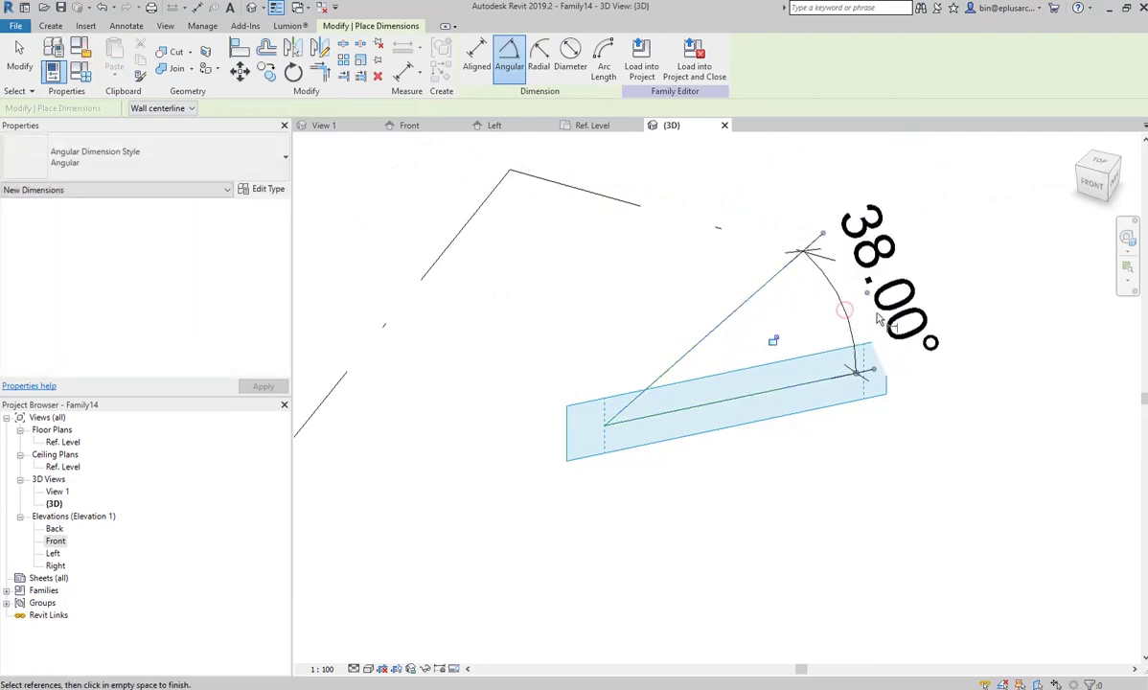
pyautogui.press('Escape')
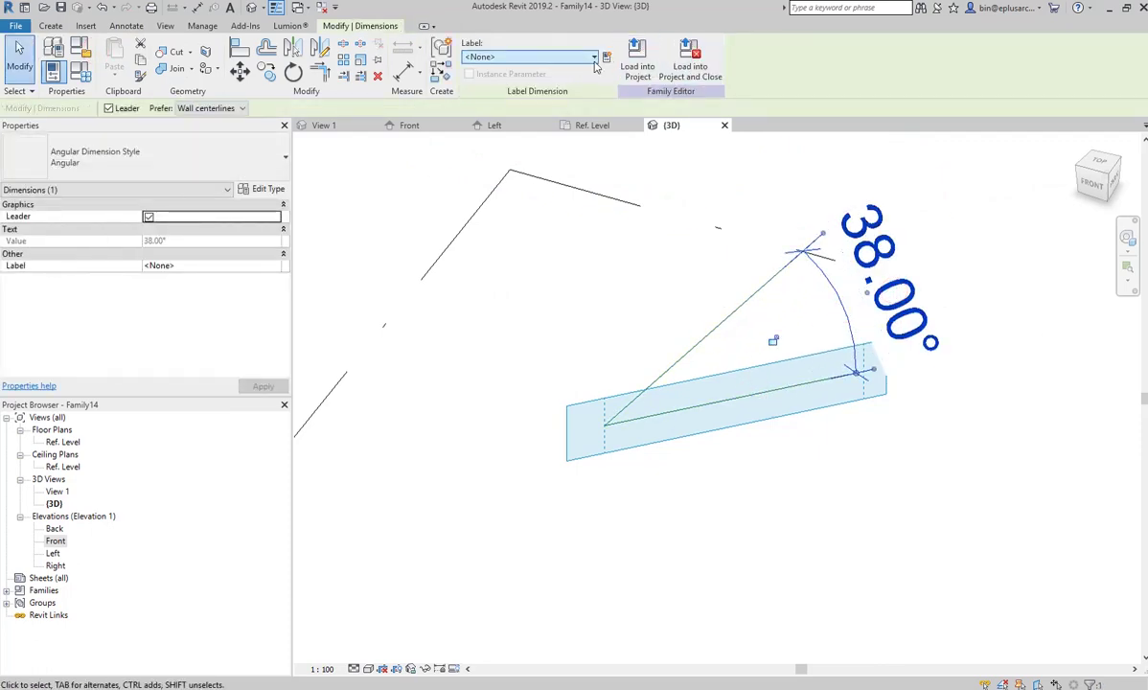
# Label the 38° angle dimension with a new instance parameter A2.
pyautogui.click(606, 56)
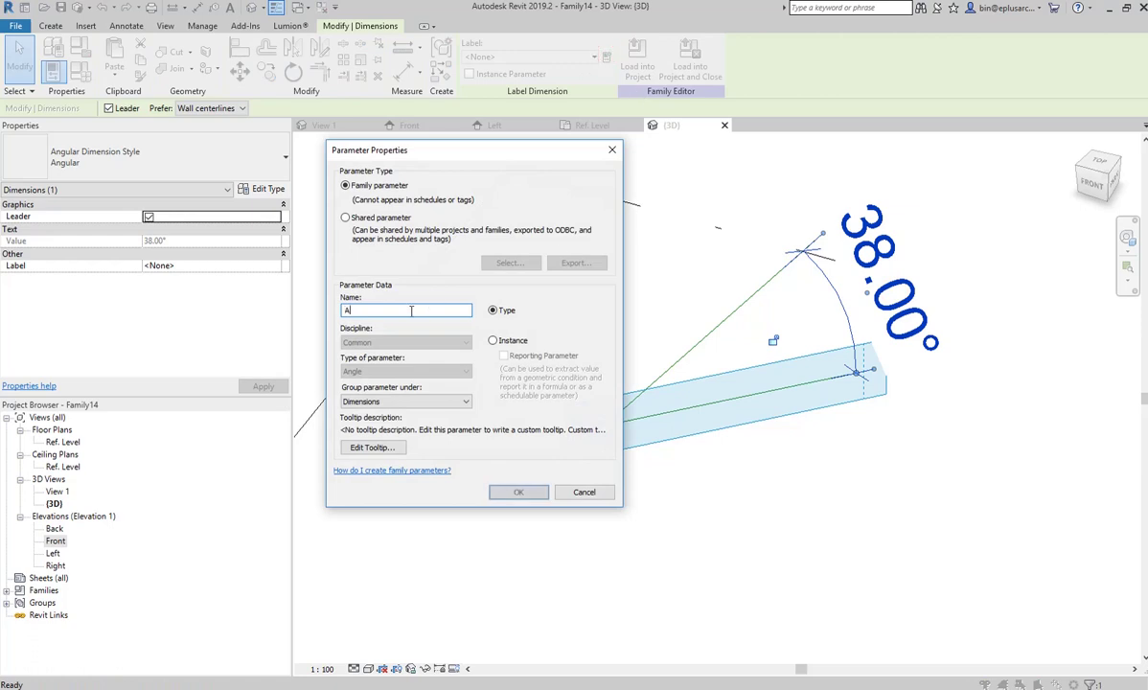
pyautogui.click(493, 340)
pyautogui.click(518, 491)
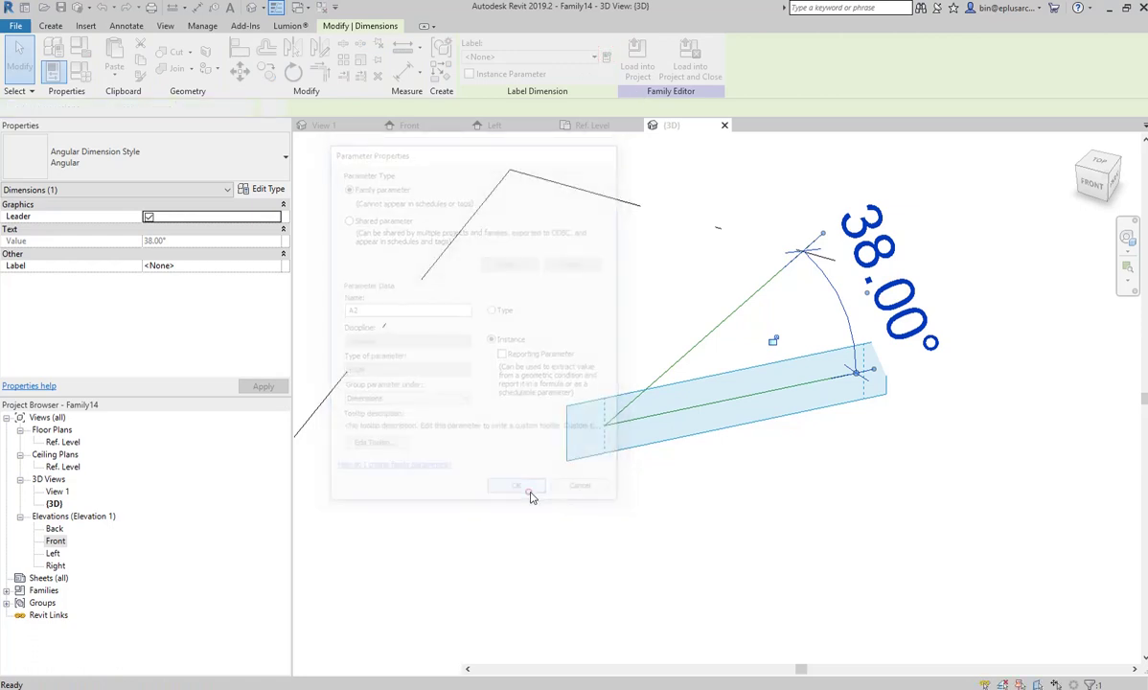
pyautogui.moveTo(530, 489)
pyautogui.keyDown('shift'); pyautogui.mouseDown(button='middle')
pyautogui.moveTo(681, 457)
pyautogui.moveTo(619, 420)
pyautogui.moveTo(610, 444)
pyautogui.moveTo(652, 456)
pyautogui.mouseUp(button='middle'); pyautogui.keyUp('shift')
pyautogui.press('Escape')
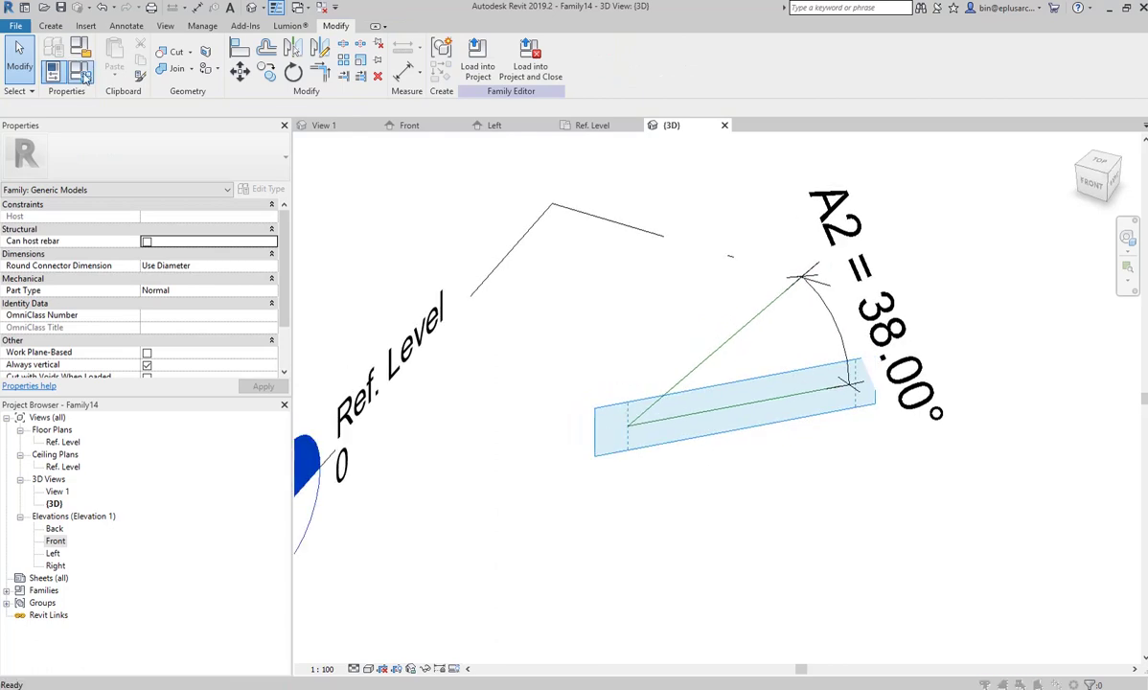
pyautogui.click(78, 69)
# Flex A1 and A2 in Family Types, ending with A2 at 30° and A1 at 45°.
pyautogui.doubleClick(247, 159)
pyautogui.write('15')
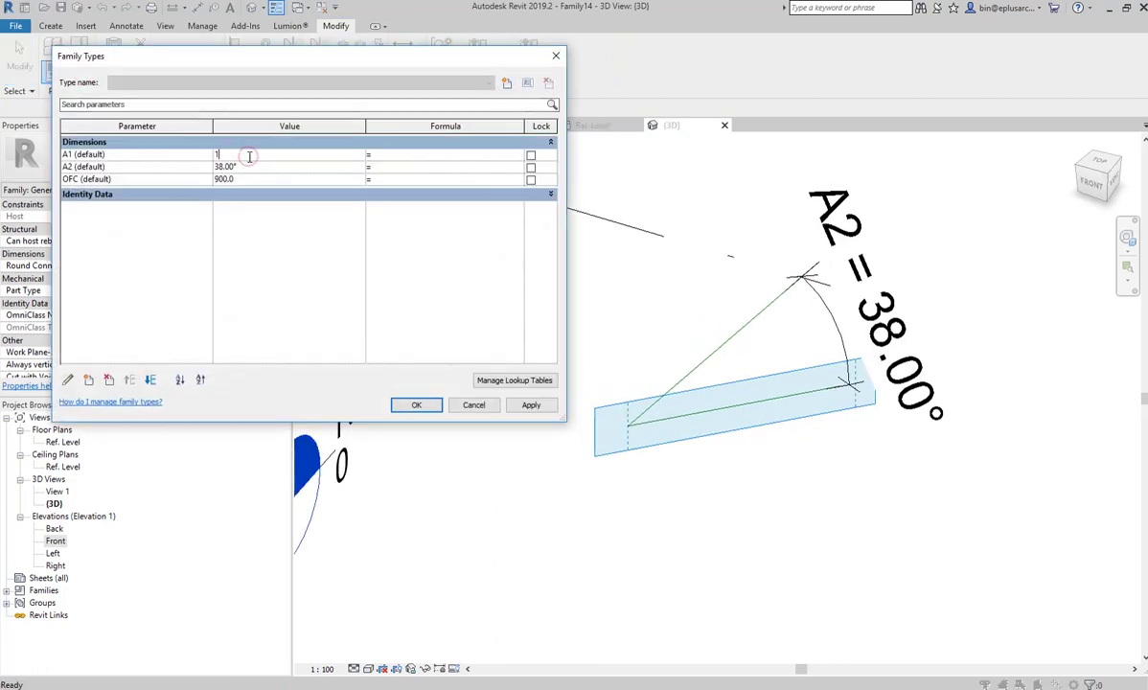
pyautogui.click(526, 410)
pyautogui.doubleClick(263, 169)
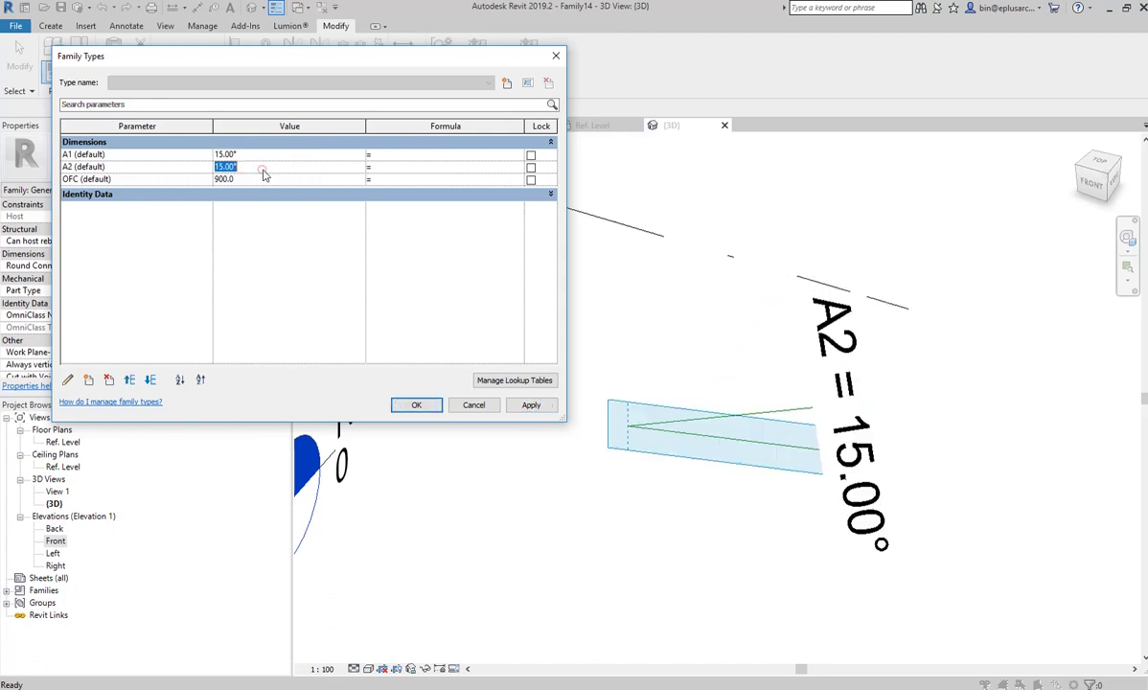
pyautogui.write('30')
pyautogui.click(527, 408)
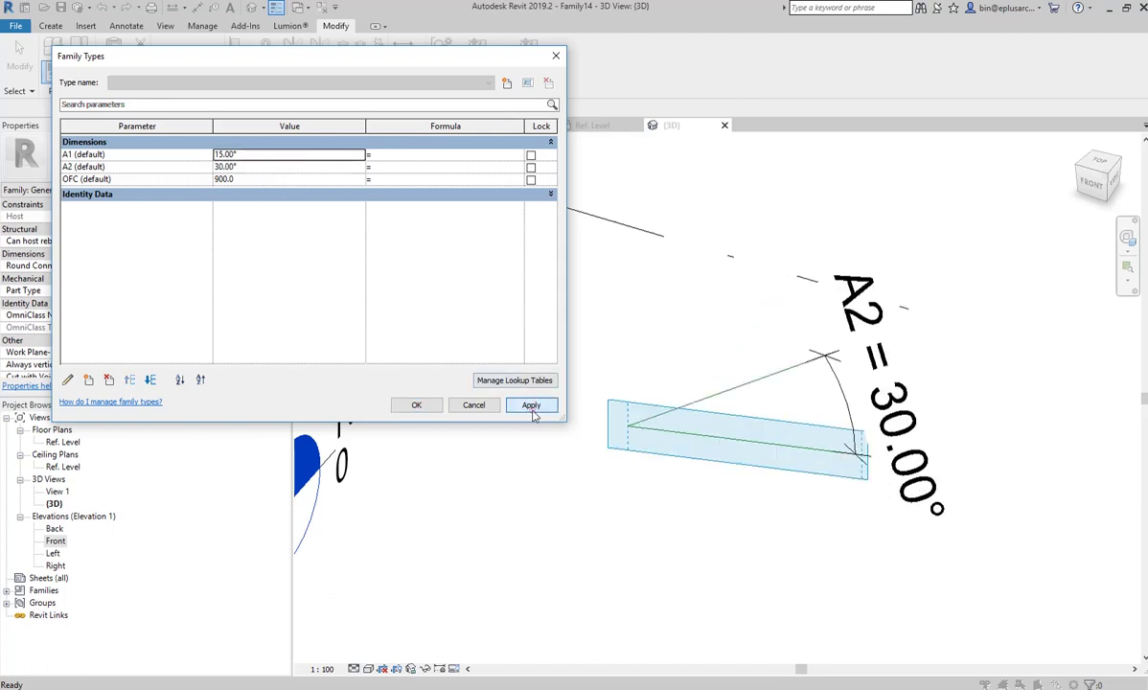
pyautogui.doubleClick(274, 159)
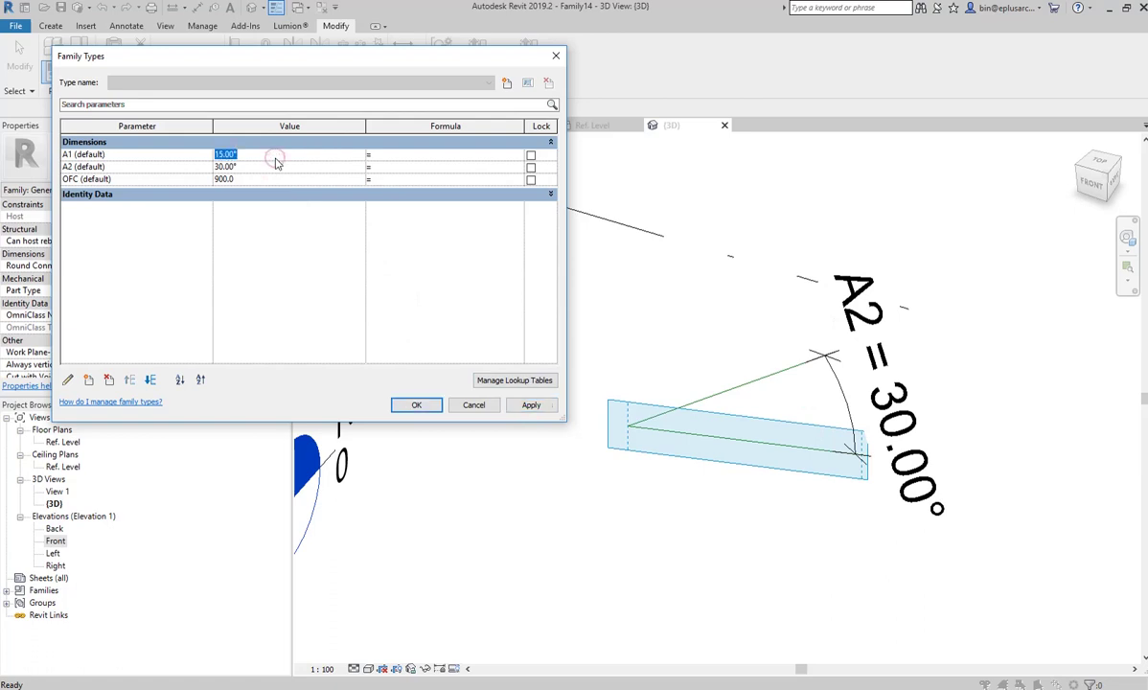
pyautogui.write('30')
pyautogui.click(530, 405)
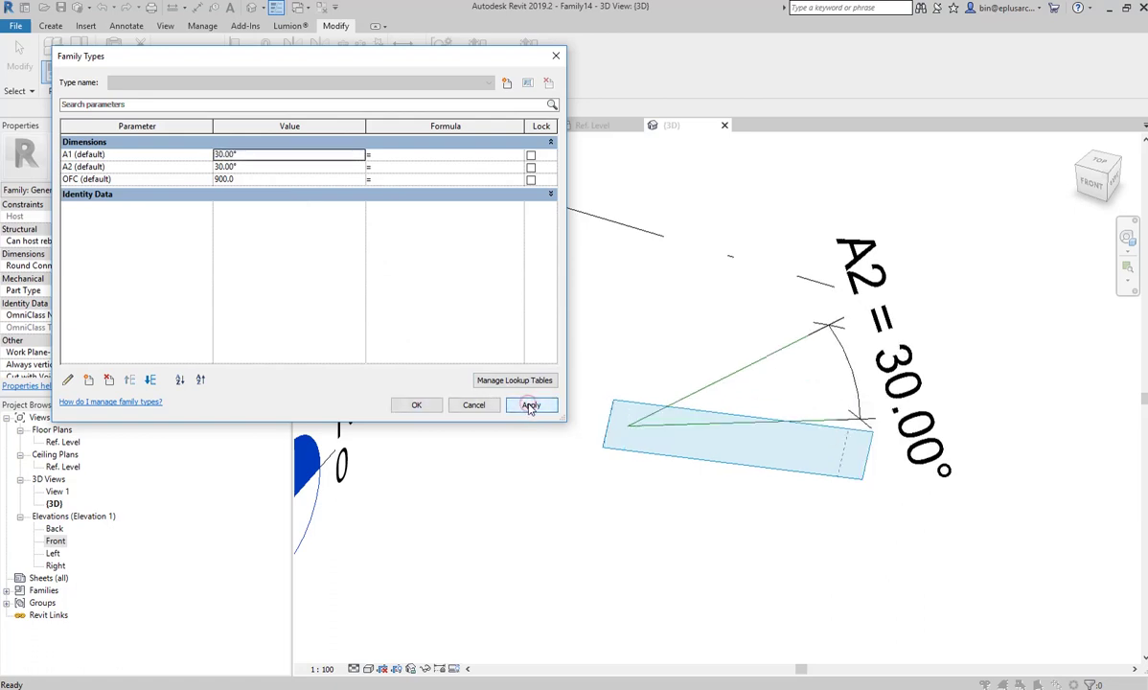
pyautogui.doubleClick(268, 157)
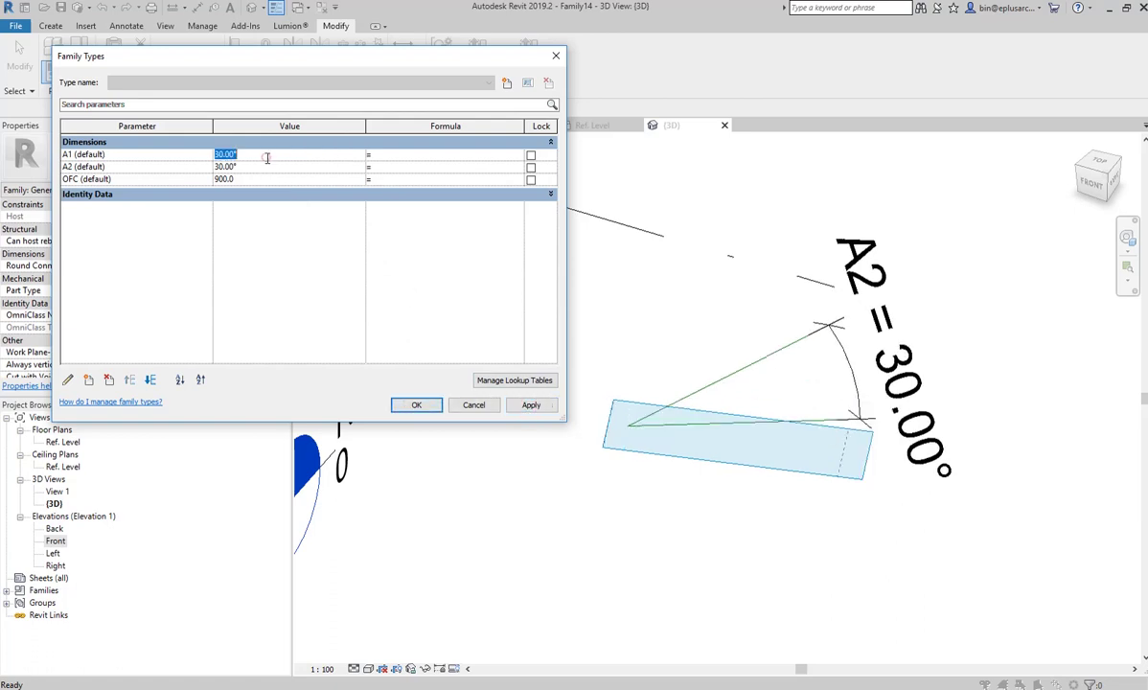
pyautogui.click(526, 409)
pyautogui.click(414, 405)
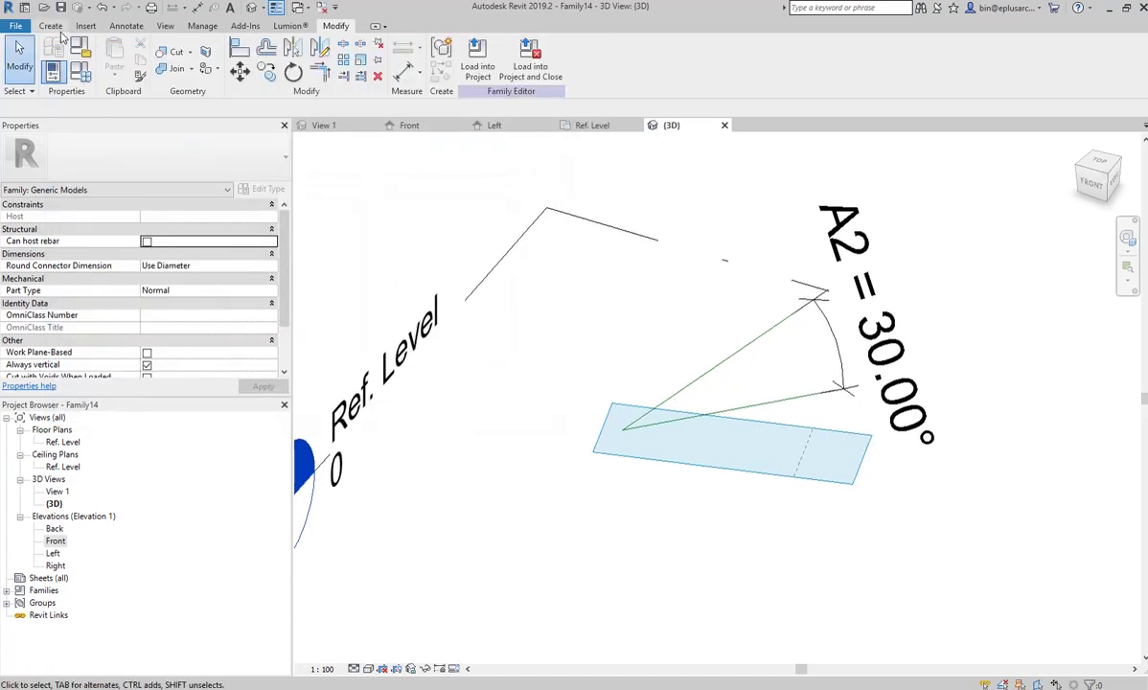
# Pick the tilted reference line as the current work plane.
pyautogui.click(52, 28)
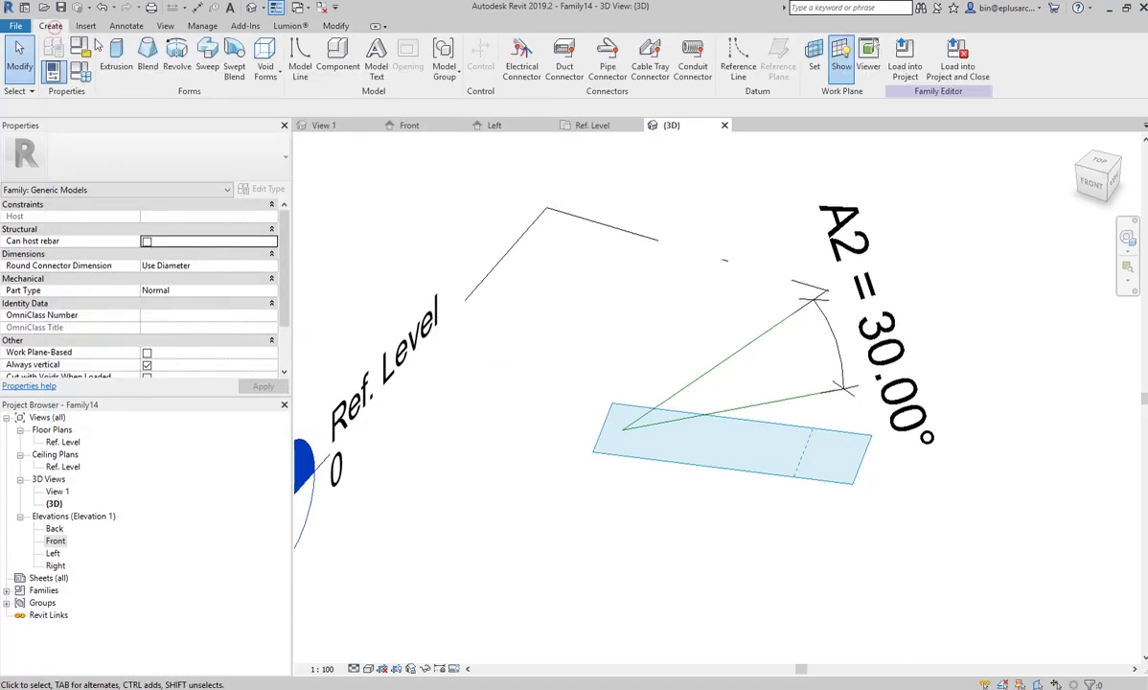
pyautogui.click(814, 57)
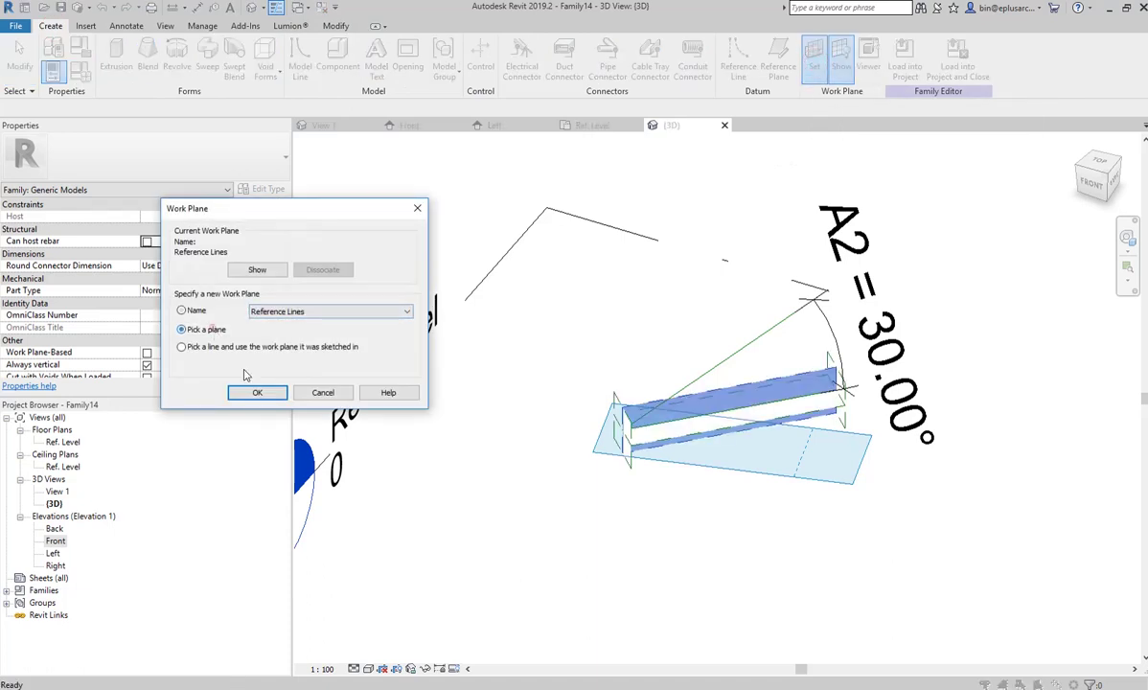
pyautogui.click(256, 392)
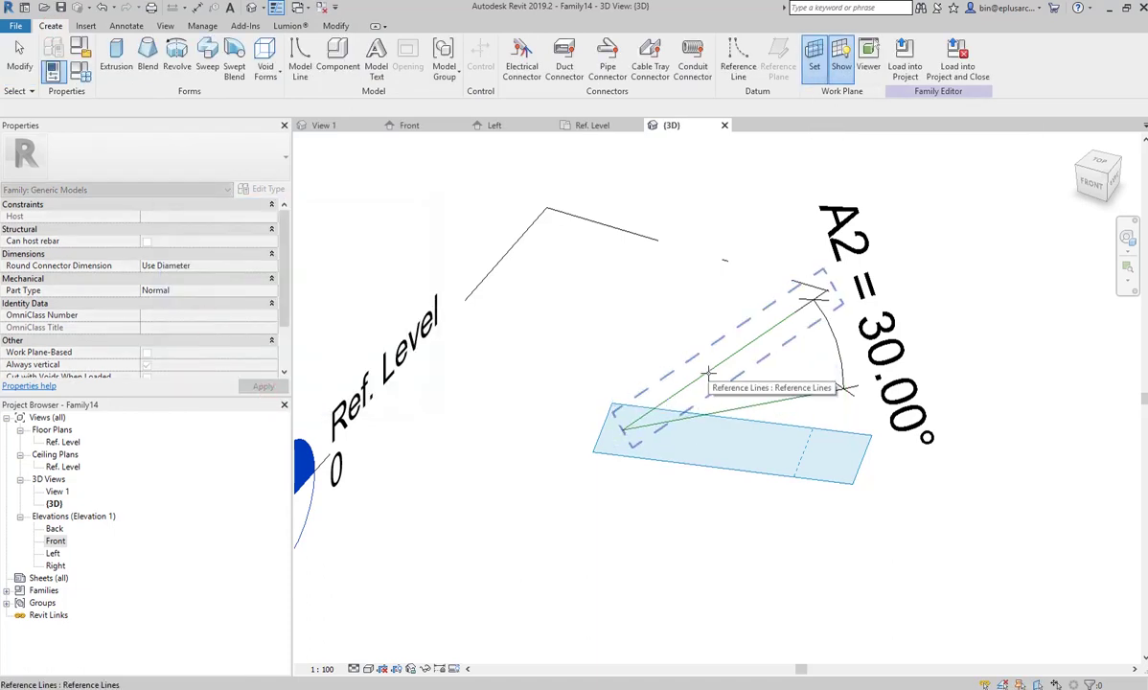
pyautogui.moveTo(709, 371)
pyautogui.keyDown('shift'); pyautogui.mouseDown(button='middle')
pyautogui.moveTo(653, 247)
pyautogui.moveTo(655, 330)
pyautogui.mouseUp(button='middle'); pyautogui.keyUp('shift')
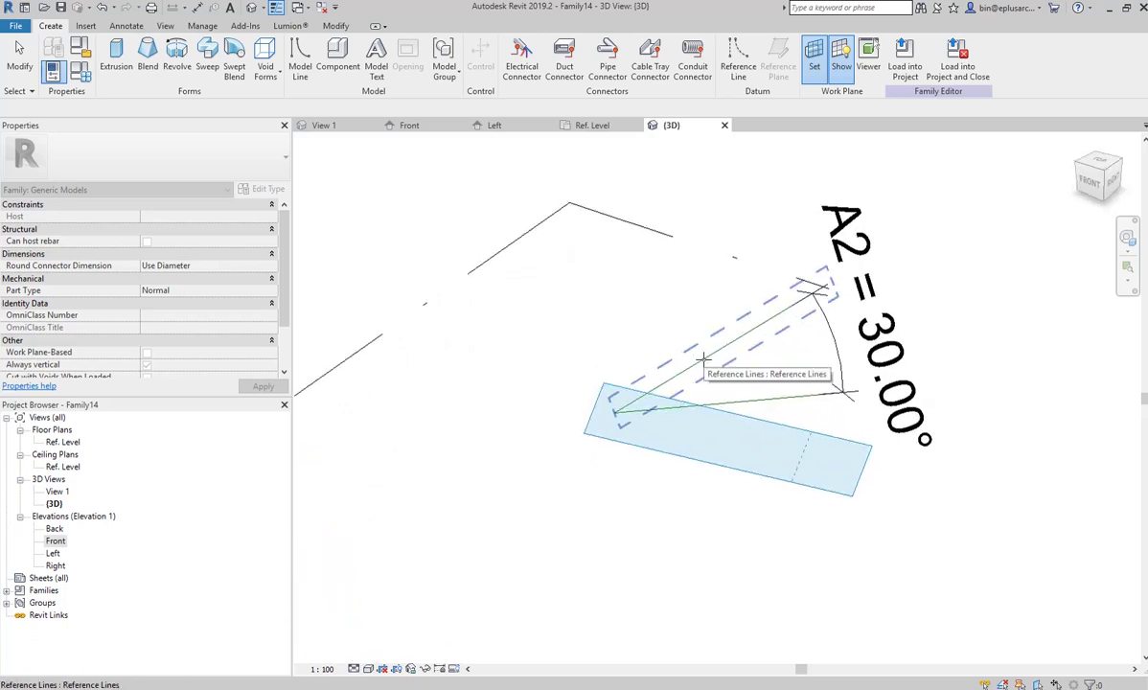
pyautogui.click(704, 358)
pyautogui.moveTo(702, 358)
pyautogui.keyDown('shift'); pyautogui.mouseDown(button='middle')
pyautogui.moveTo(704, 284)
pyautogui.moveTo(786, 368)
pyautogui.moveTo(799, 430)
pyautogui.moveTo(428, 270)
pyautogui.mouseUp(button='middle'); pyautogui.keyUp('shift')
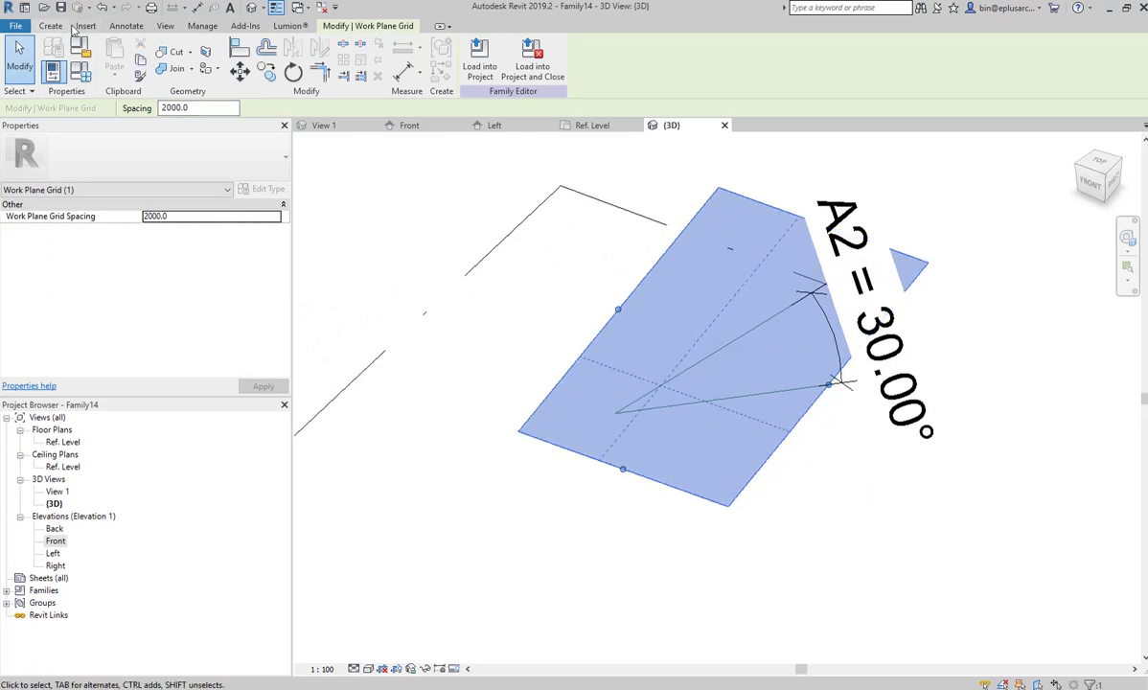
pyautogui.click(51, 25)
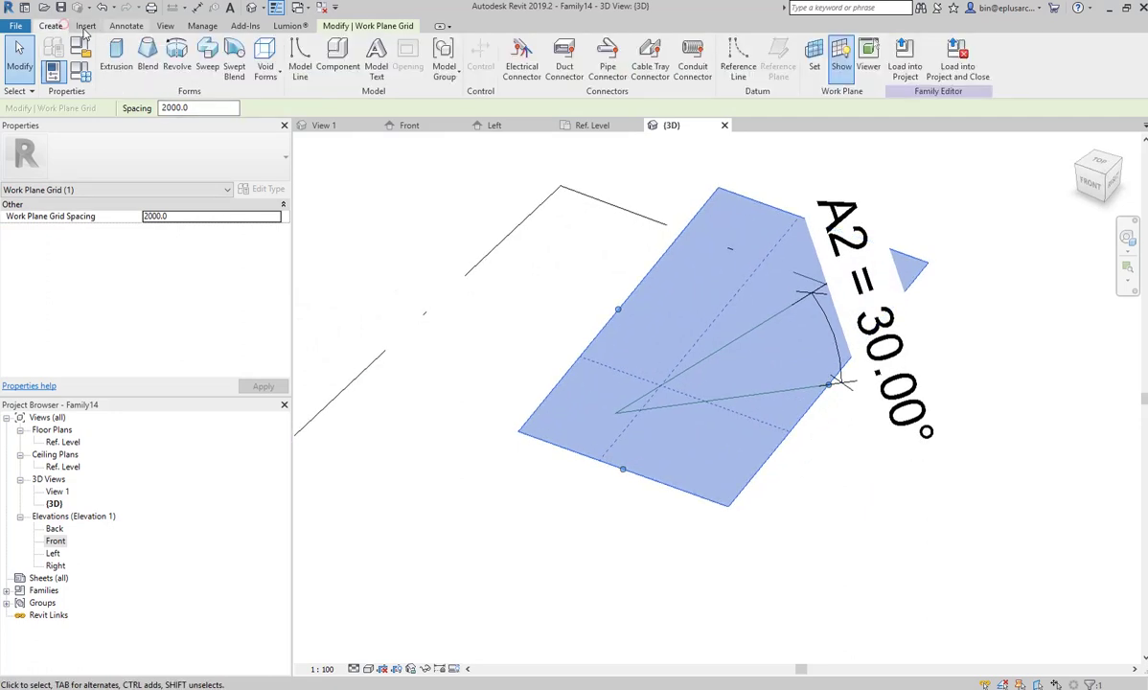
# Sketch a sweep path circle of radius 1460 centred on the reference-line intersection.
pyautogui.click(206, 53)
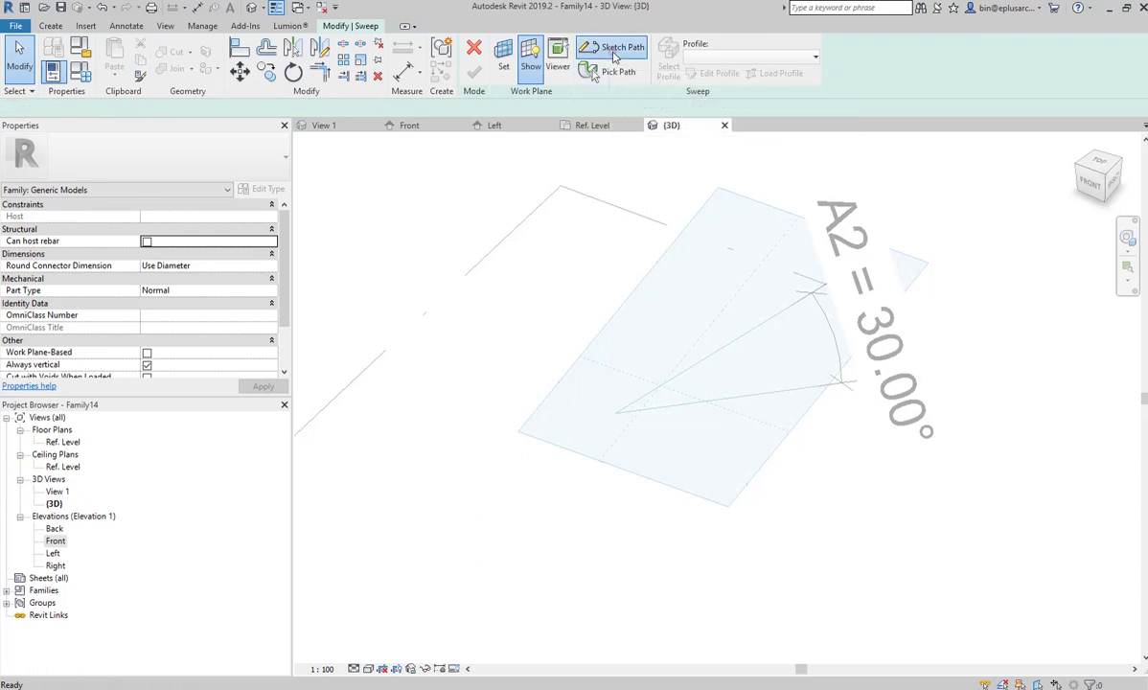
pyautogui.click(615, 47)
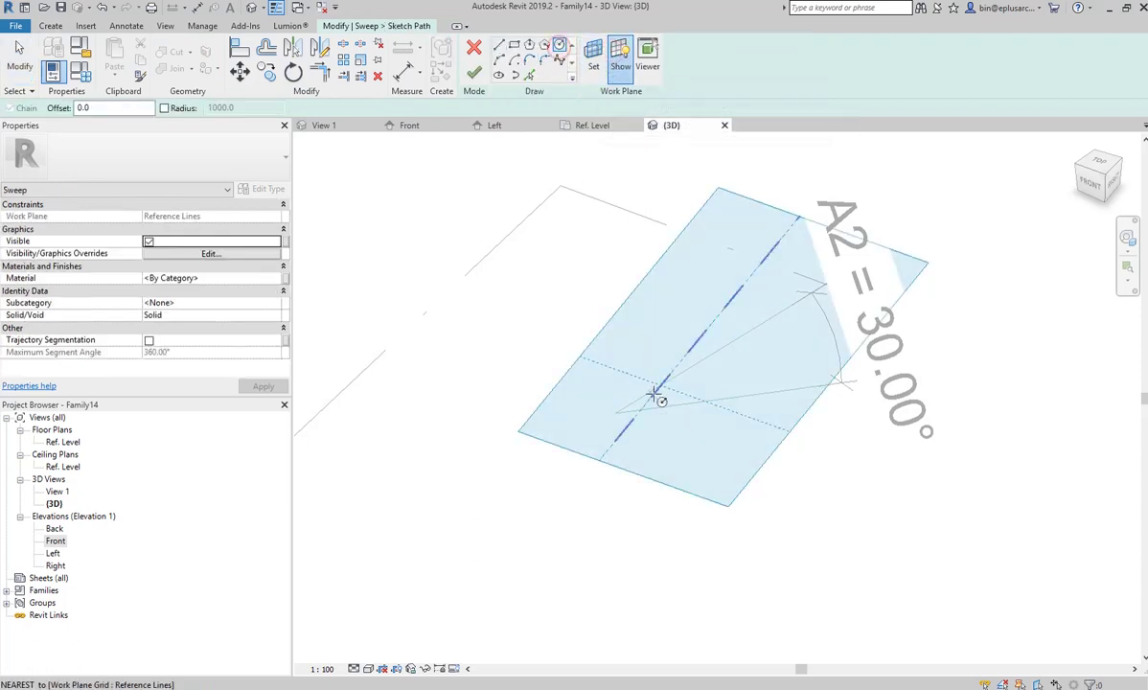
pyautogui.click(617, 411)
pyautogui.click(767, 321)
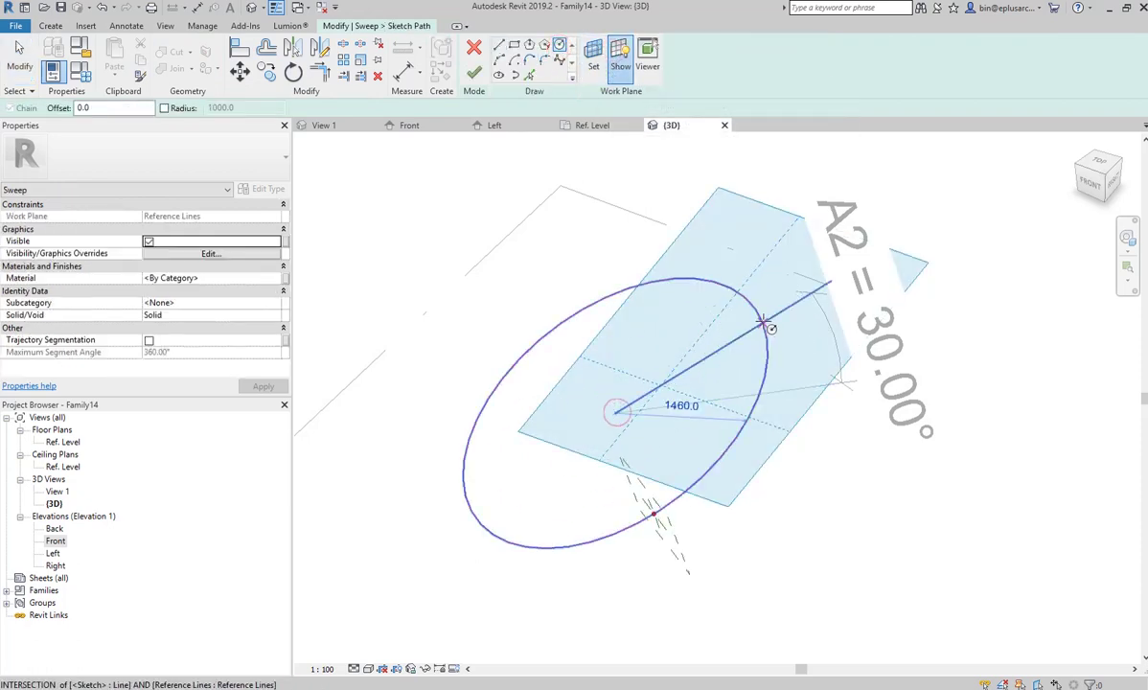
pyautogui.moveTo(766, 324)
pyautogui.keyDown('shift'); pyautogui.mouseDown(button='middle')
pyautogui.moveTo(719, 356)
pyautogui.moveTo(704, 303)
pyautogui.mouseUp(button='middle'); pyautogui.keyUp('shift')
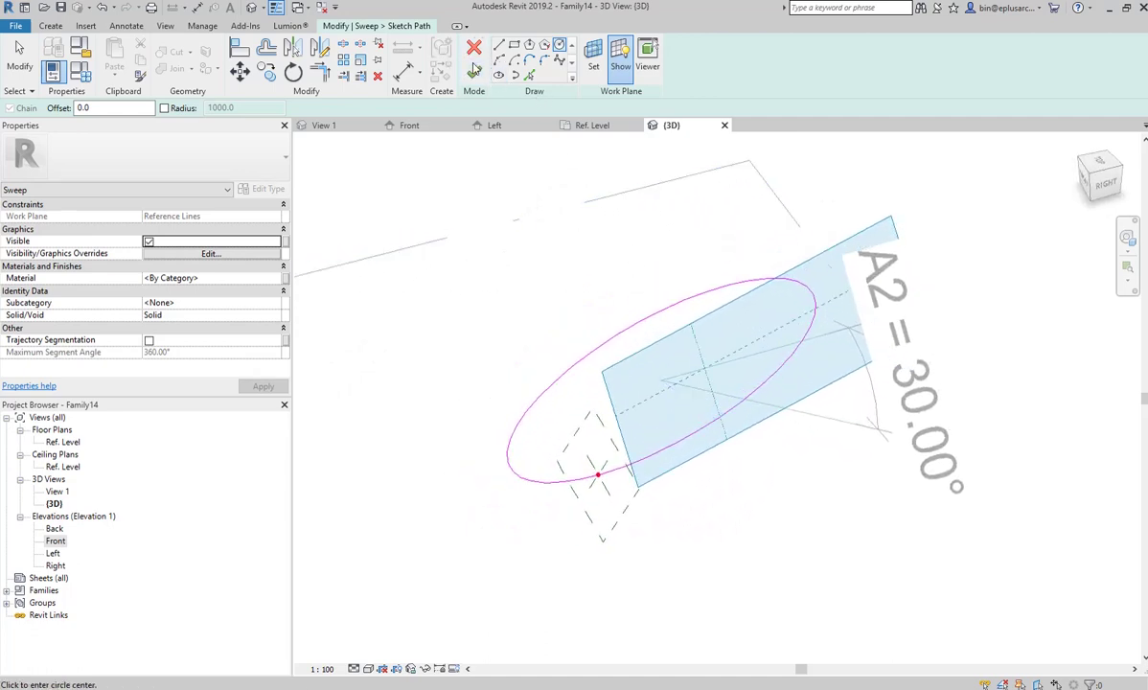
# Add a ø2920 diameter dimension to the path circle.
pyautogui.click(127, 25)
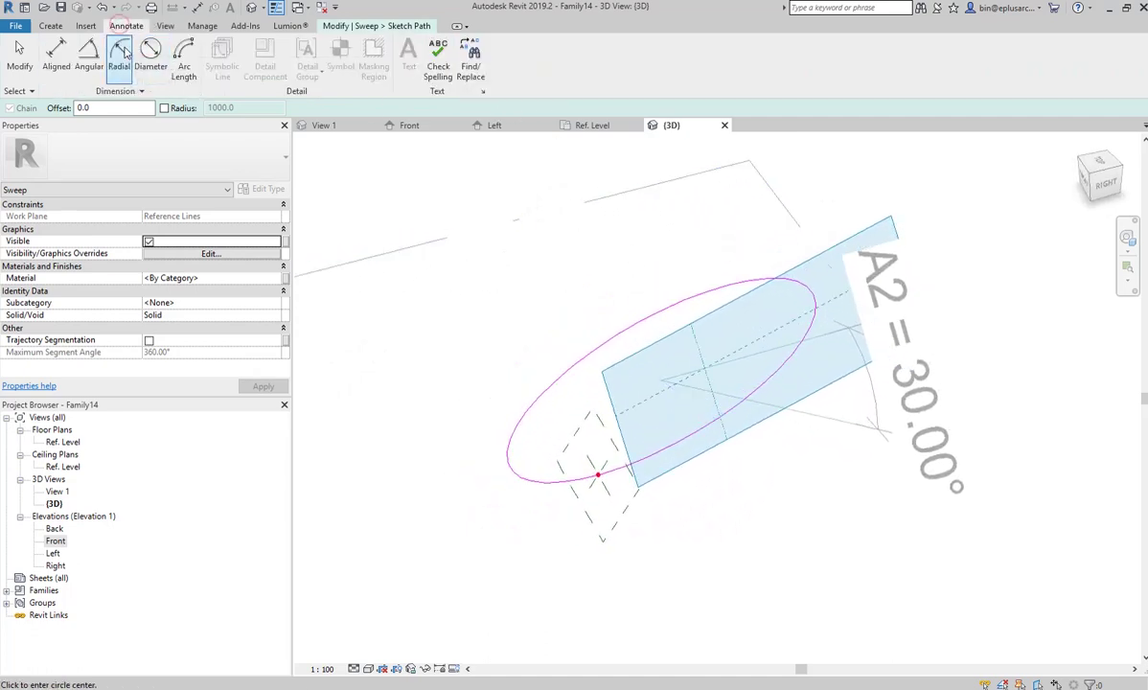
pyautogui.click(149, 46)
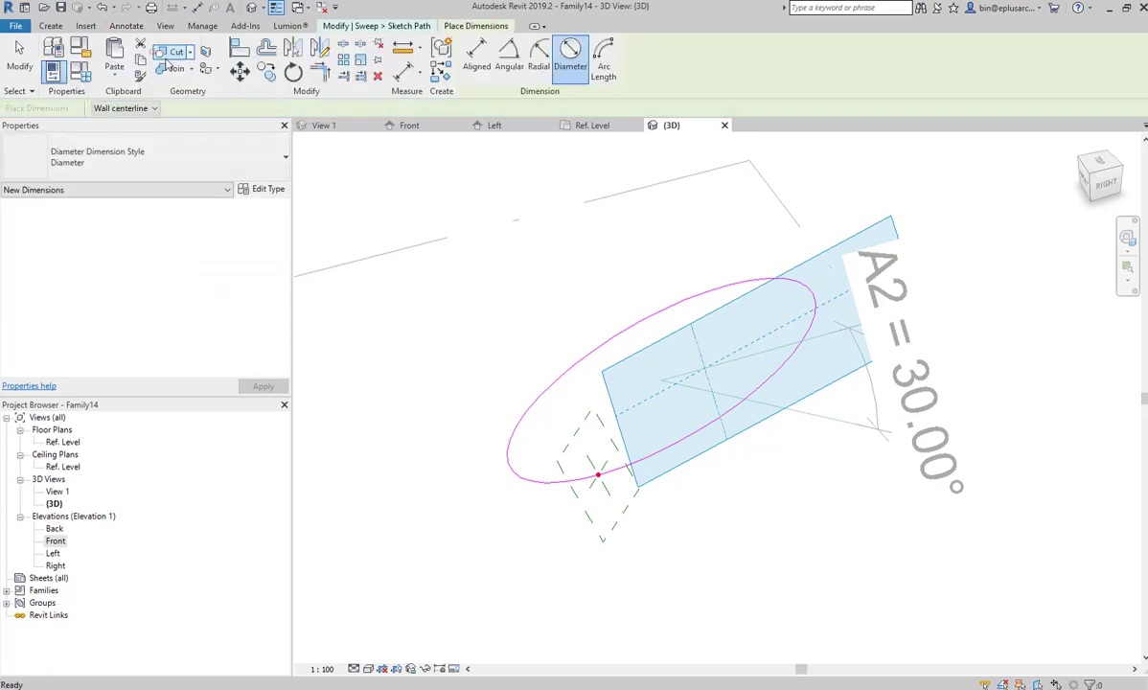
pyautogui.click(730, 294)
pyautogui.moveTo(727, 295)
pyautogui.keyDown('shift'); pyautogui.mouseDown(button='middle')
pyautogui.moveTo(739, 386)
pyautogui.moveTo(743, 317)
pyautogui.mouseUp(button='middle'); pyautogui.keyUp('shift')
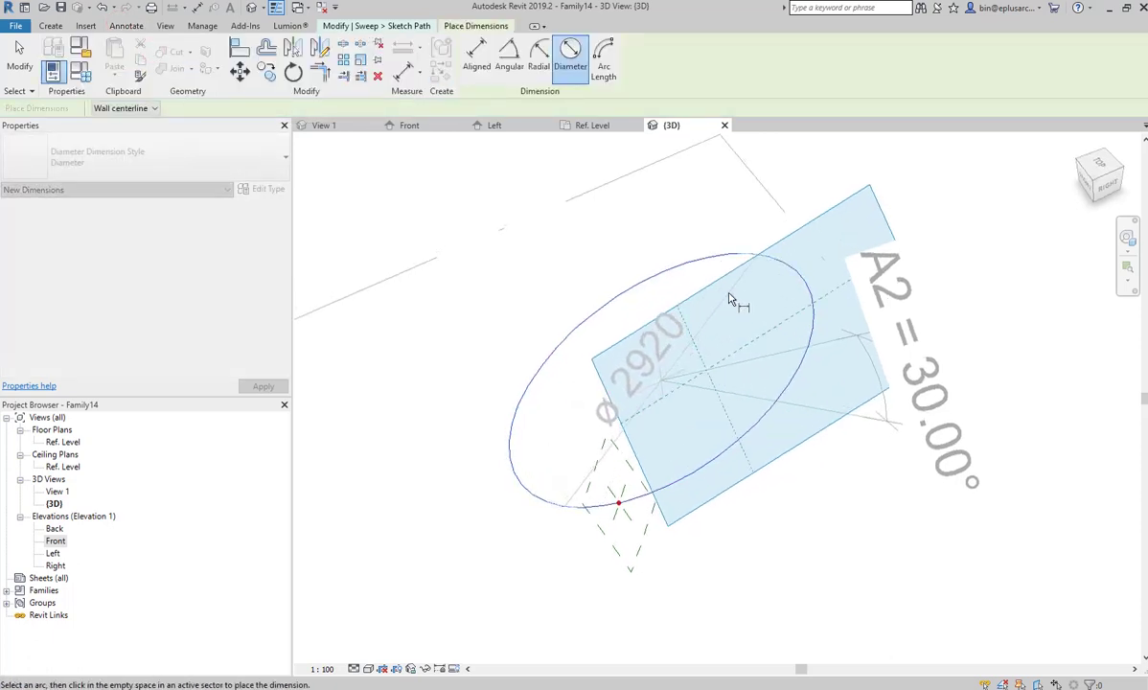
pyautogui.click(743, 316)
pyautogui.press('Escape')
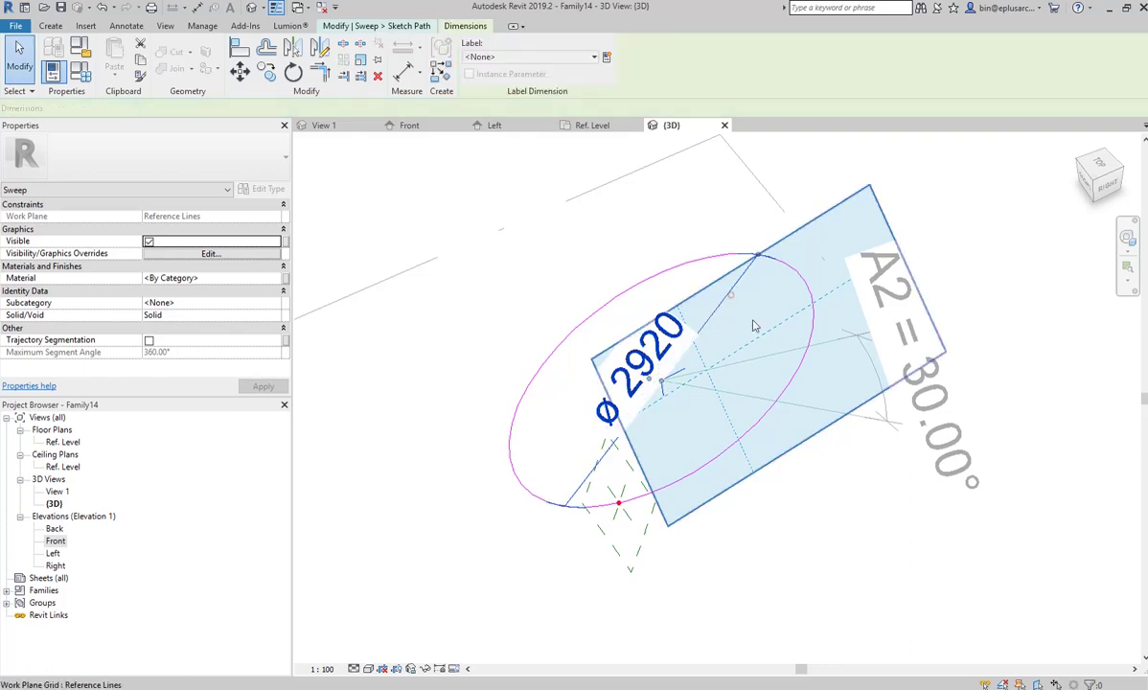
pyautogui.keyDown('shift'); pyautogui.moveTo(750, 325); pyautogui.dragTo(753, 367, button='middle'); pyautogui.keyUp('shift')
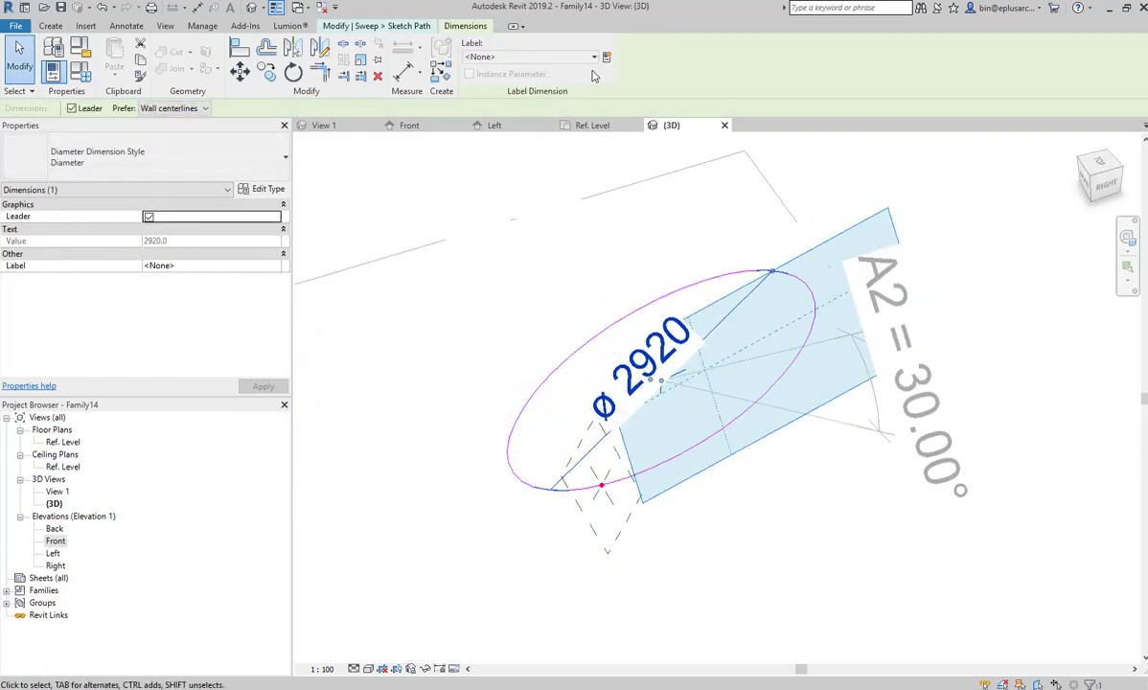
# Label the diameter dimension with a new instance parameter named D.
pyautogui.click(605, 57)
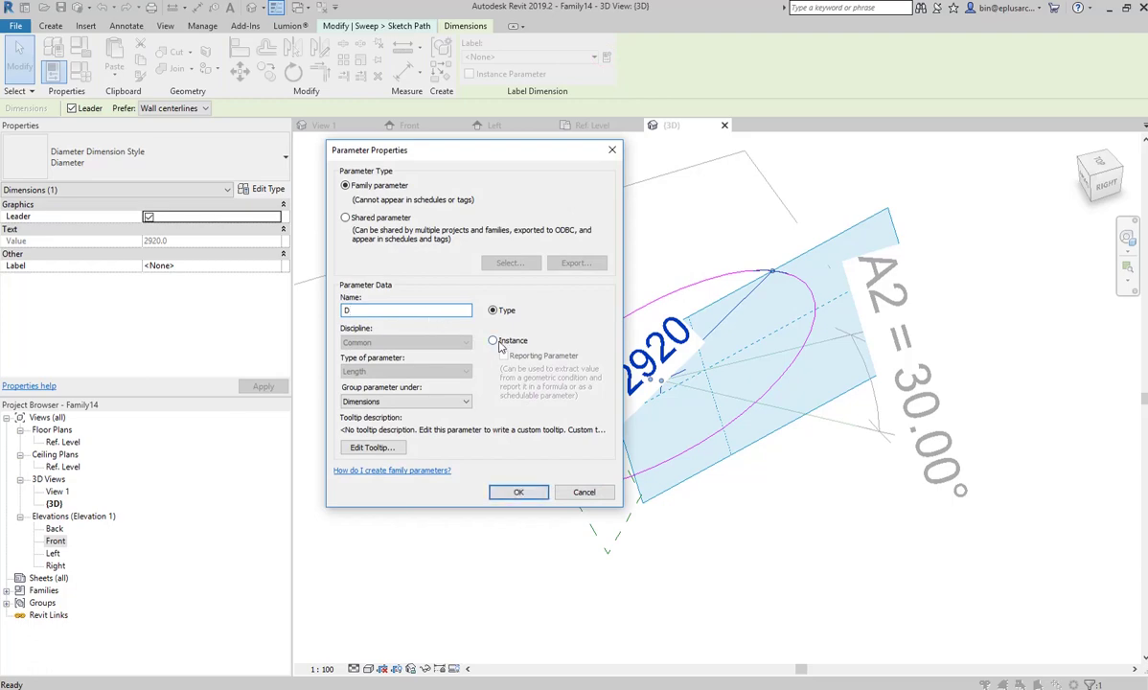
pyautogui.click(495, 341)
pyautogui.moveTo(564, 479)
pyautogui.keyDown('shift'); pyautogui.mouseDown(button='middle')
pyautogui.moveTo(697, 456)
pyautogui.moveTo(787, 458)
pyautogui.moveTo(728, 383)
pyautogui.mouseUp(button='middle'); pyautogui.keyUp('shift')
pyautogui.press('Escape')
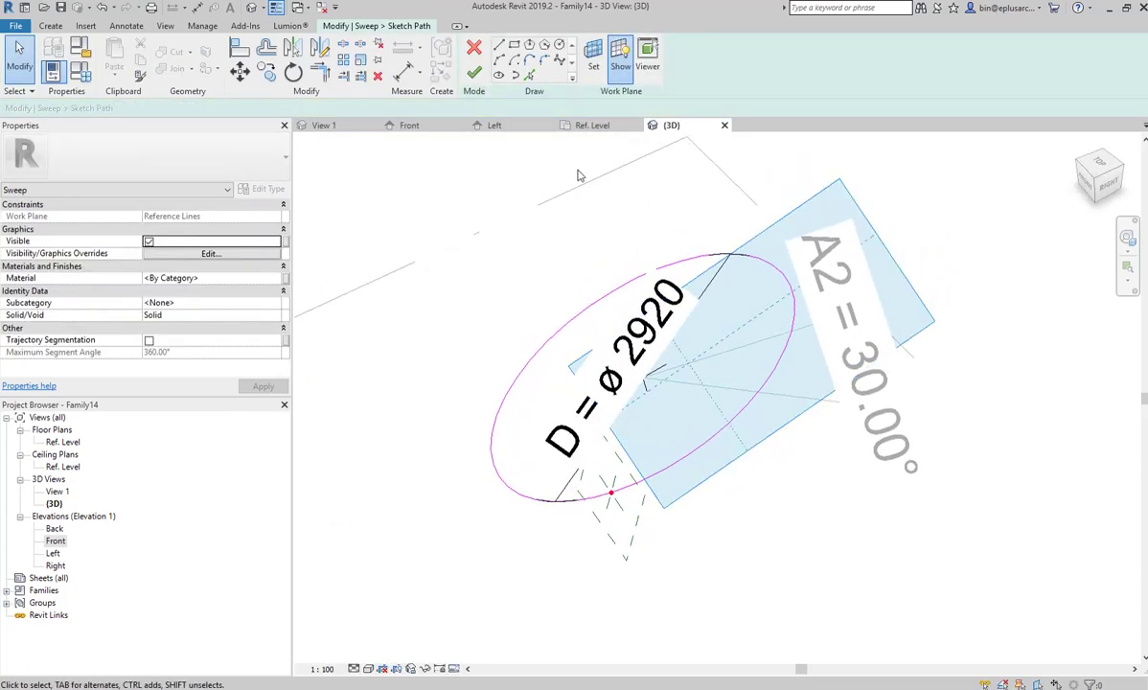
# Finish the circular sweep path and create a new family from the Metric Profile.rft template.
pyautogui.click(473, 71)
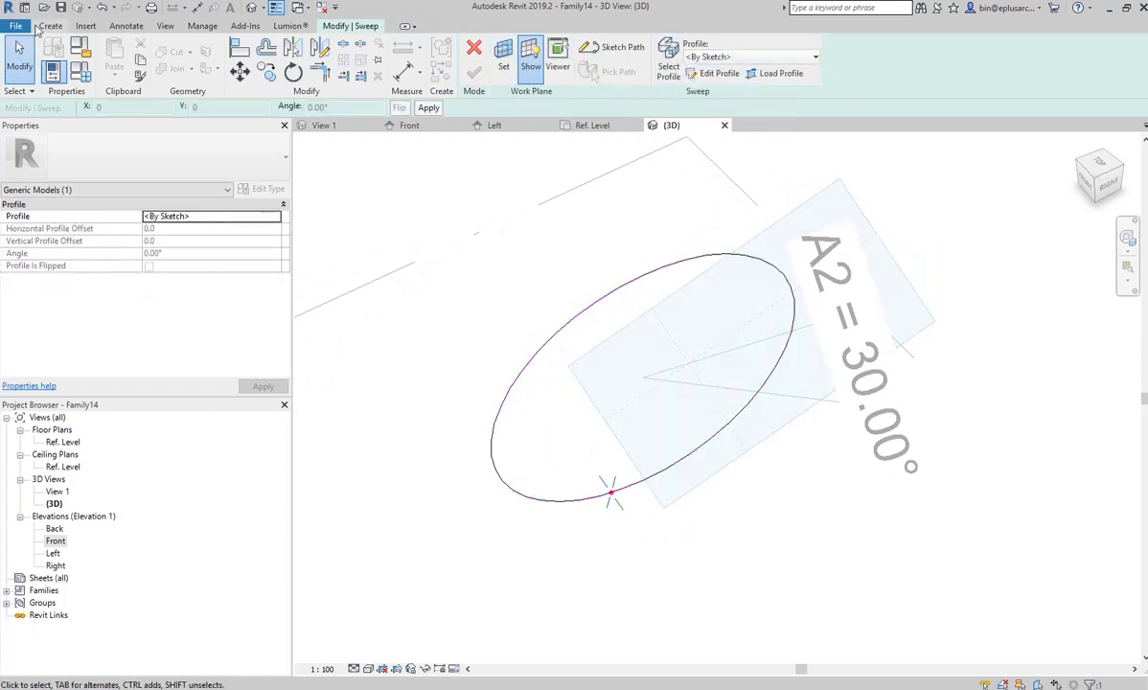
pyautogui.click(17, 27)
pyautogui.moveTo(48, 79)
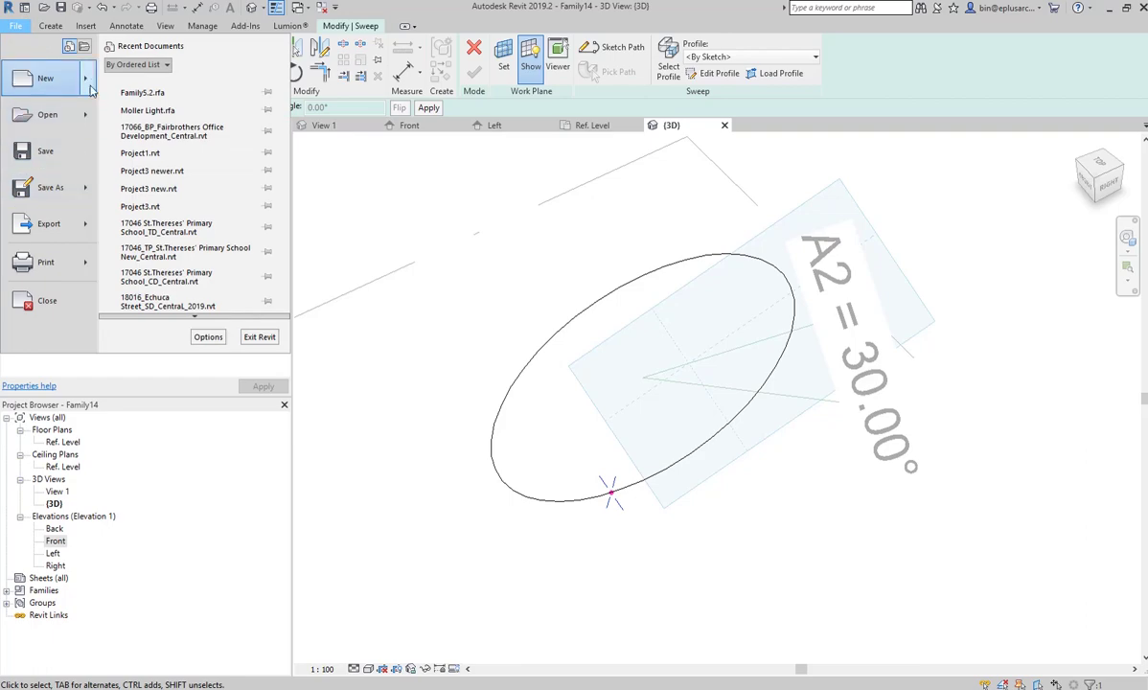
pyautogui.click(88, 81)
pyautogui.click(163, 122)
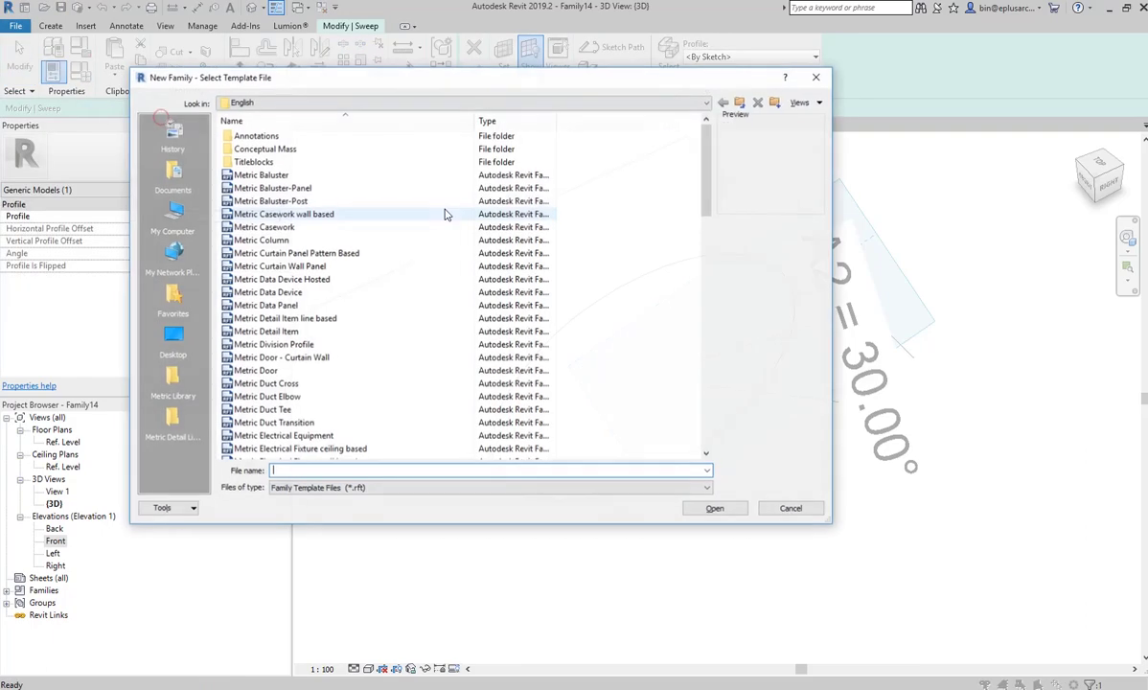
pyautogui.scroll(-9, 327, 361)
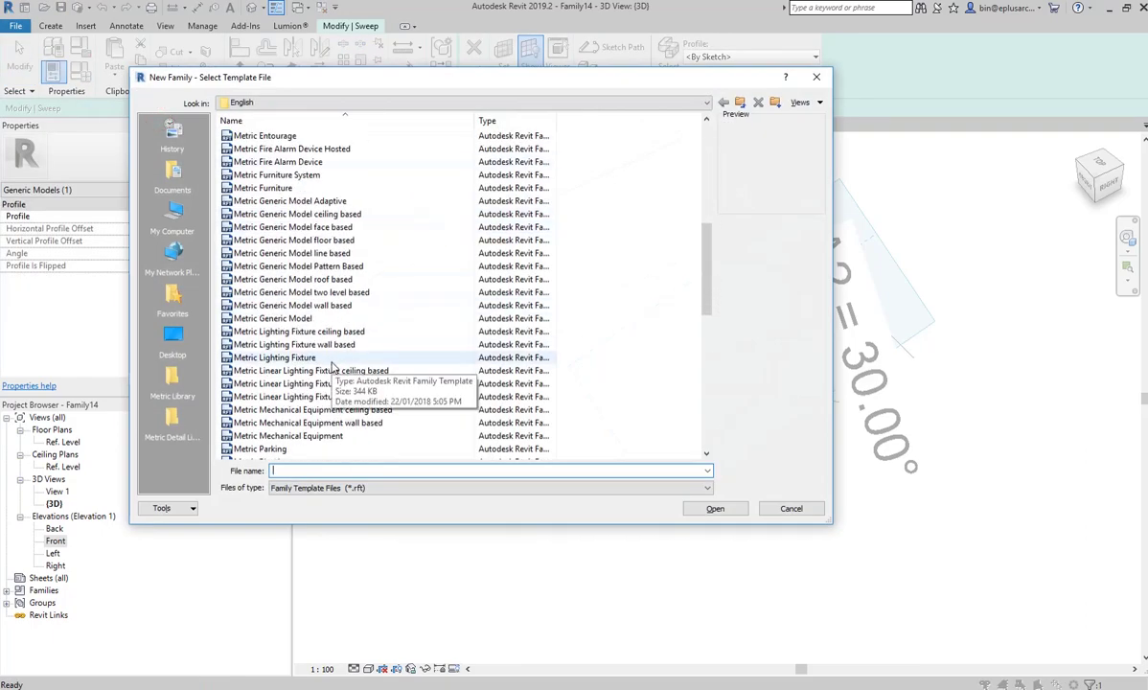
pyautogui.scroll(-3, 328, 364)
pyautogui.click(292, 384)
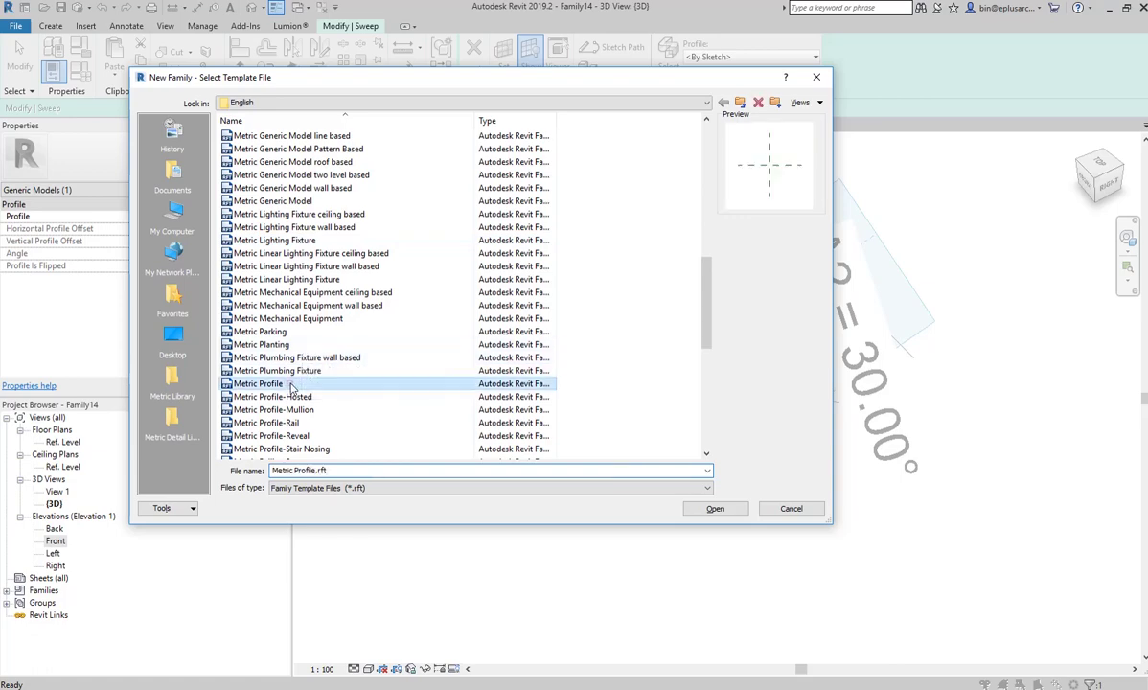
pyautogui.click(716, 508)
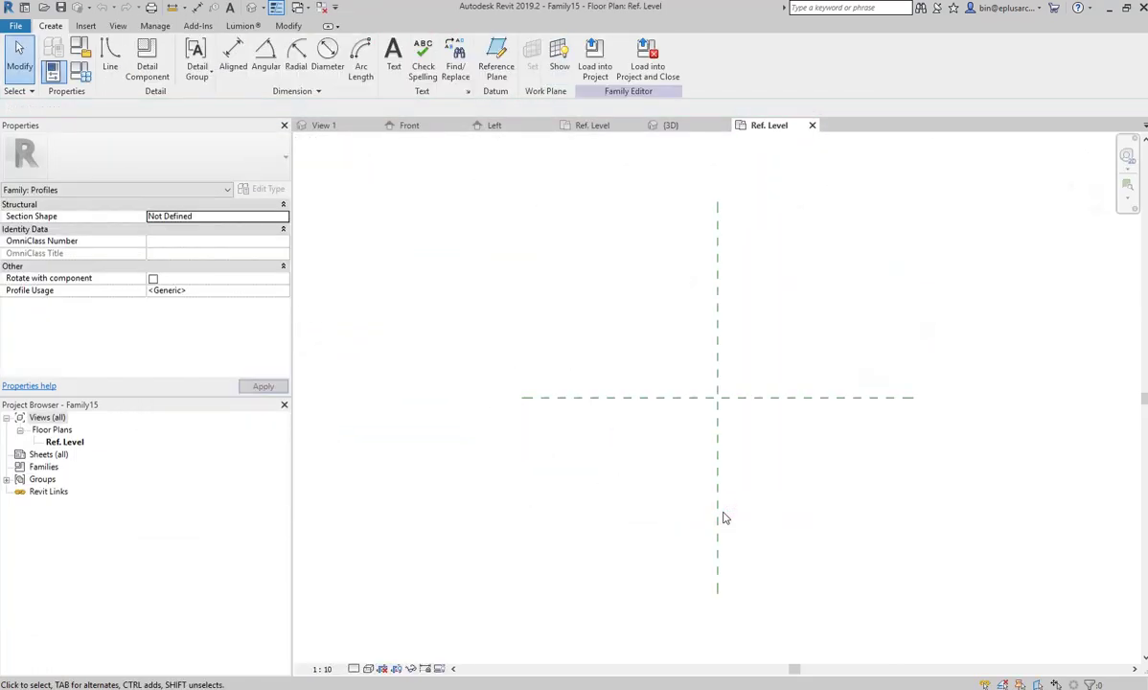
# Draw two vertical and two horizontal reference planes around the profile's centre.
pyautogui.click(495, 57)
pyautogui.click(673, 314)
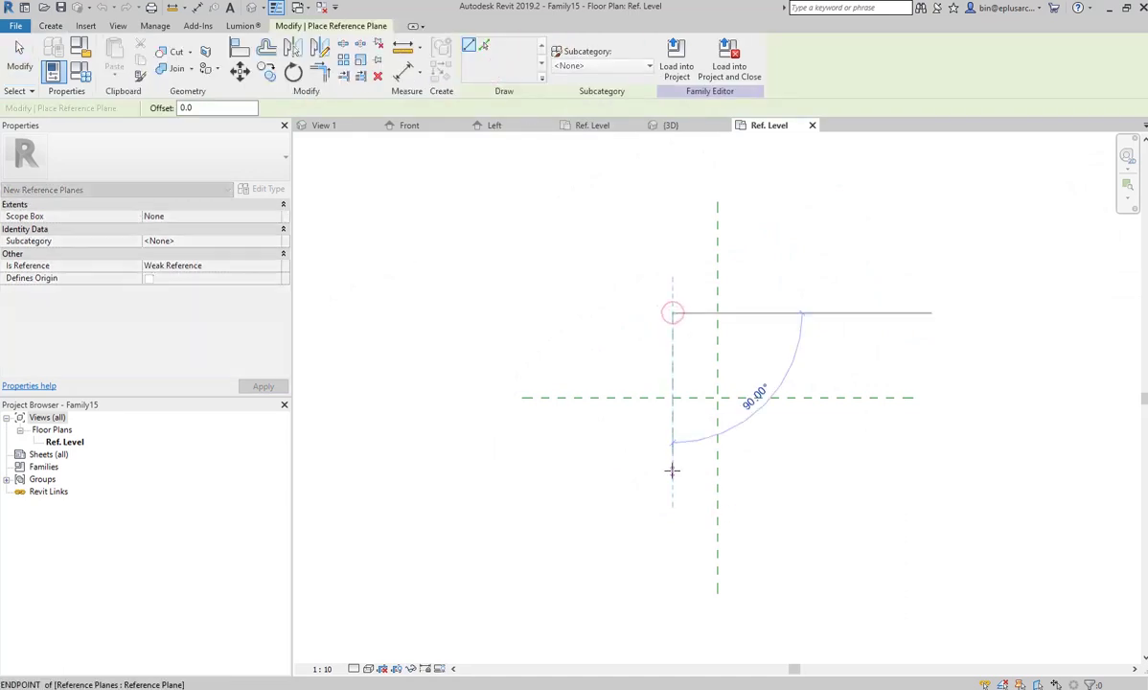
pyautogui.click(672, 467)
pyautogui.click(774, 468)
pyautogui.click(776, 314)
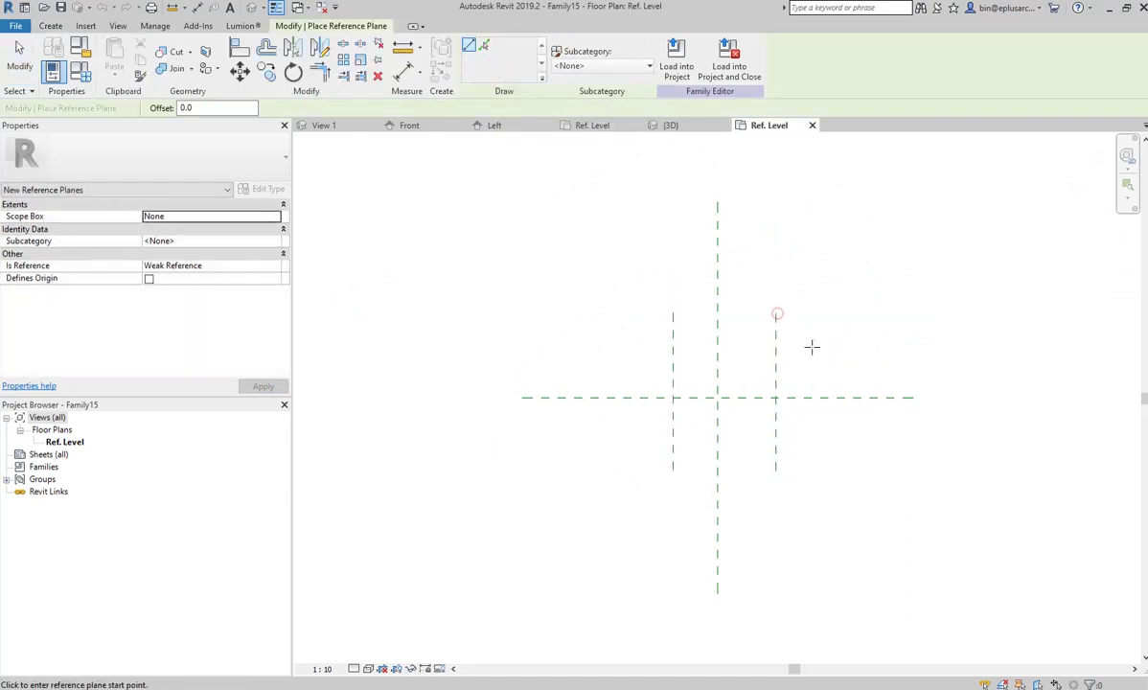
pyautogui.click(812, 347)
pyautogui.click(644, 347)
pyautogui.click(644, 450)
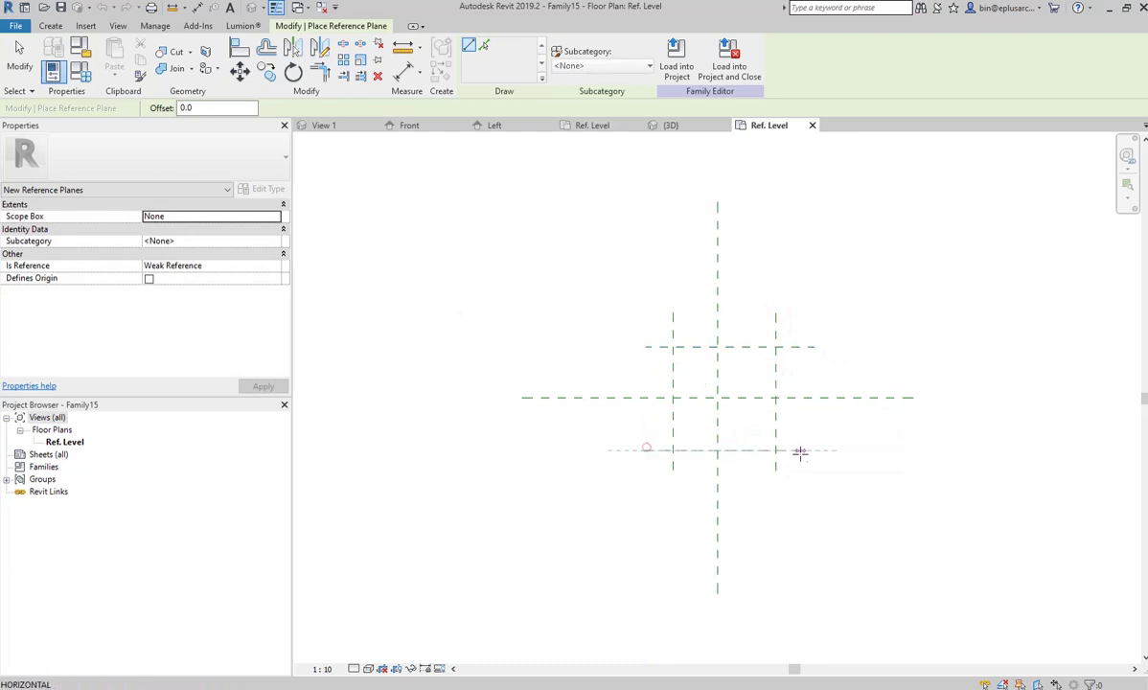
pyautogui.click(812, 450)
# Dimension the horizontal planes as EQ halves with a 320 overall height dimension.
pyautogui.press('d')
pyautogui.press('i')
pyautogui.click(809, 450)
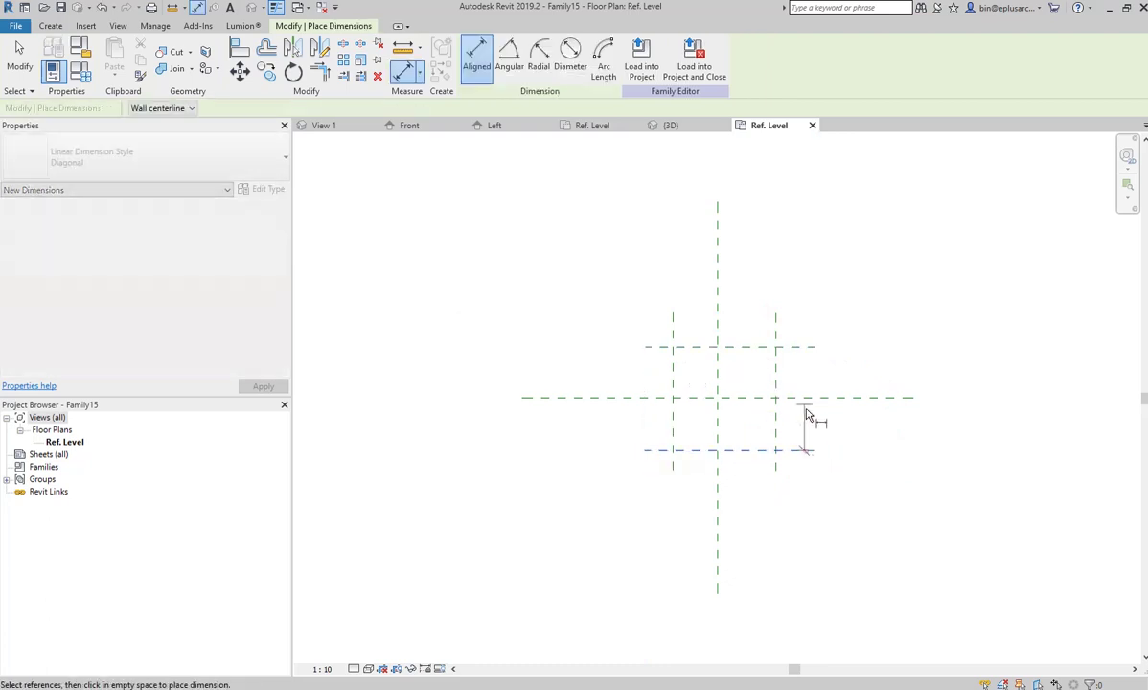
pyautogui.click(803, 397)
pyautogui.click(804, 345)
pyautogui.click(859, 357)
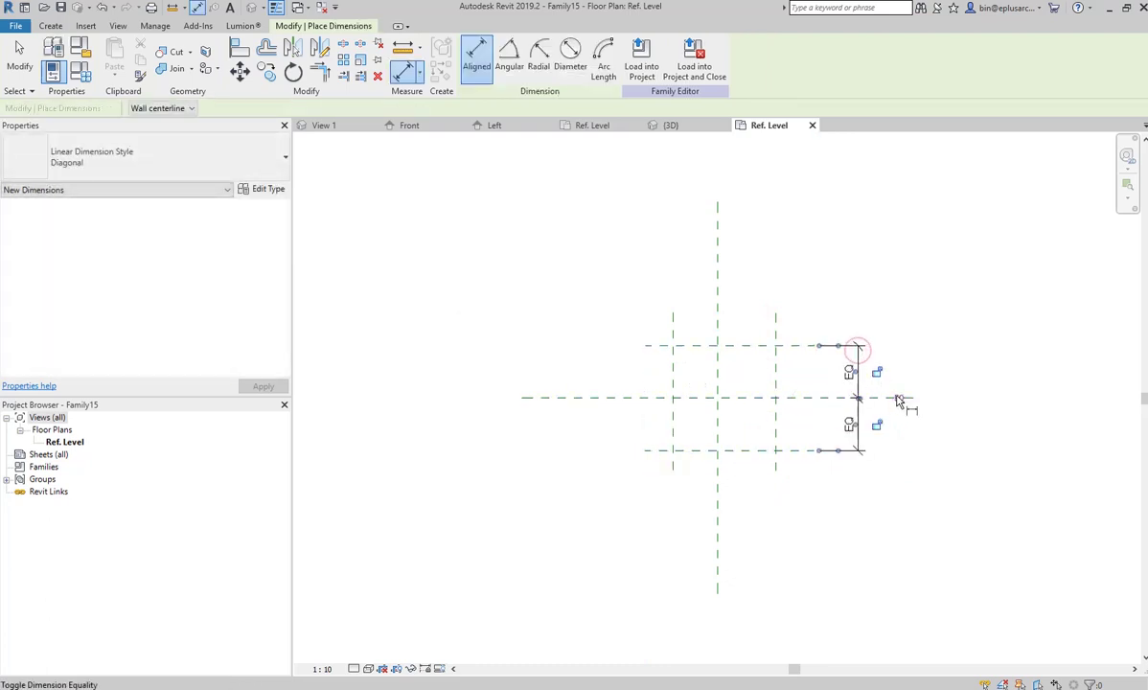
pyautogui.click(897, 398)
pyautogui.click(802, 450)
pyautogui.click(889, 398)
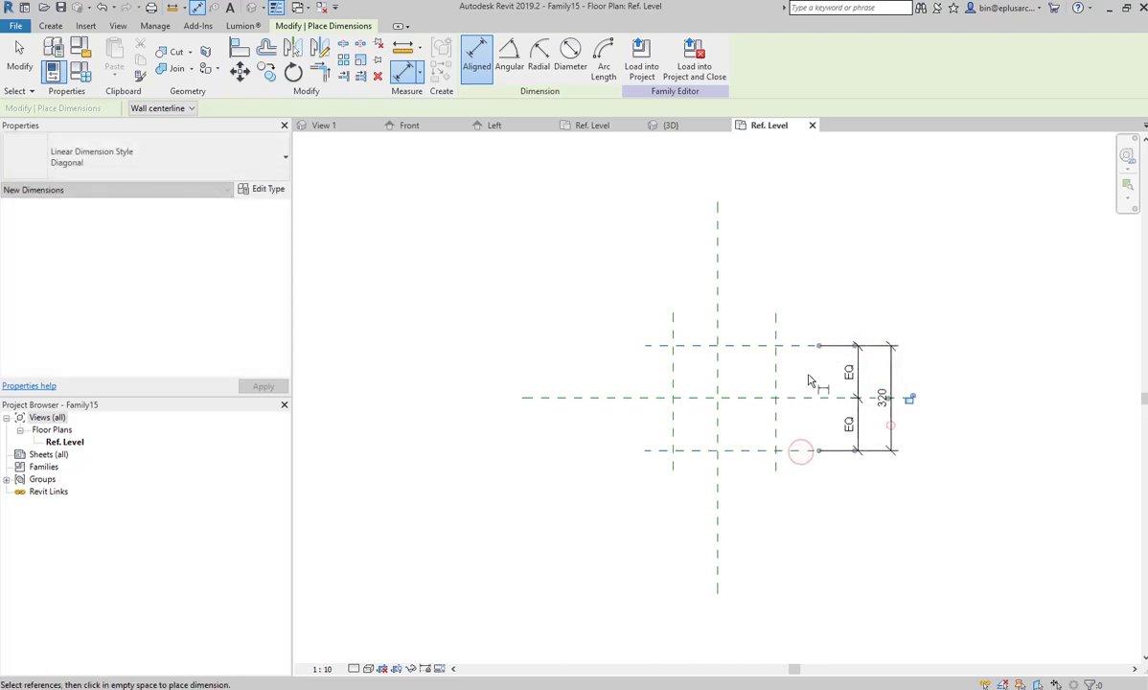
pyautogui.click(776, 362)
# Dimension the vertical planes as EQ halves with a 360 overall width, then select the 320 dimension.
pyautogui.click(717, 364)
pyautogui.click(675, 364)
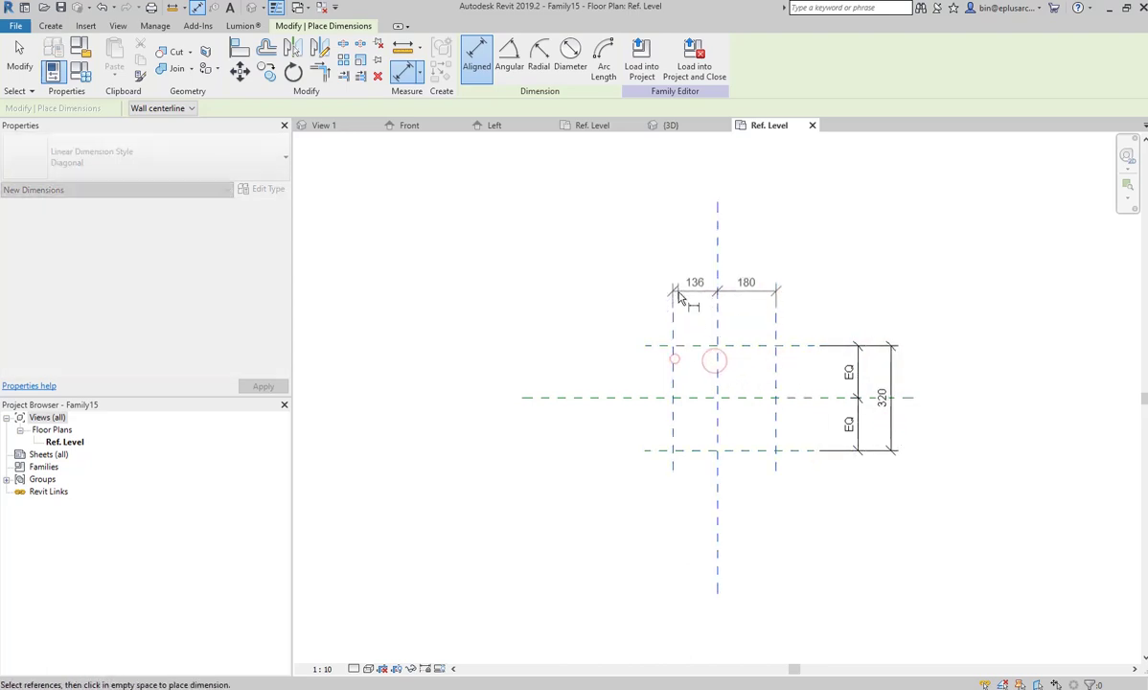
pyautogui.click(671, 286)
pyautogui.click(718, 243)
pyautogui.click(658, 333)
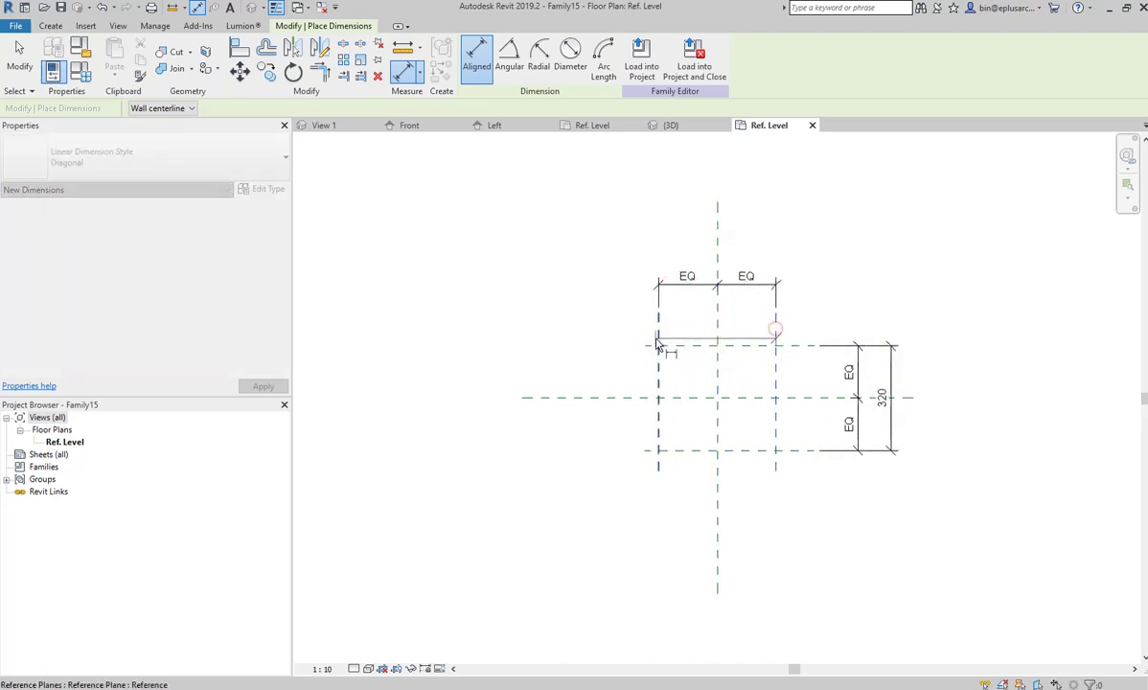
pyautogui.click(776, 333)
pyautogui.click(657, 255)
pyautogui.press('Escape')
pyautogui.press('Escape')
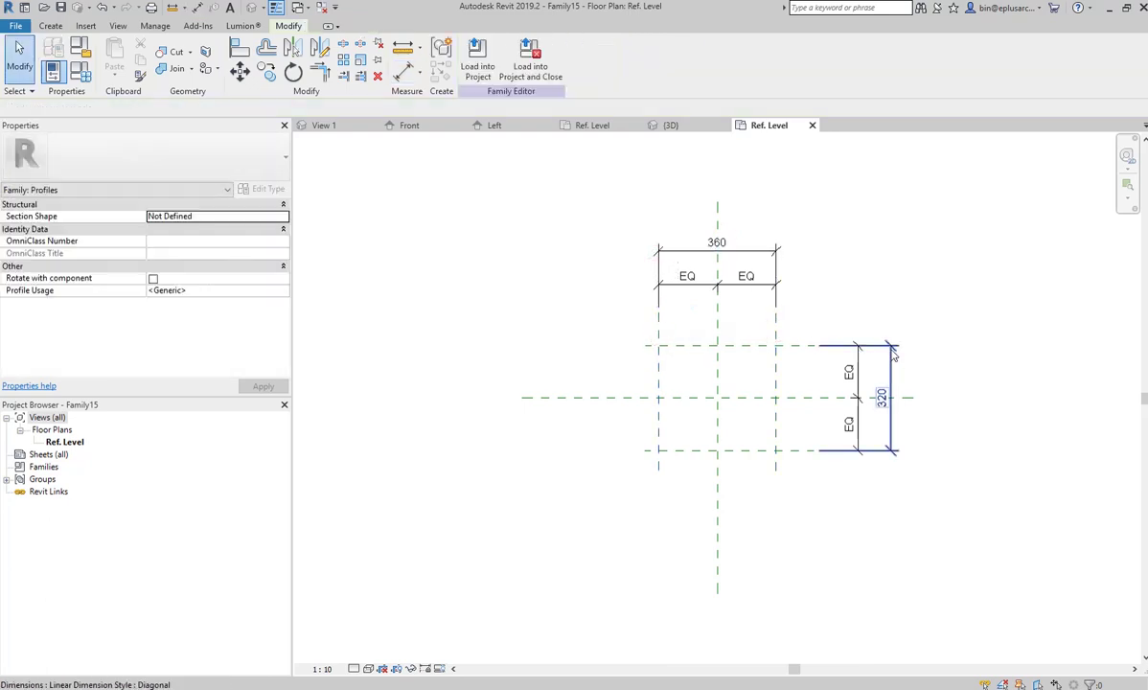
pyautogui.click(891, 398)
# Label the 320 height dimension with parameter PH and the 360 width with PW.
pyautogui.click(606, 58)
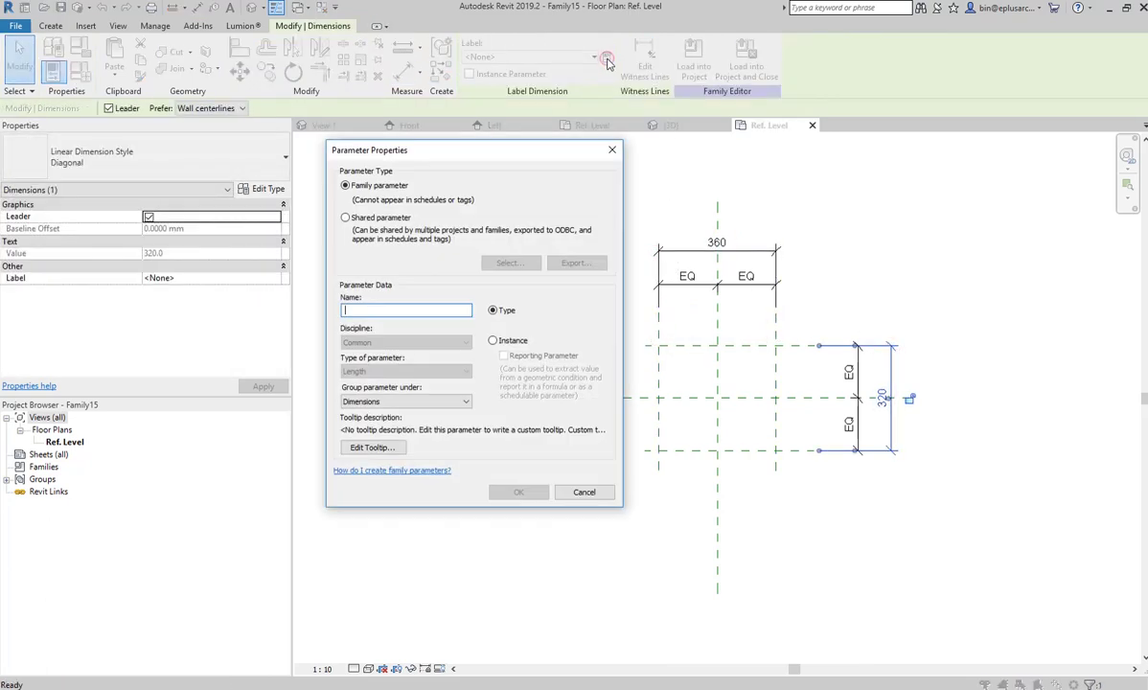
pyautogui.write('PH')
pyautogui.click(517, 492)
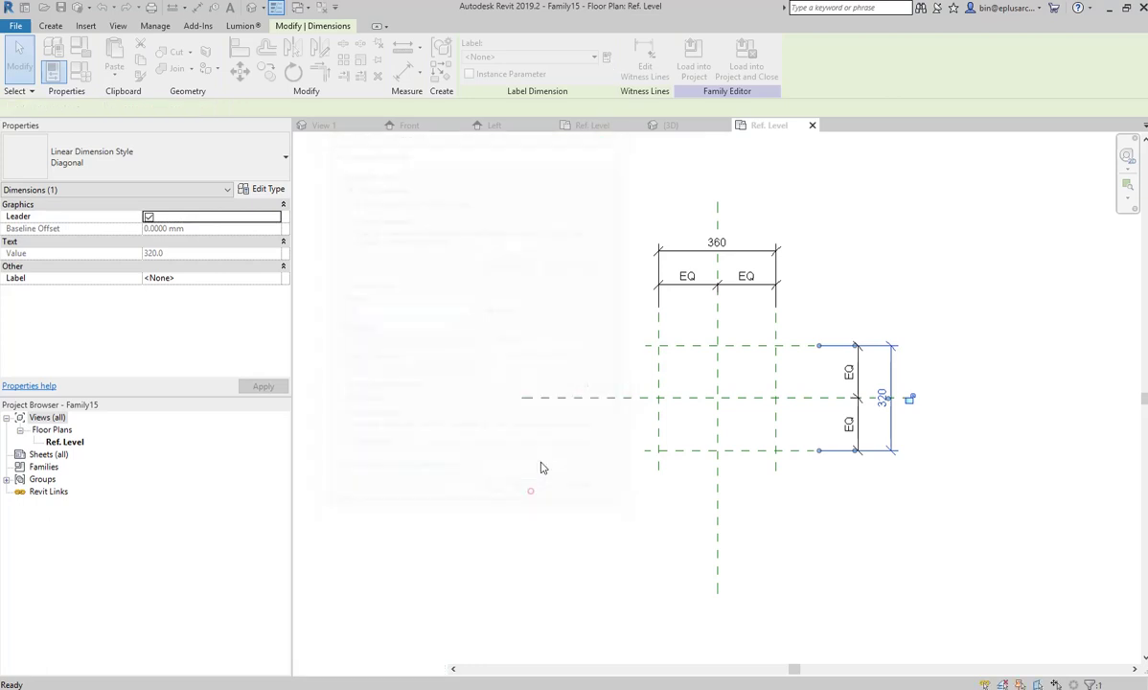
pyautogui.click(683, 250)
pyautogui.click(607, 59)
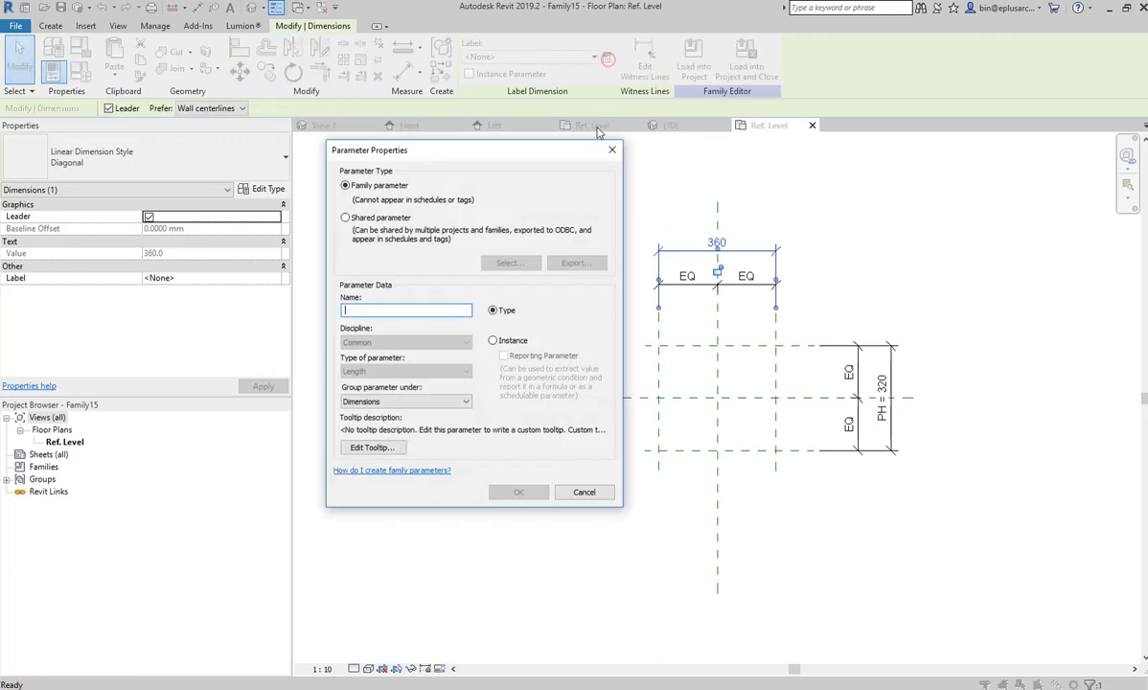
pyautogui.write('PW')
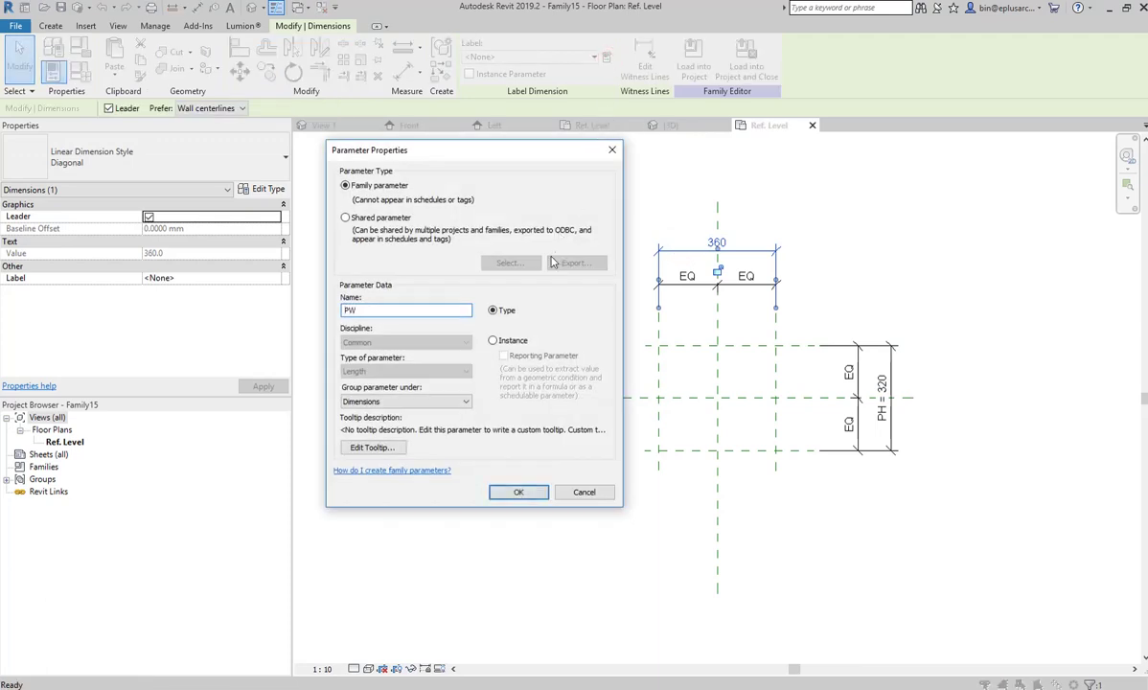
pyautogui.click(518, 491)
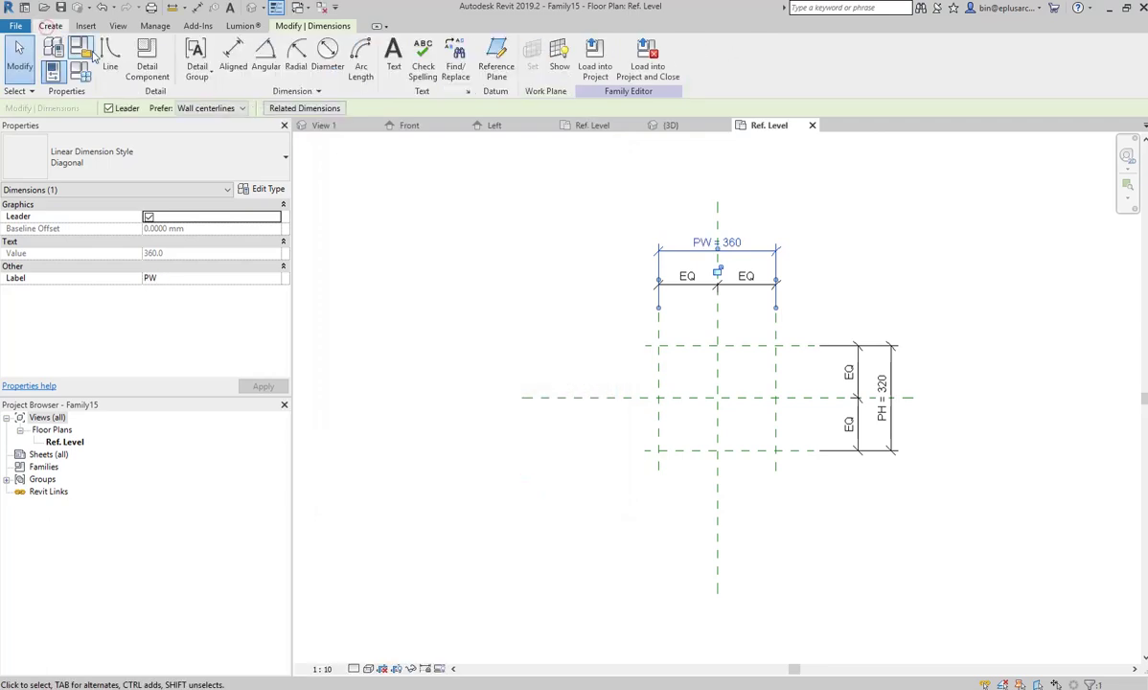
# Draw a 360 × 320 profile rectangle between the reference-plane intersections.
pyautogui.click(110, 55)
pyautogui.click(484, 44)
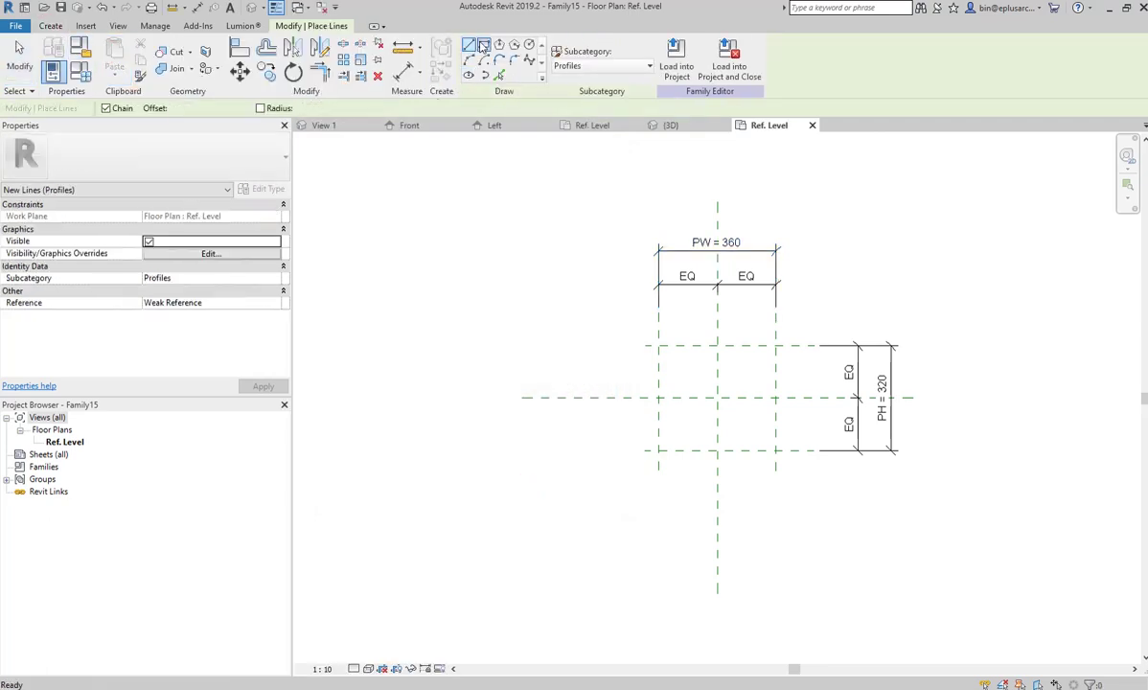
pyautogui.scroll(2, 752, 397)
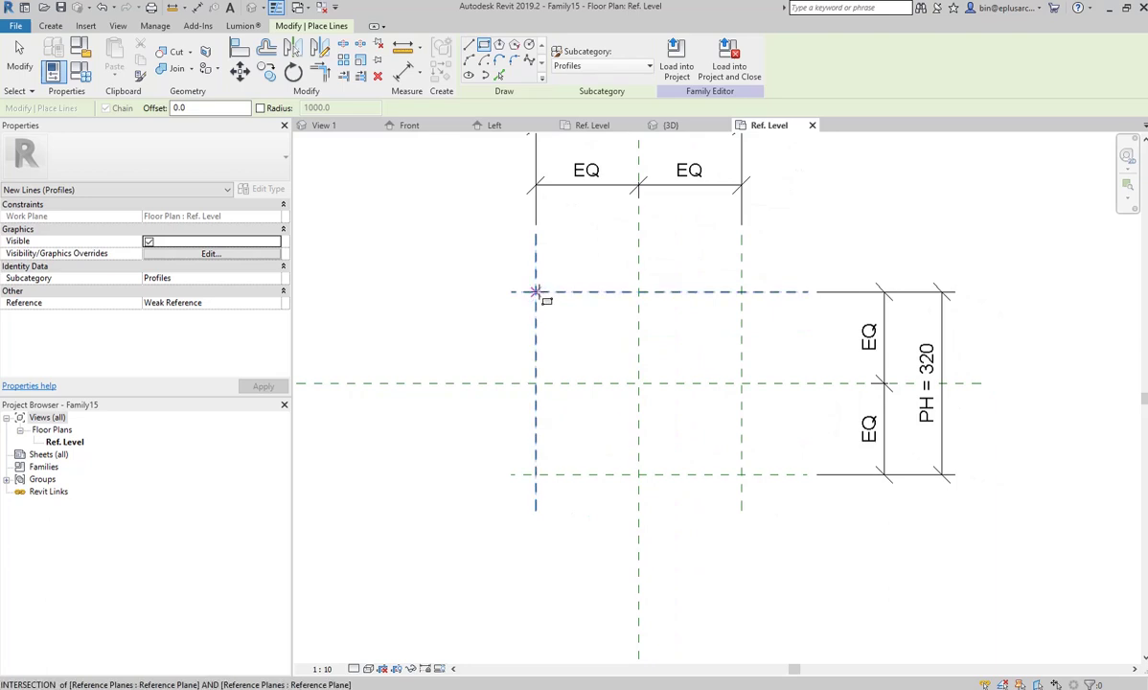
pyautogui.click(535, 291)
pyautogui.click(741, 473)
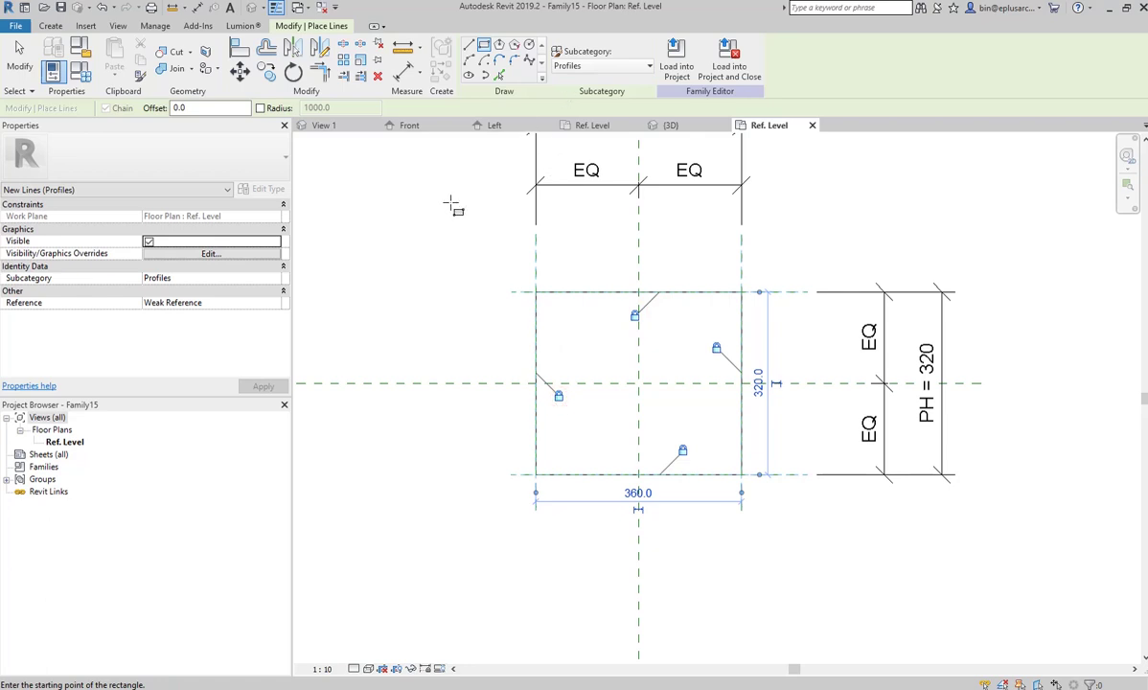
# Load the profile into the Family14 sweep family.
pyautogui.scroll(-1, 456, 230)
pyautogui.scroll(-1, 440, 253)
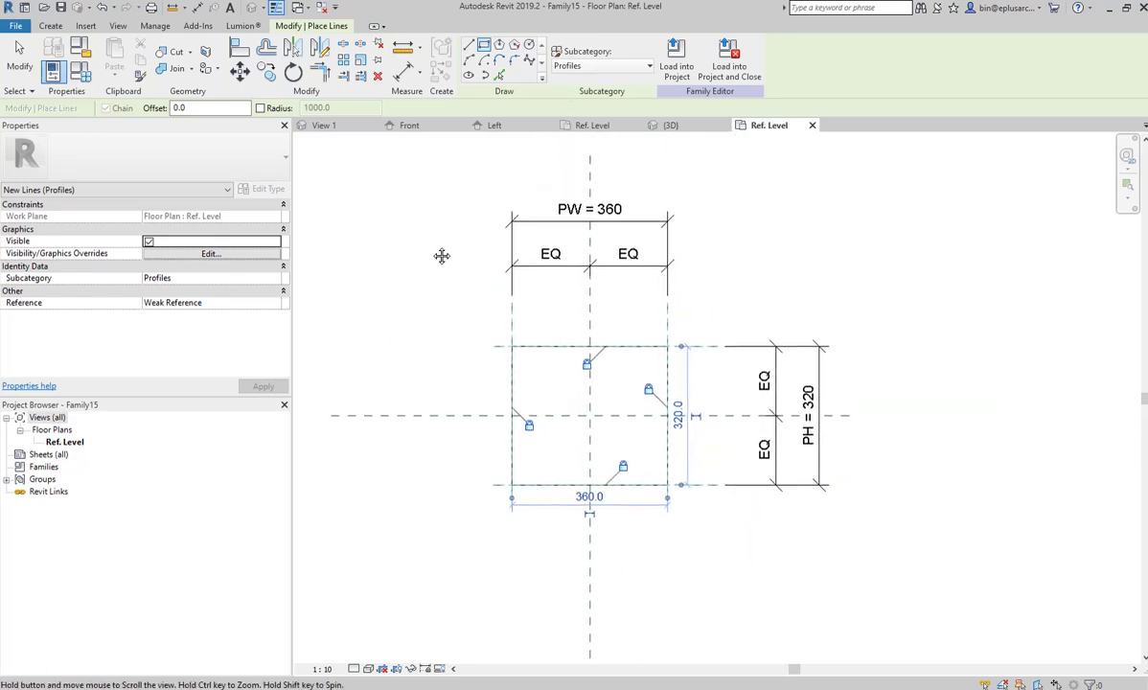
pyautogui.click(677, 60)
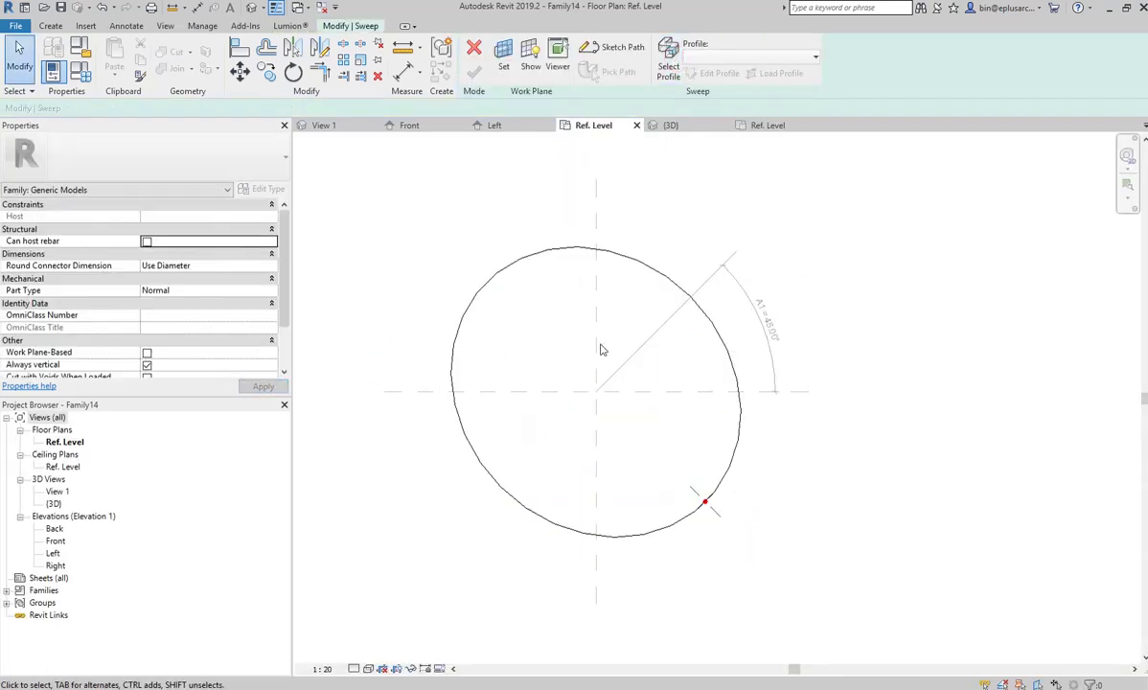
# Choose Family15 as the sweep profile and finish the sweep.
pyautogui.click(668, 60)
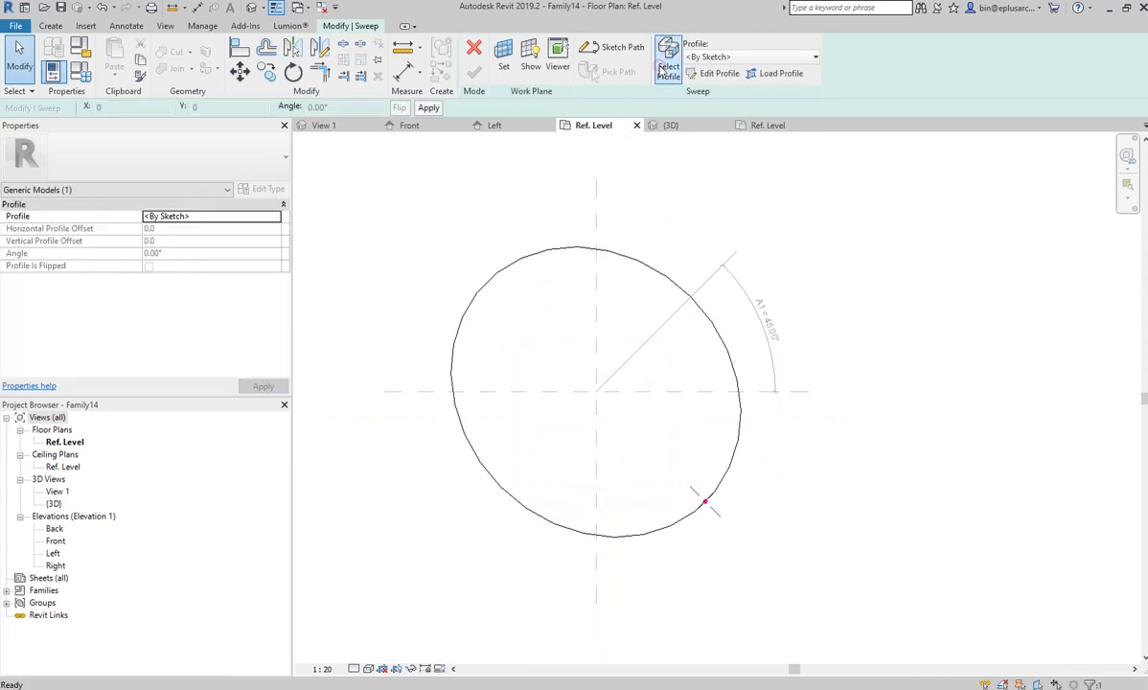
pyautogui.click(720, 58)
pyautogui.click(707, 86)
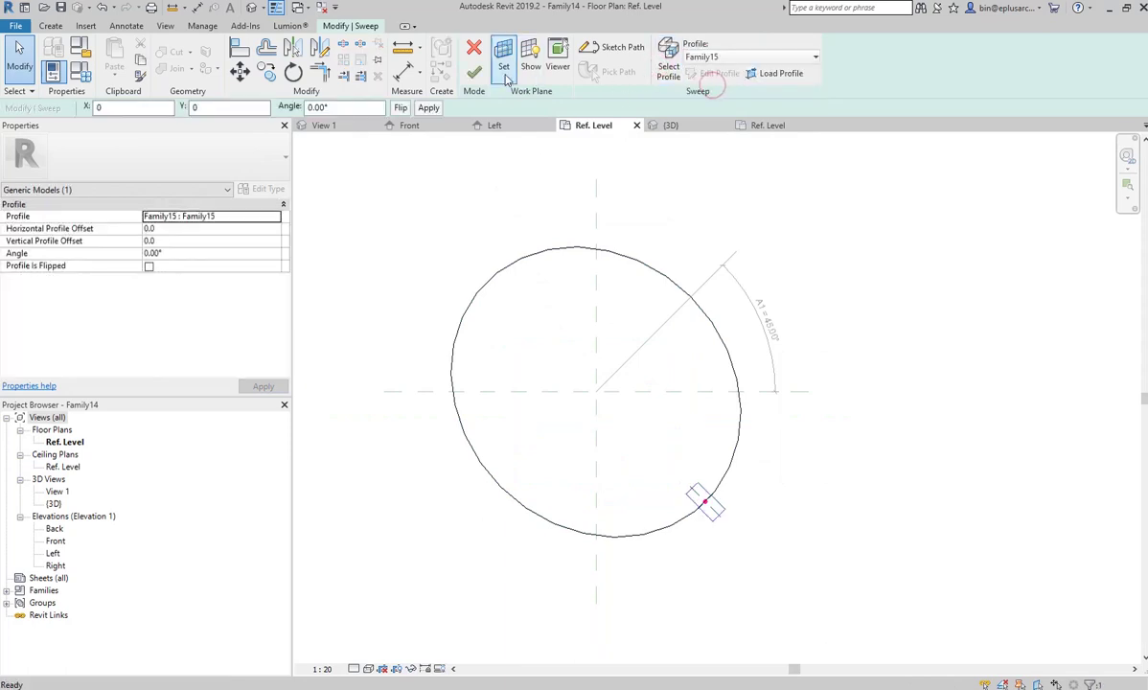
pyautogui.click(474, 72)
# View the ring in 3D and expand Families > Profiles > Family15 in the browser.
pyautogui.click(251, 7)
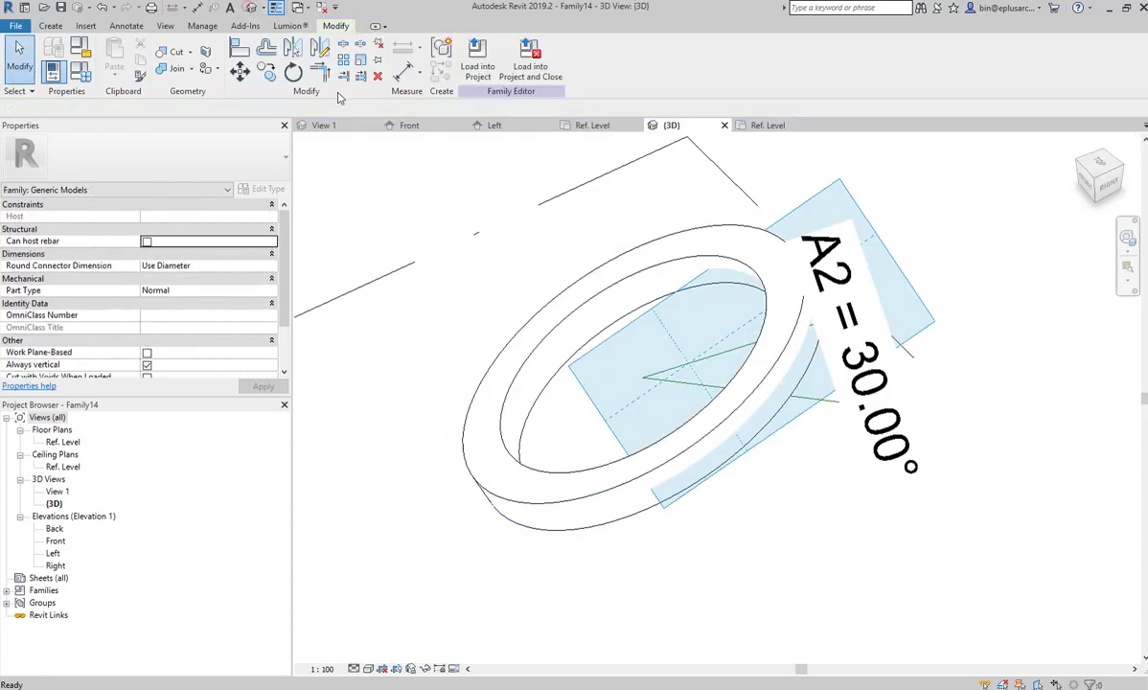
pyautogui.moveTo(524, 287)
pyautogui.keyDown('shift'); pyautogui.mouseDown(button='middle')
pyautogui.moveTo(584, 256)
pyautogui.moveTo(535, 275)
pyautogui.mouseUp(button='middle'); pyautogui.keyUp('shift')
pyautogui.click(43, 590)
pyautogui.click(7, 590)
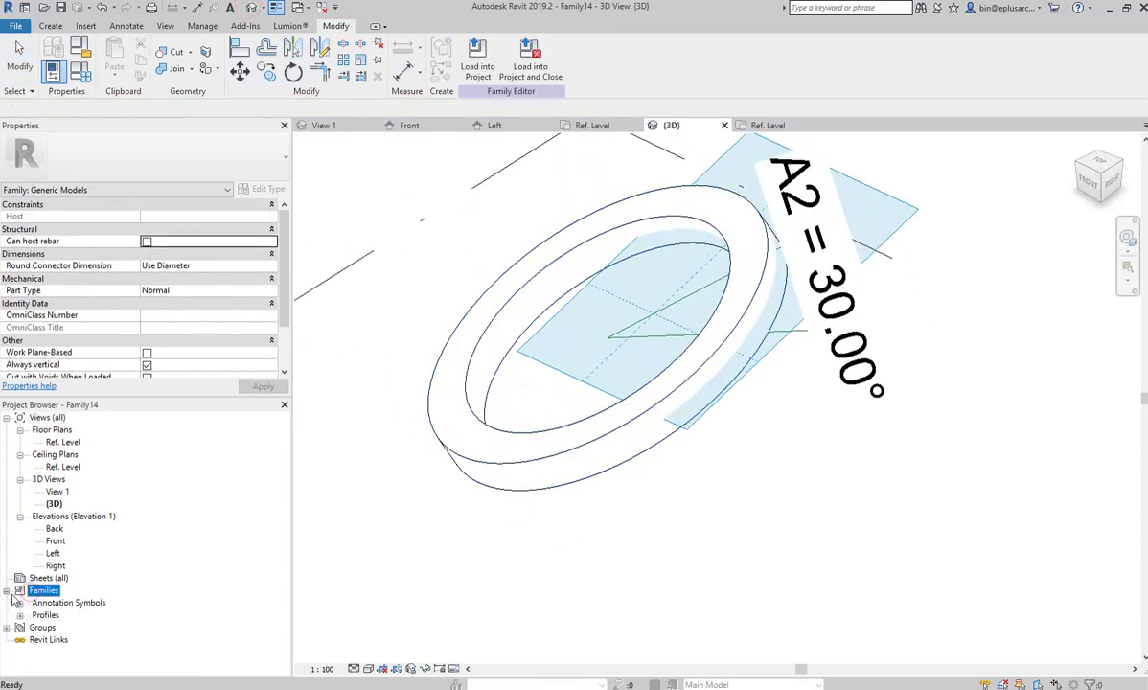
pyautogui.click(45, 615)
pyautogui.click(20, 615)
pyautogui.click(61, 627)
pyautogui.click(33, 628)
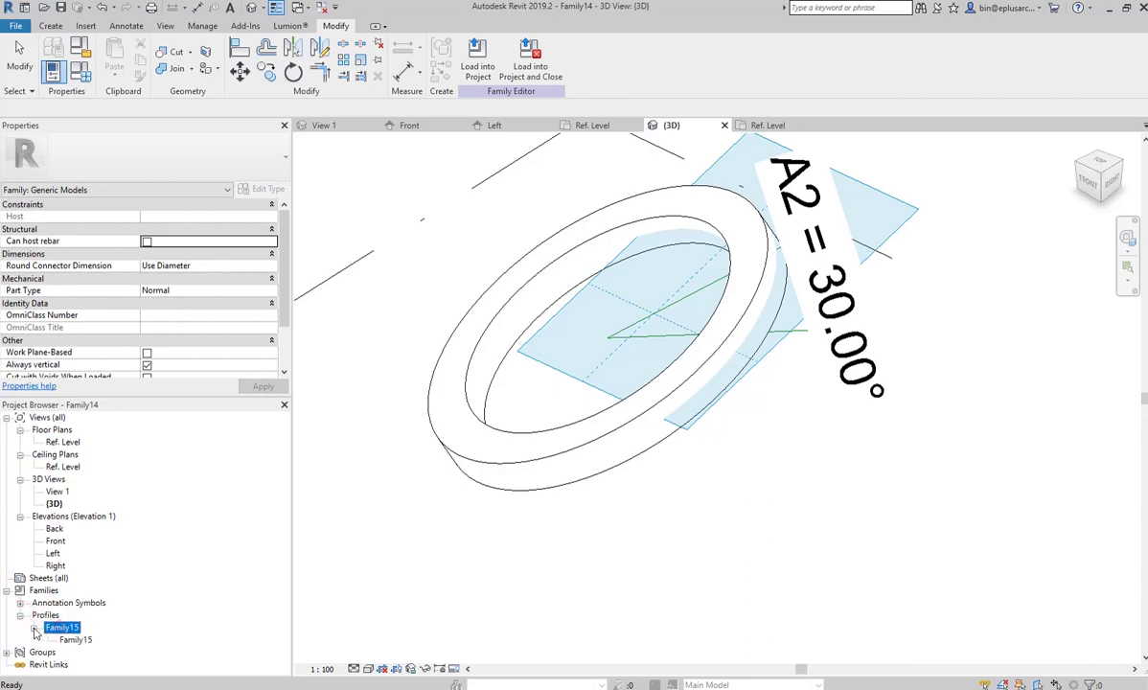
# Set the Family15 profile type to PH 60 and PW 20, thinning the ring.
pyautogui.doubleClick(74, 639)
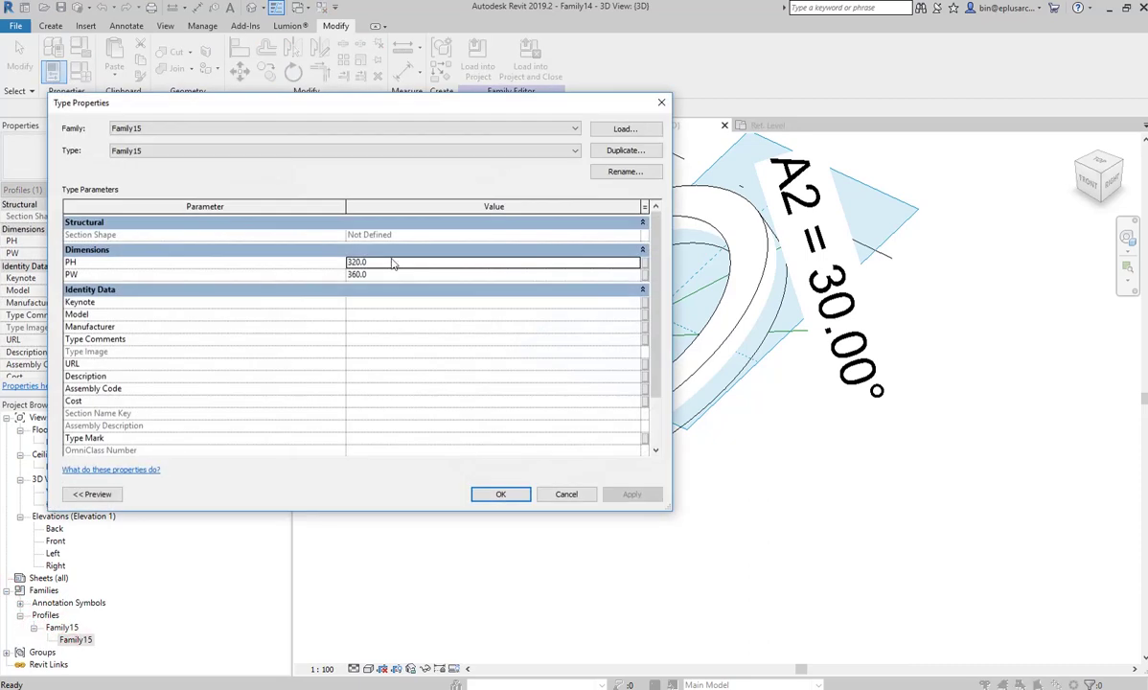
pyautogui.click(388, 263)
pyautogui.write('60')
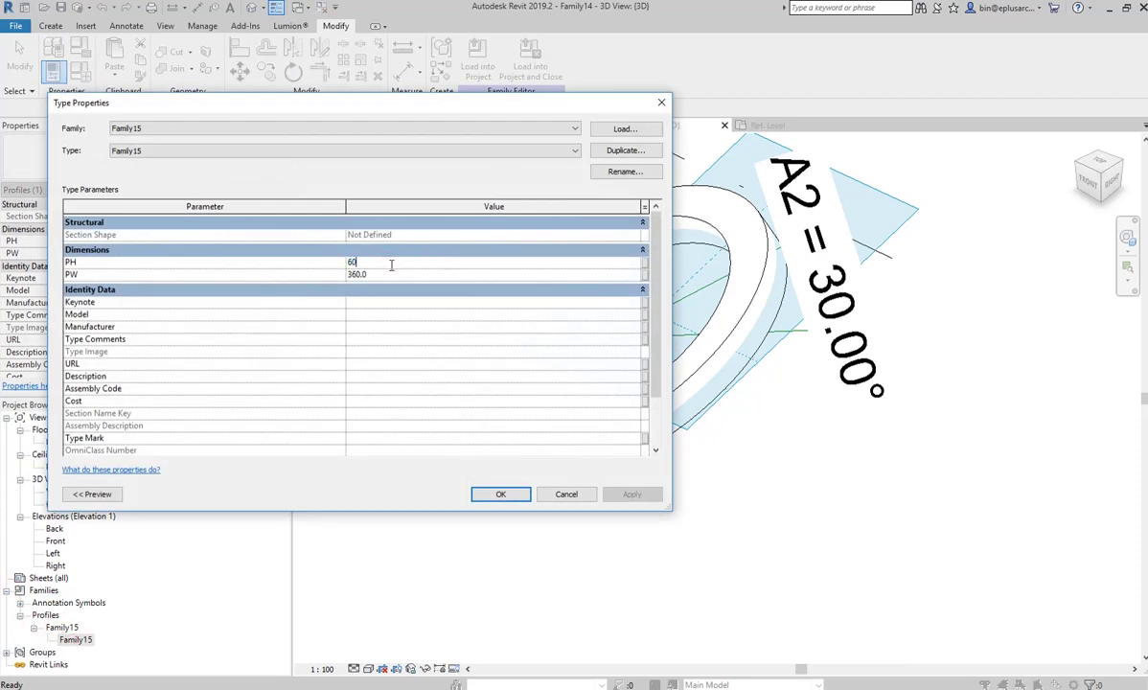
pyautogui.click(393, 275)
pyautogui.click(500, 494)
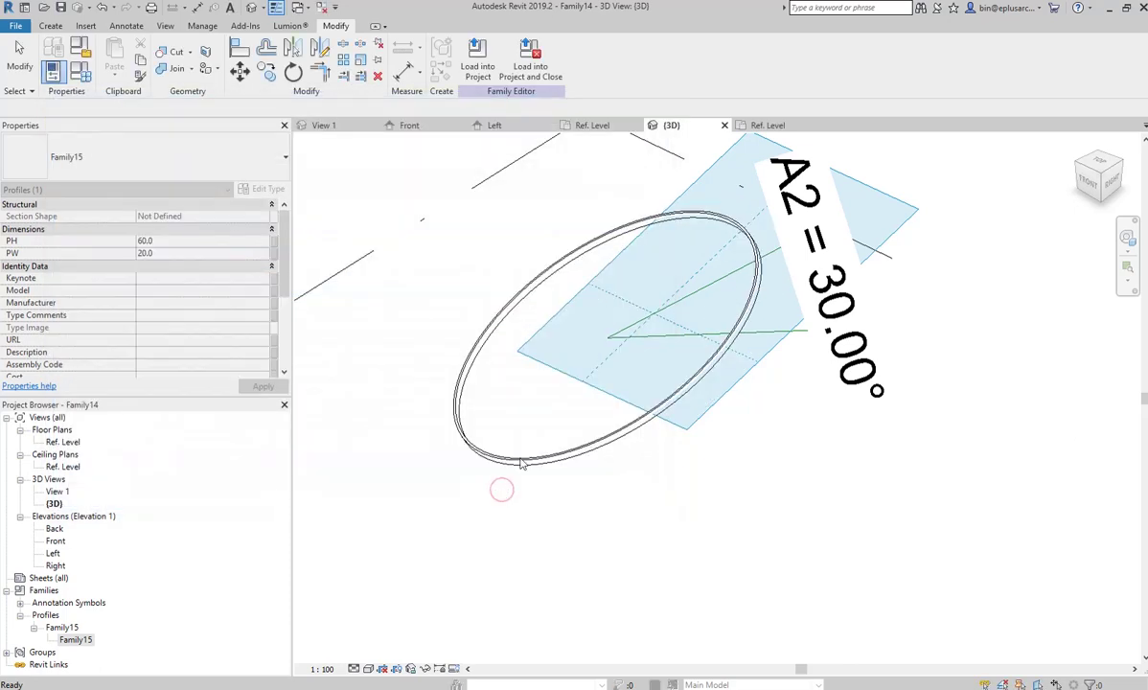
pyautogui.press('Escape')
pyautogui.moveTo(684, 403)
pyautogui.keyDown('shift'); pyautogui.mouseDown(button='middle')
pyautogui.moveTo(678, 393)
pyautogui.moveTo(640, 402)
pyautogui.mouseUp(button='middle'); pyautogui.keyUp('shift')
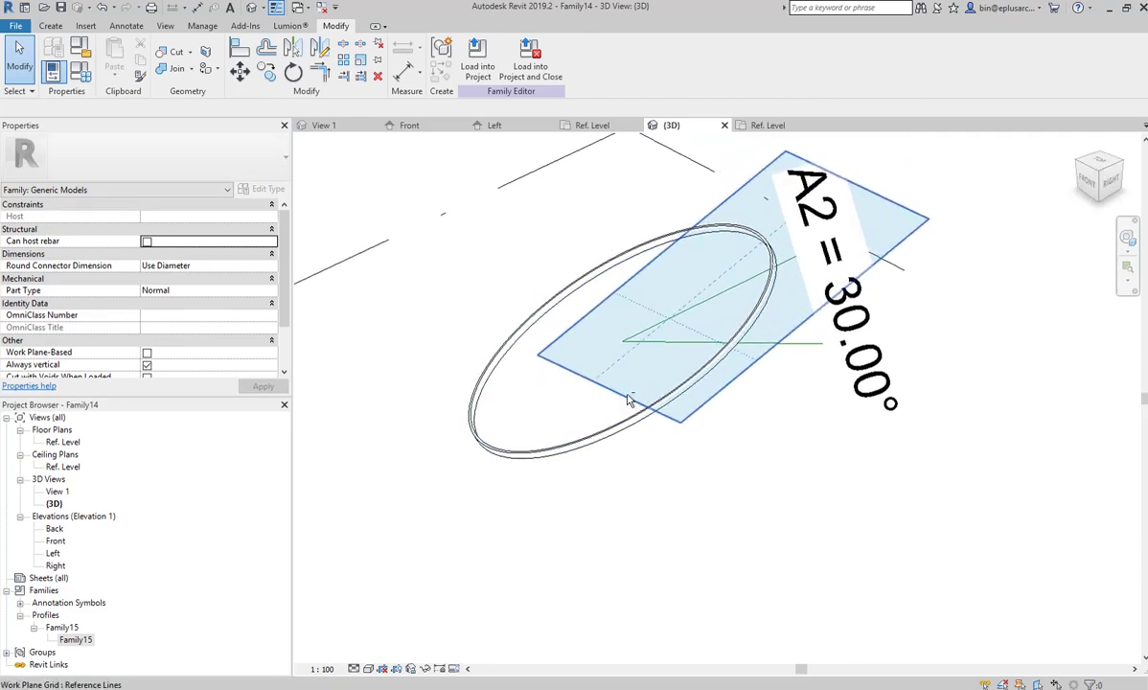
# Associate the profile's PH with a new family parameter named PH.
pyautogui.doubleClick(79, 643)
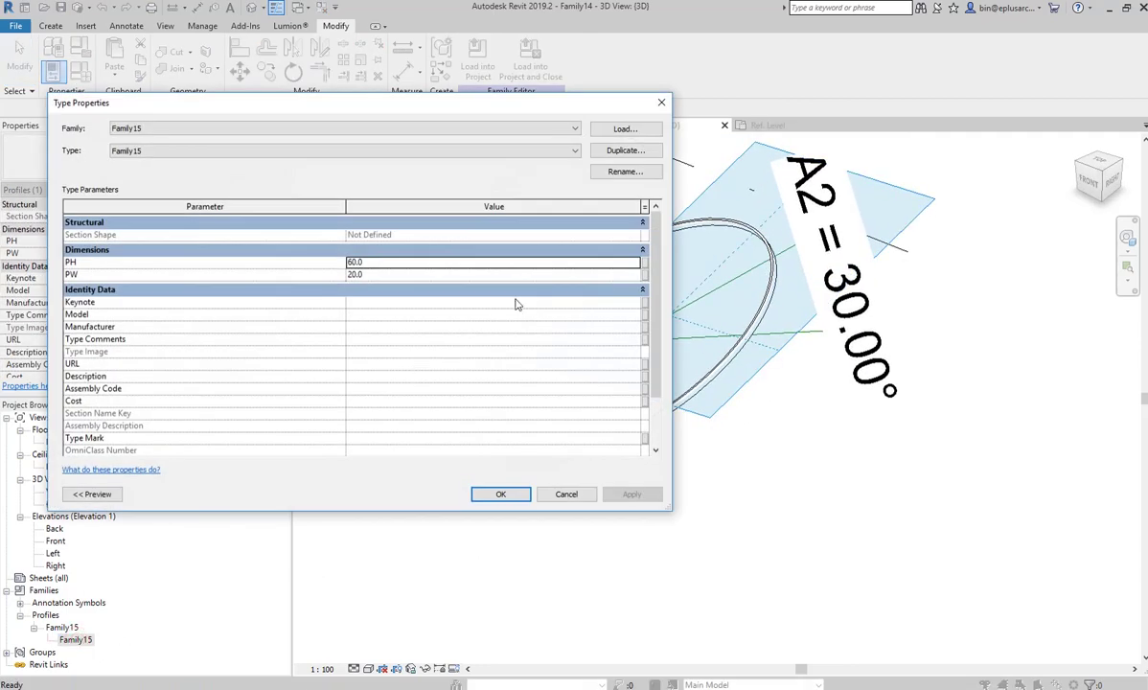
pyautogui.click(646, 273)
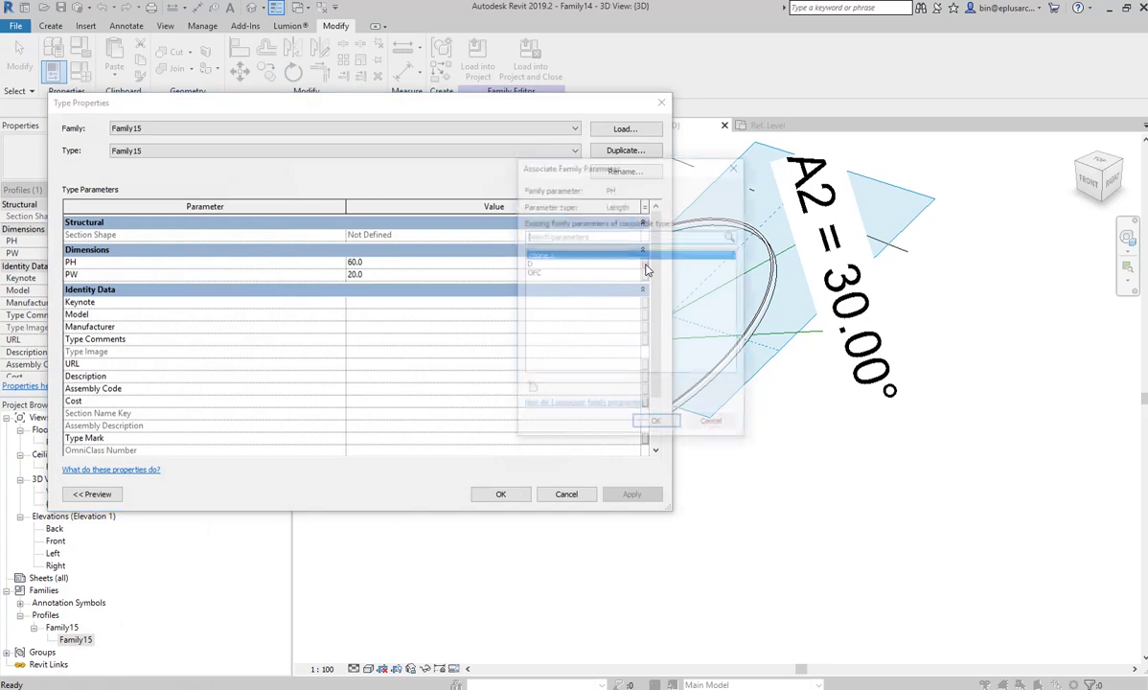
pyautogui.click(530, 390)
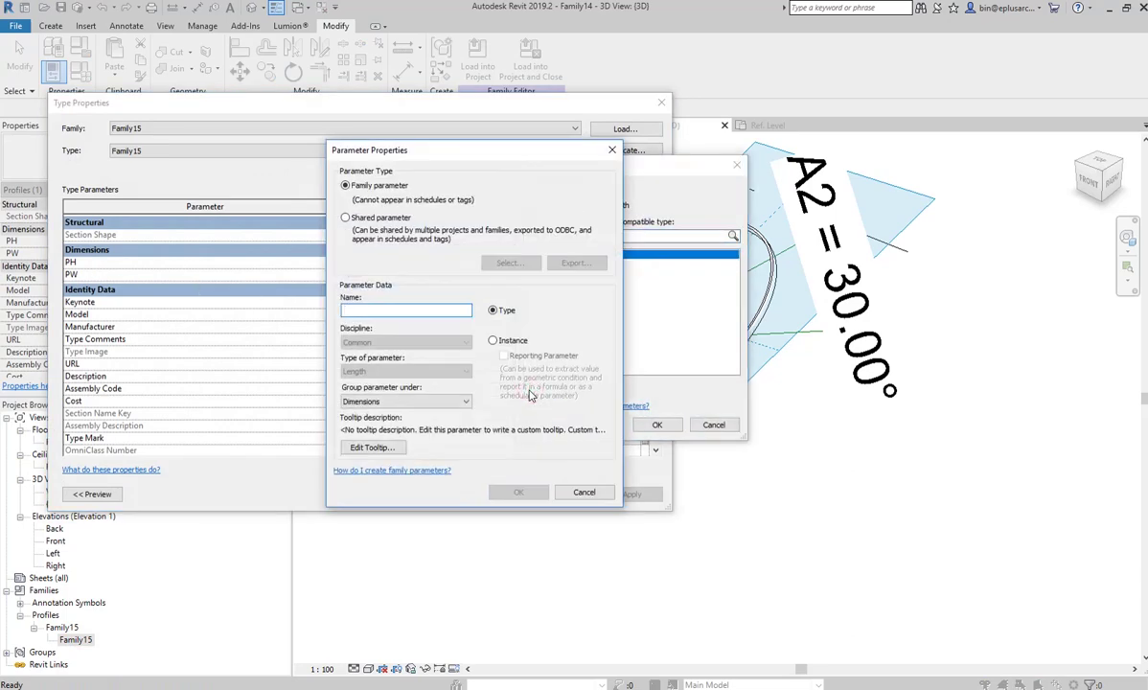
pyautogui.write('PH')
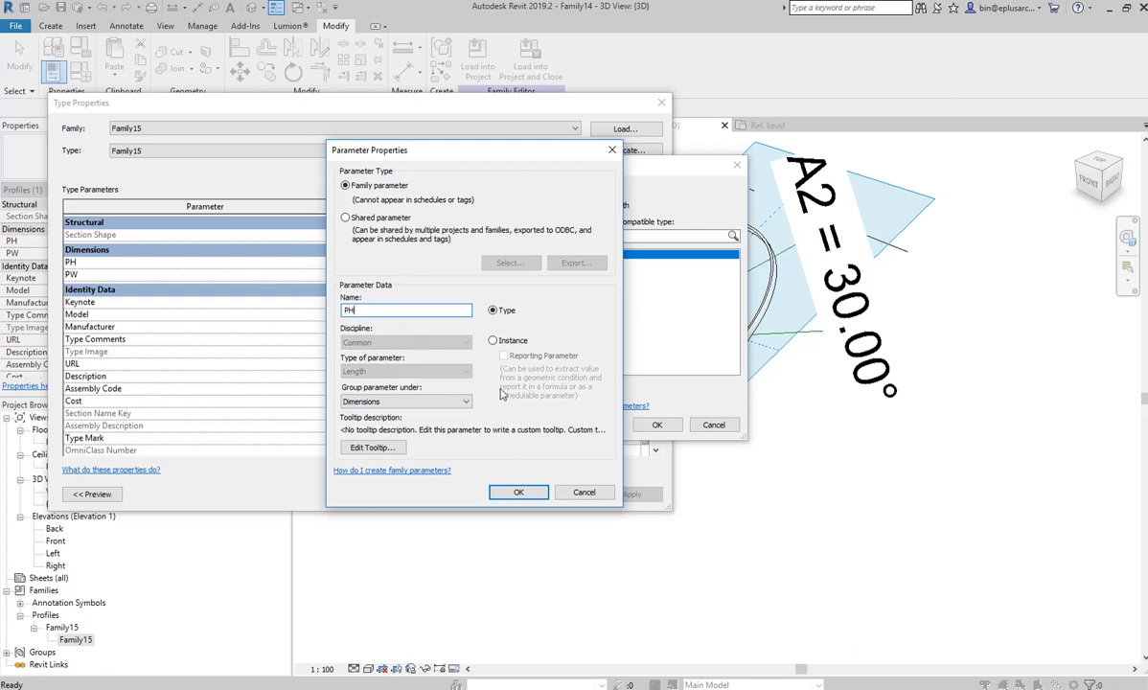
pyautogui.click(518, 494)
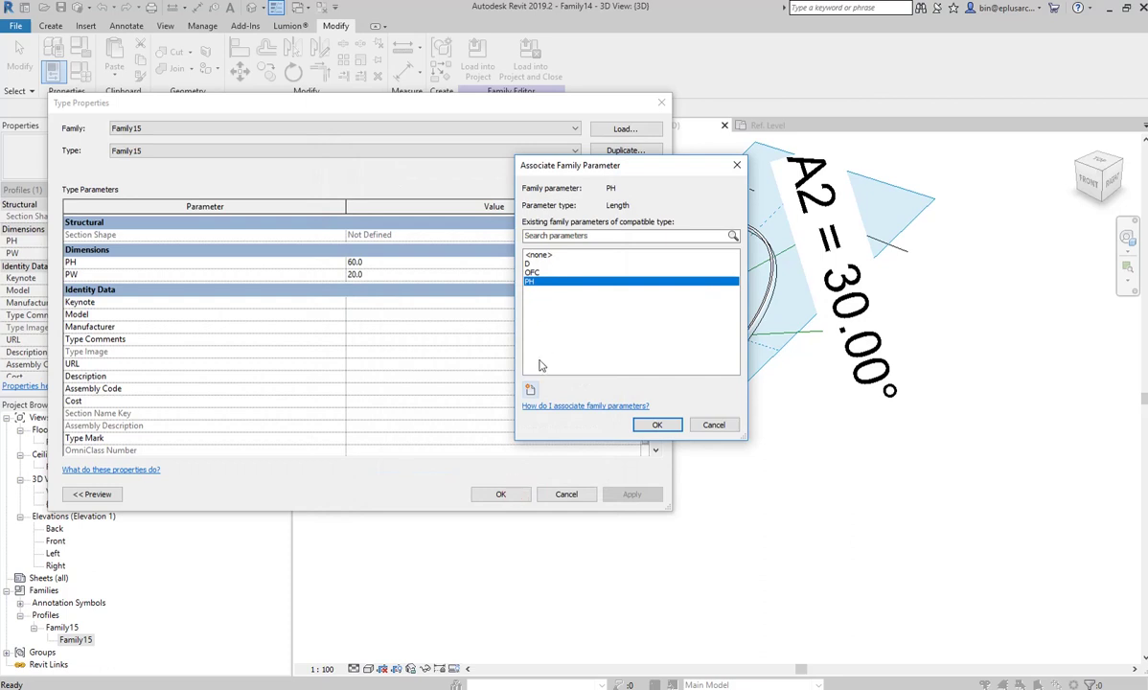
pyautogui.click(657, 424)
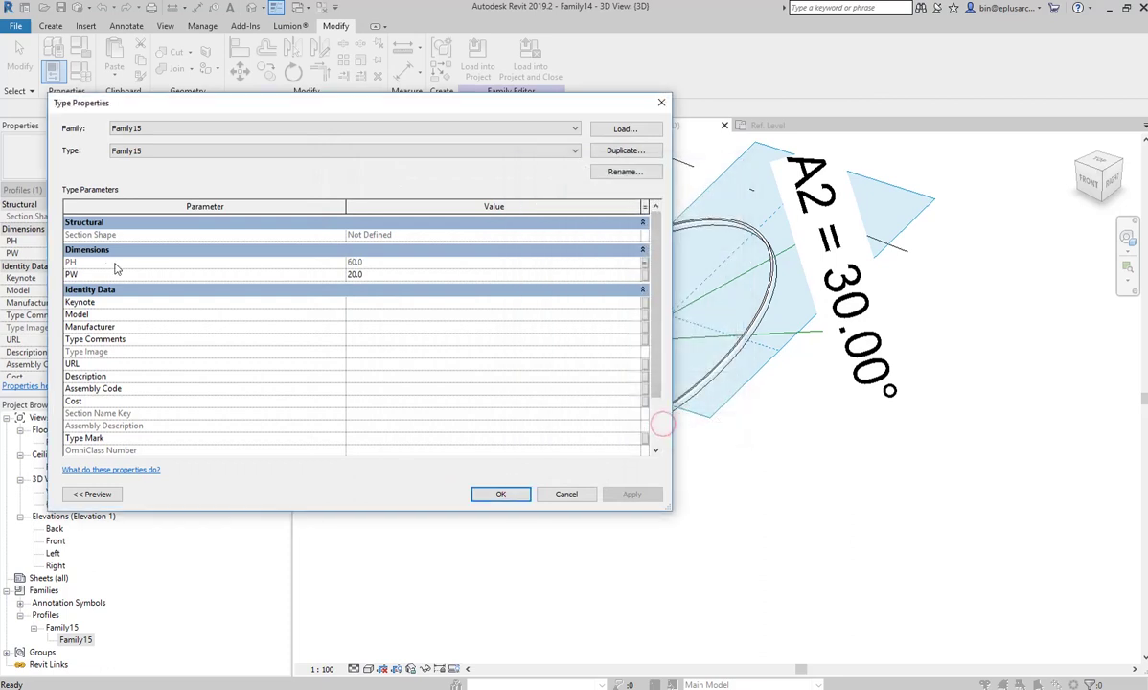
# Associate the profile's PW with a new family parameter named PW and close Type Properties.
pyautogui.click(643, 277)
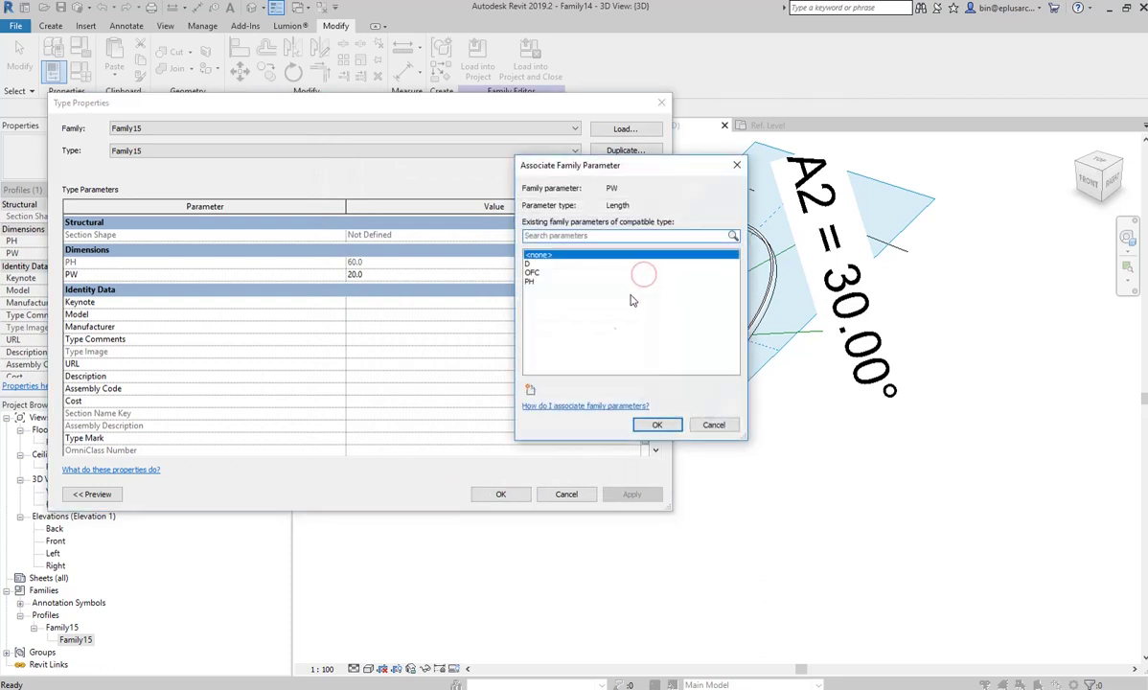
pyautogui.click(531, 390)
pyautogui.write('PW')
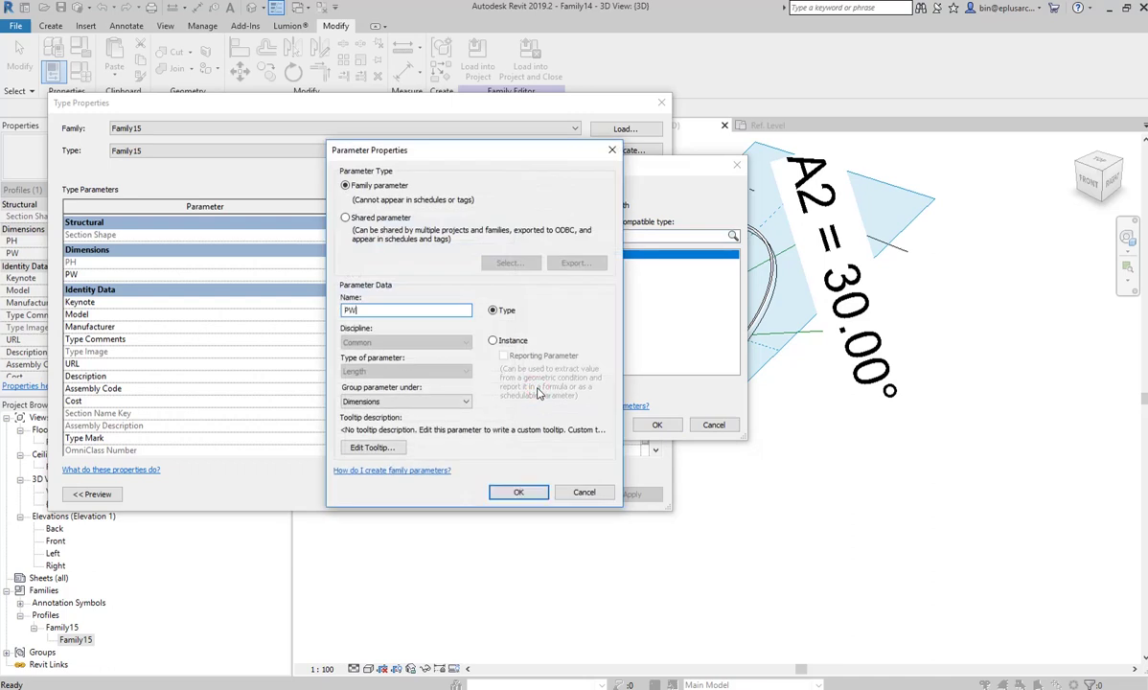
pyautogui.click(518, 490)
pyautogui.click(655, 423)
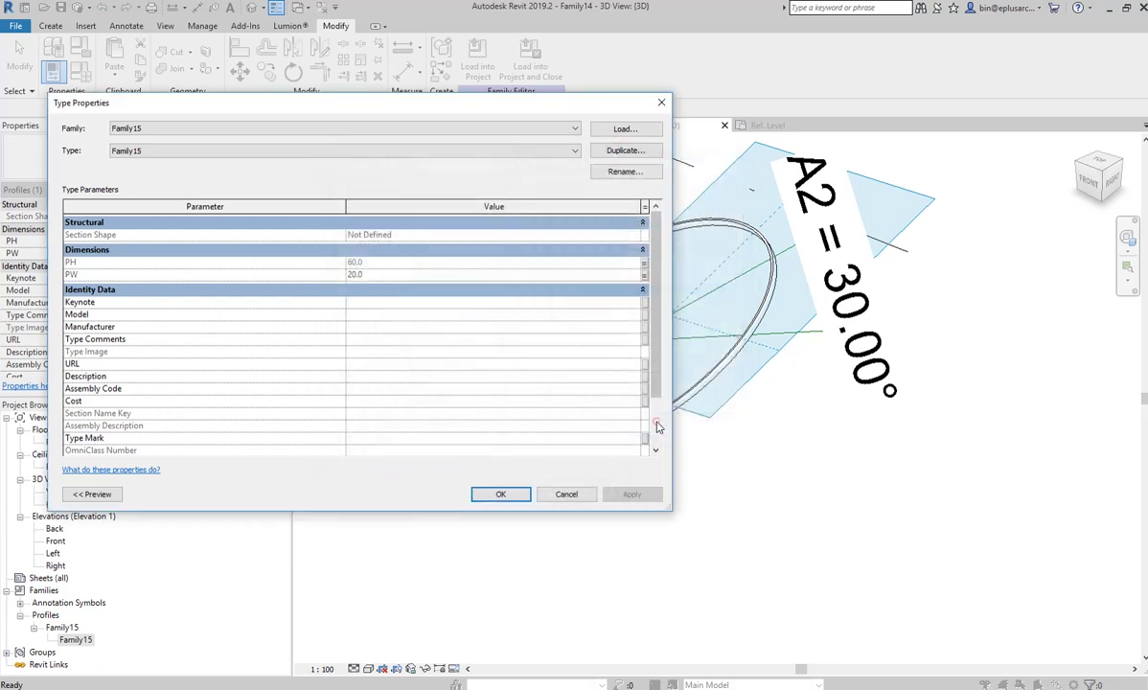
pyautogui.click(504, 493)
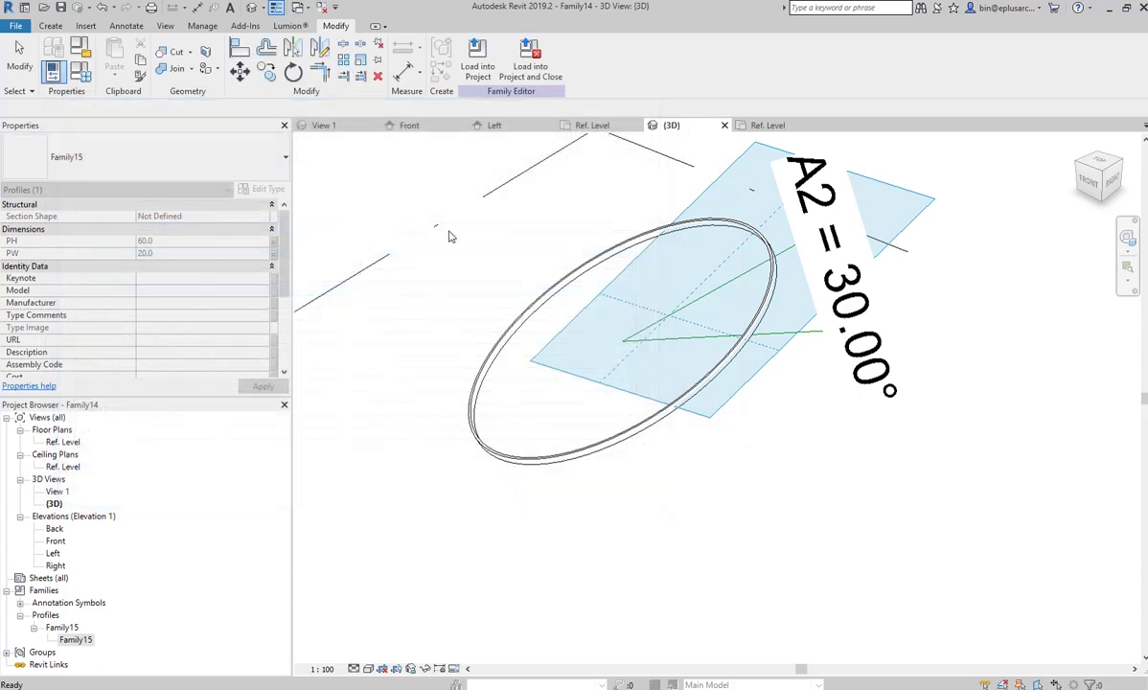
pyautogui.moveTo(451, 237); pyautogui.dragTo(569, 311, button='middle')
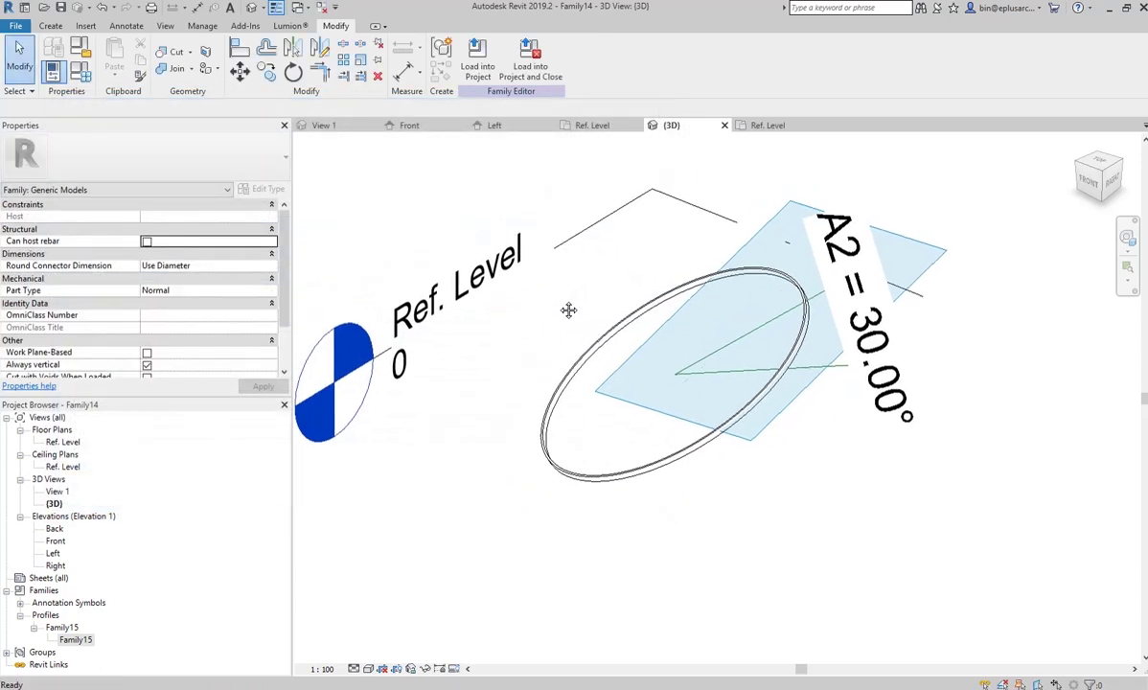
# Set the ring's tilt angles A1 to 30° and A2 to 15° in Family Types.
pyautogui.click(84, 74)
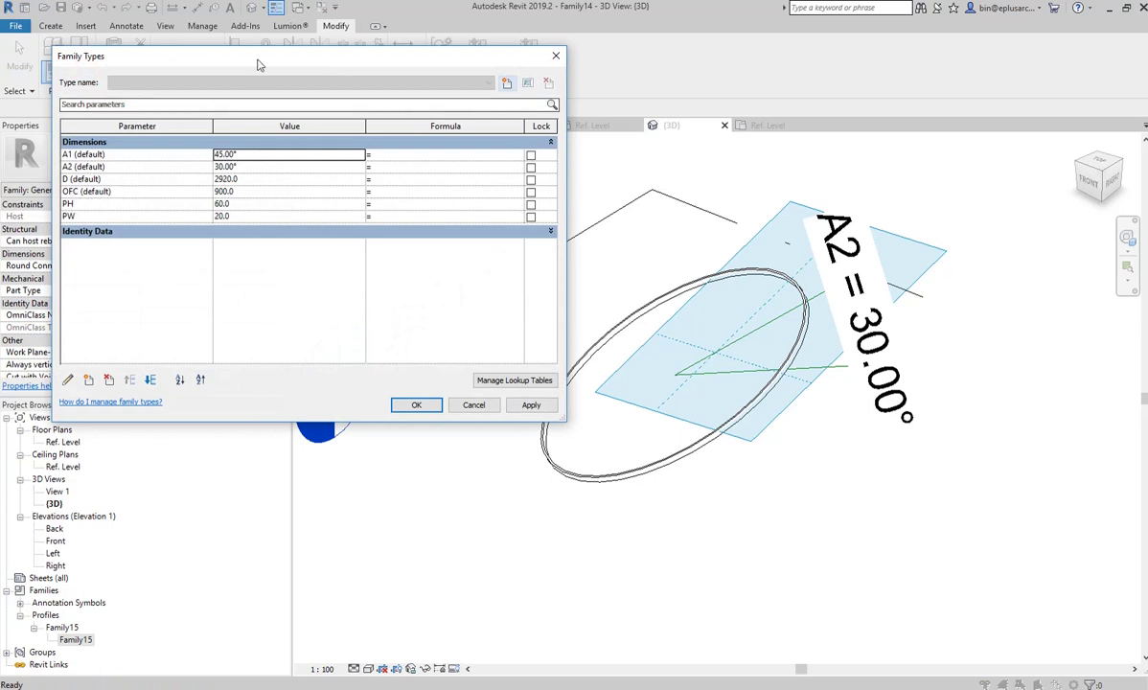
pyautogui.moveTo(257, 64); pyautogui.dragTo(230, 41)
pyautogui.click(236, 131)
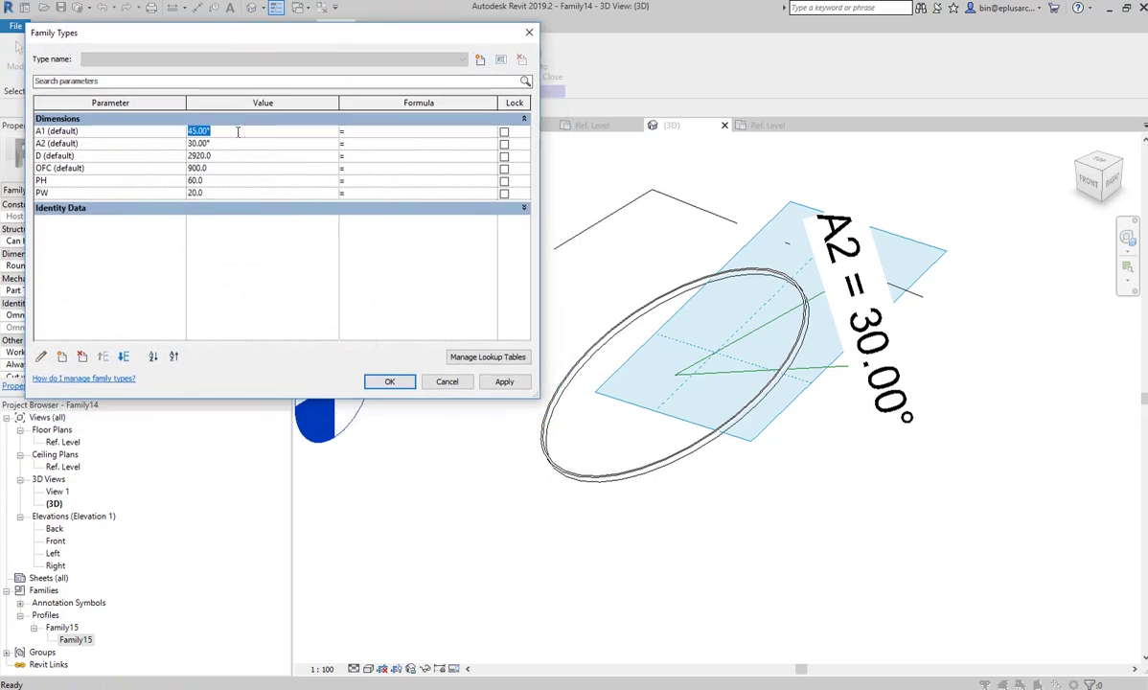
pyautogui.write('30')
pyautogui.click(504, 381)
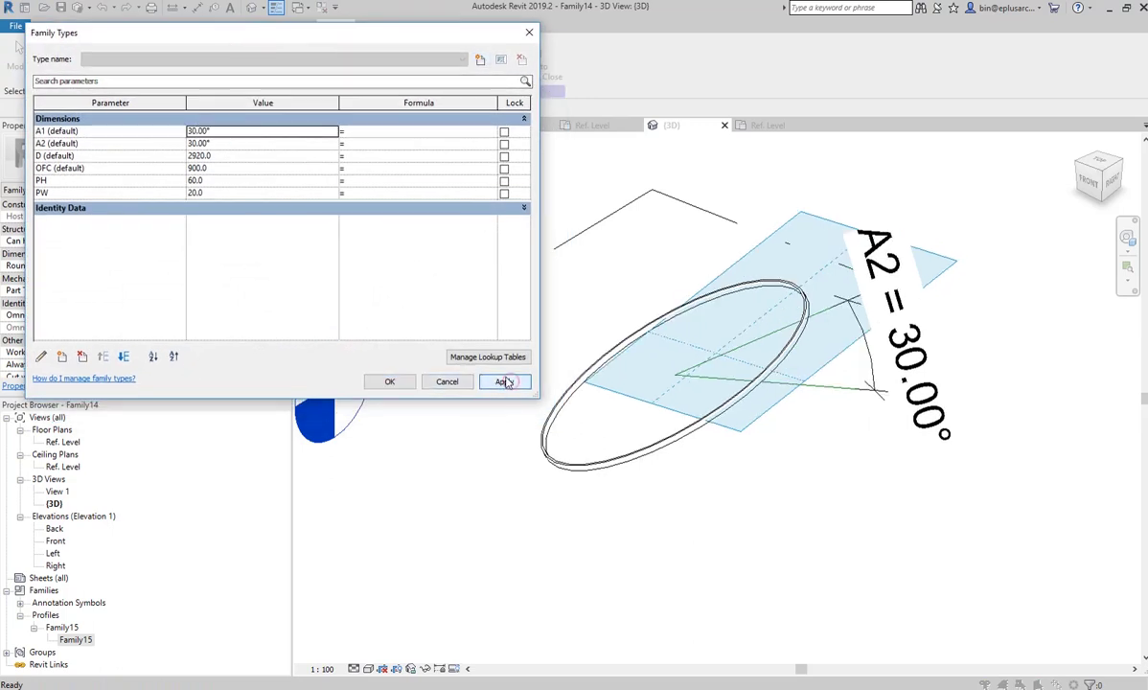
pyautogui.click(237, 145)
pyautogui.write('15')
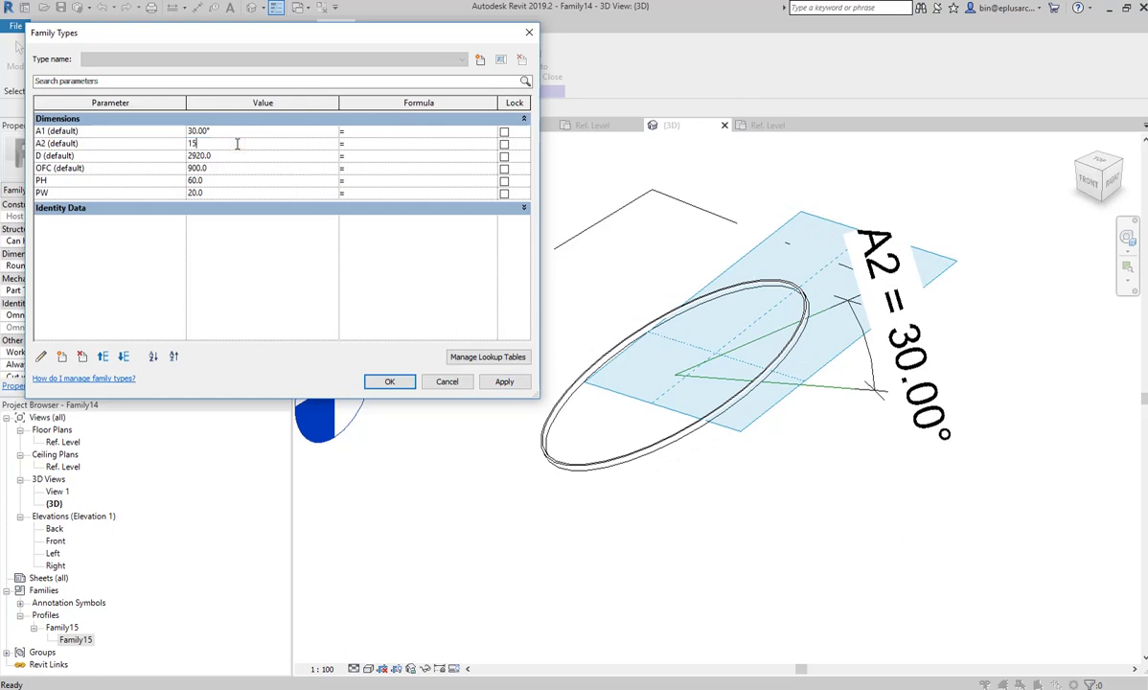
pyautogui.click(504, 383)
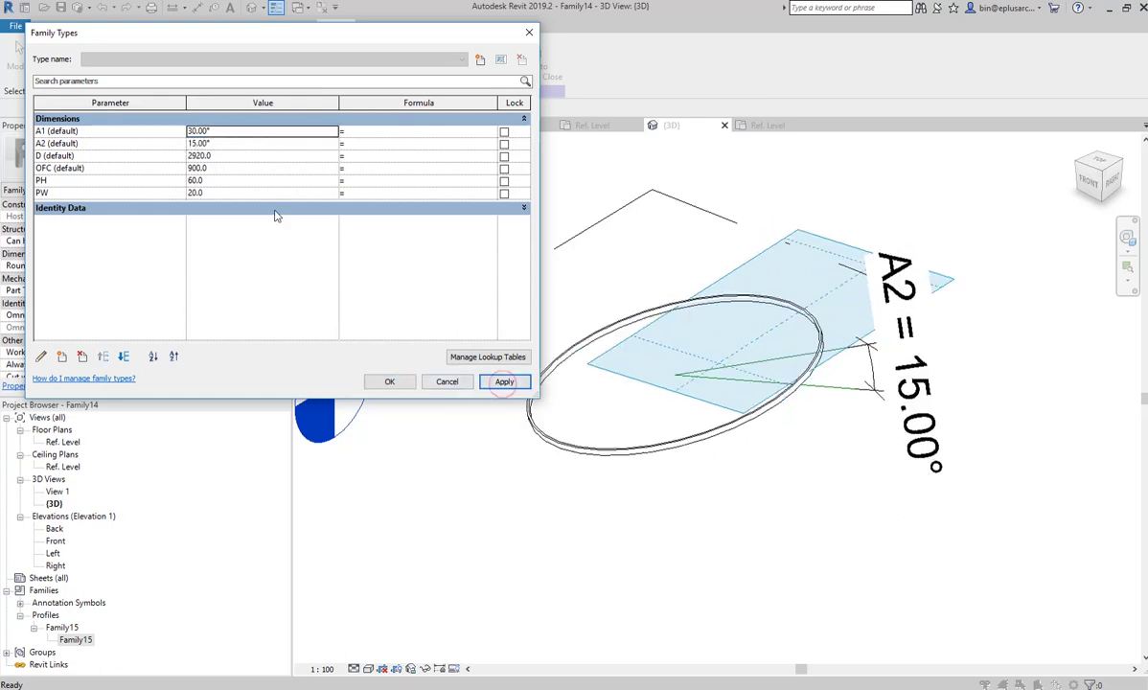
# Set D to 2400 and OFC to 1200.
pyautogui.click(236, 156)
pyautogui.write('2400')
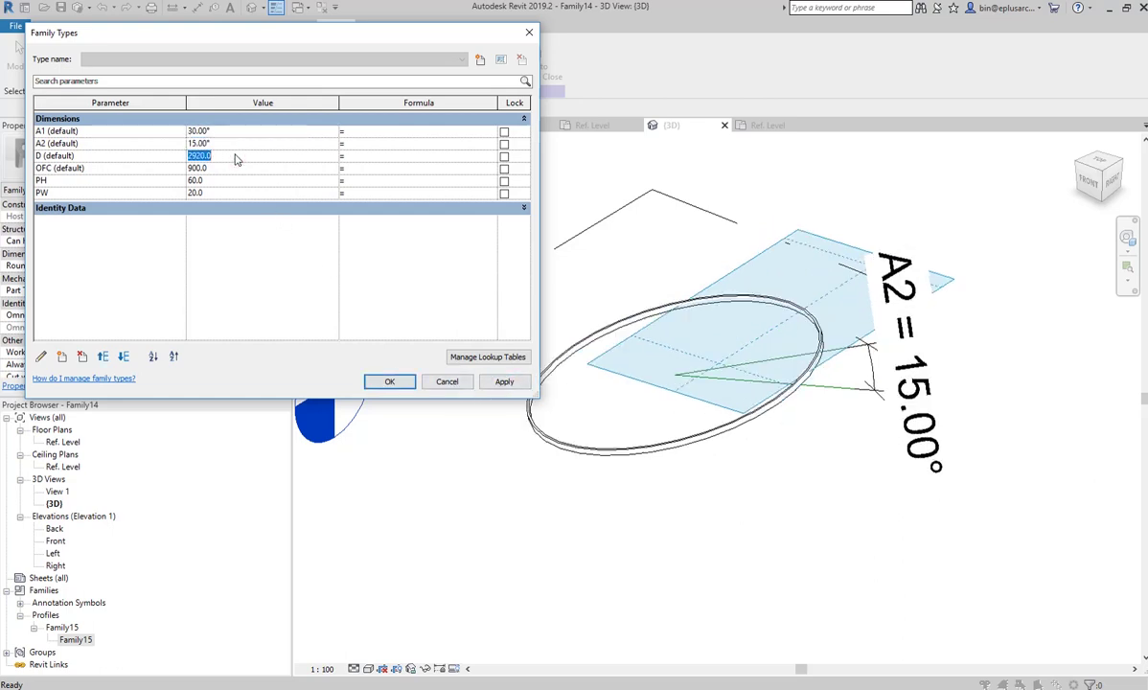
pyautogui.click(504, 382)
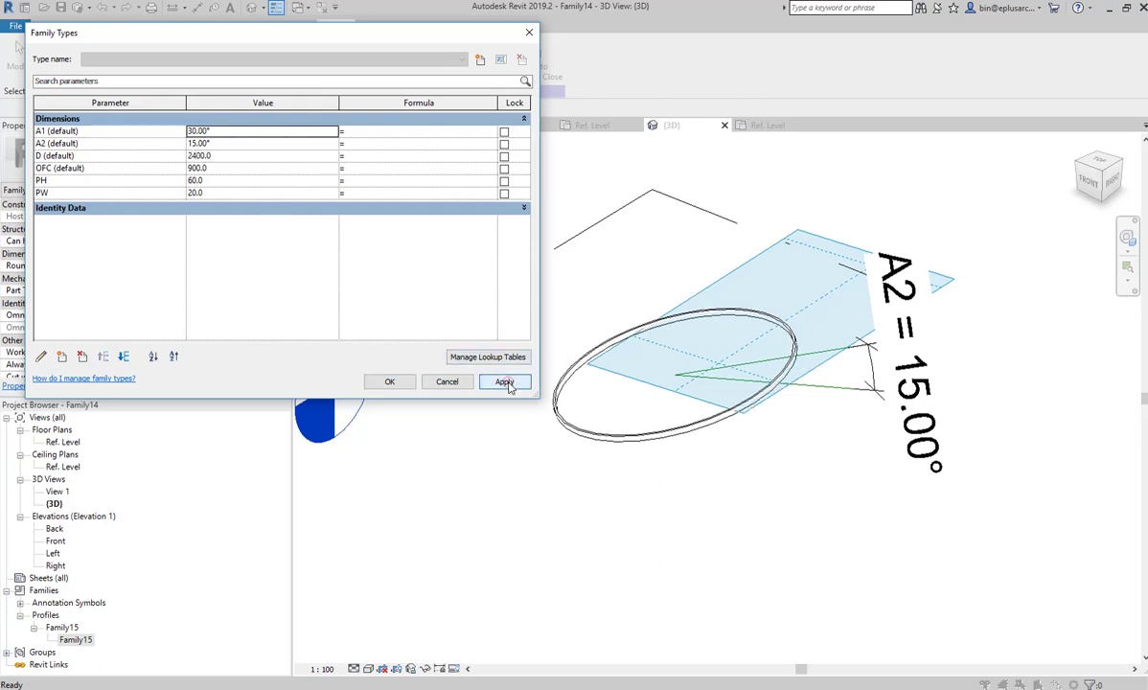
pyautogui.click(222, 170)
pyautogui.write('1200')
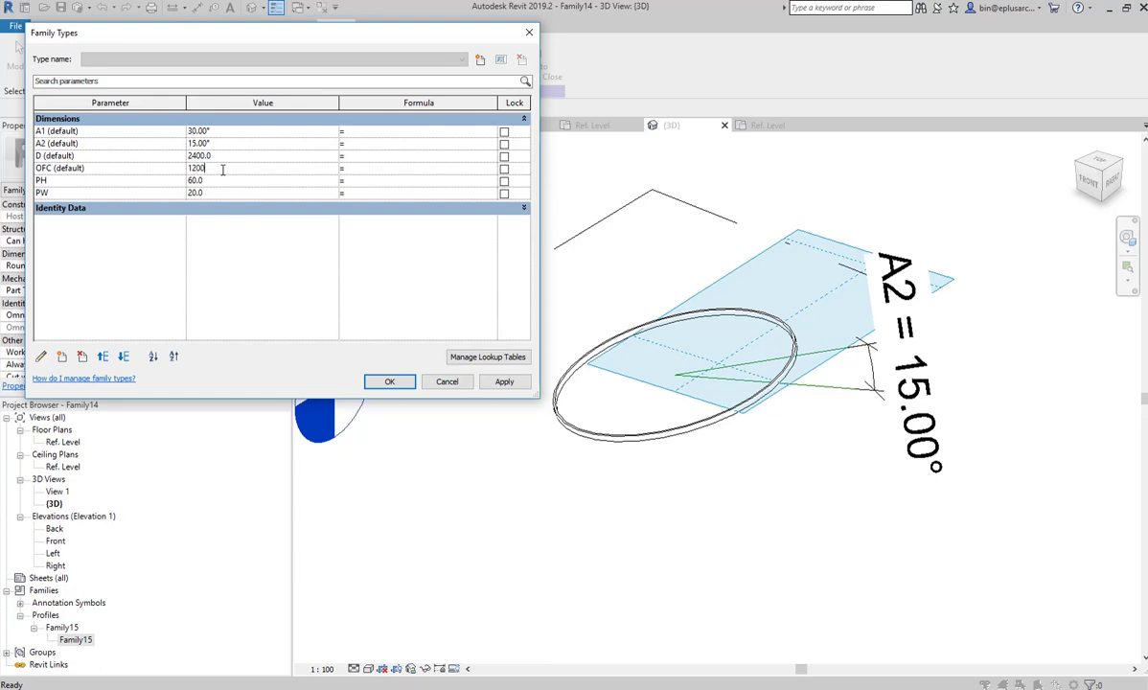
pyautogui.click(515, 384)
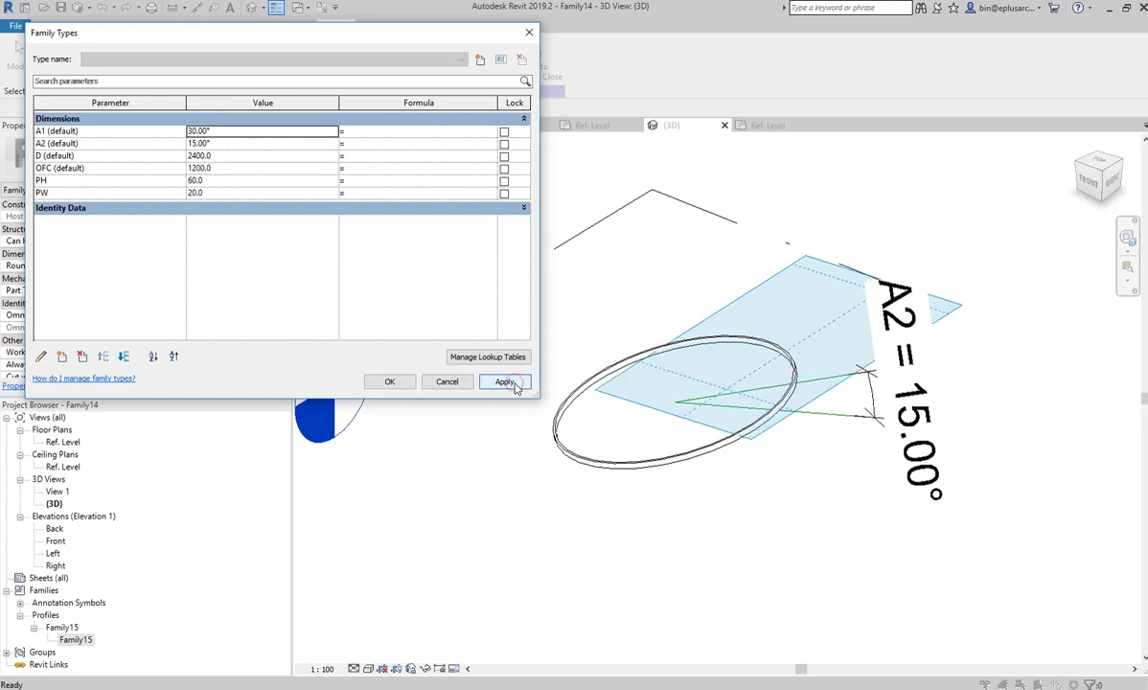
# Set PH to 100 and PW to 30, then accept the Family Types values.
pyautogui.click(217, 182)
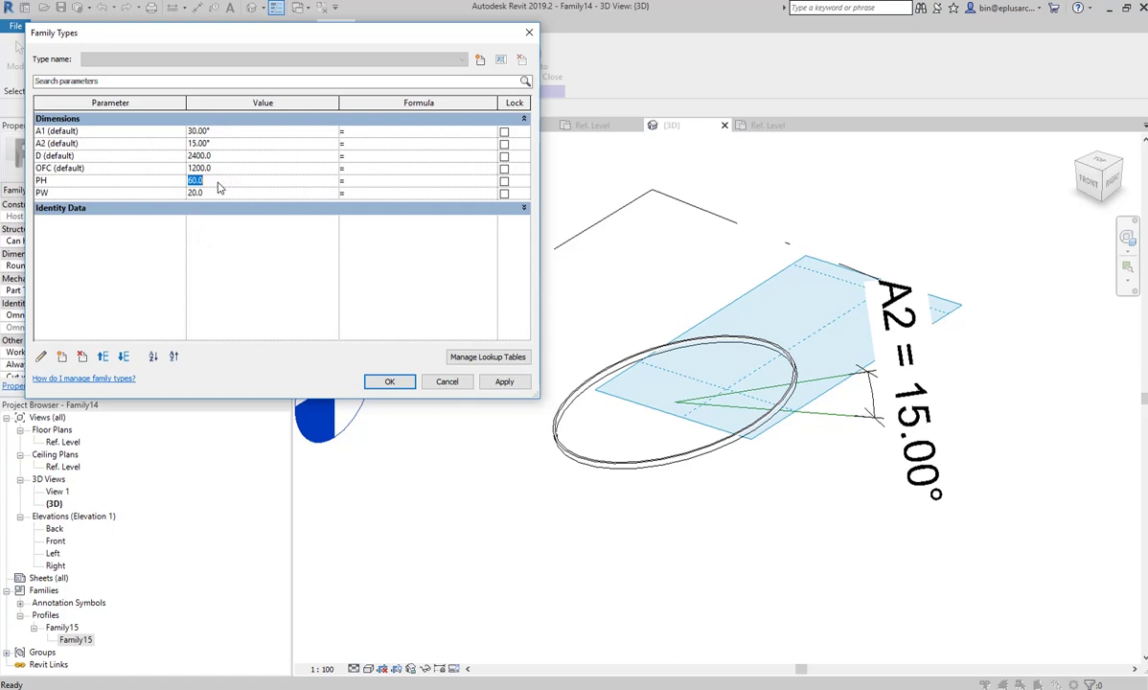
pyautogui.write('100')
pyautogui.click(515, 384)
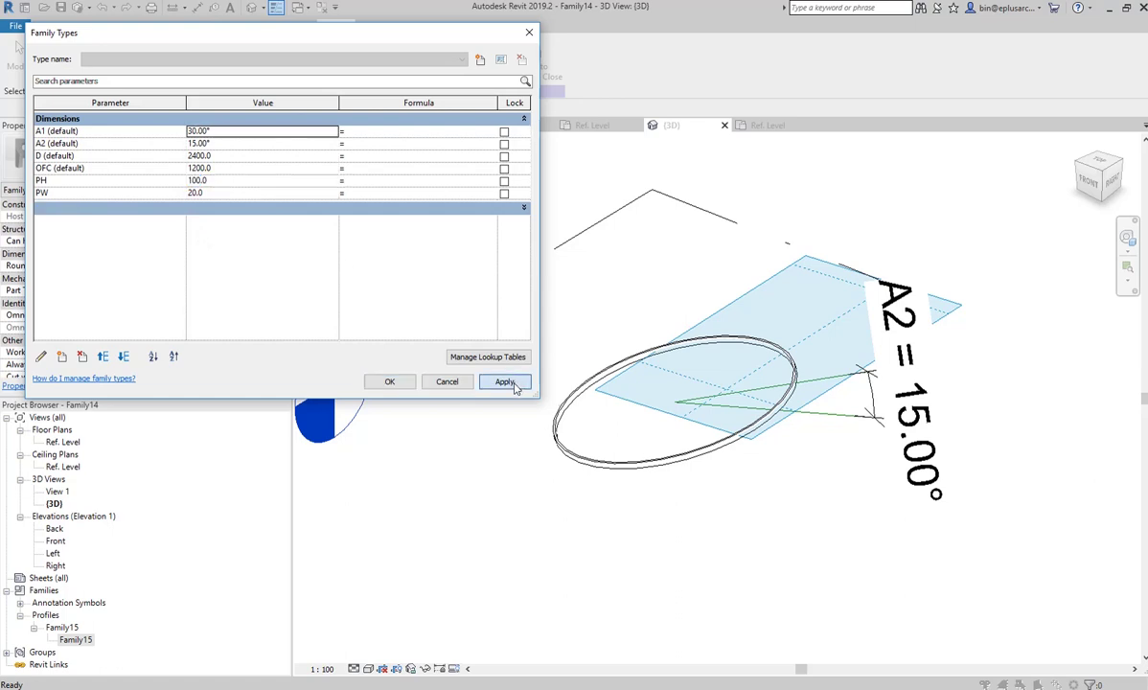
pyautogui.click(243, 194)
pyautogui.write('2')
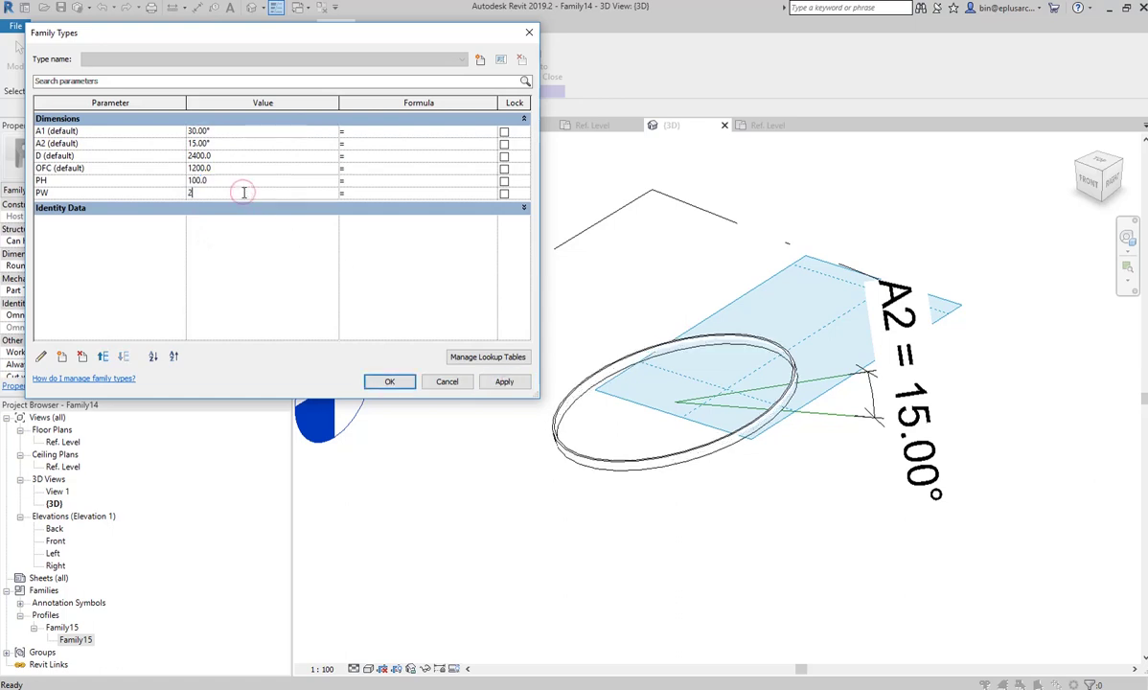
pyautogui.click(505, 382)
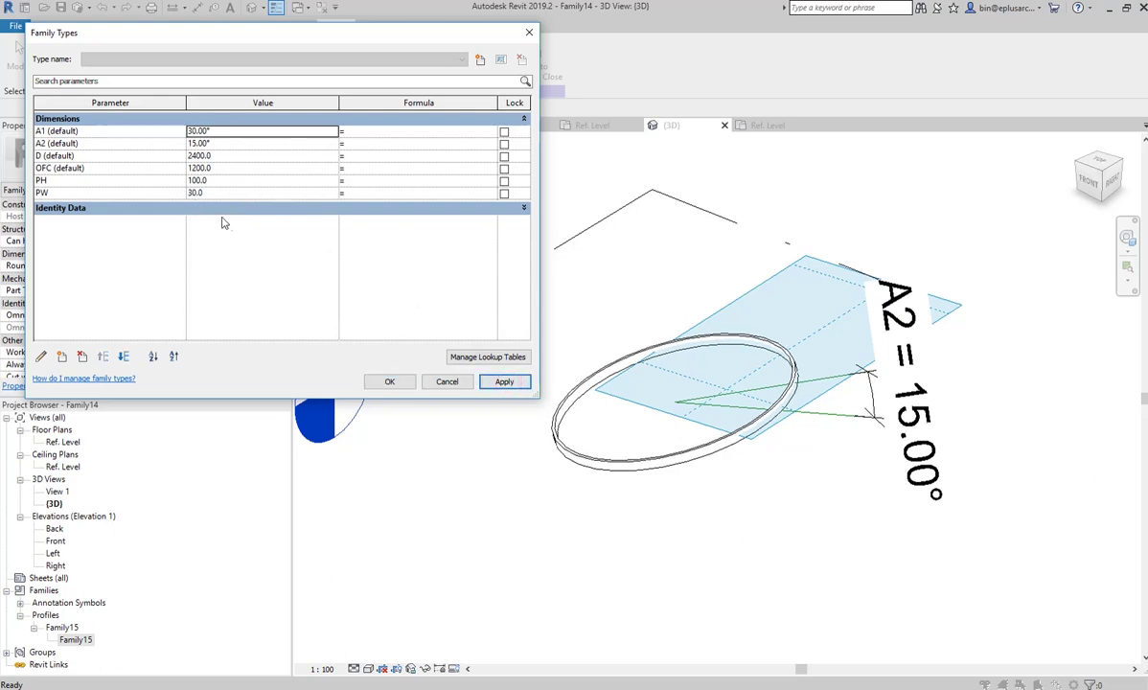
pyautogui.click(389, 381)
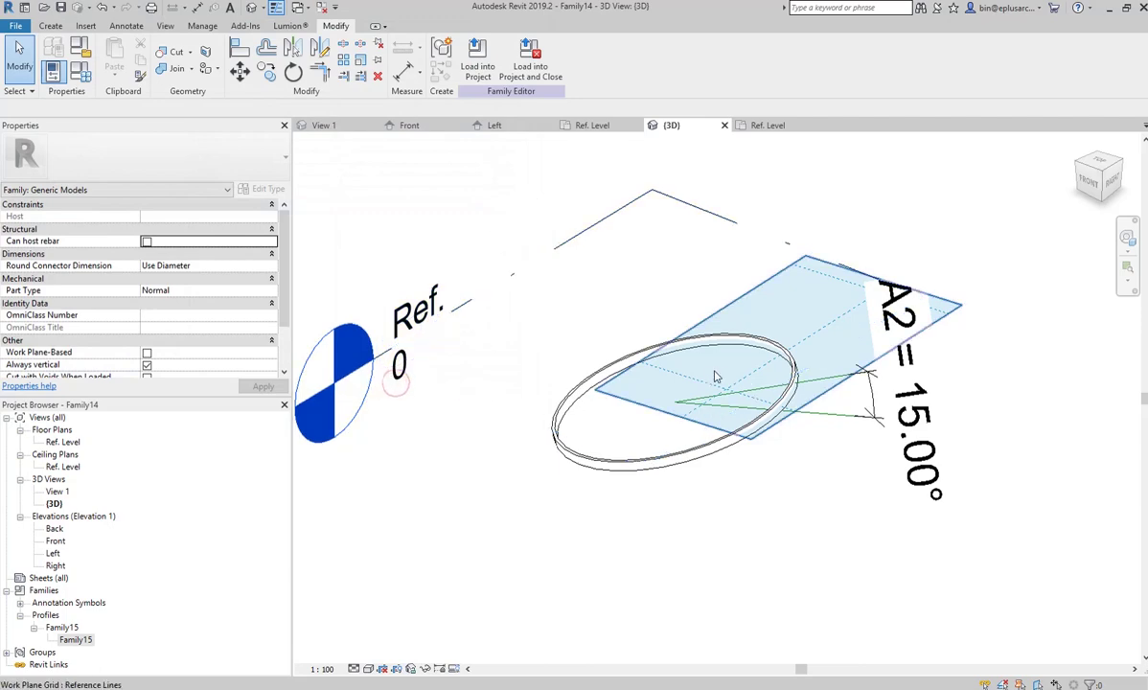
# Link the ring sweep's Material property to a new family parameter named Material.
pyautogui.scroll(2, 706, 386)
pyautogui.scroll(2, 706, 386)
pyautogui.click(622, 371)
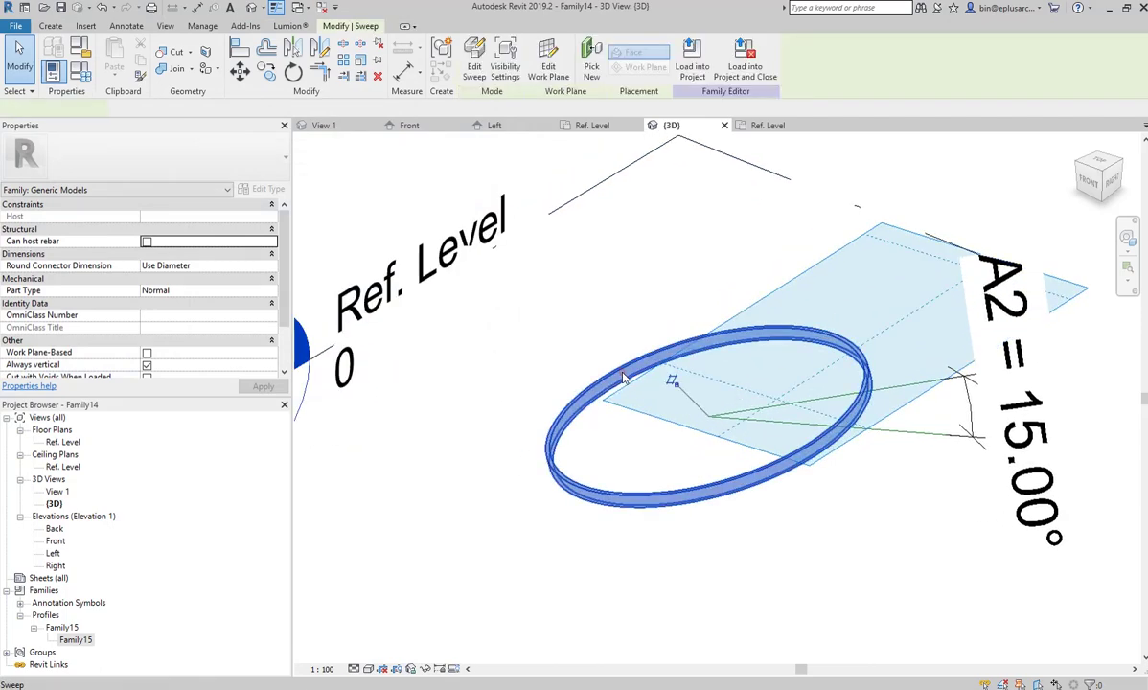
pyautogui.click(274, 278)
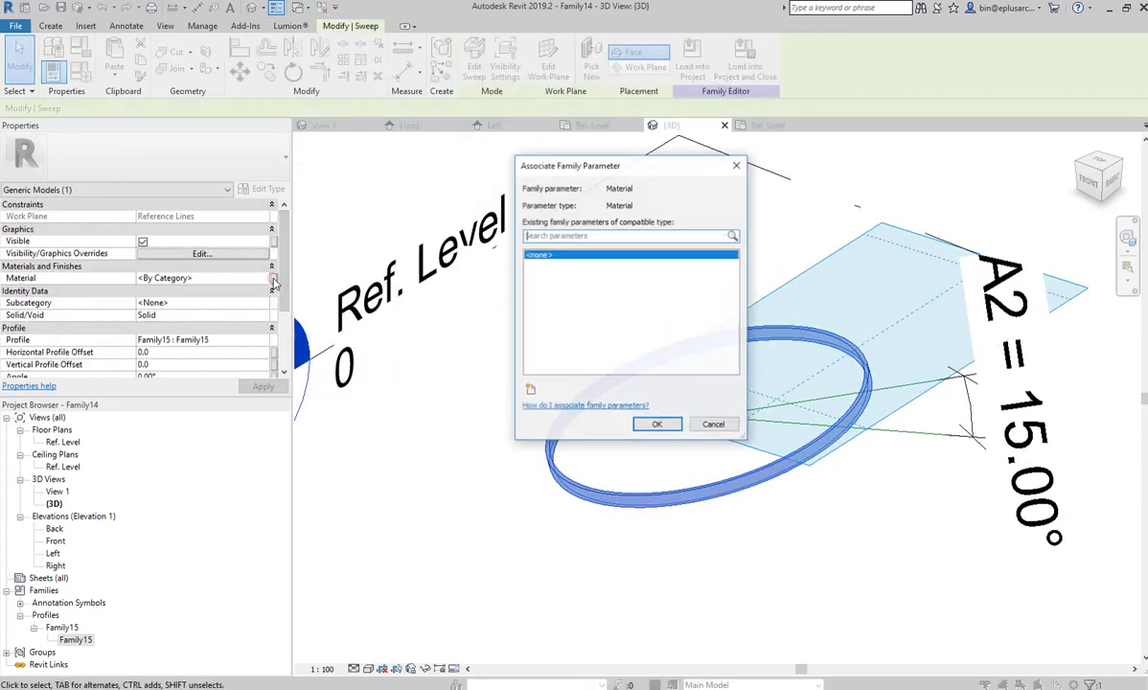
pyautogui.click(530, 391)
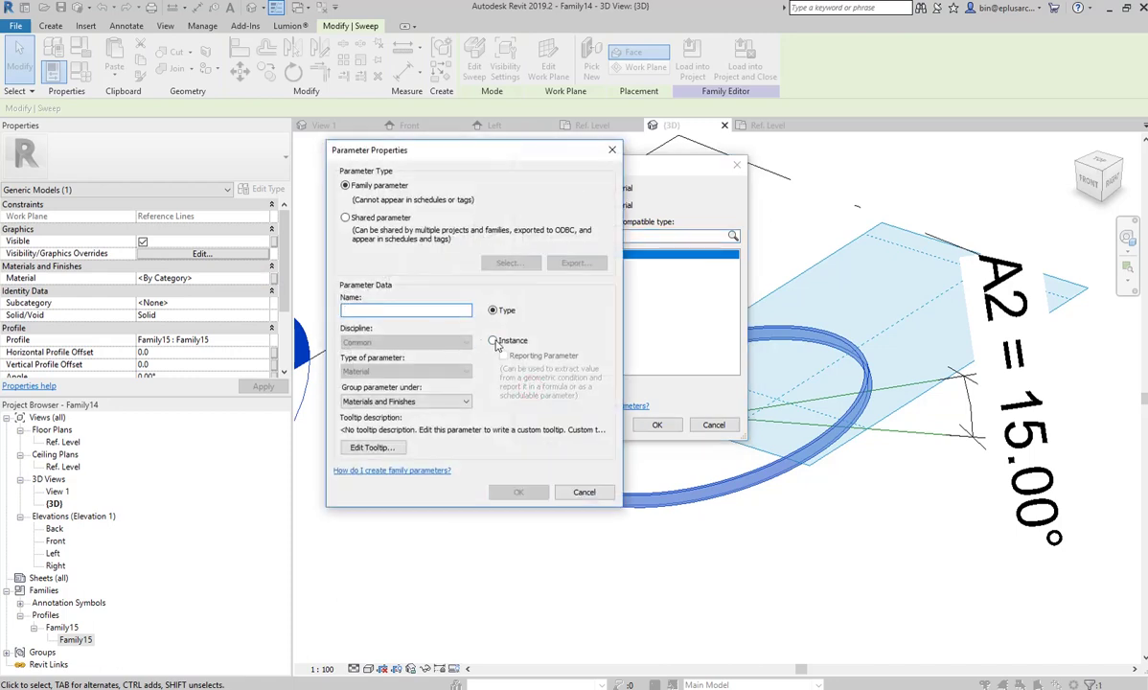
pyautogui.write('m')
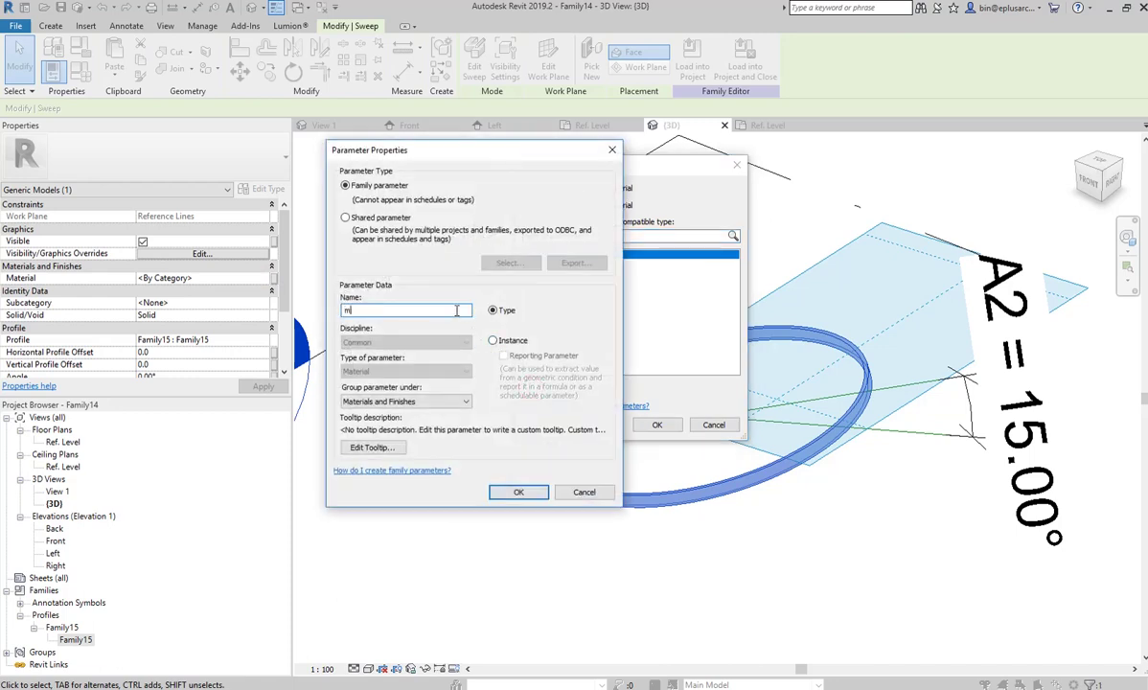
pyautogui.press('BackSpace')
pyautogui.press('BackSpace')
pyautogui.write('M')
pyautogui.click(518, 492)
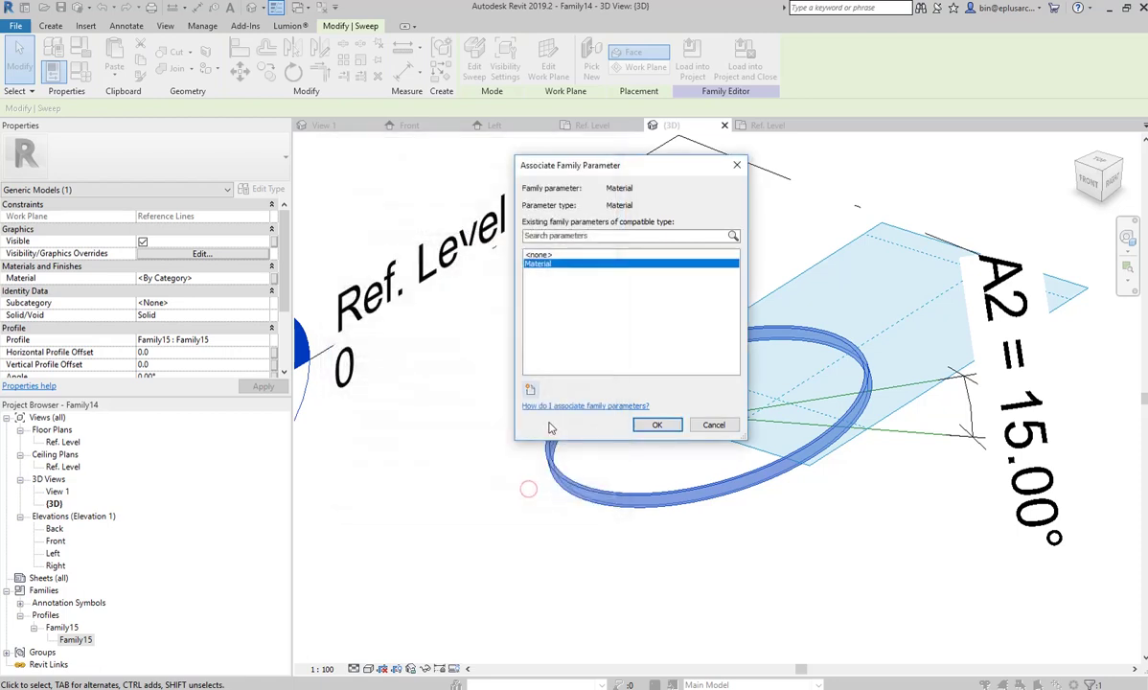
pyautogui.click(656, 424)
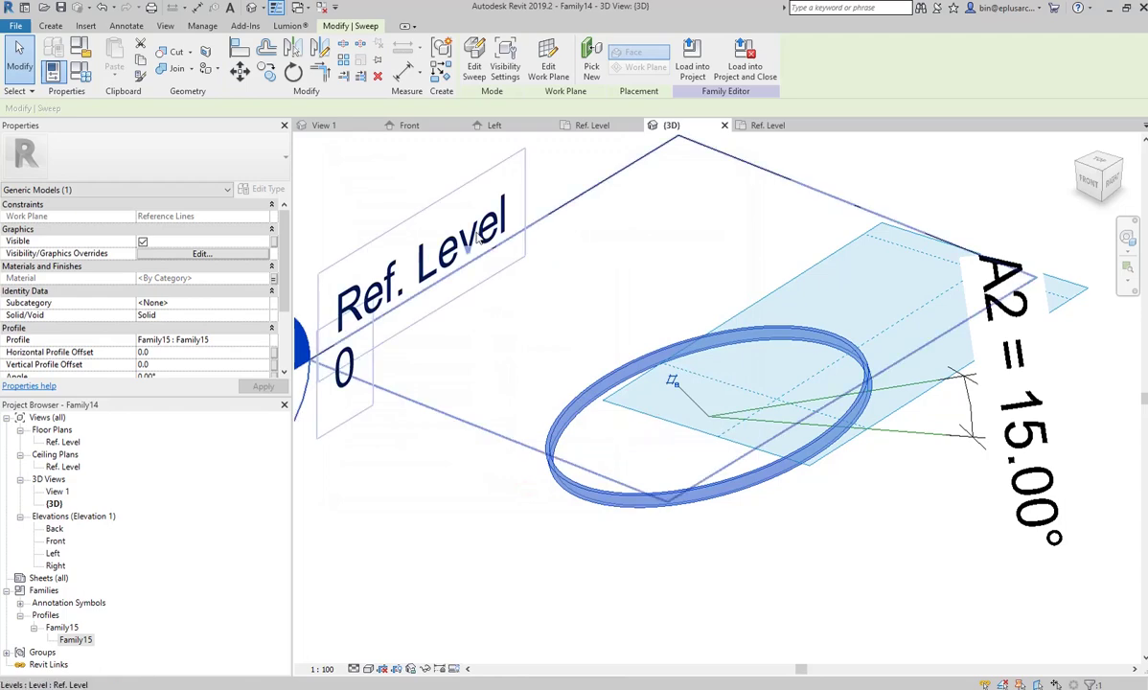
# In the Material Browser, duplicate Default into a Metal material with a metal appearance and render-appearance shading.
pyautogui.click(212, 30)
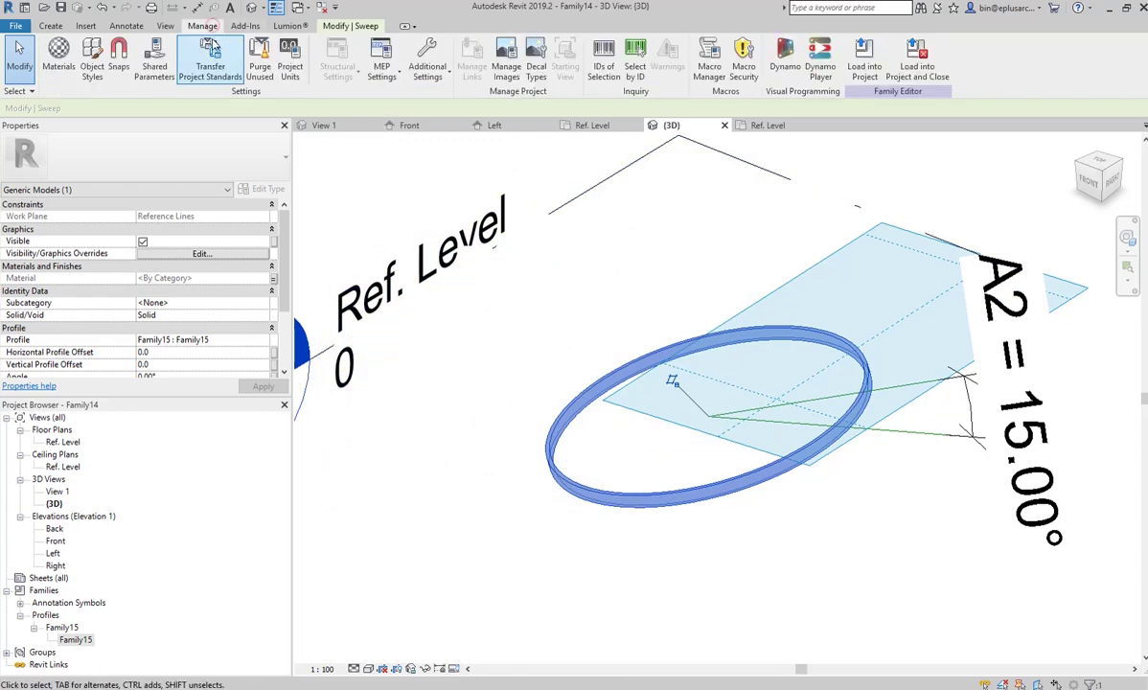
pyautogui.click(59, 63)
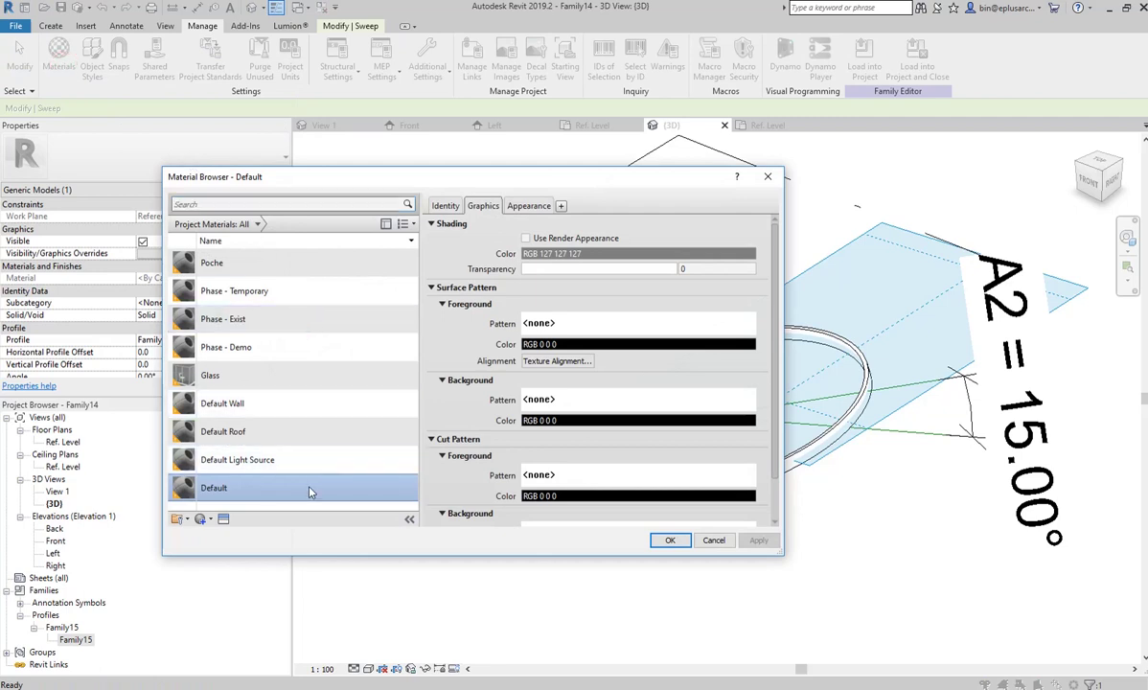
pyautogui.rightClick(310, 491)
pyautogui.click(360, 507)
pyautogui.write('Metal')
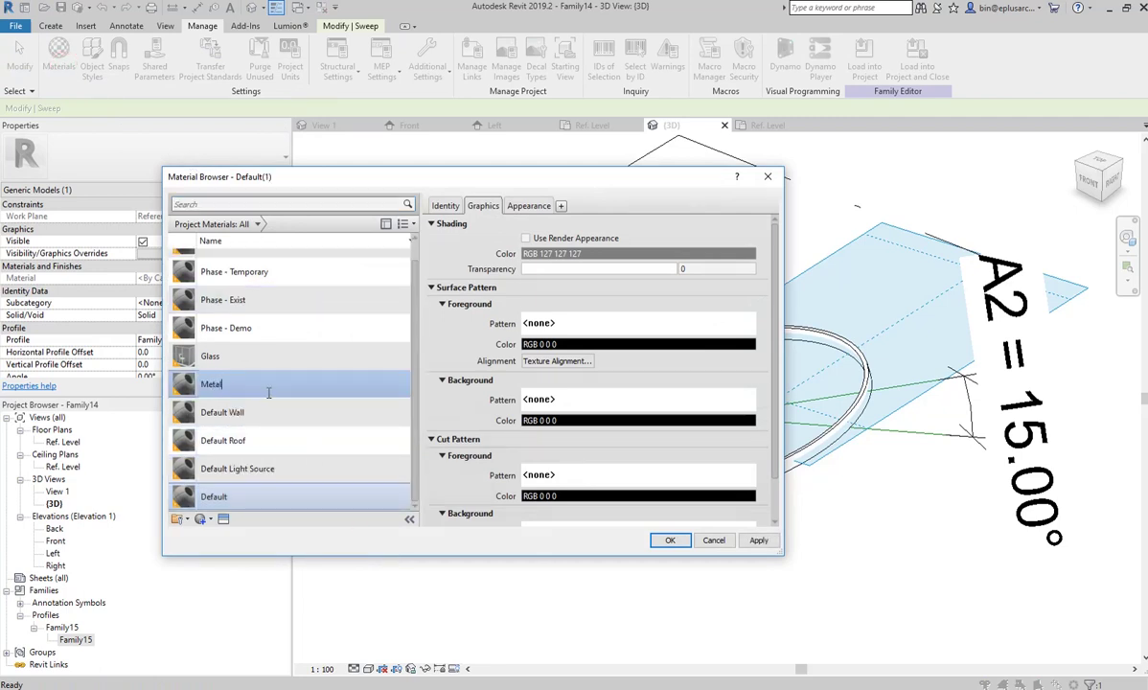
pyautogui.click(528, 205)
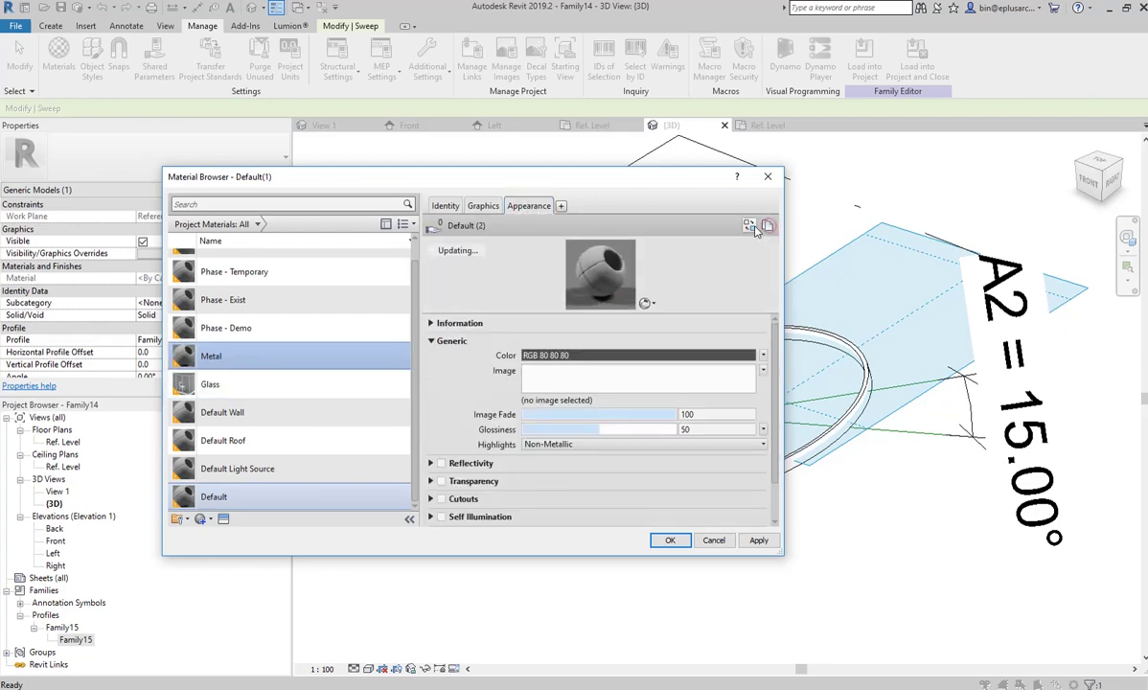
pyautogui.click(749, 226)
pyautogui.click(395, 247)
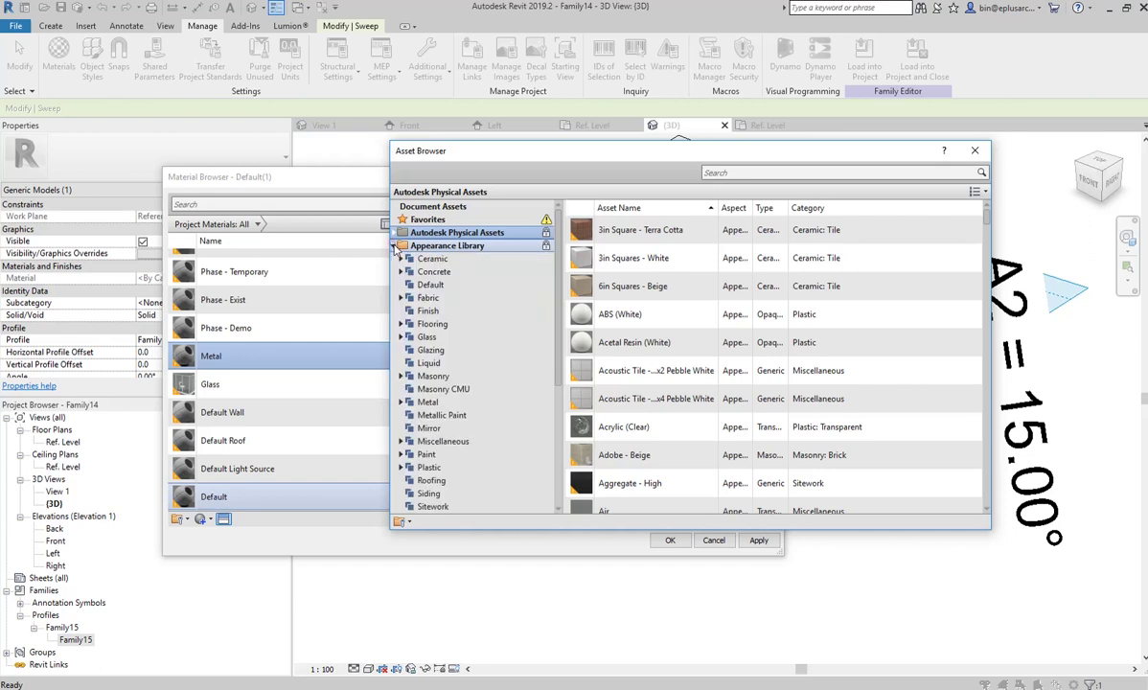
pyautogui.click(433, 403)
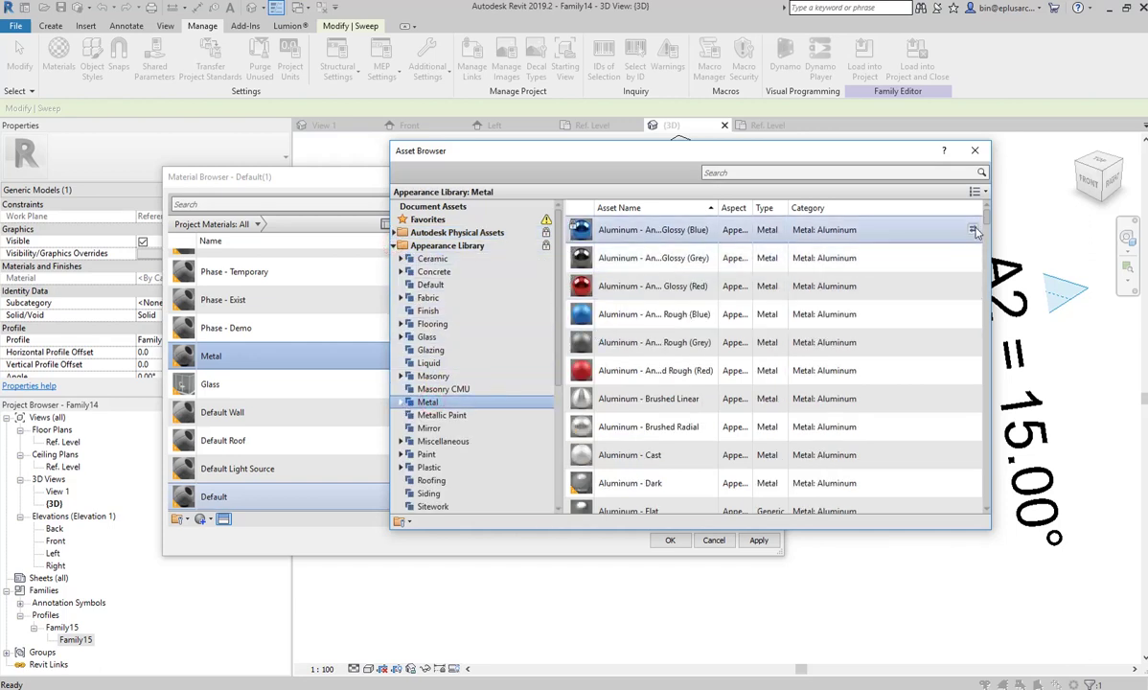
pyautogui.click(971, 231)
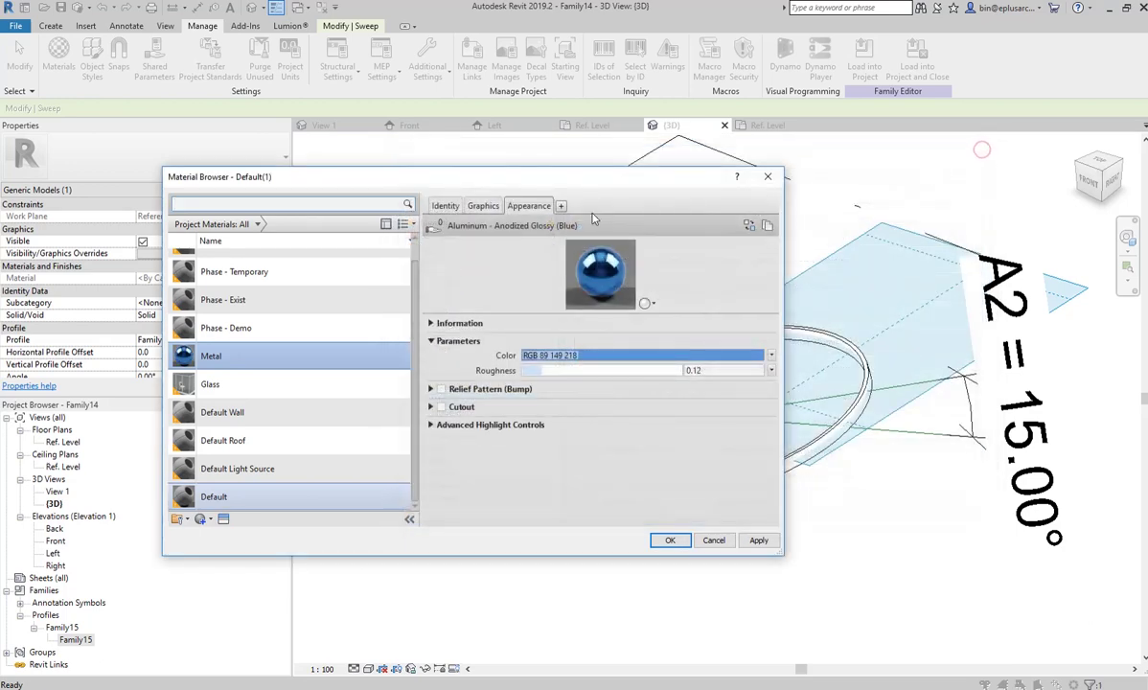
pyautogui.click(485, 209)
pyautogui.click(525, 238)
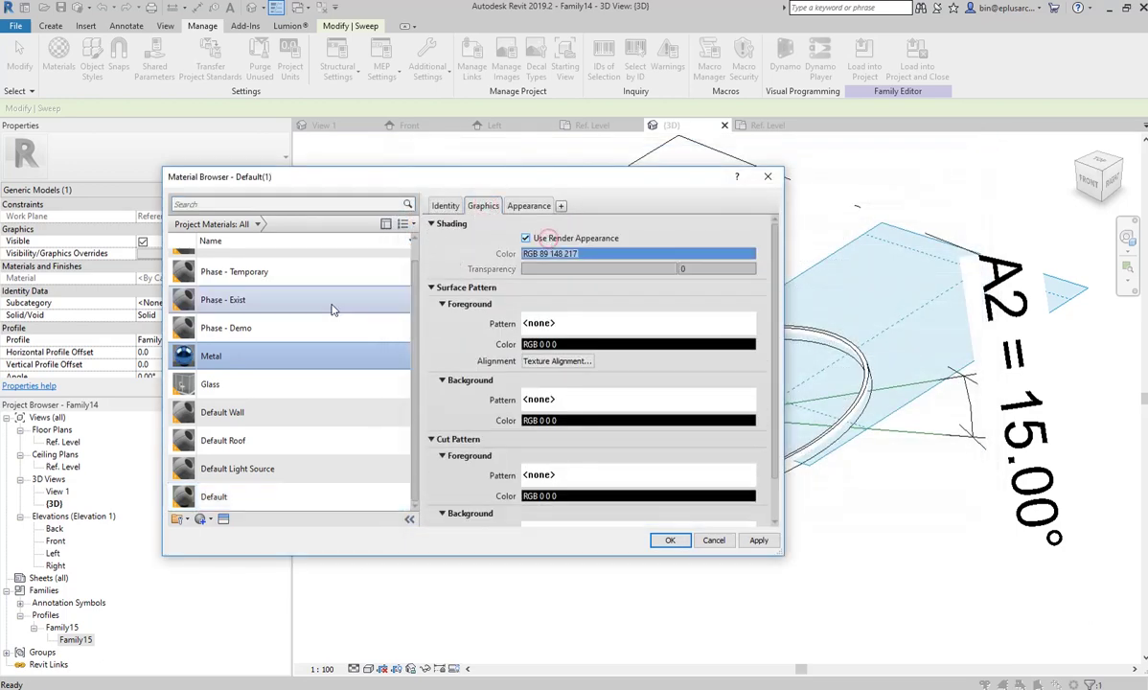
# Duplicate Metal as DFS with the Aluminum - Anodized Rough (Red) appearance and confirm.
pyautogui.rightClick(202, 364)
pyautogui.click(247, 389)
pyautogui.write('dfs')
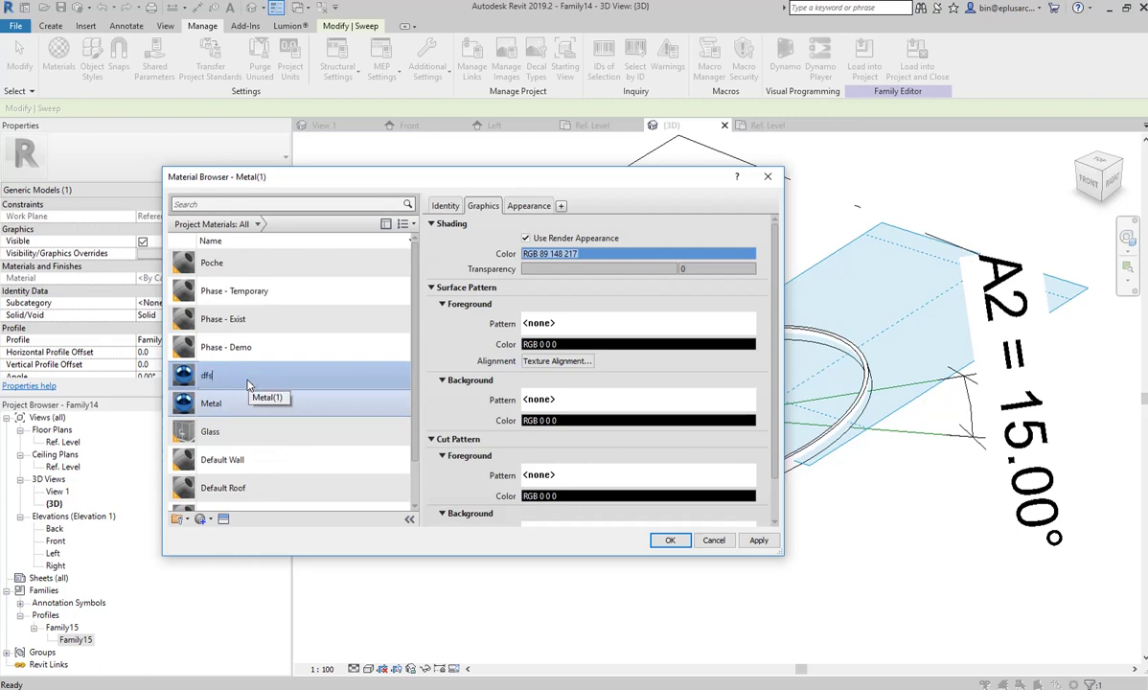
pyautogui.moveTo(237, 375); pyautogui.dragTo(196, 374)
pyautogui.write('DFS')
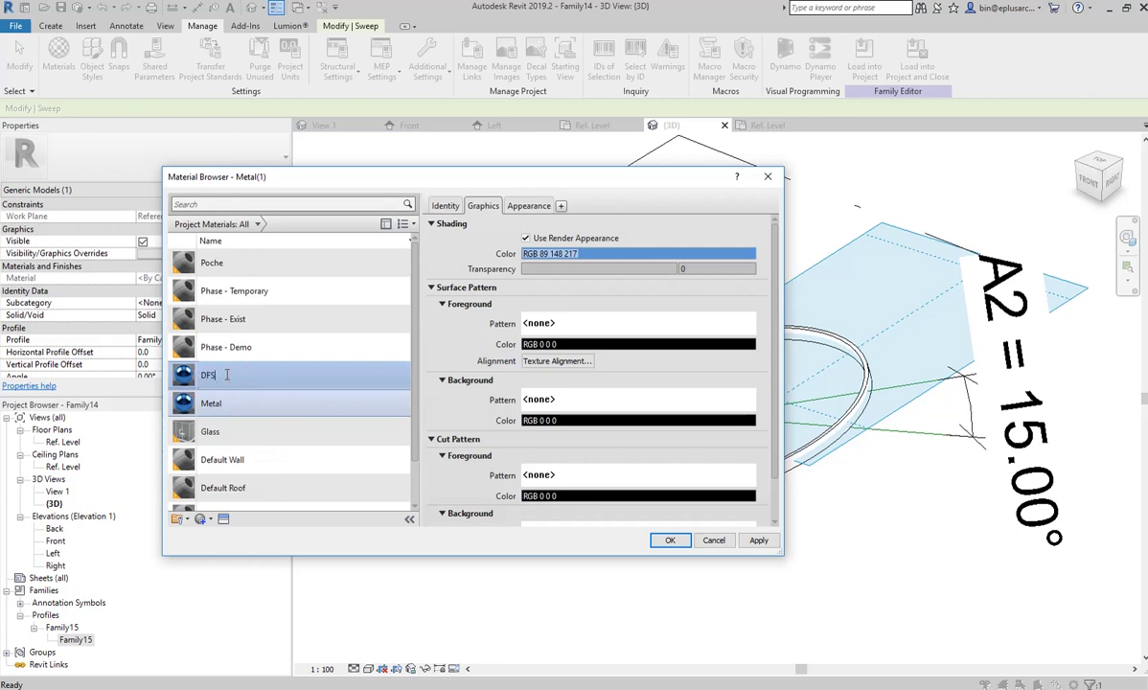
pyautogui.click(533, 207)
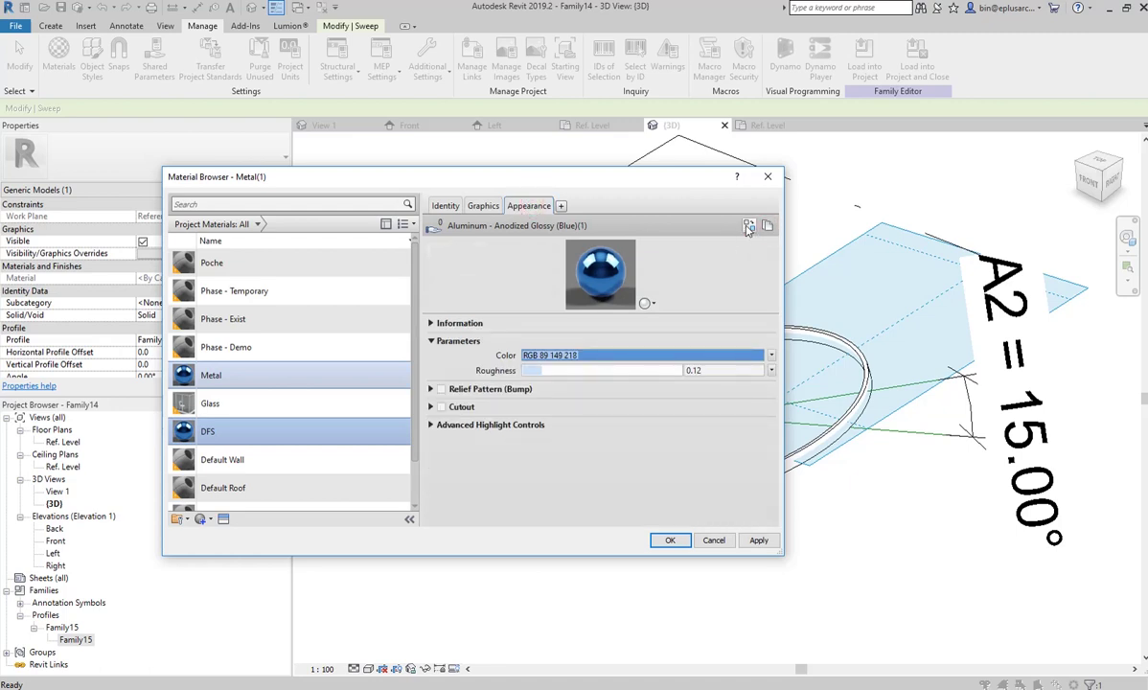
pyautogui.click(748, 228)
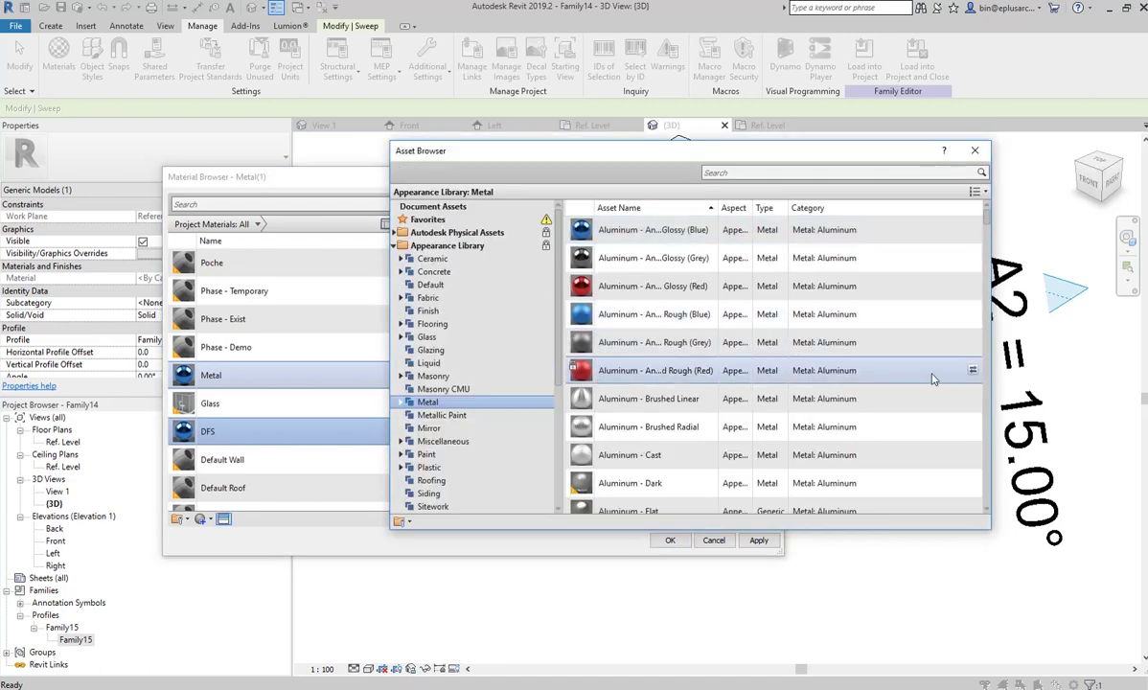
pyautogui.click(974, 151)
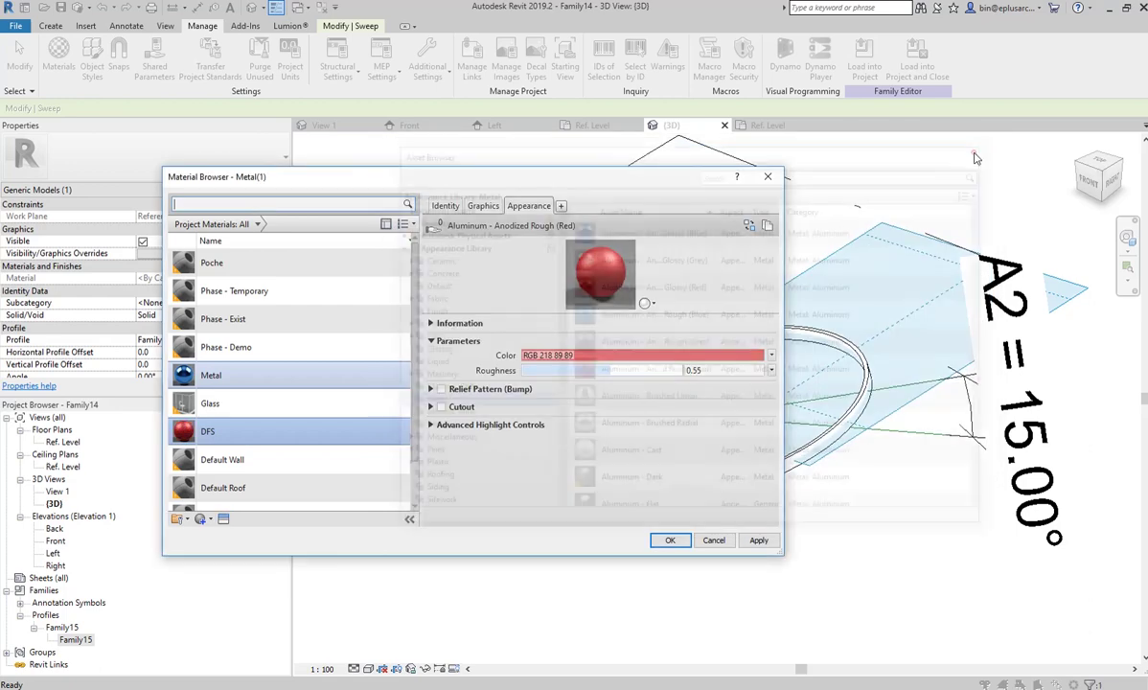
pyautogui.click(482, 207)
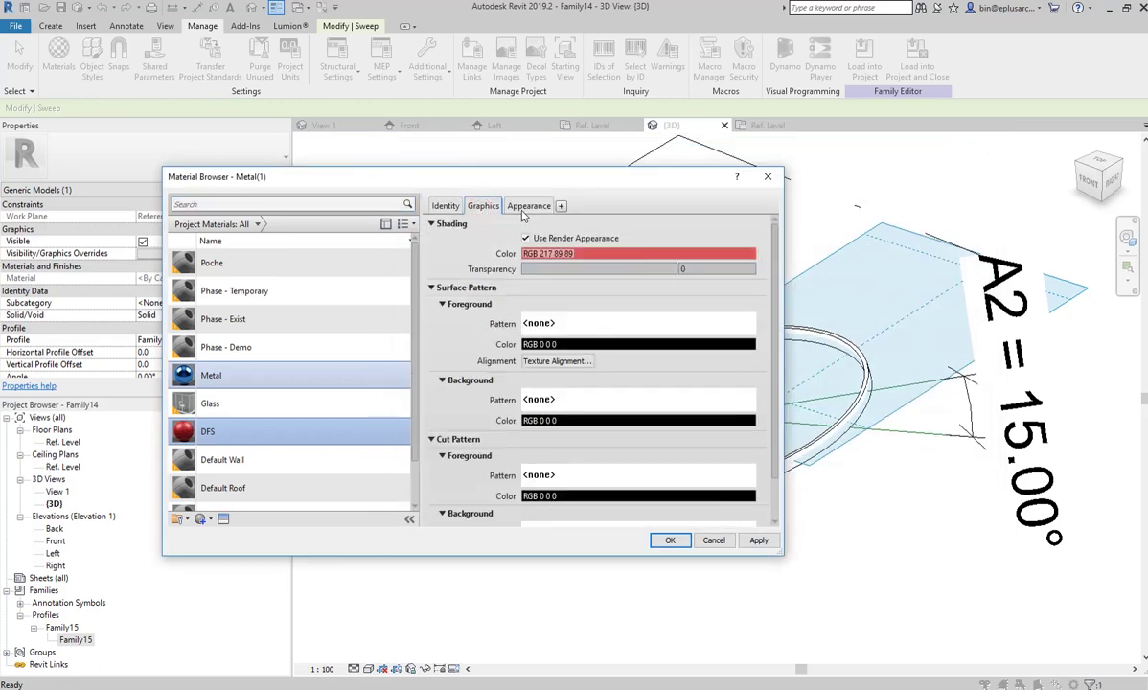
pyautogui.click(671, 540)
pyautogui.click(673, 541)
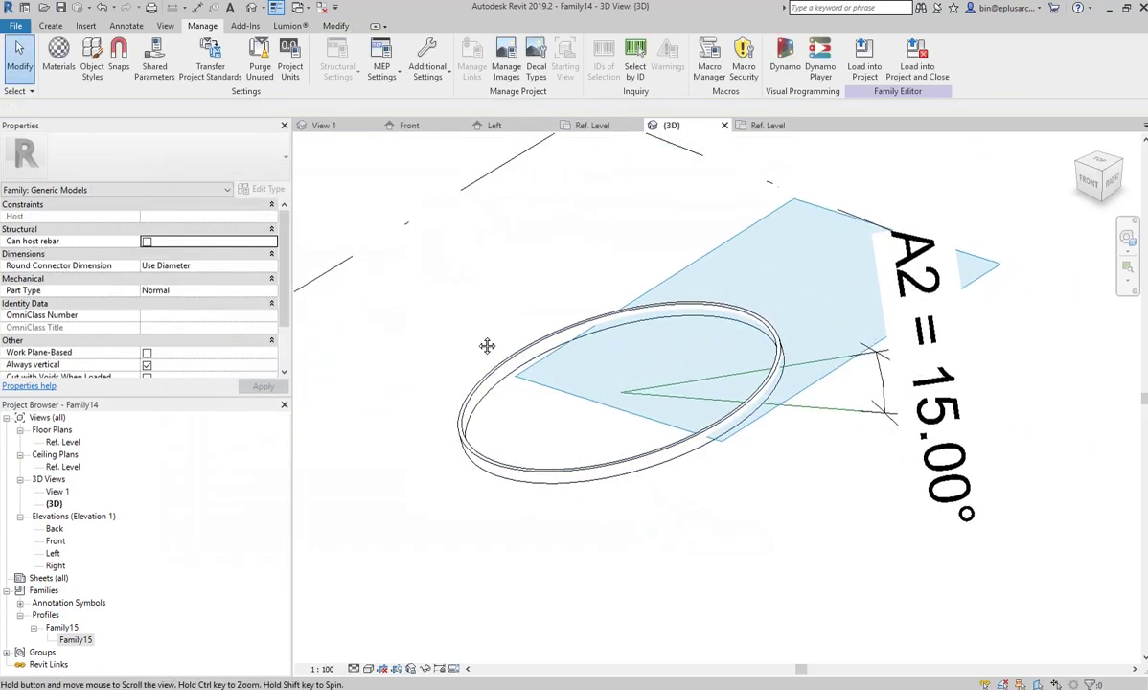
# Set the Material family parameter to Metal in Family Types.
pyautogui.scroll(2, 487, 344)
pyautogui.click(537, 335)
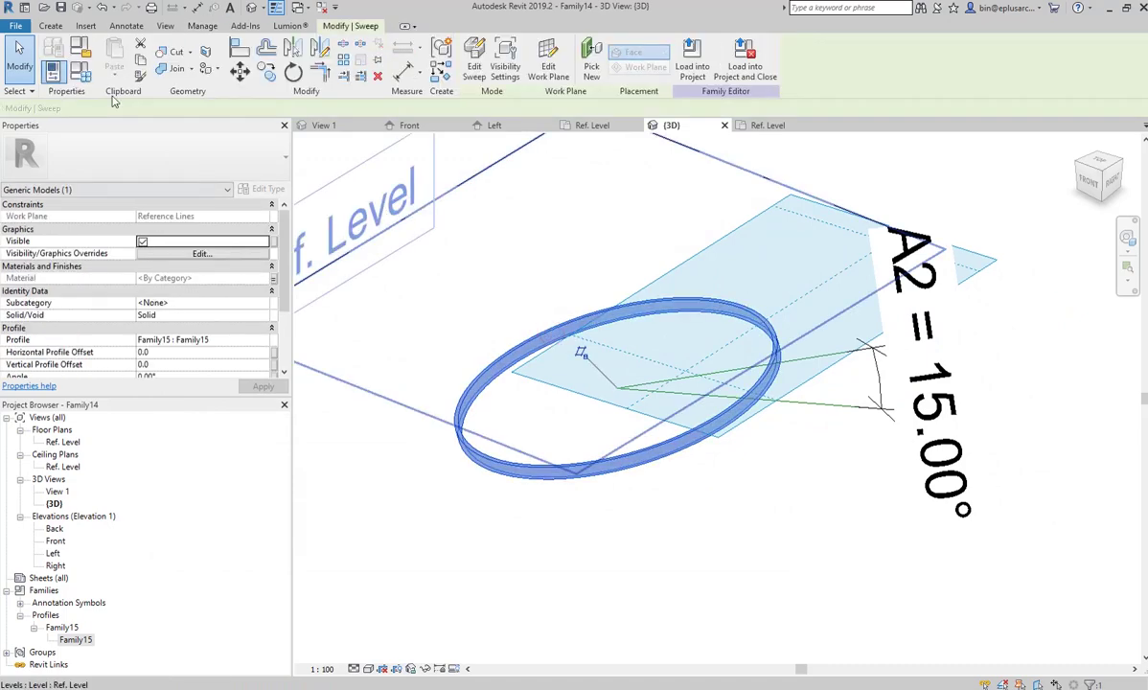
pyautogui.click(79, 69)
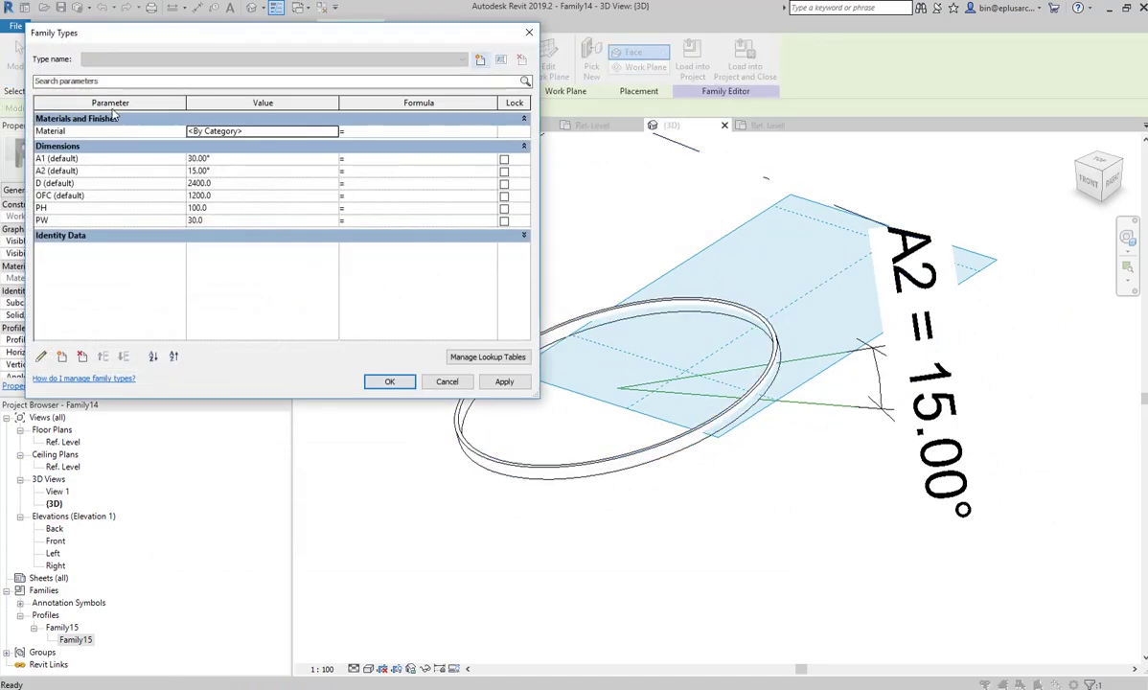
pyautogui.click(333, 131)
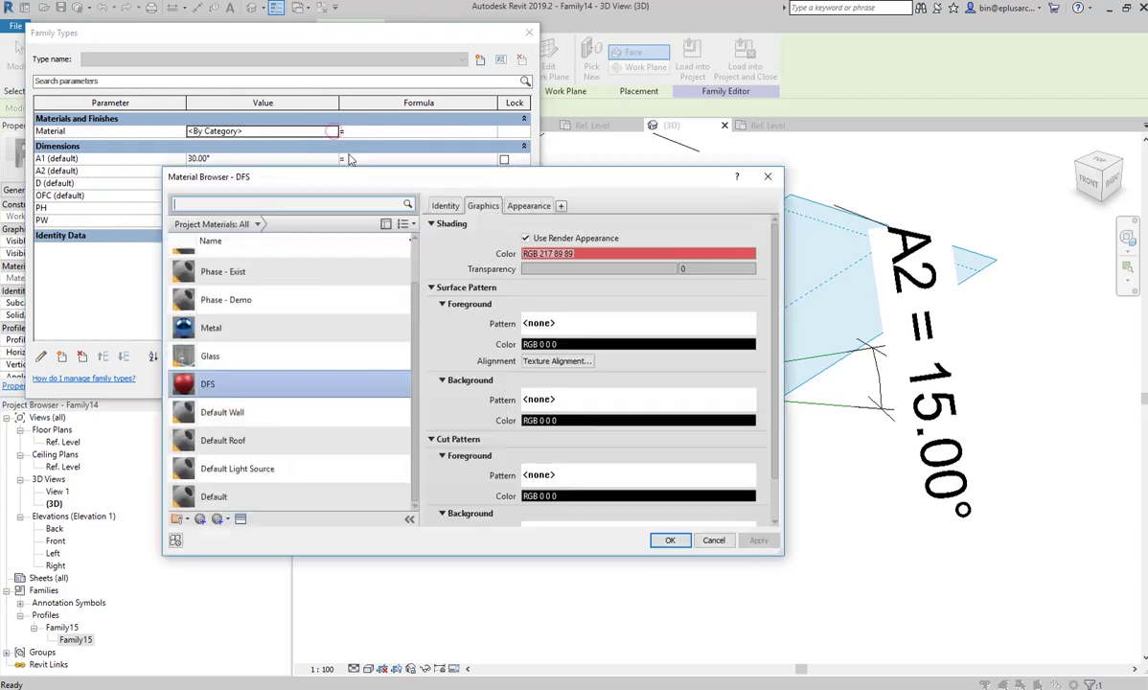
pyautogui.click(251, 346)
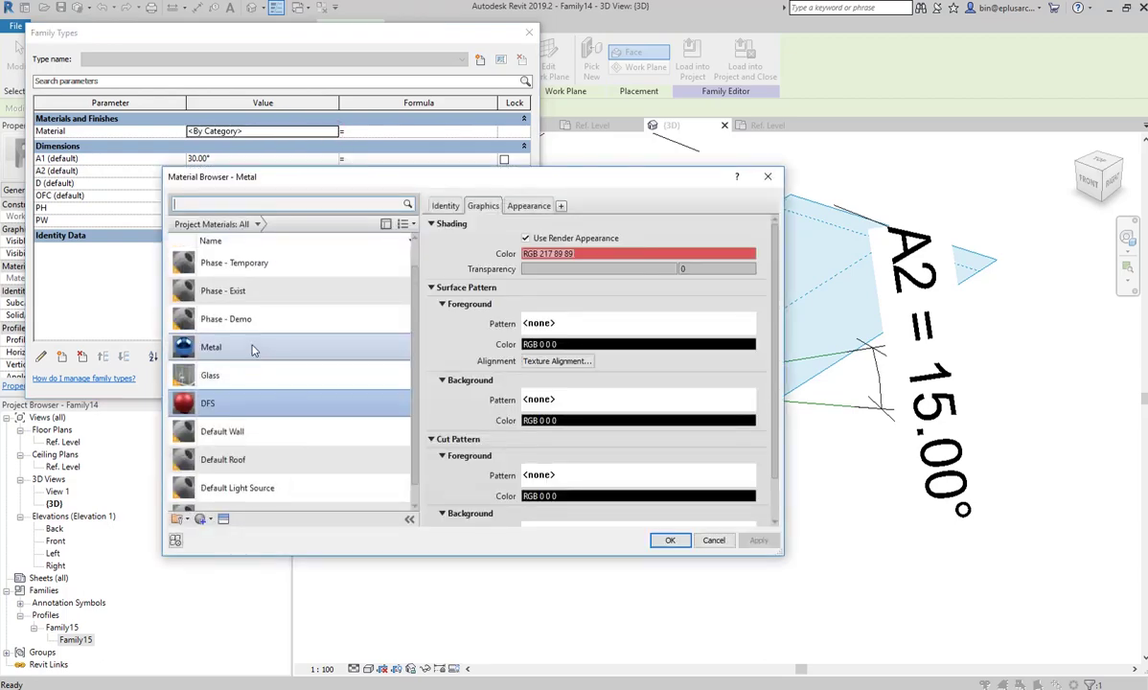
pyautogui.click(671, 541)
pyautogui.click(390, 382)
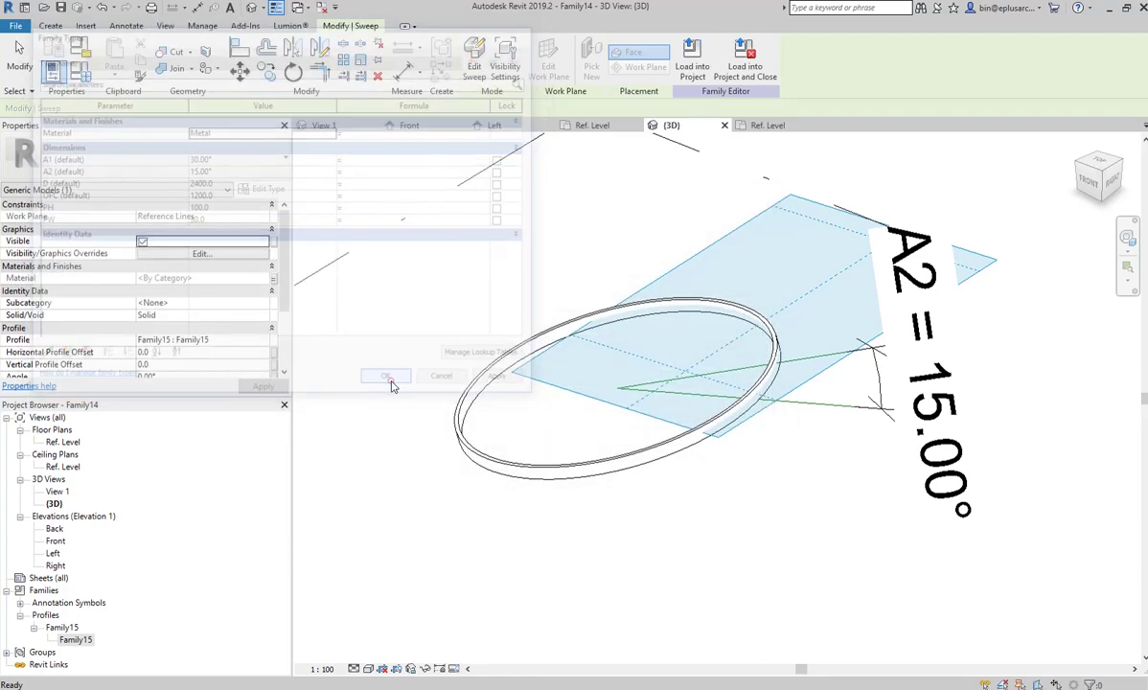
# Switch the 3D view to Shaded visual style and orbit closer to the blue ring.
pyautogui.click(368, 668)
pyautogui.click(397, 611)
pyautogui.scroll(-2, 565, 442)
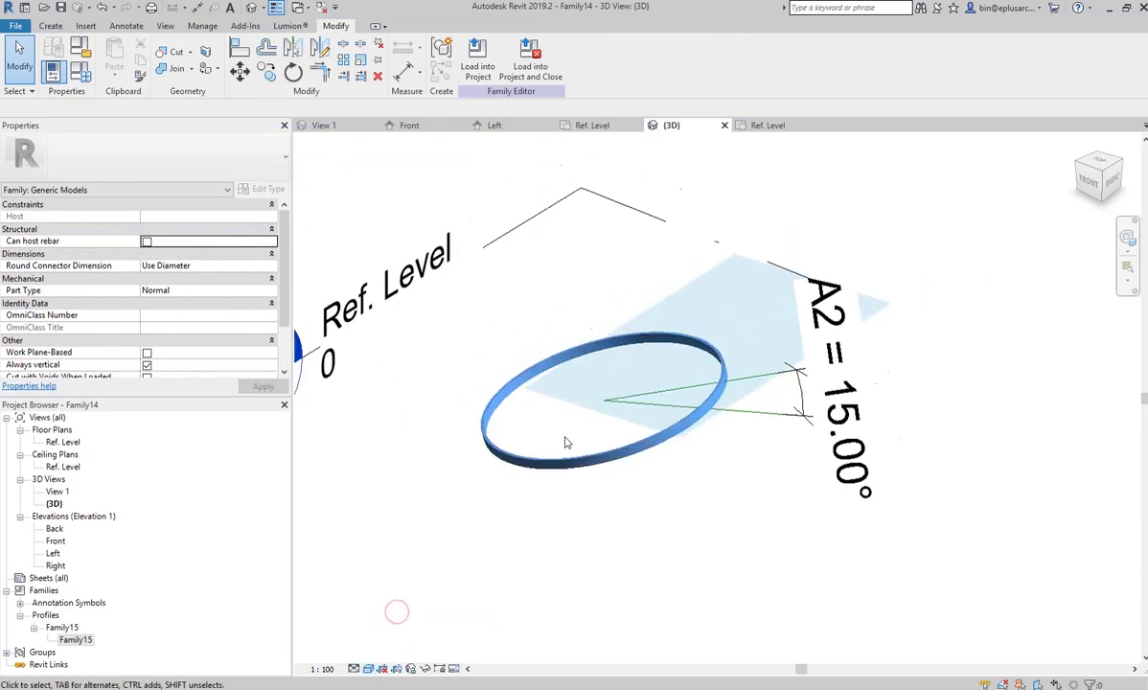
pyautogui.moveTo(565, 443)
pyautogui.keyDown('shift'); pyautogui.mouseDown(button='middle')
pyautogui.moveTo(541, 415)
pyautogui.moveTo(565, 361)
pyautogui.moveTo(467, 269)
pyautogui.mouseUp(button='middle'); pyautogui.keyUp('shift')
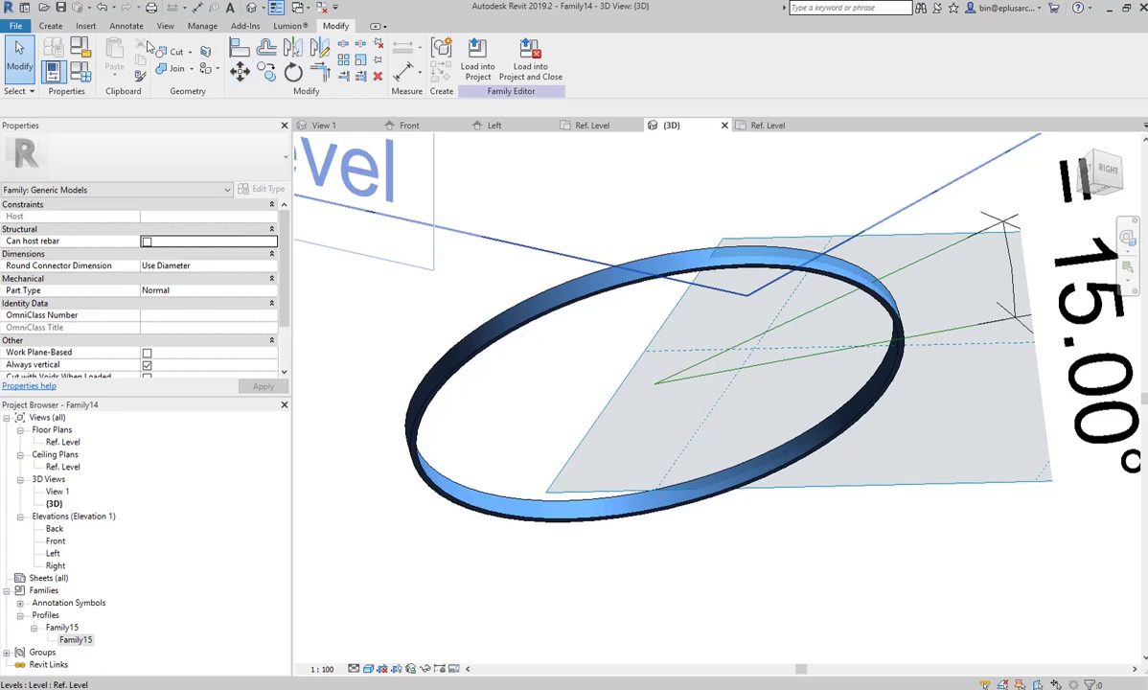
# Create a Material-type family parameter named DFS under Materials and Finishes.
pyautogui.click(79, 69)
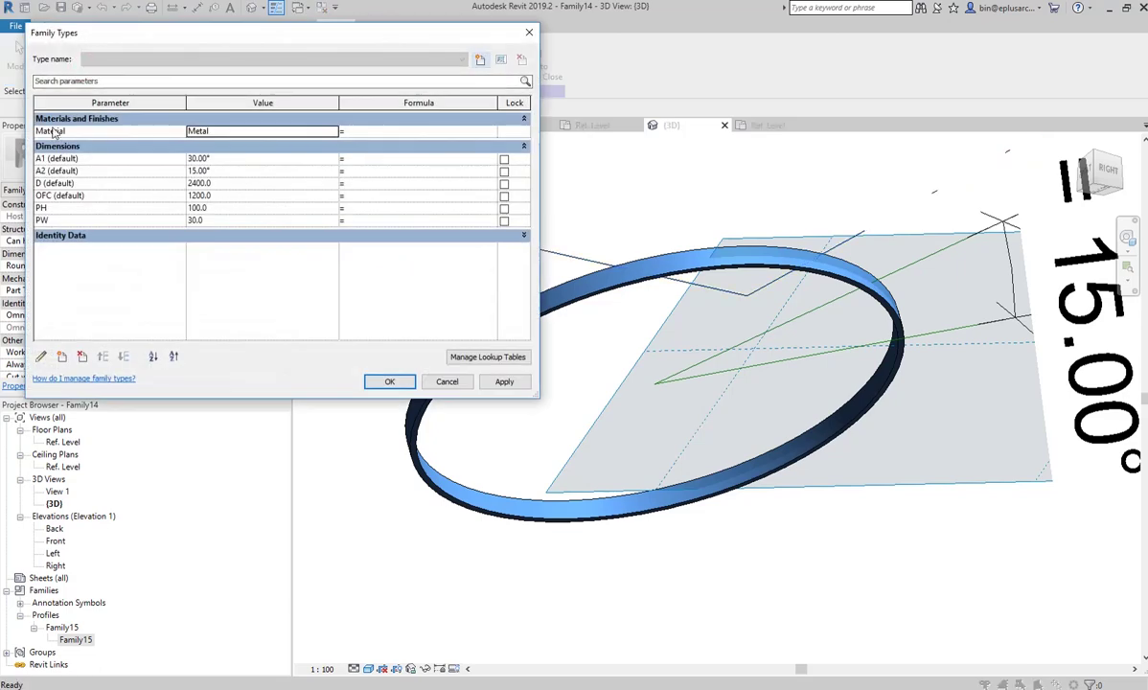
pyautogui.click(61, 356)
pyautogui.write('DFS')
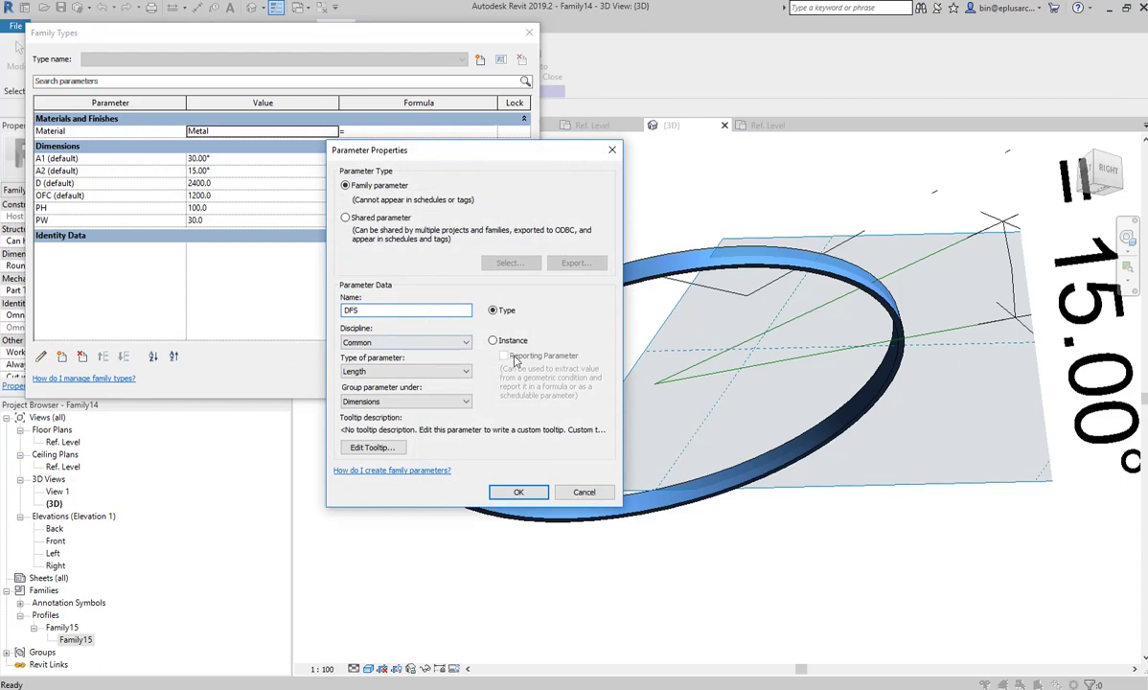
pyautogui.click(390, 372)
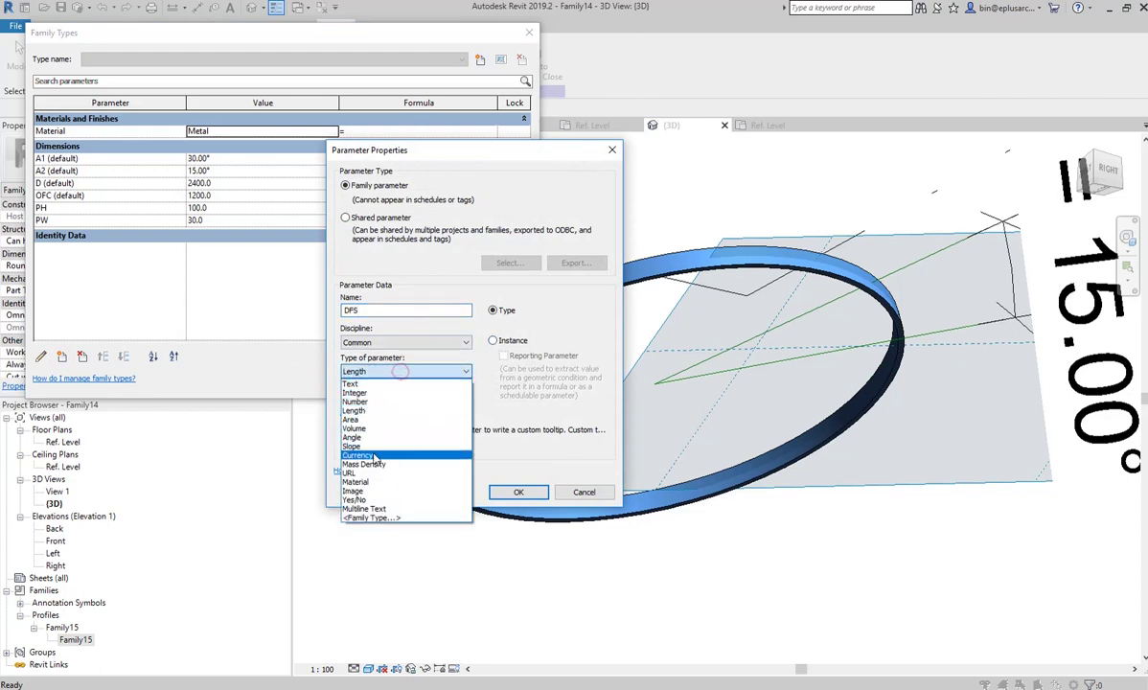
pyautogui.click(375, 478)
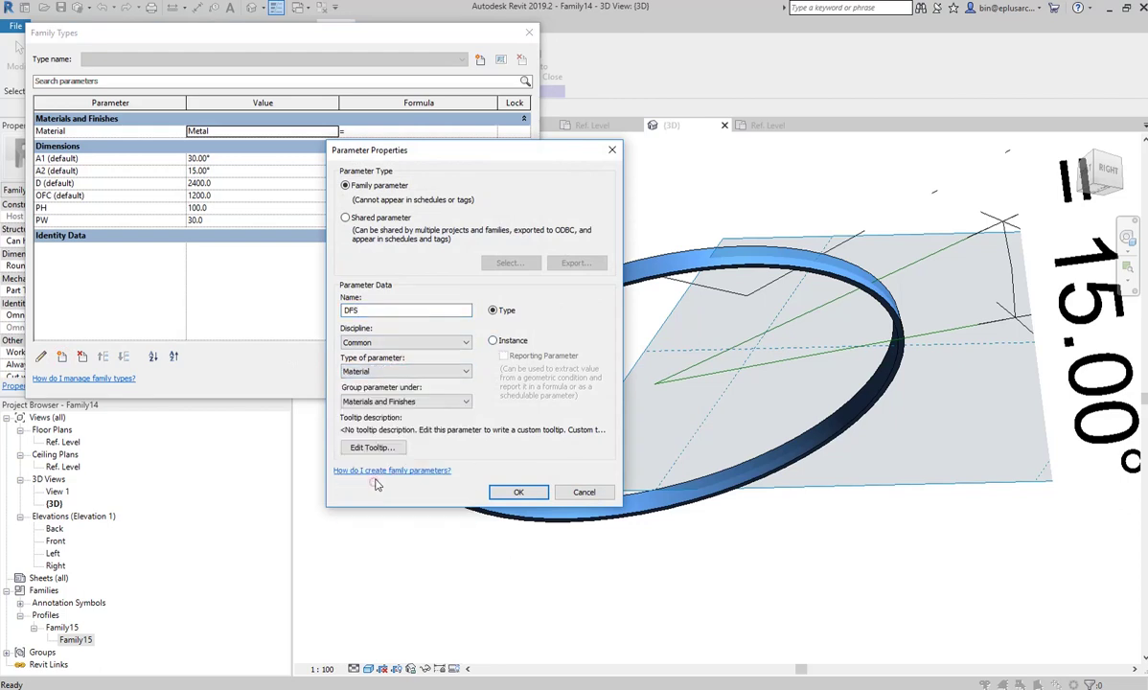
pyautogui.click(518, 492)
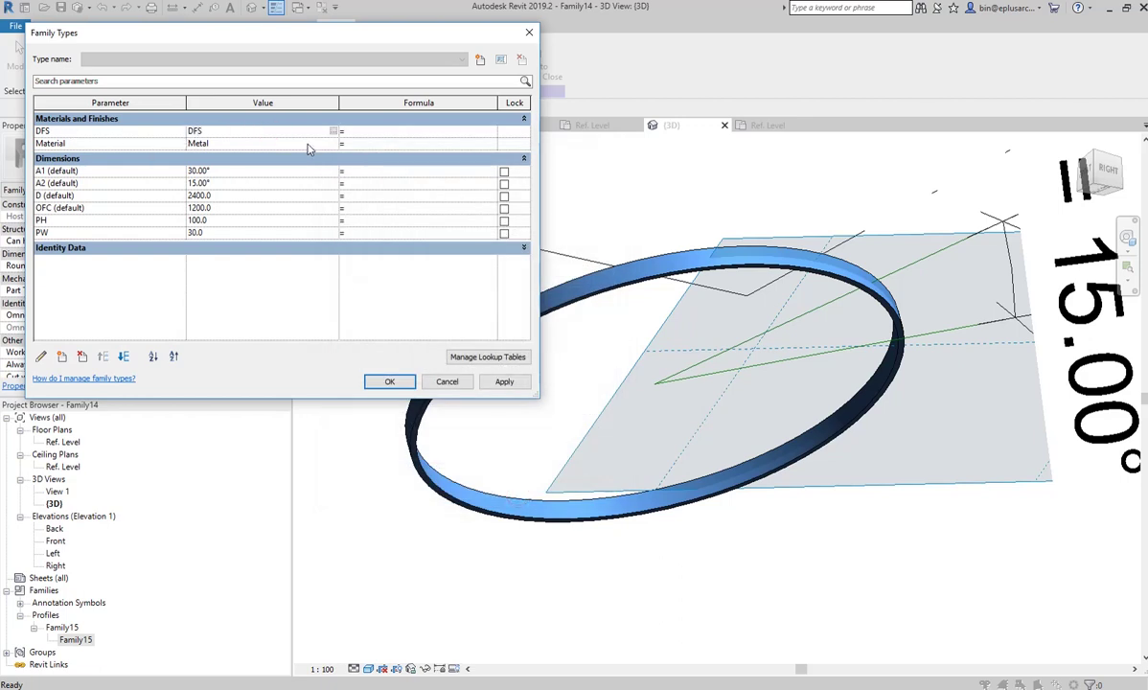
# Close Family Types and start Paint with DFS (param) as the material.
pyautogui.click(390, 381)
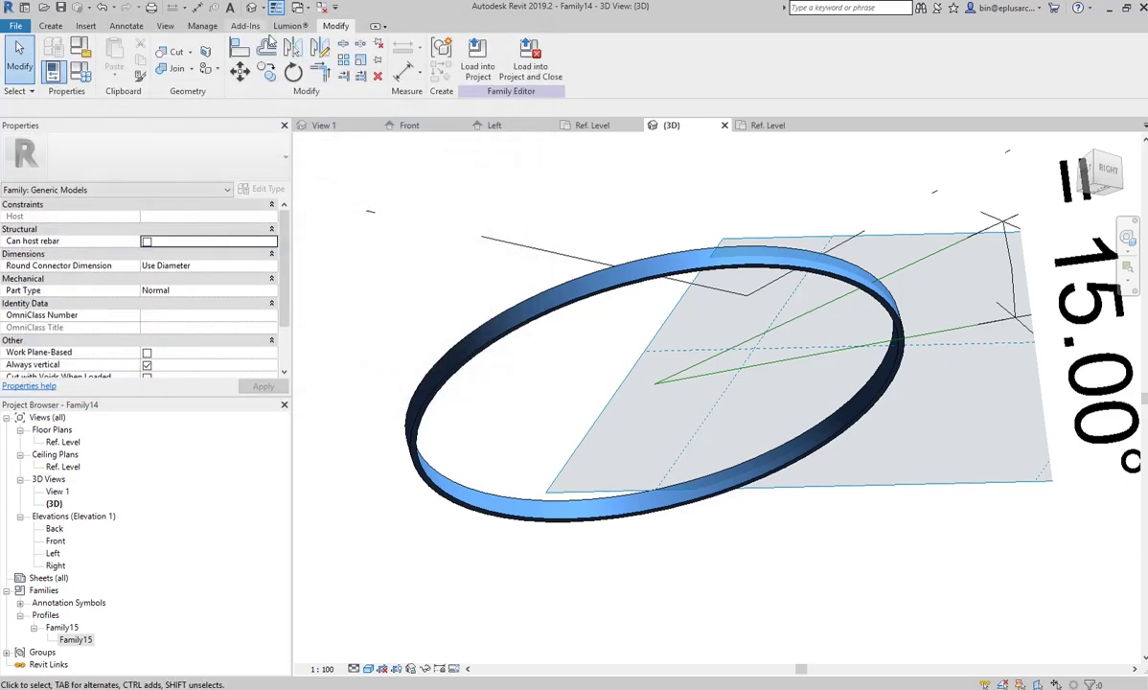
pyautogui.click(211, 68)
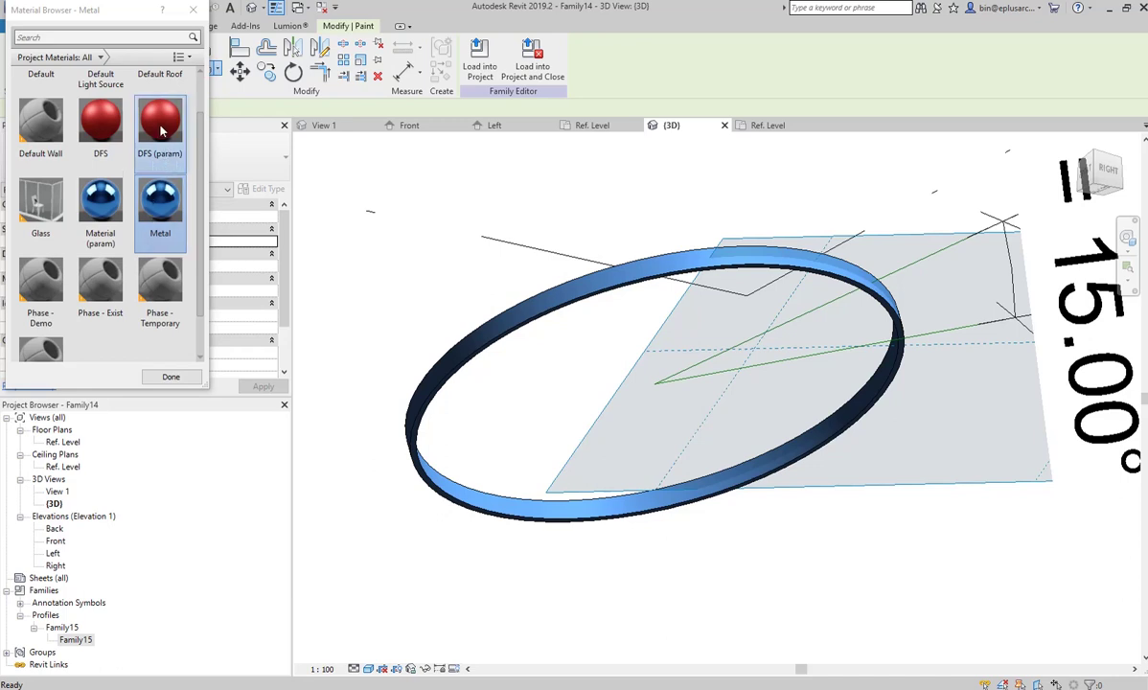
pyautogui.click(161, 131)
pyautogui.scroll(3, 507, 335)
pyautogui.scroll(3, 517, 335)
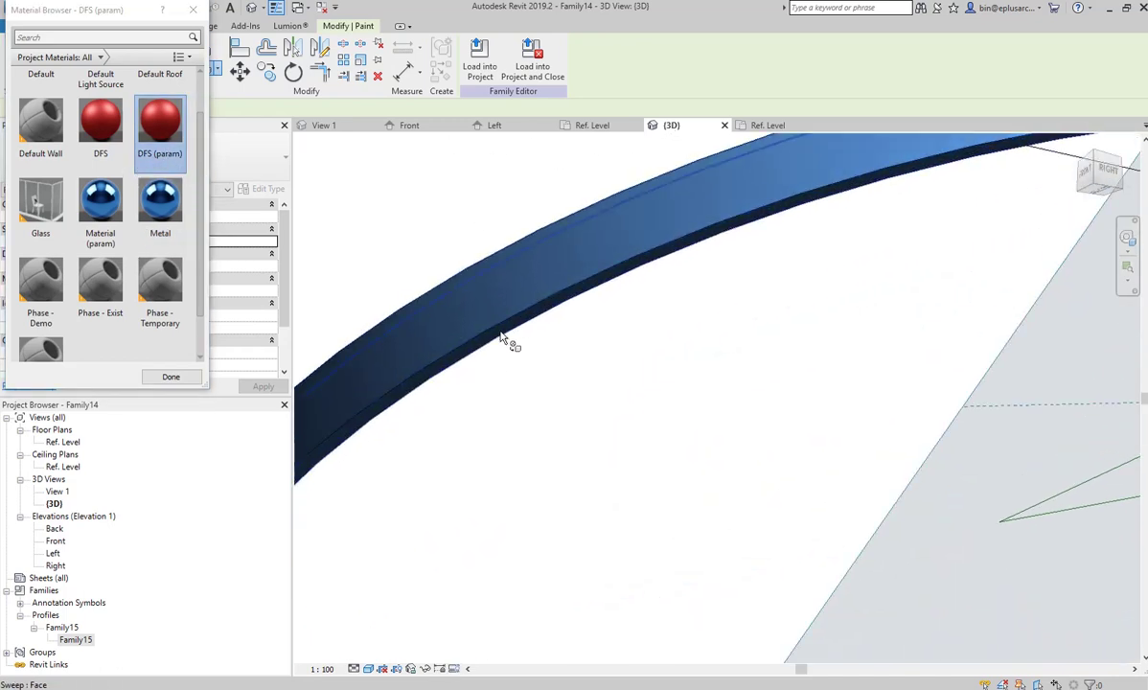
pyautogui.scroll(-5, 494, 374)
pyautogui.scroll(3, 461, 469)
pyautogui.scroll(3, 373, 484)
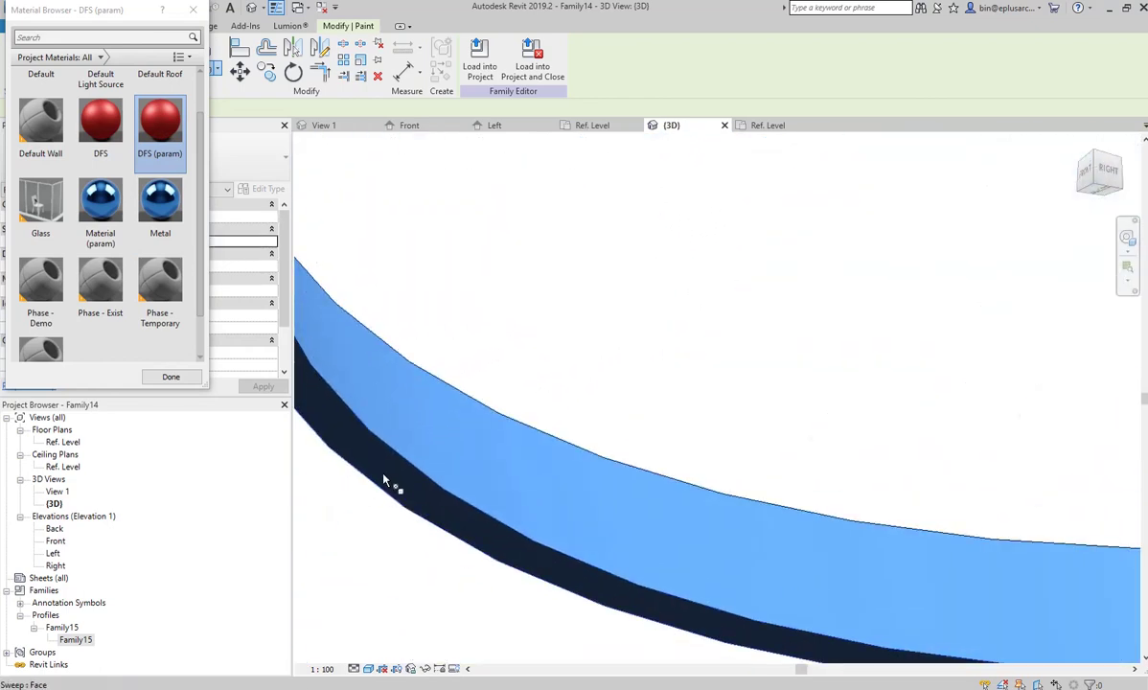
# Paint the ring's inner face with DFS (param) and check it from several angles.
pyautogui.moveTo(380, 455)
pyautogui.keyDown('shift'); pyautogui.mouseDown(button='middle')
pyautogui.moveTo(607, 494)
pyautogui.moveTo(499, 486)
pyautogui.mouseUp(button='middle'); pyautogui.keyUp('shift')
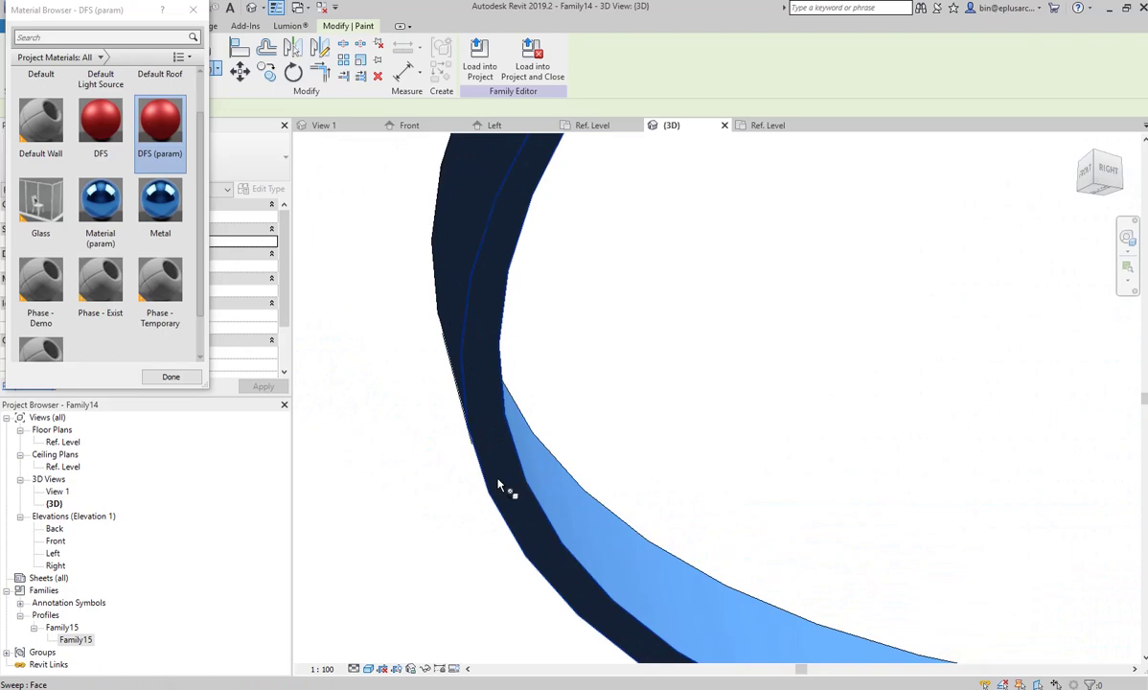
pyautogui.click(487, 354)
pyautogui.scroll(-5, 479, 402)
pyautogui.scroll(-3, 569, 450)
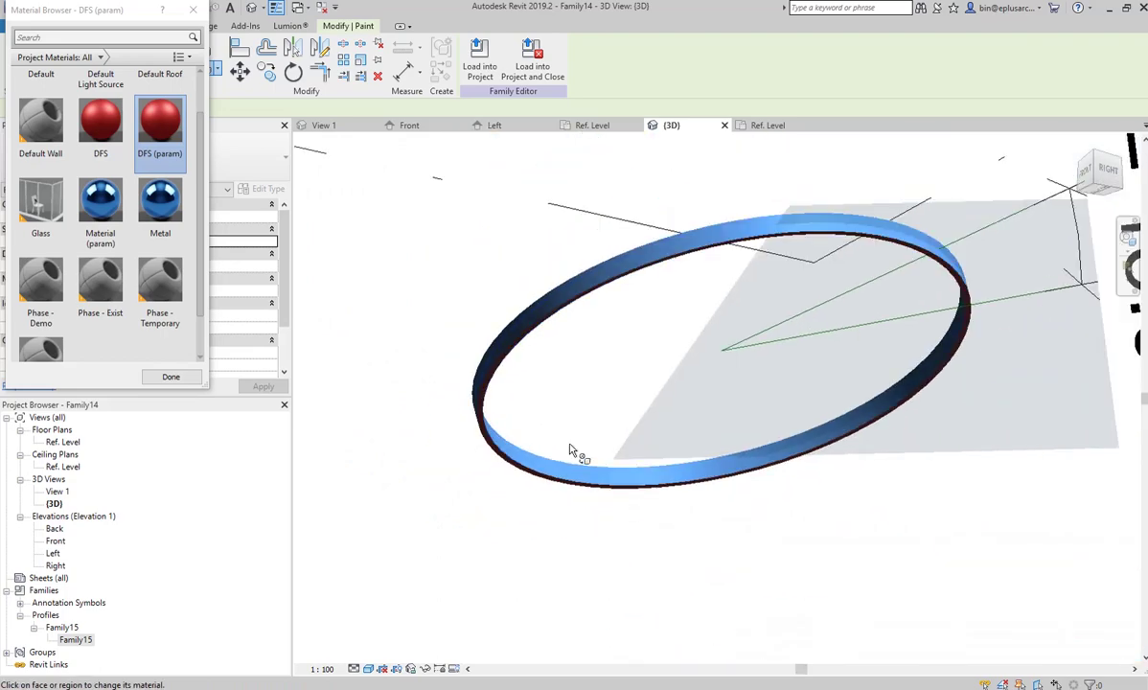
pyautogui.moveTo(569, 451)
pyautogui.keyDown('shift'); pyautogui.mouseDown(button='middle')
pyautogui.moveTo(641, 390)
pyautogui.moveTo(881, 304)
pyautogui.moveTo(512, 466)
pyautogui.mouseUp(button='middle'); pyautogui.keyUp('shift')
pyautogui.scroll(4, 422, 485)
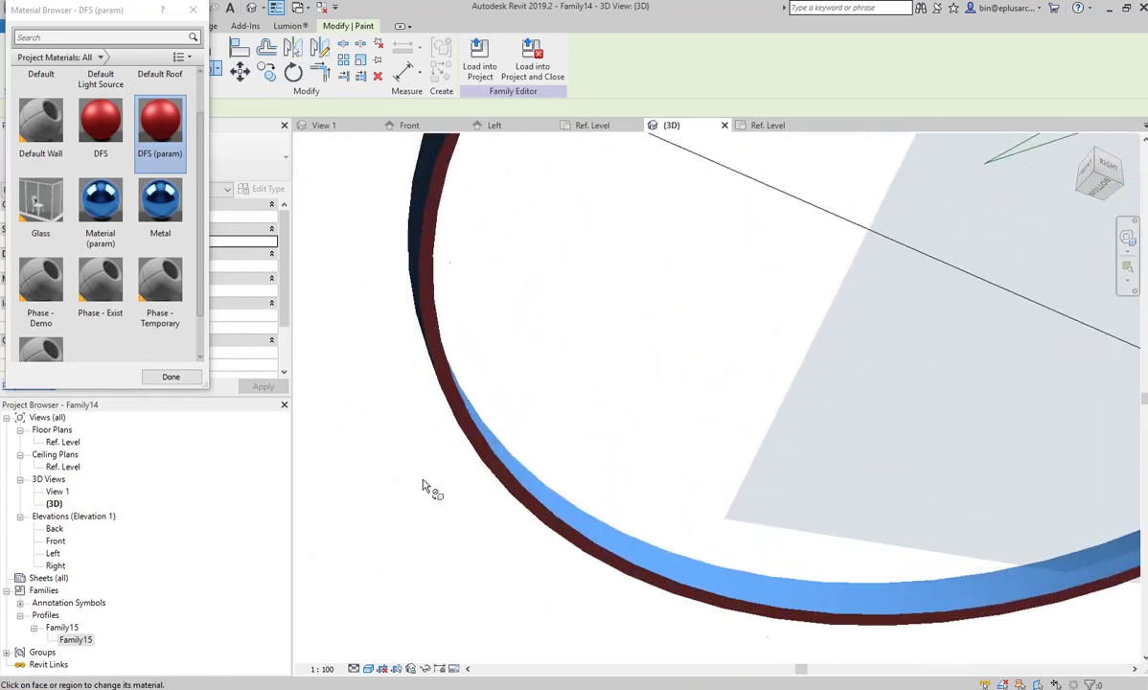
pyautogui.moveTo(421, 485)
pyautogui.keyDown('shift'); pyautogui.mouseDown(button='middle')
pyautogui.moveTo(512, 423)
pyautogui.moveTo(495, 404)
pyautogui.moveTo(502, 435)
pyautogui.mouseUp(button='middle'); pyautogui.keyUp('shift')
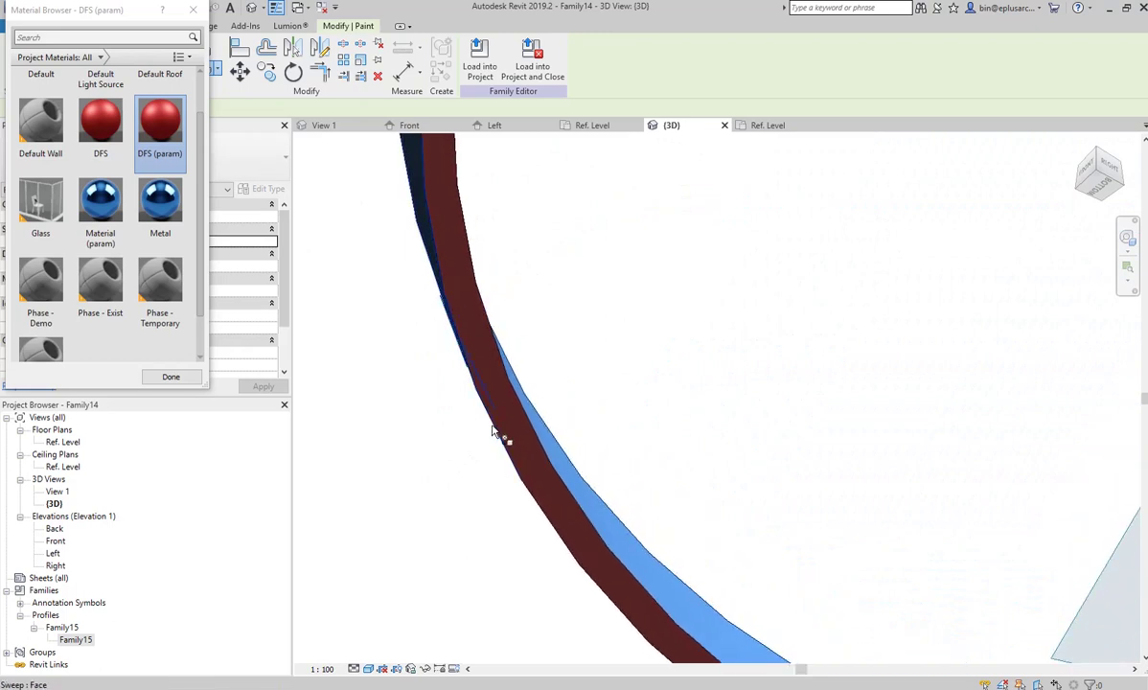
pyautogui.click(173, 376)
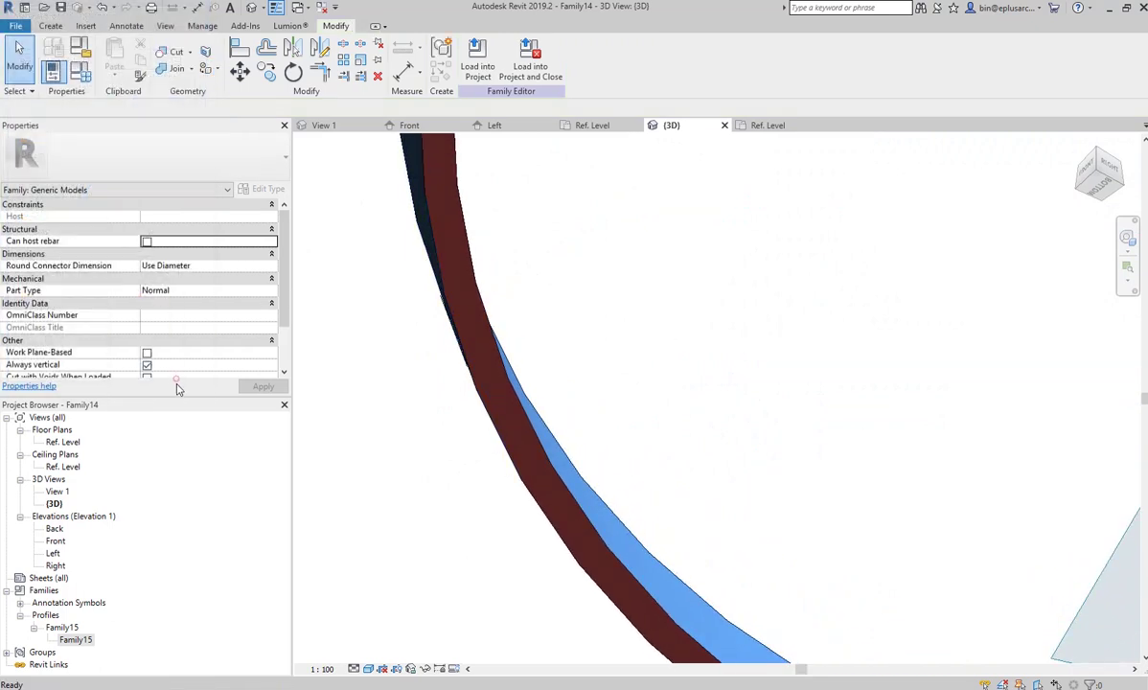
# Remove the paint from the ring's face.
pyautogui.click(218, 72)
pyautogui.click(236, 119)
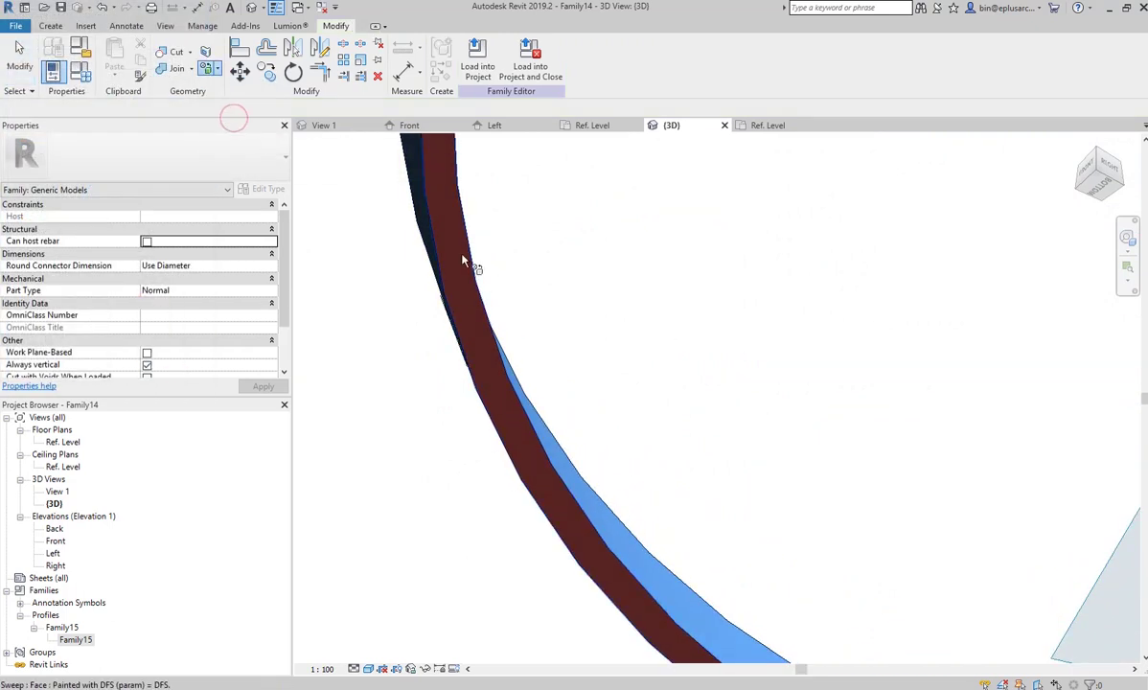
pyautogui.click(458, 258)
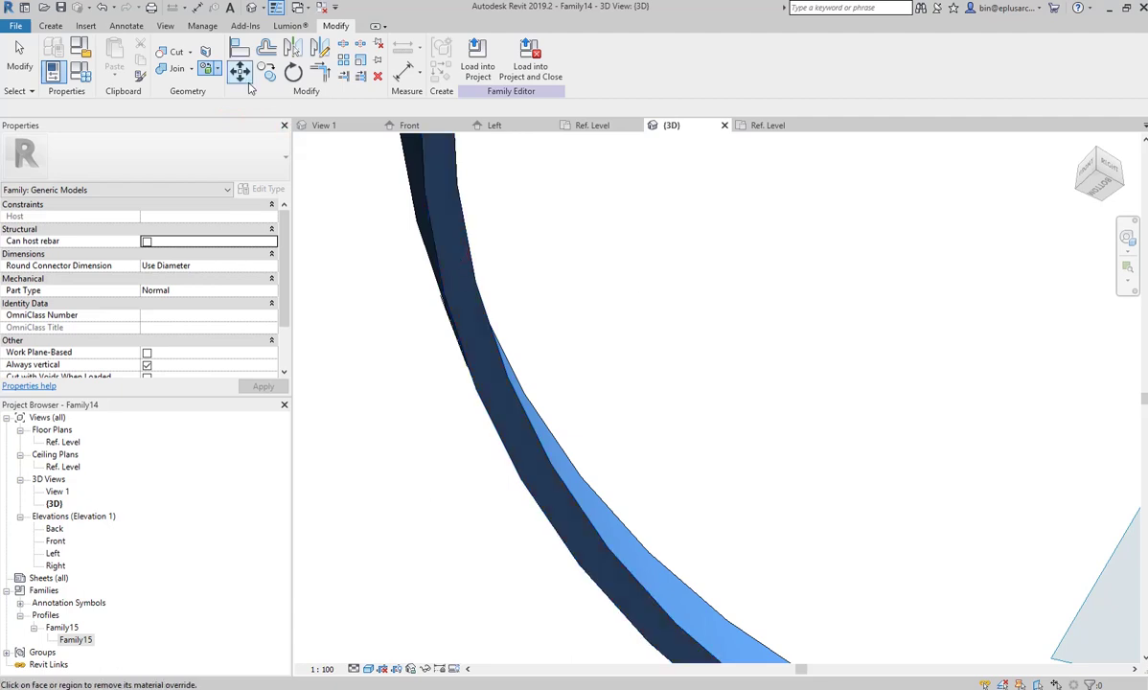
# Repaint the ring face with the DFS (param) material and view the whole tilted ring.
pyautogui.click(217, 72)
pyautogui.click(211, 93)
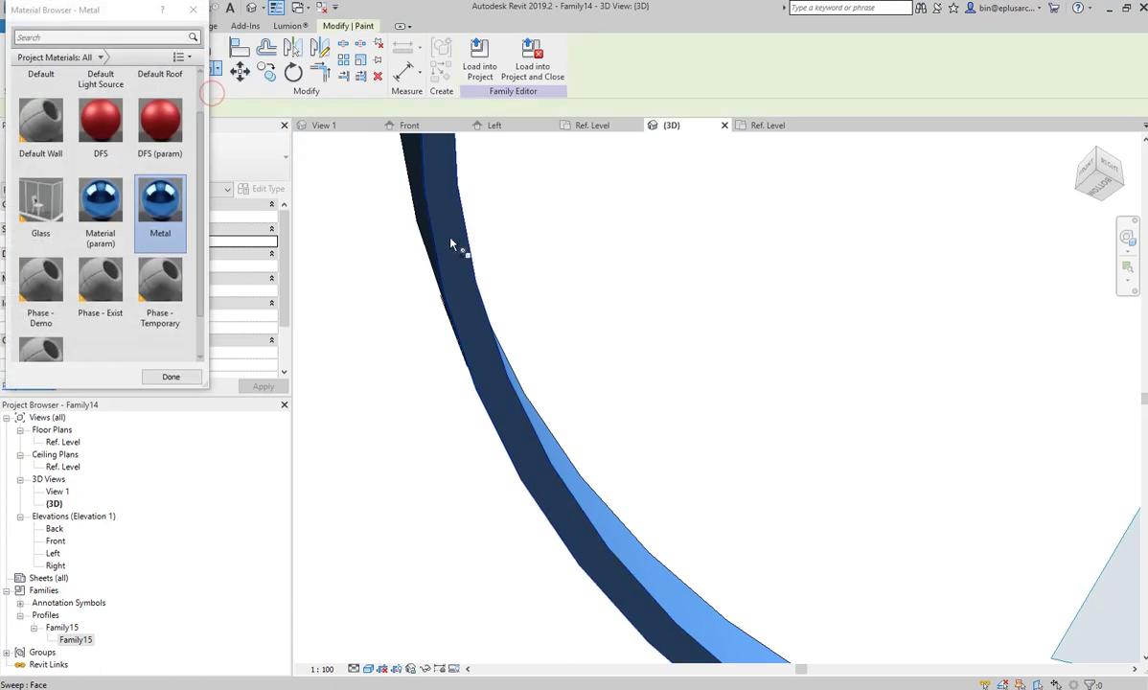
pyautogui.click(159, 123)
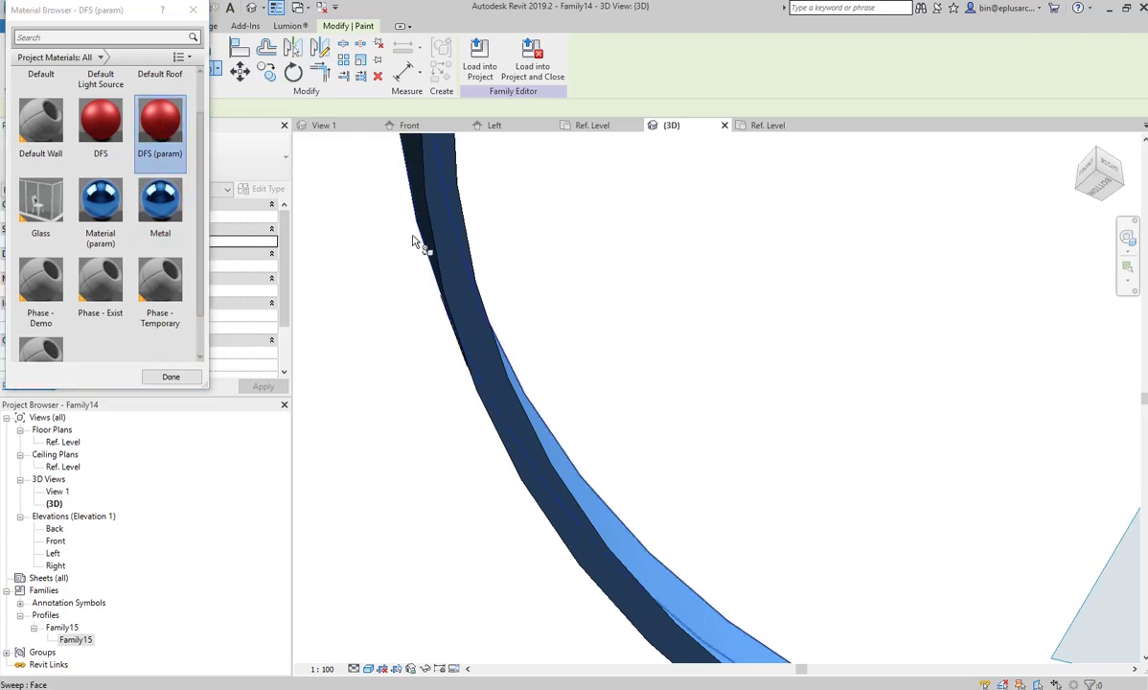
pyautogui.click(450, 237)
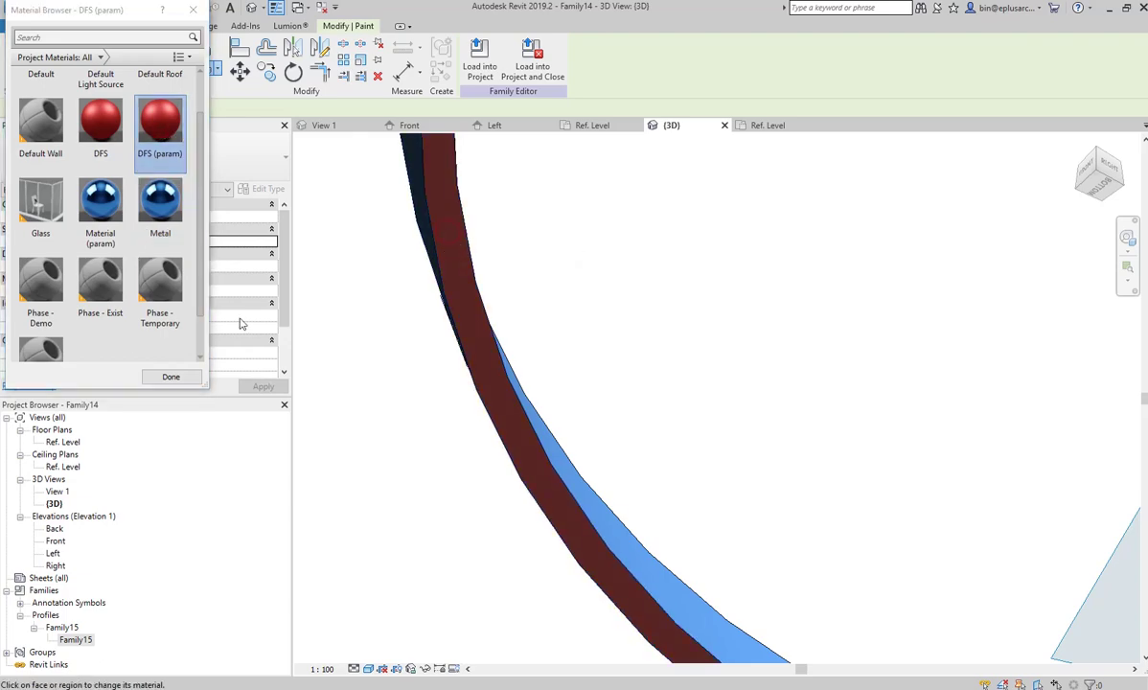
pyautogui.click(170, 377)
pyautogui.scroll(-5, 512, 385)
pyautogui.moveTo(512, 384)
pyautogui.keyDown('shift'); pyautogui.mouseDown(button='middle')
pyautogui.moveTo(603, 475)
pyautogui.moveTo(512, 393)
pyautogui.mouseUp(button='middle'); pyautogui.keyUp('shift')
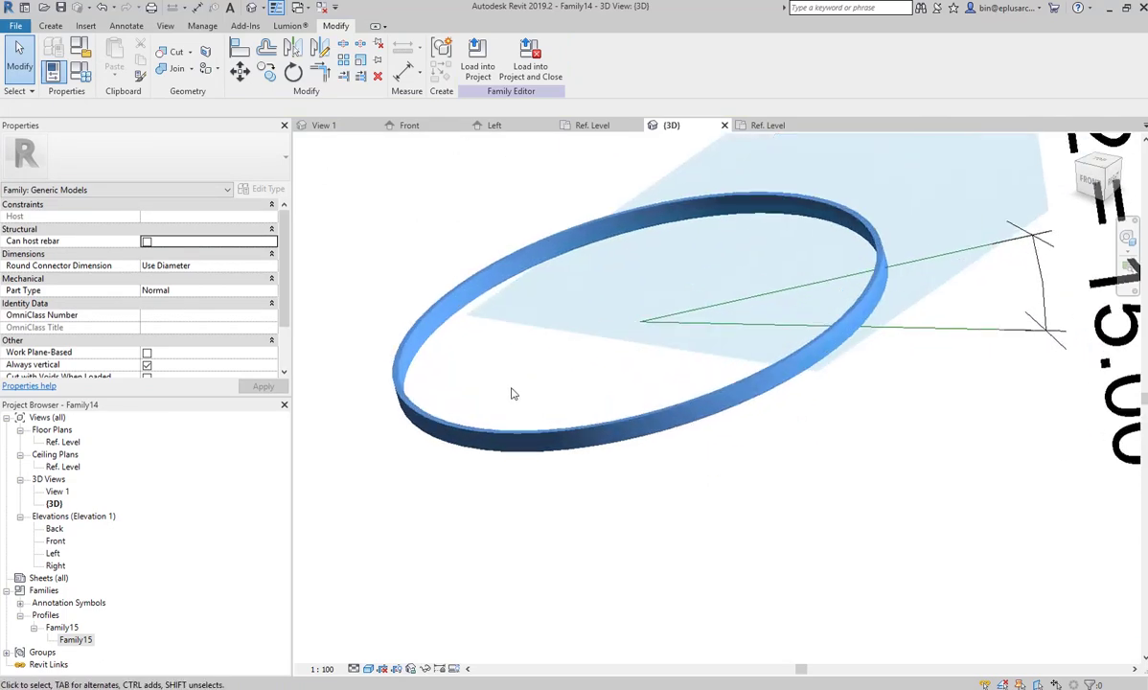
# Close inactive views and close the Family15 profile without saving.
pyautogui.scroll(5, 571, 479)
pyautogui.click(322, 8)
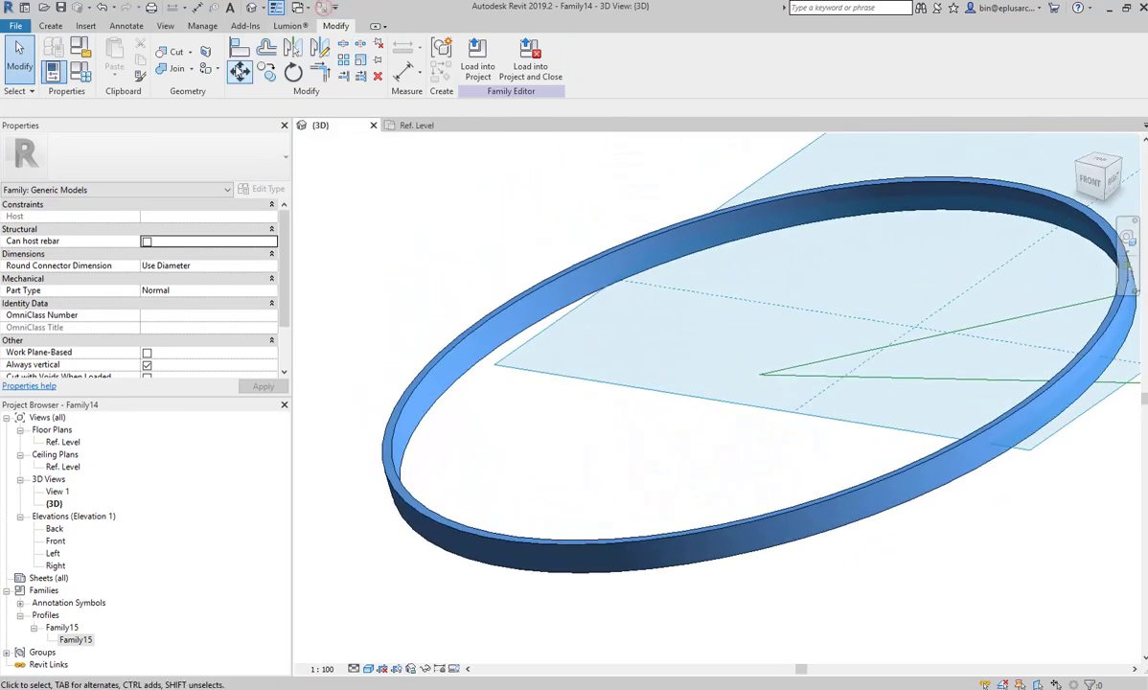
pyautogui.click(301, 7)
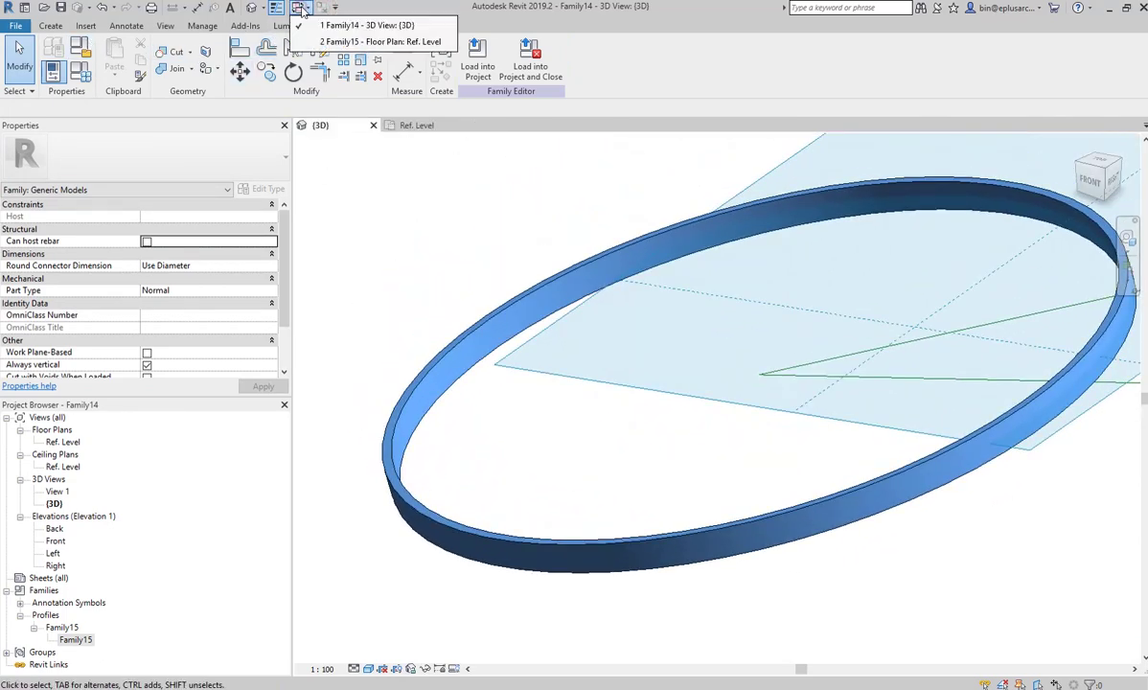
pyautogui.click(344, 42)
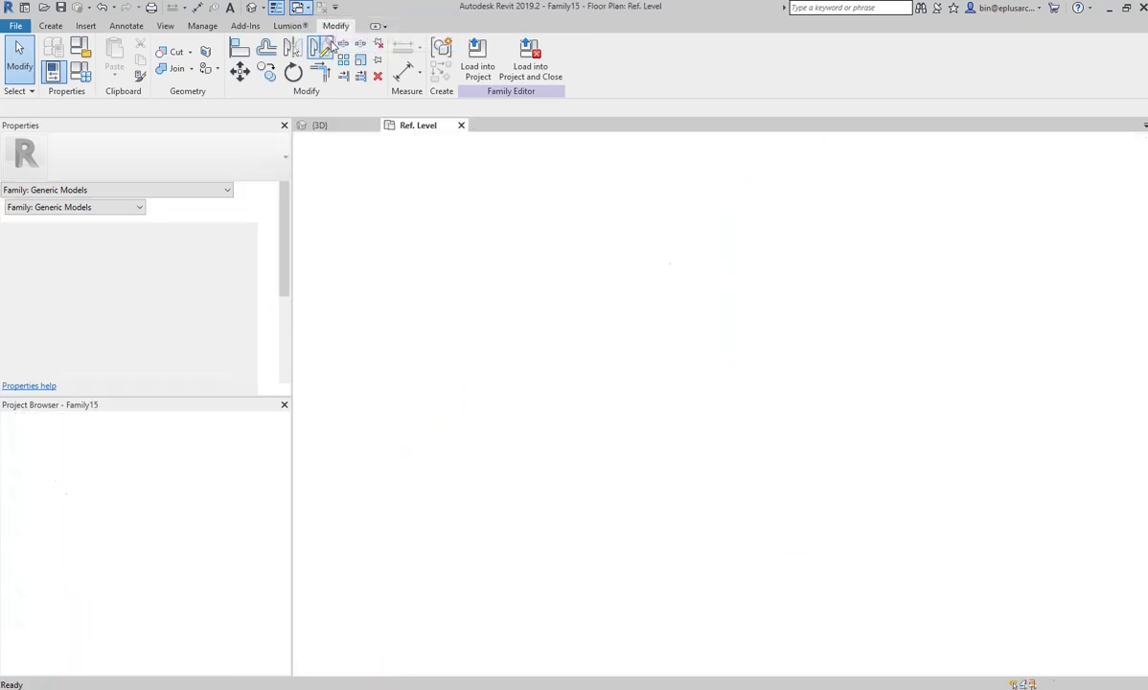
pyautogui.click(461, 125)
pyautogui.click(601, 353)
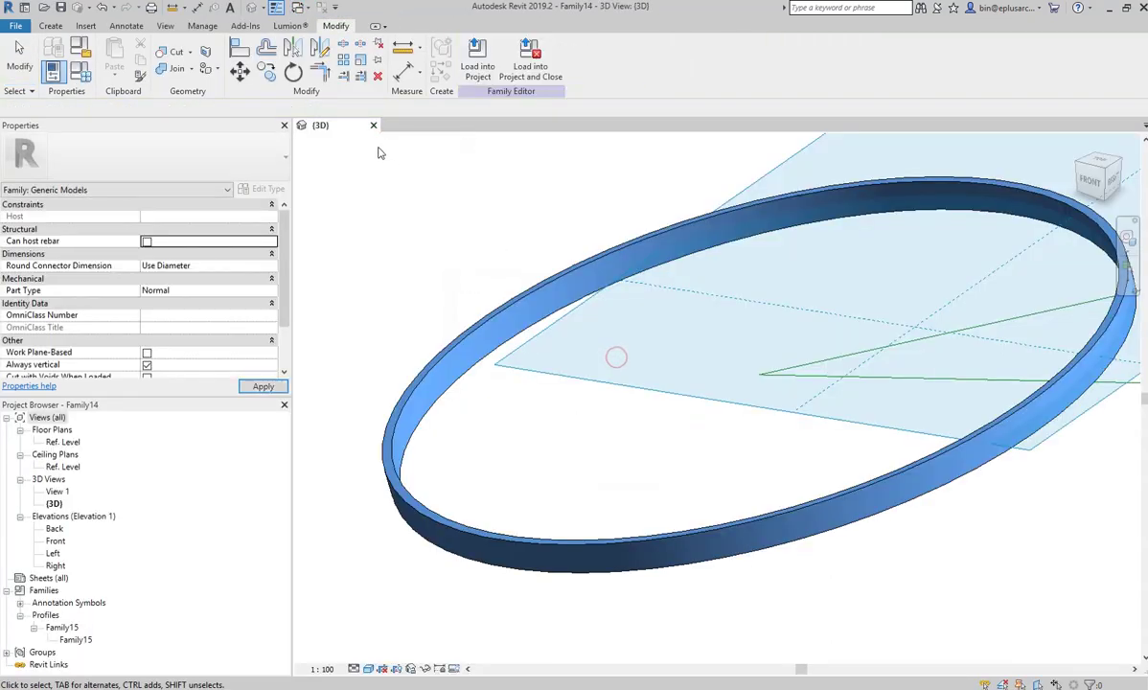
# Create a new family from the Metric Lighting Fixture ceiling based template.
pyautogui.click(16, 26)
pyautogui.moveTo(46, 78)
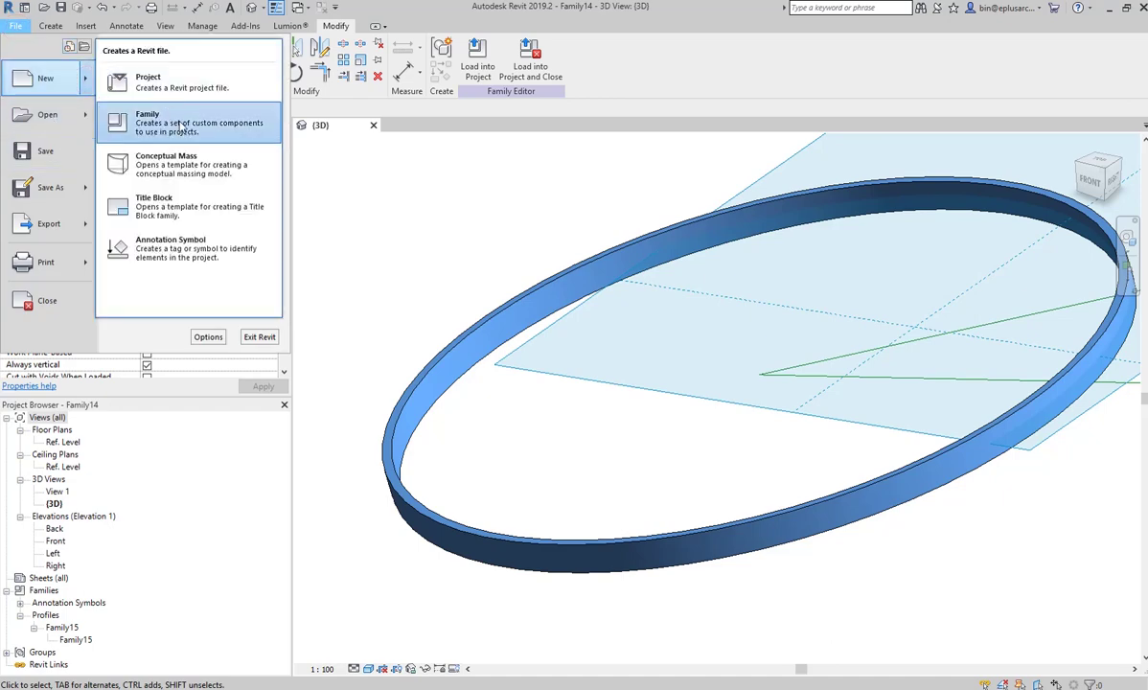
pyautogui.click(182, 125)
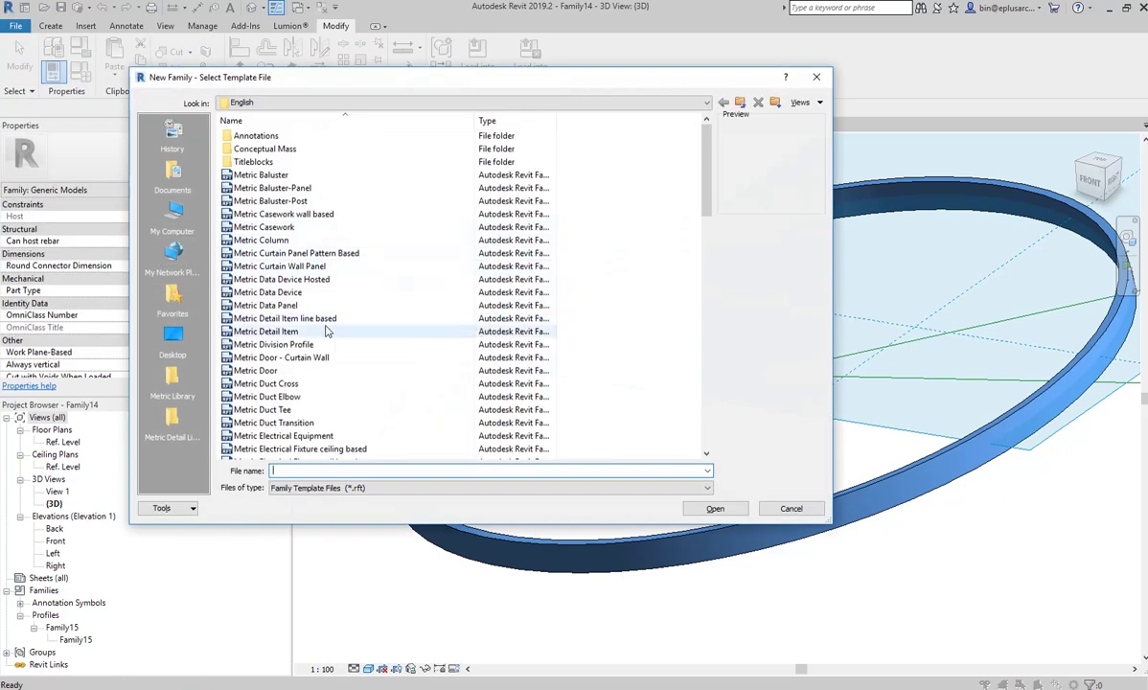
pyautogui.scroll(-5, 326, 328)
pyautogui.scroll(-5, 326, 330)
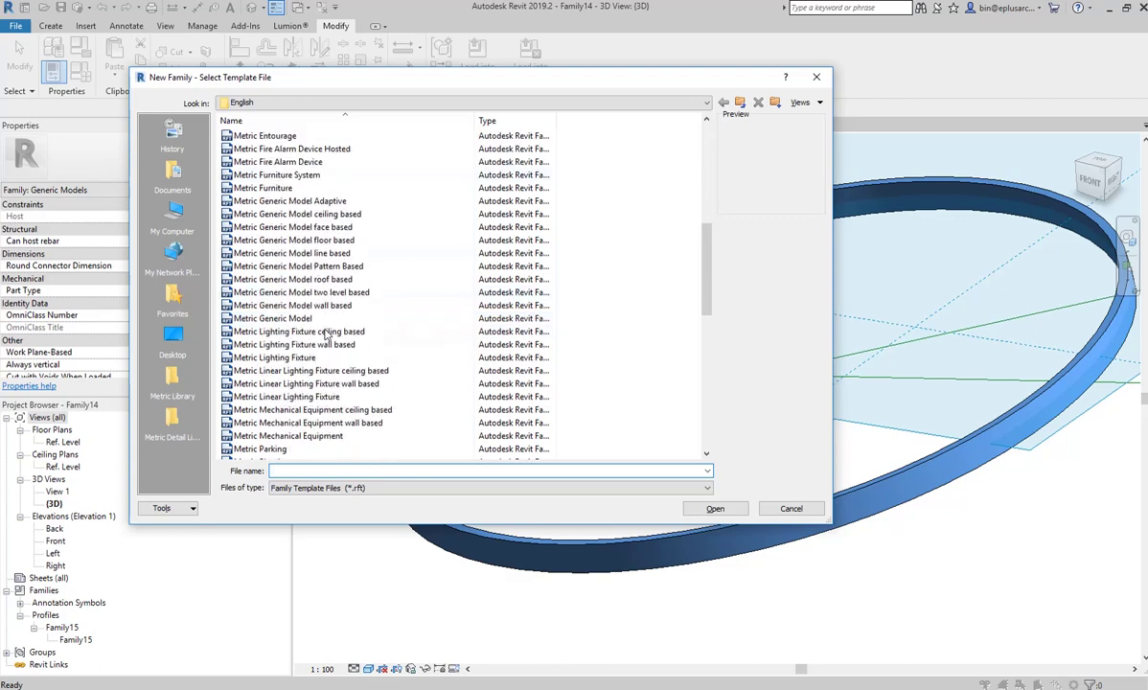
pyautogui.scroll(-5, 326, 333)
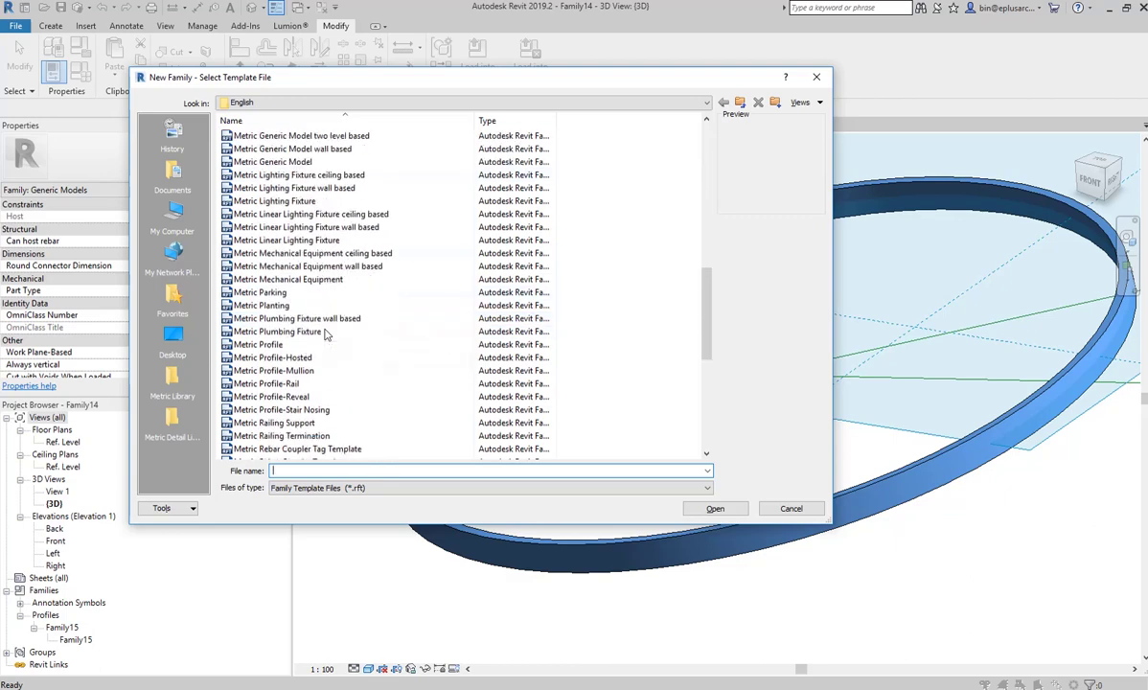
pyautogui.click(330, 176)
pyautogui.click(717, 509)
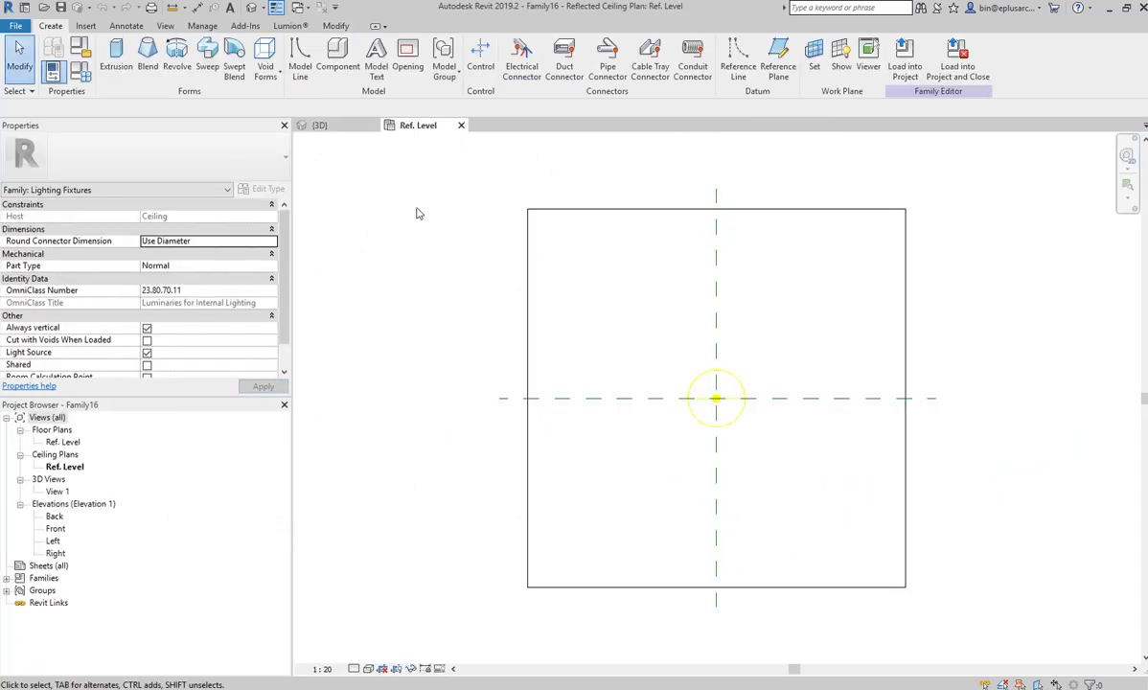
pyautogui.click(326, 126)
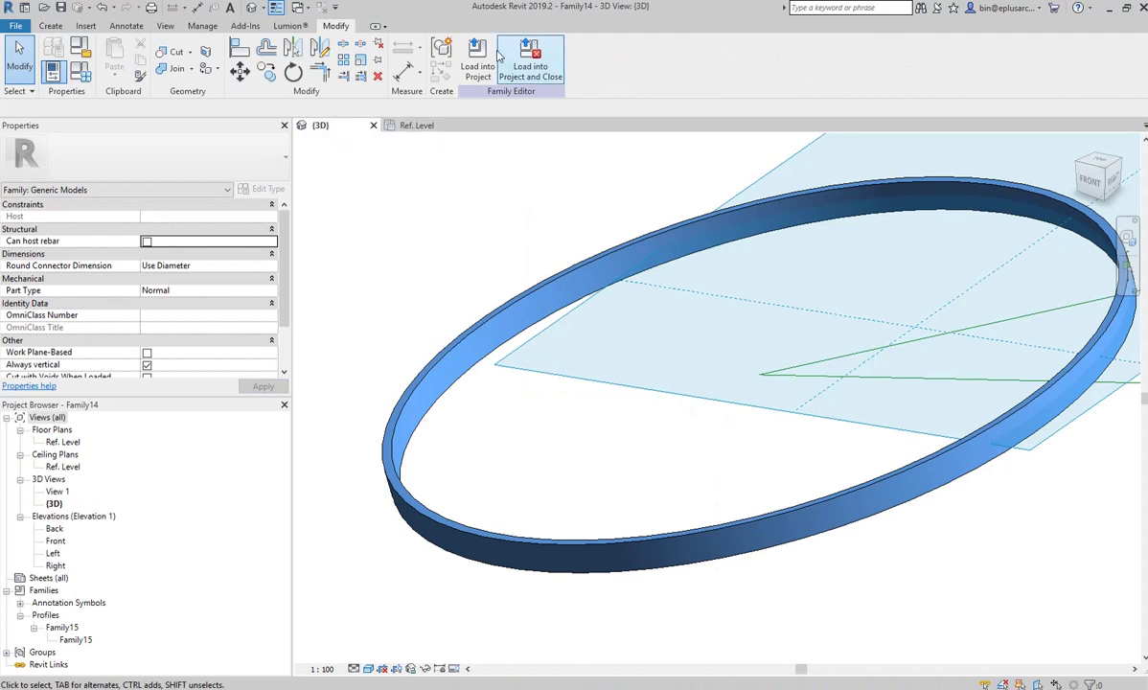
# Load the ring family into Family16, cancel placement, and return to the ring's 3D view.
pyautogui.click(479, 73)
pyautogui.moveTo(654, 422); pyautogui.dragTo(635, 436, button='middle')
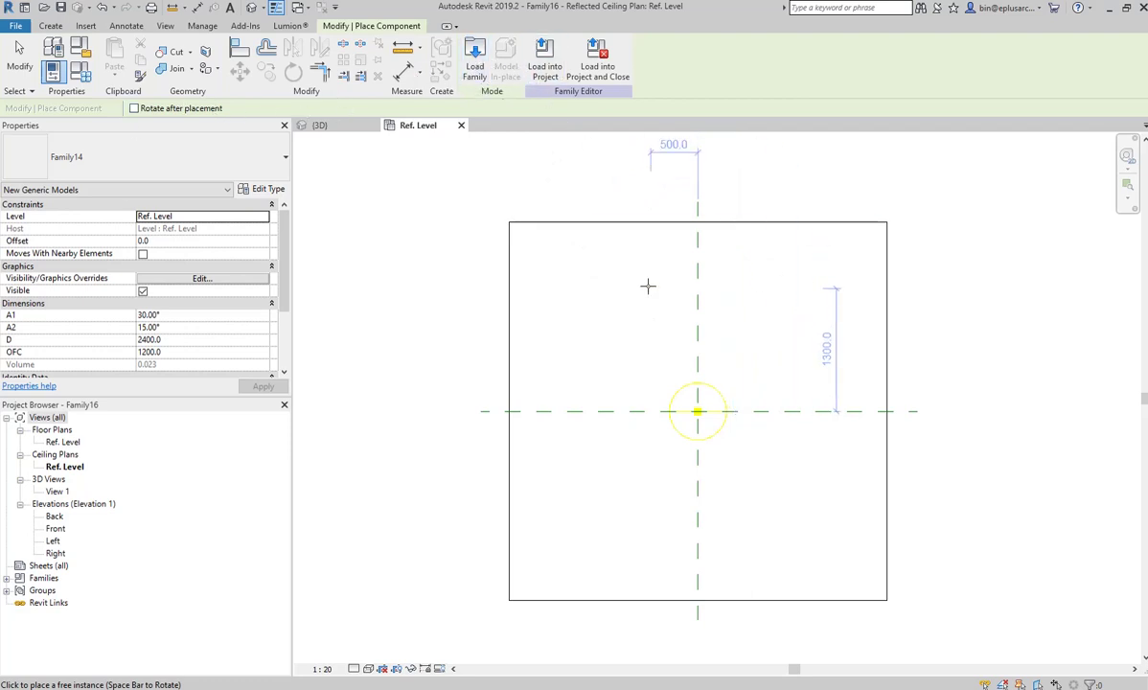
pyautogui.press('Escape')
pyautogui.click(305, 10)
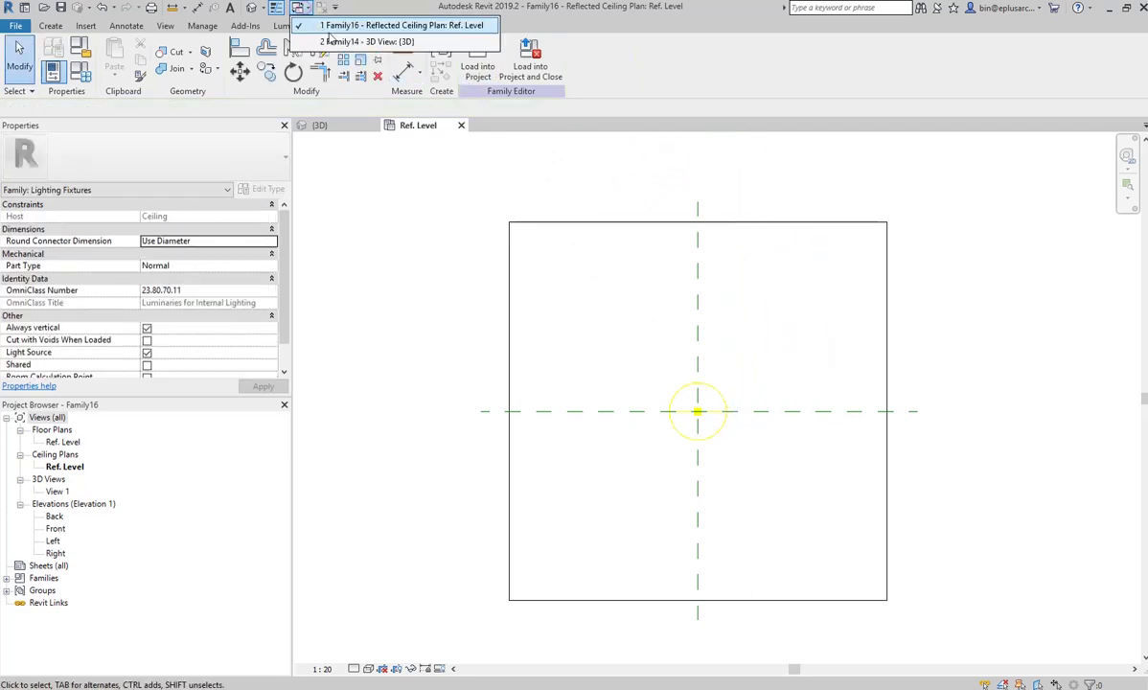
pyautogui.click(330, 42)
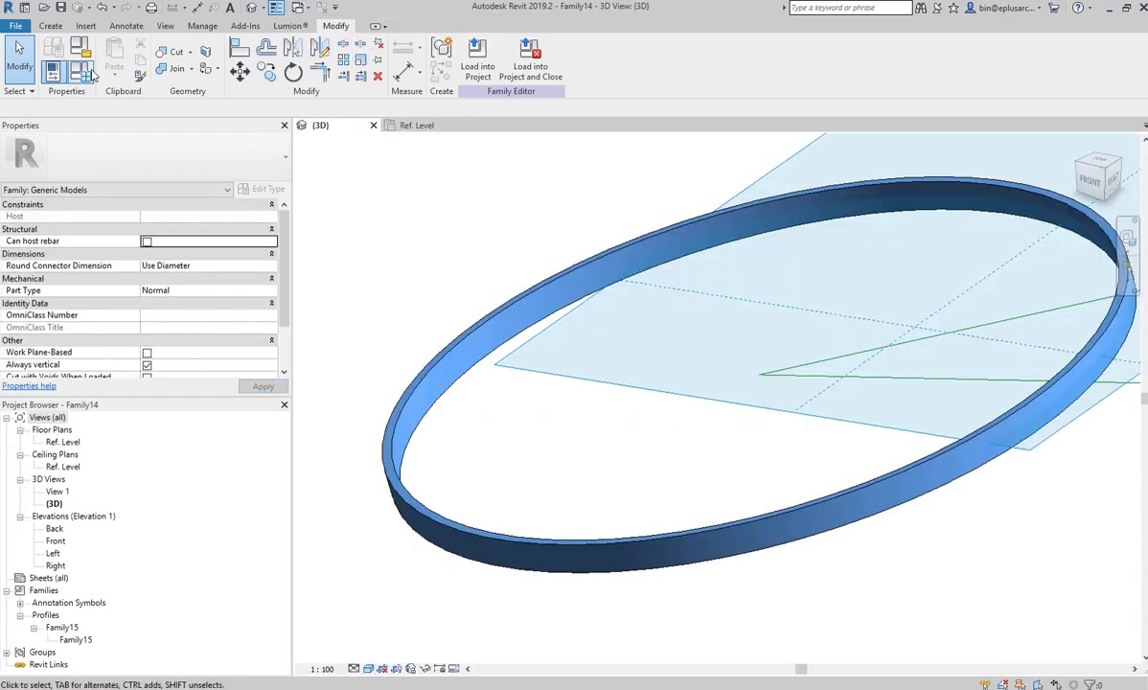
# Make Family14 Work Plane-Based without Always vertical, then reload and overwrite it in Family16.
pyautogui.click(84, 51)
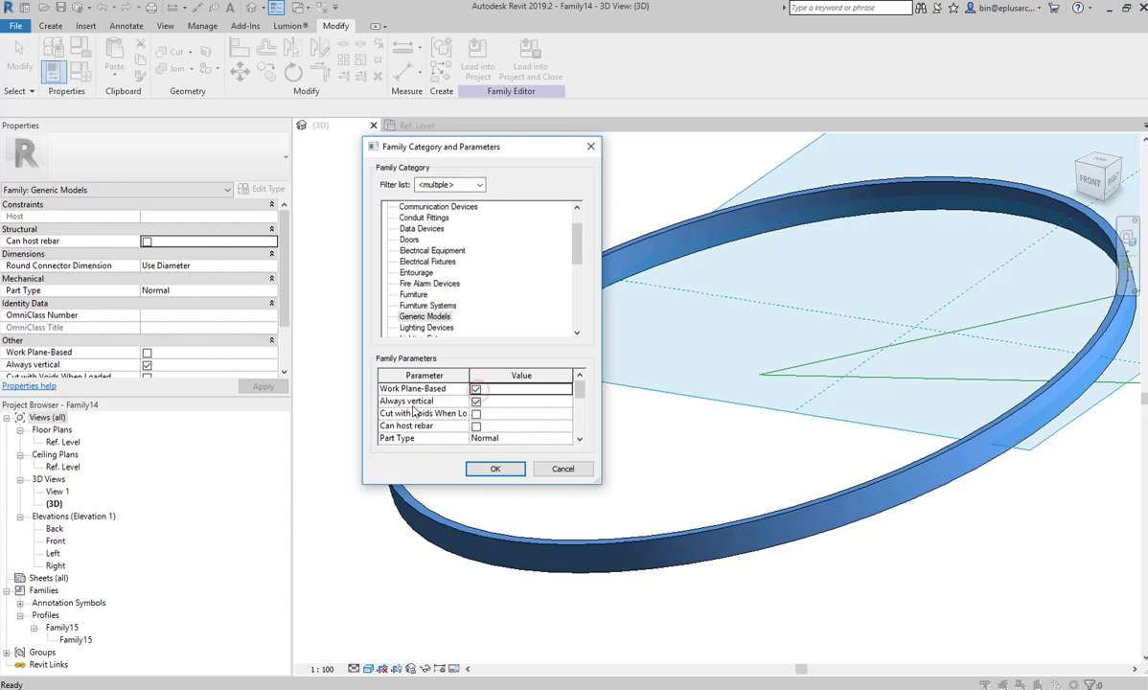
pyautogui.click(506, 469)
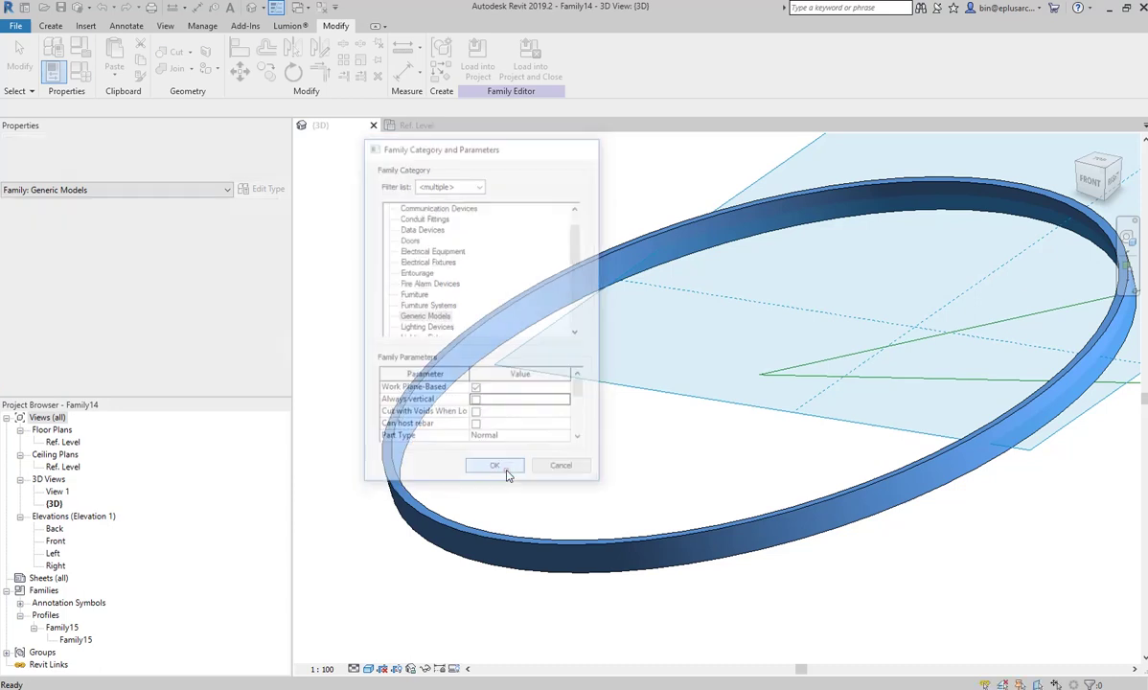
pyautogui.click(478, 69)
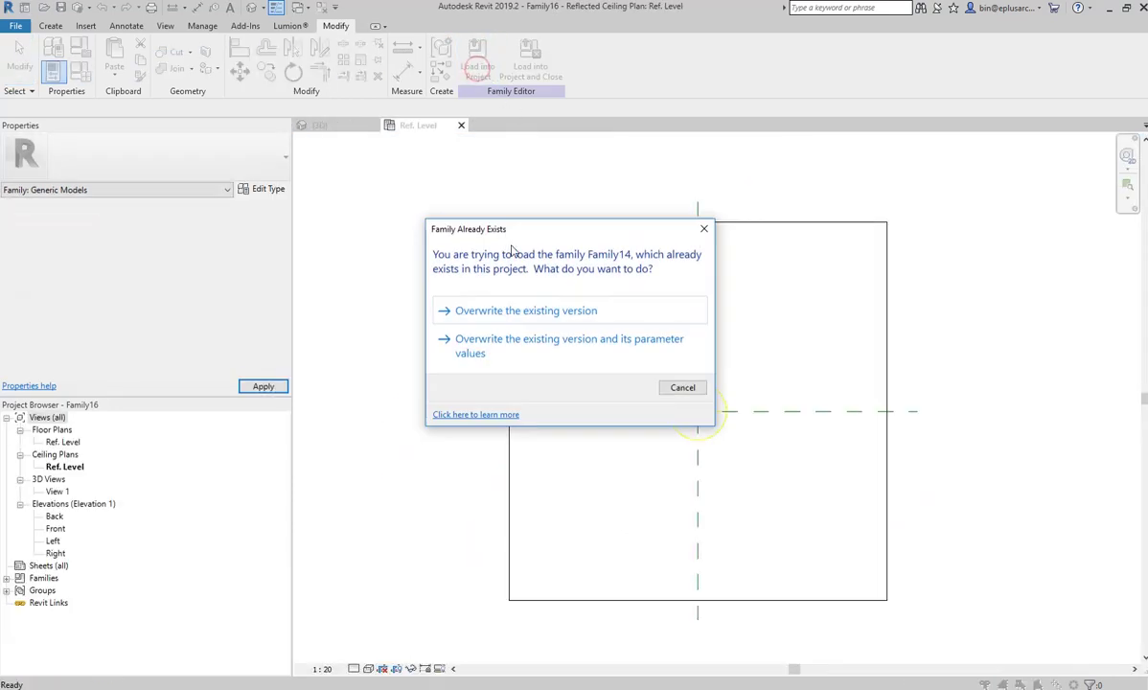
pyautogui.click(543, 312)
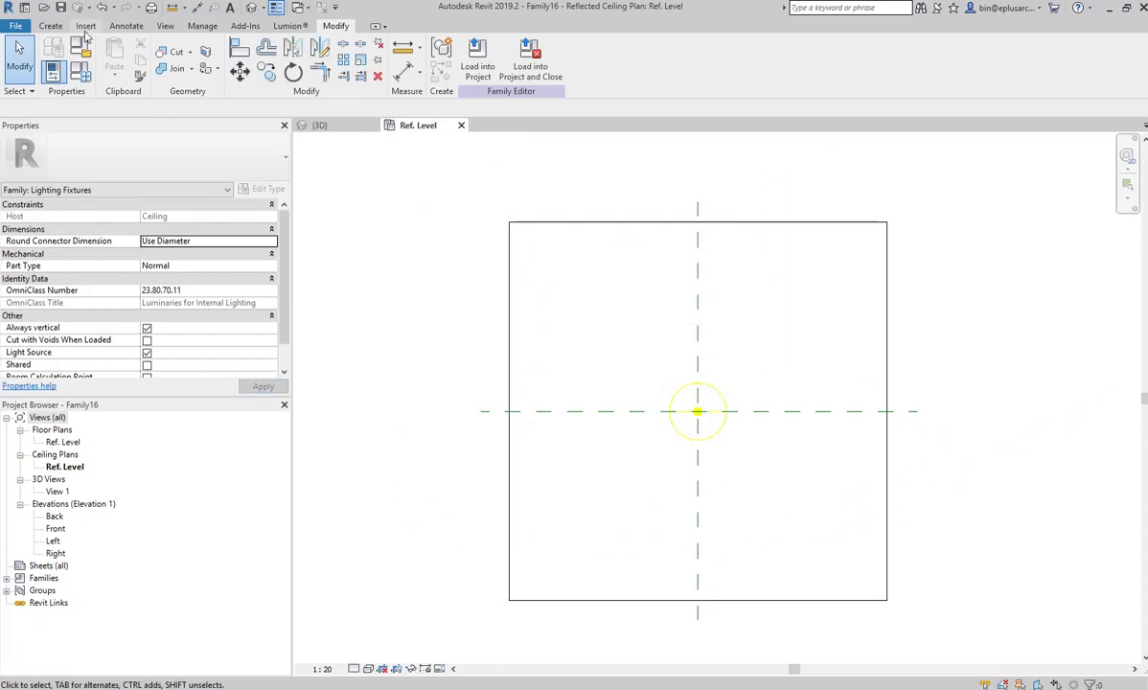
# Start placing the ring component on the Reference Plane : Ceiling work plane.
pyautogui.click(56, 27)
pyautogui.click(335, 60)
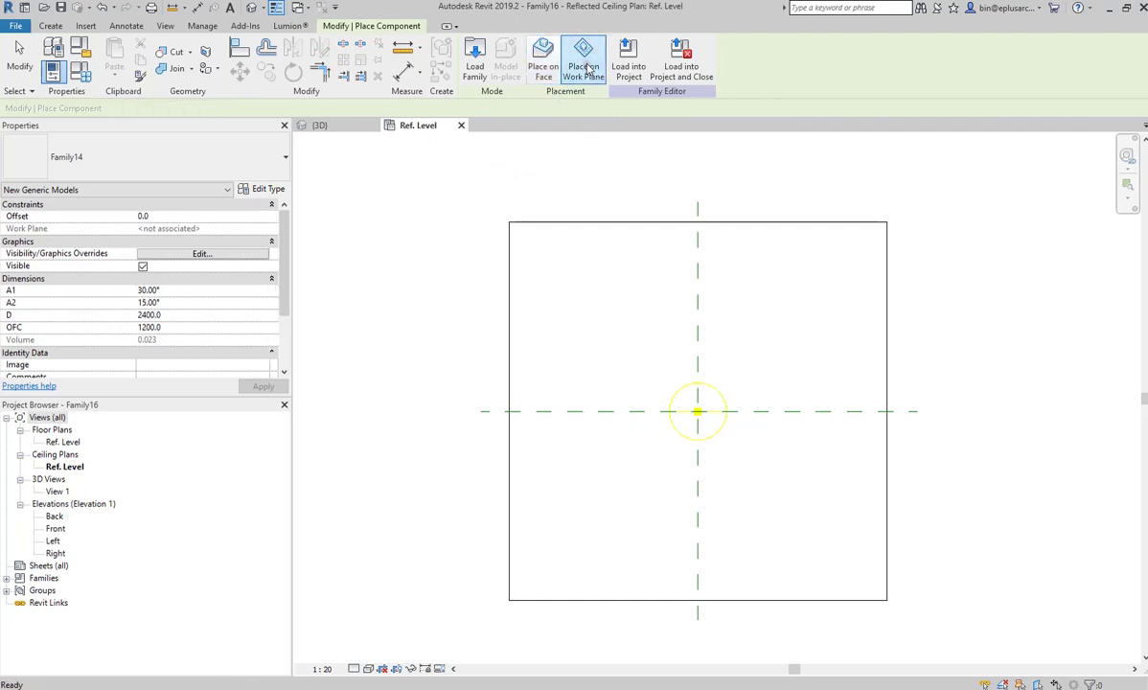
pyautogui.click(582, 60)
pyautogui.click(354, 108)
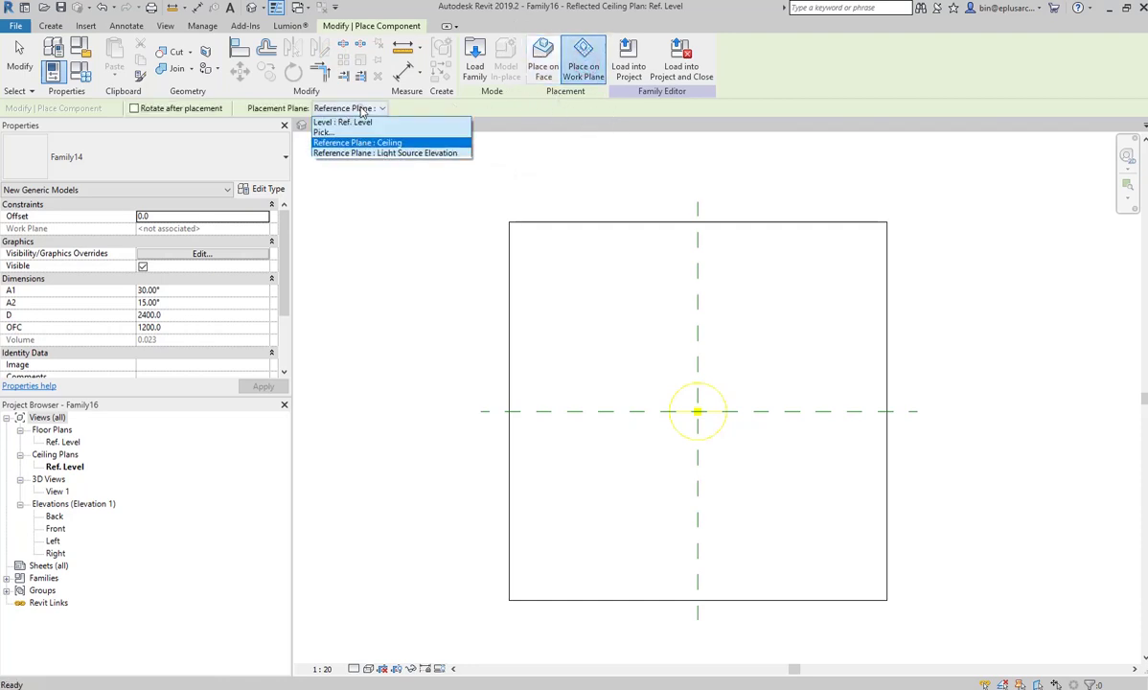
pyautogui.click(406, 148)
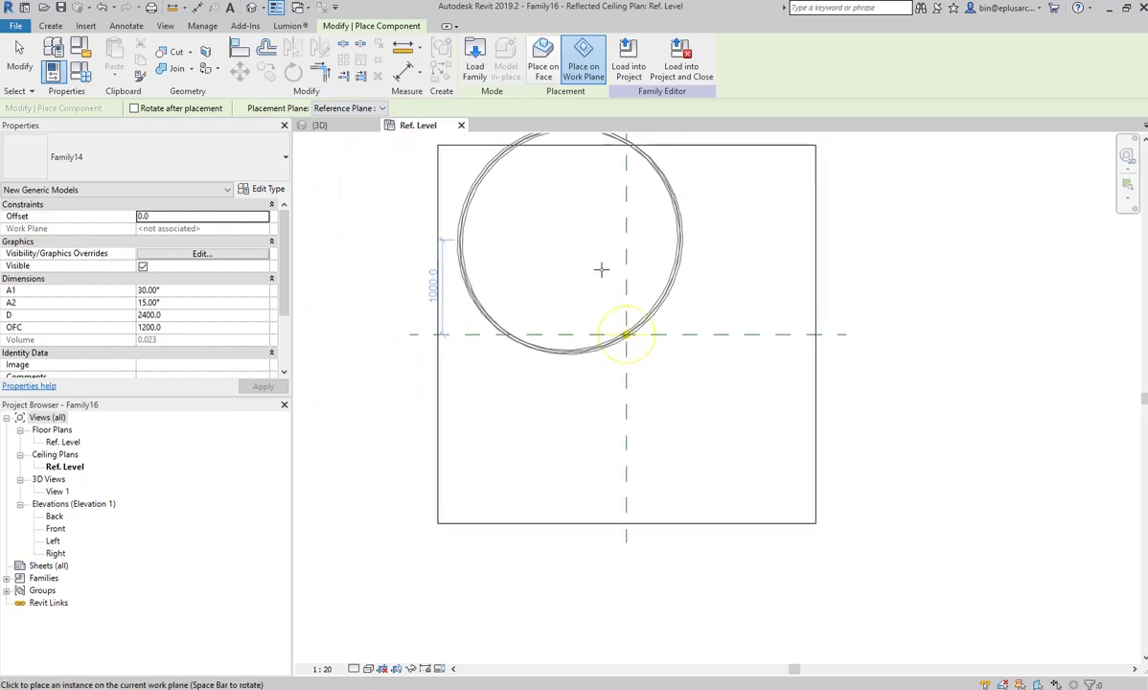
# Place four rings at upper right, upper left, lower left and lower right of centre.
pyautogui.scroll(-1, 603, 318)
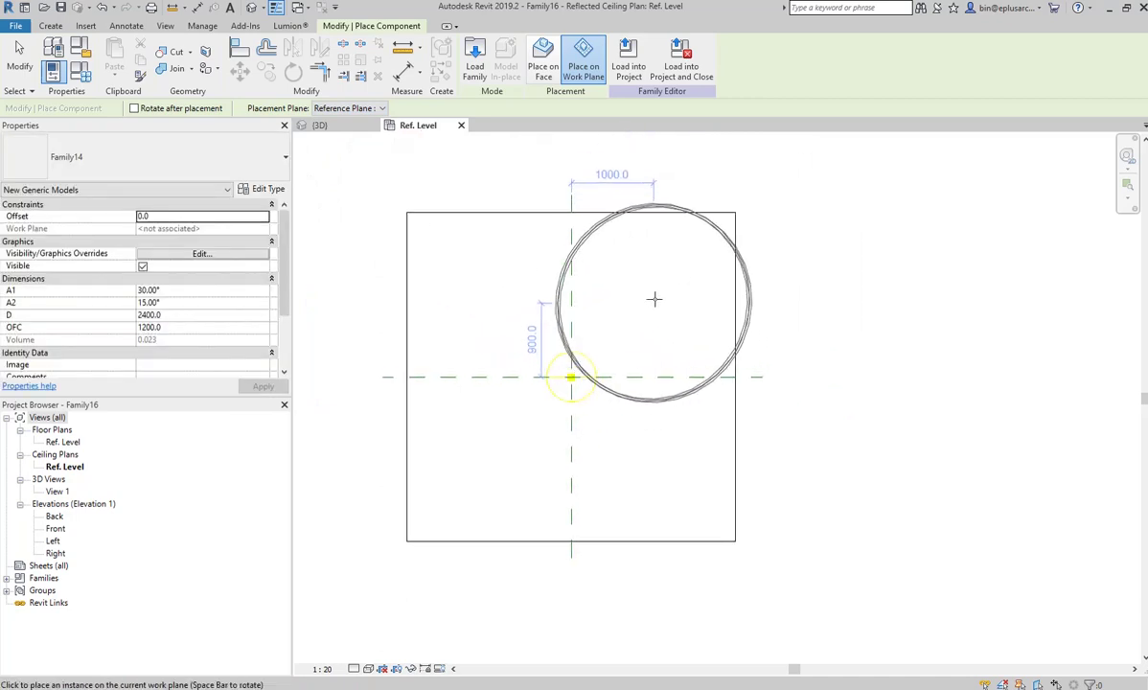
pyautogui.click(654, 299)
pyautogui.click(512, 310)
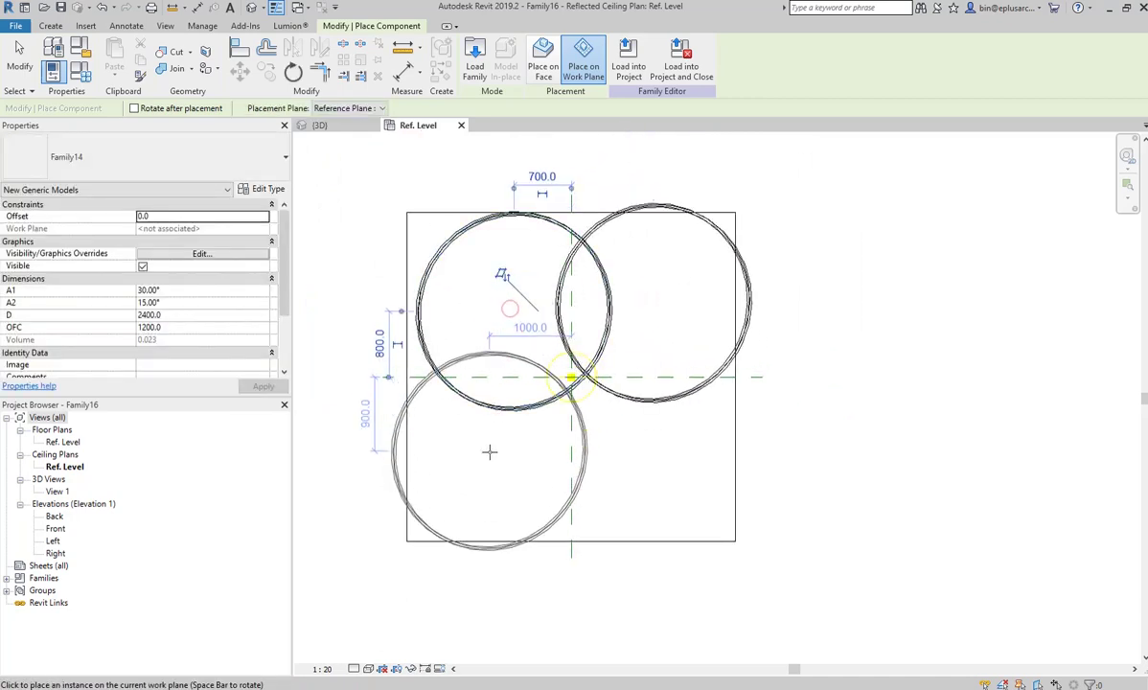
pyautogui.click(490, 451)
pyautogui.click(646, 467)
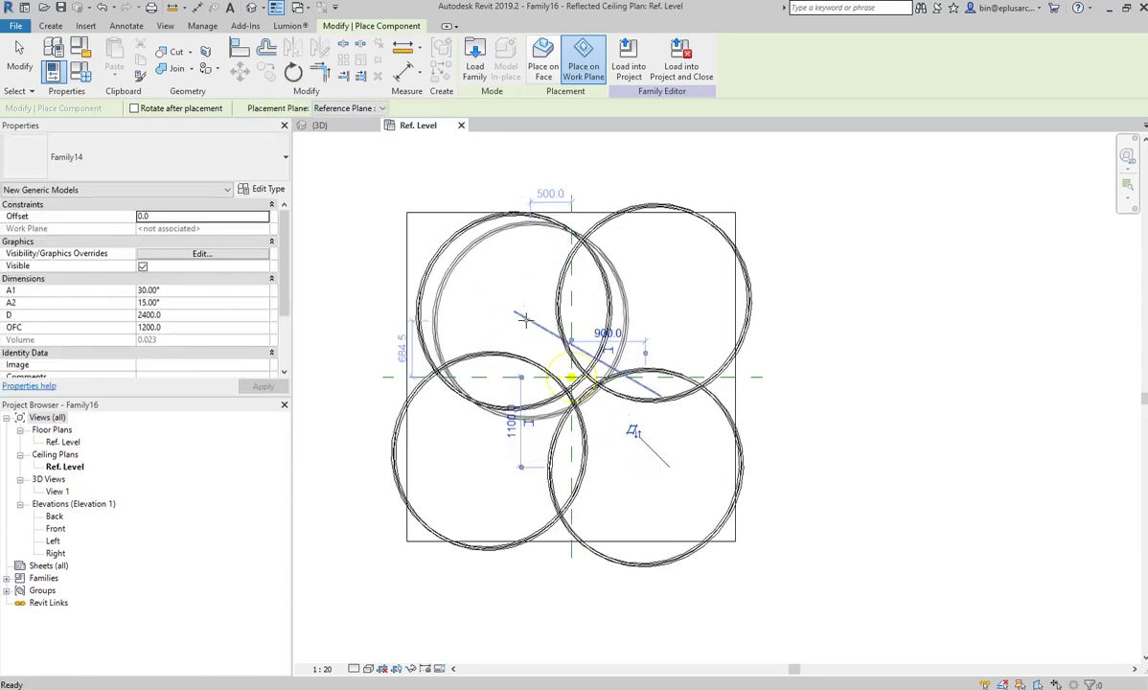
pyautogui.press('Escape')
# Open the default 3D view and orbit around the four placed rings.
pyautogui.click(251, 8)
pyautogui.moveTo(537, 249)
pyautogui.keyDown('shift'); pyautogui.mouseDown(button='middle')
pyautogui.moveTo(600, 189)
pyautogui.moveTo(653, 248)
pyautogui.mouseUp(button='middle'); pyautogui.keyUp('shift')
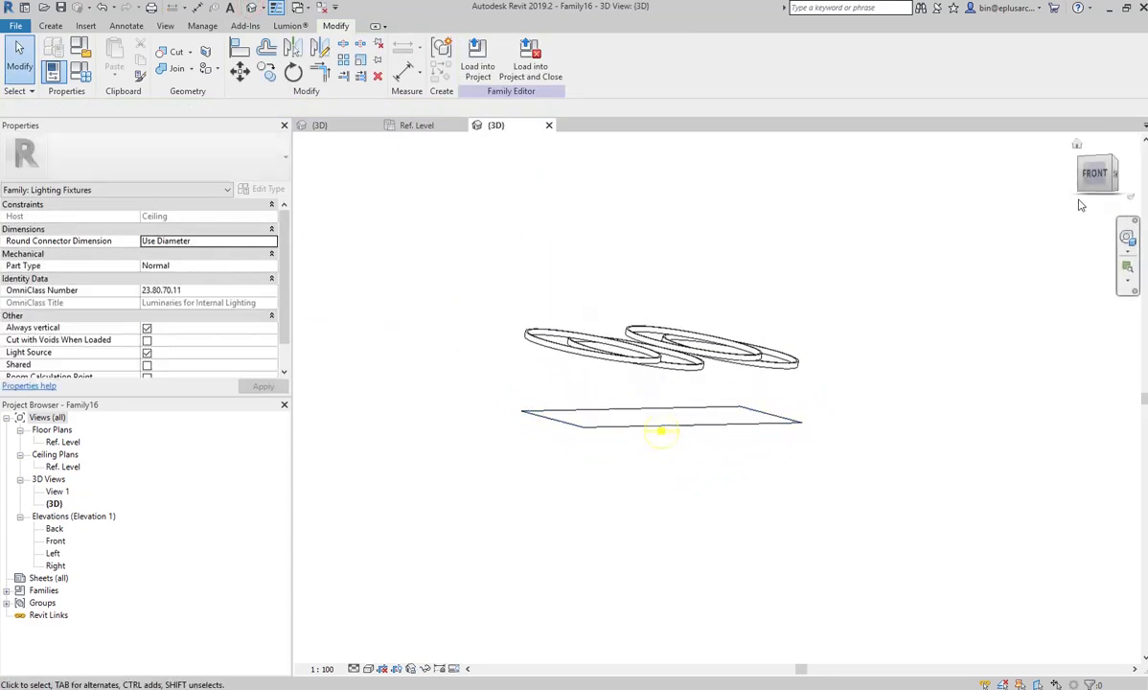
pyautogui.moveTo(1089, 187); pyautogui.dragTo(884, 221)
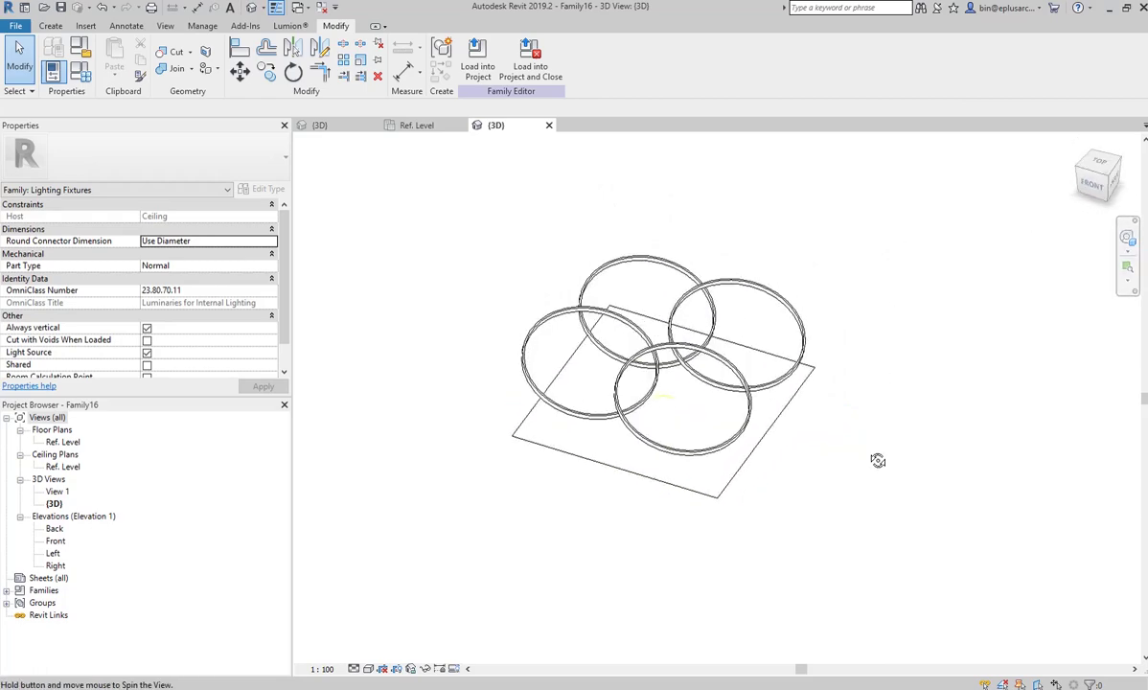
# Drag each of the four rings down so they hang below the reference plane.
pyautogui.moveTo(884, 220); pyautogui.dragTo(874, 313)
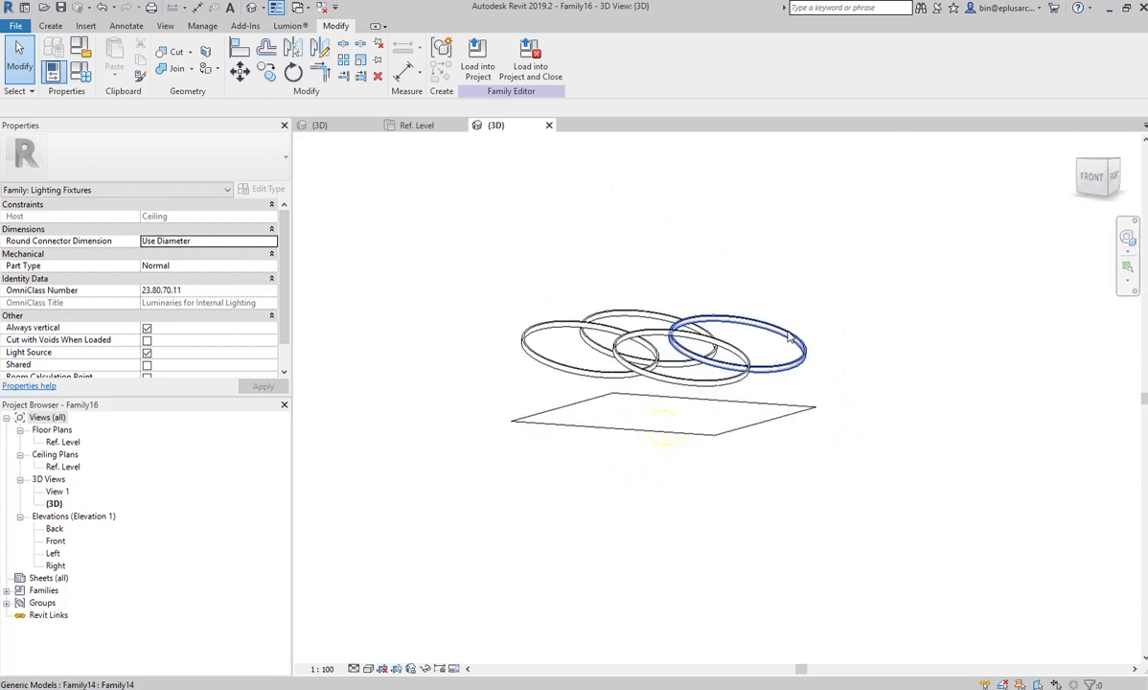
pyautogui.click(747, 320)
pyautogui.moveTo(747, 320); pyautogui.dragTo(748, 457)
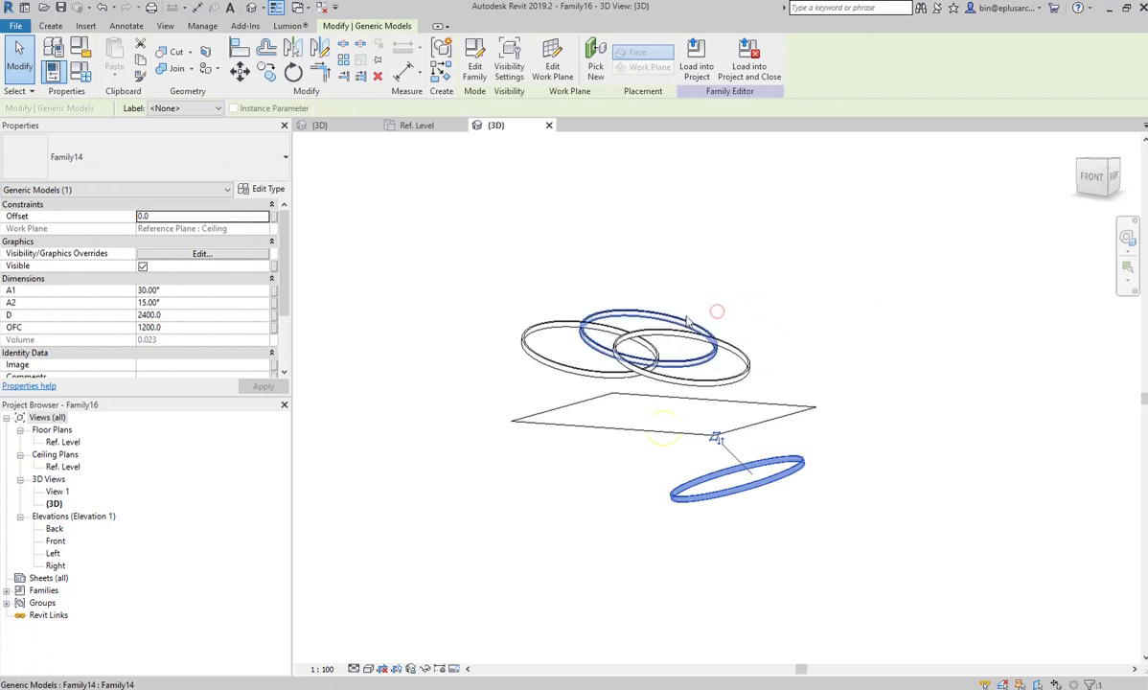
pyautogui.click(642, 311)
pyautogui.moveTo(642, 312); pyautogui.dragTo(642, 447)
pyautogui.click(661, 333)
pyautogui.moveTo(661, 332); pyautogui.dragTo(661, 470)
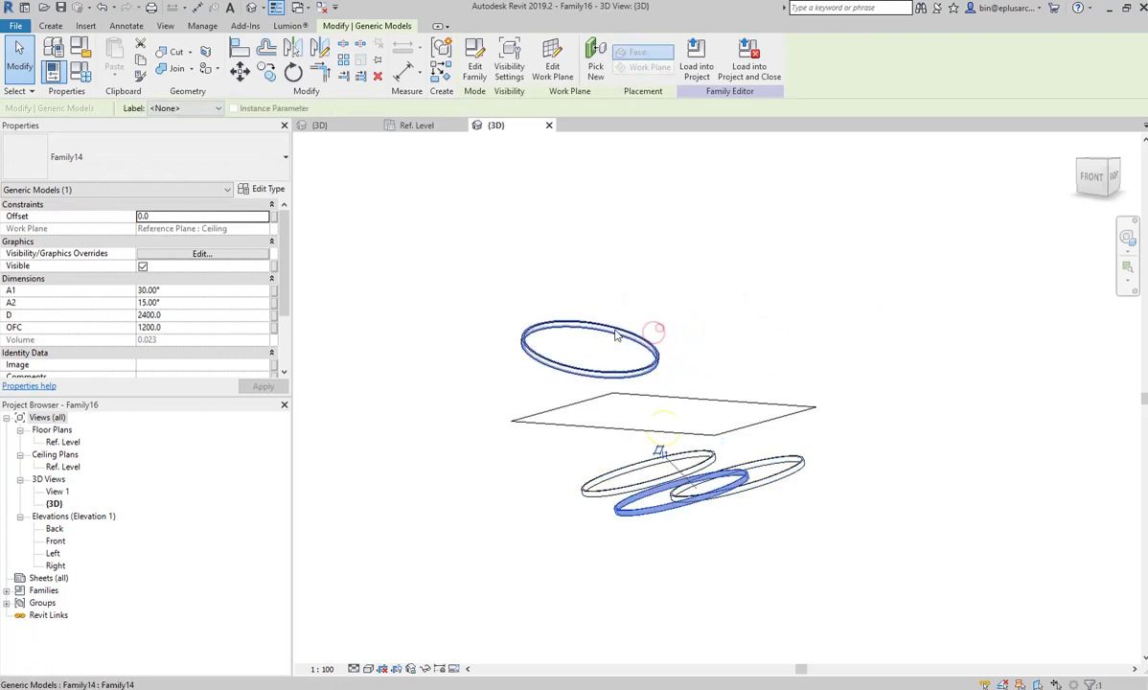
pyautogui.click(591, 321)
pyautogui.moveTo(591, 321); pyautogui.dragTo(591, 443)
pyautogui.keyDown('shift'); pyautogui.moveTo(591, 443); pyautogui.dragTo(747, 368, button='middle'); pyautogui.keyUp('shift')
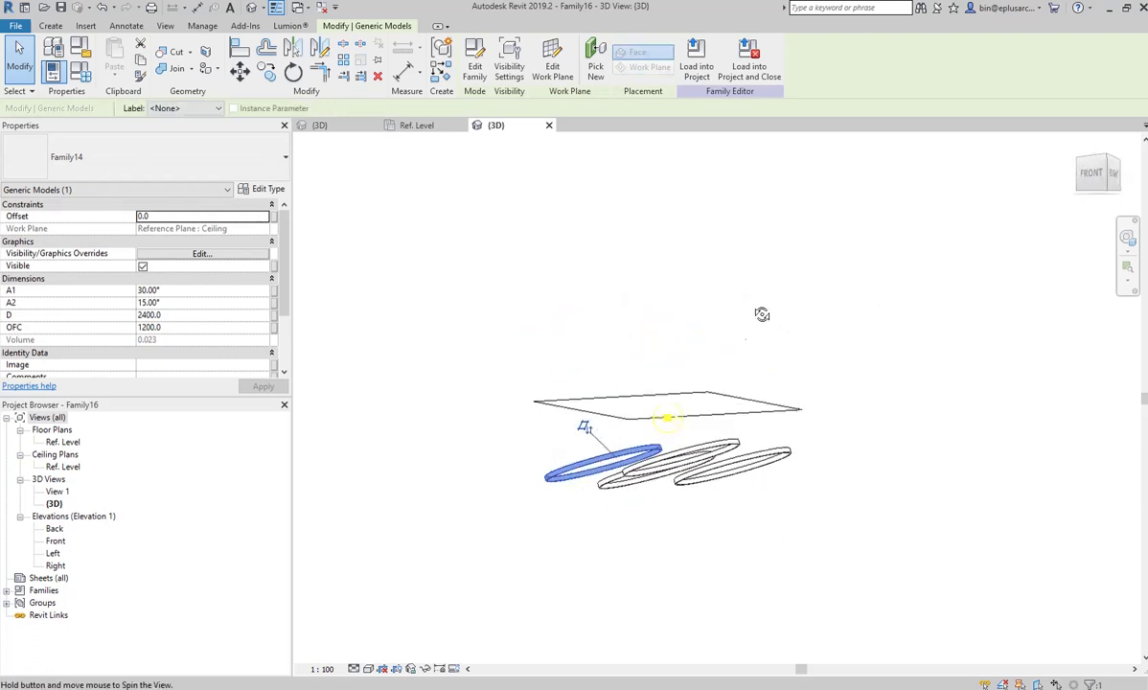
# Open the Ref. Level floor plan and bring the four rings into view.
pyautogui.doubleClick(64, 442)
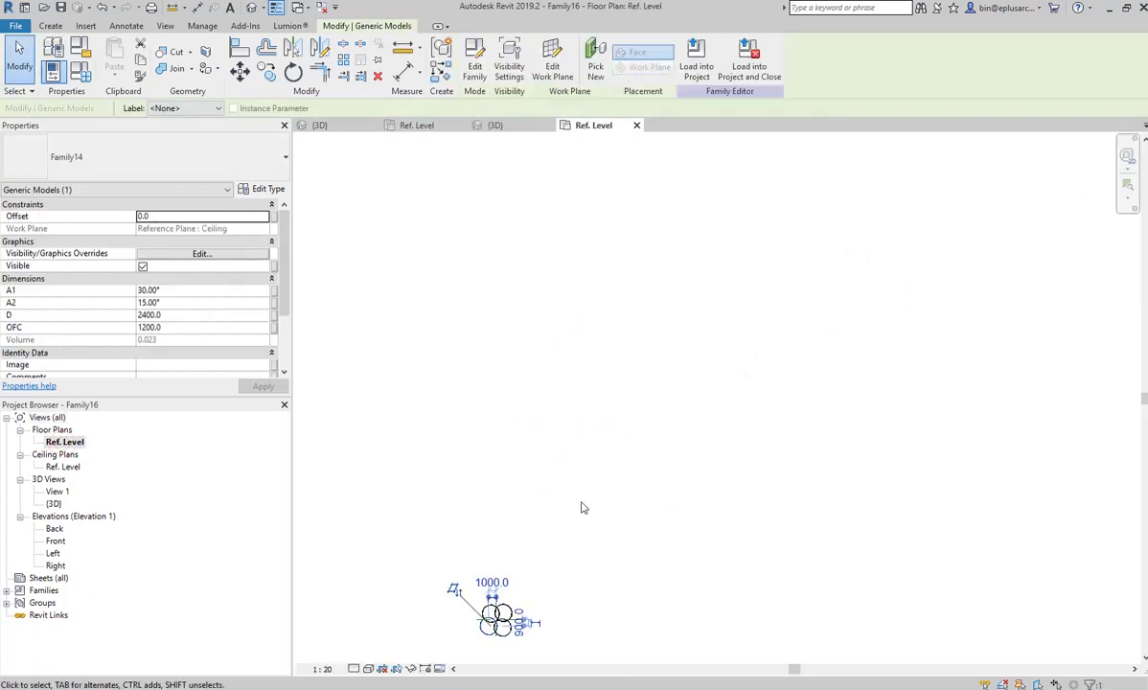
pyautogui.moveTo(581, 508); pyautogui.dragTo(582, 278, button='middle')
pyautogui.scroll(5, 590, 316)
pyautogui.press('Escape')
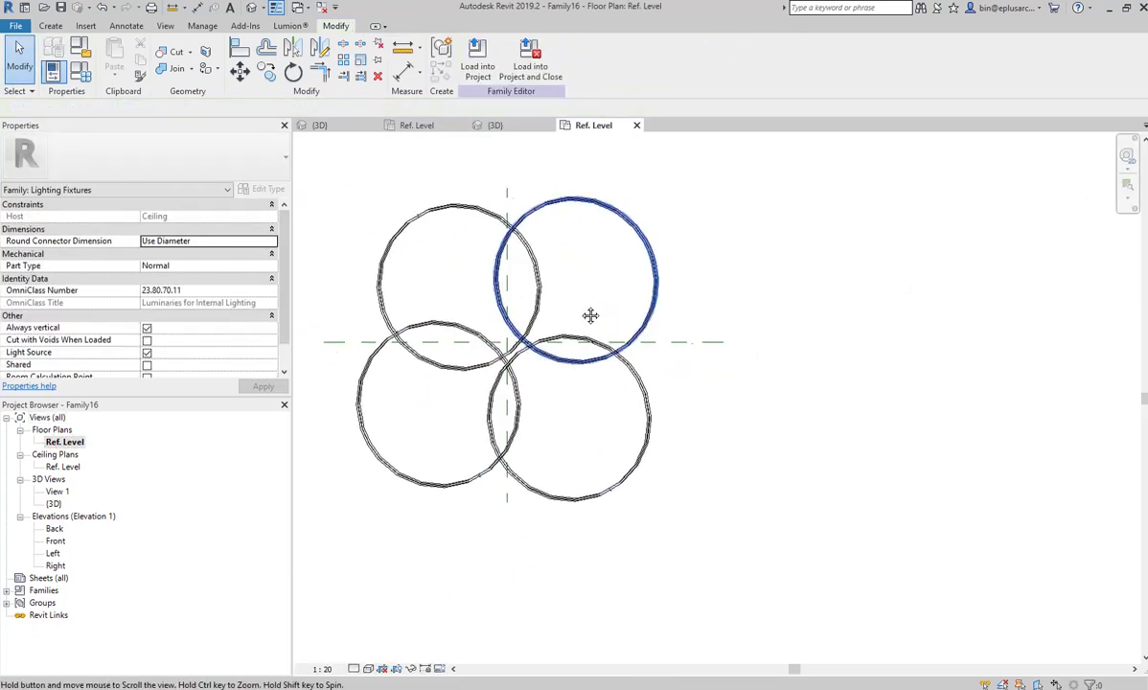
# Drag three rings onto the reference-plane intersection, leaving the lower-left ring offset.
pyautogui.click(601, 211)
pyautogui.moveTo(633, 222); pyautogui.dragTo(565, 284)
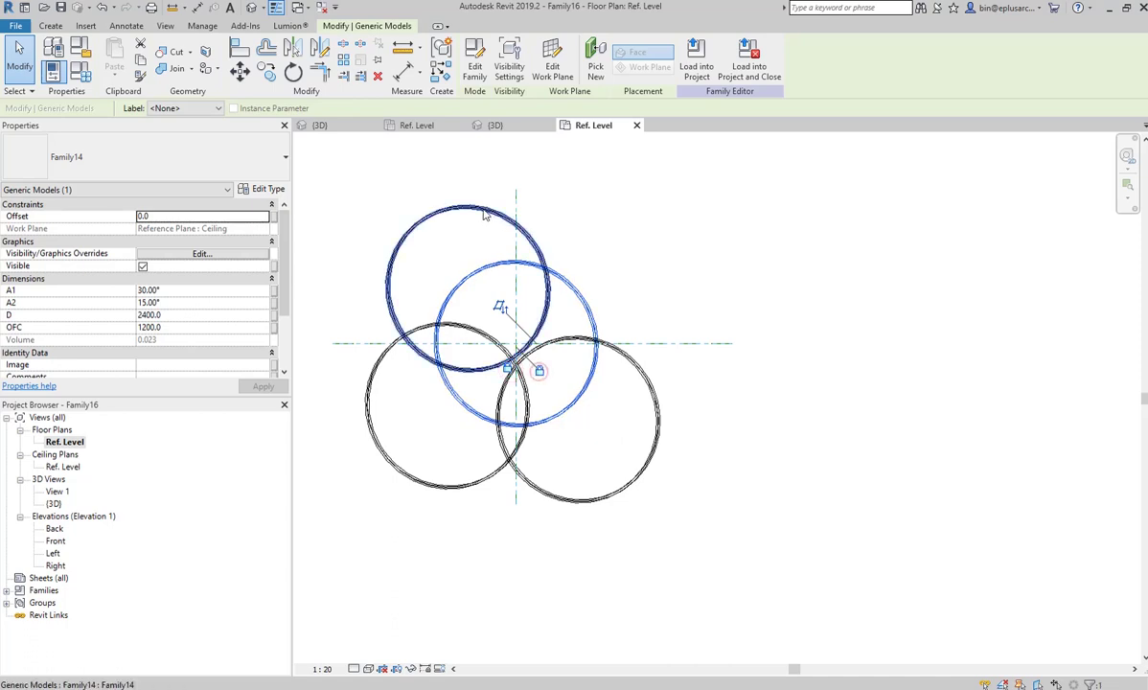
pyautogui.moveTo(486, 216); pyautogui.dragTo(530, 275)
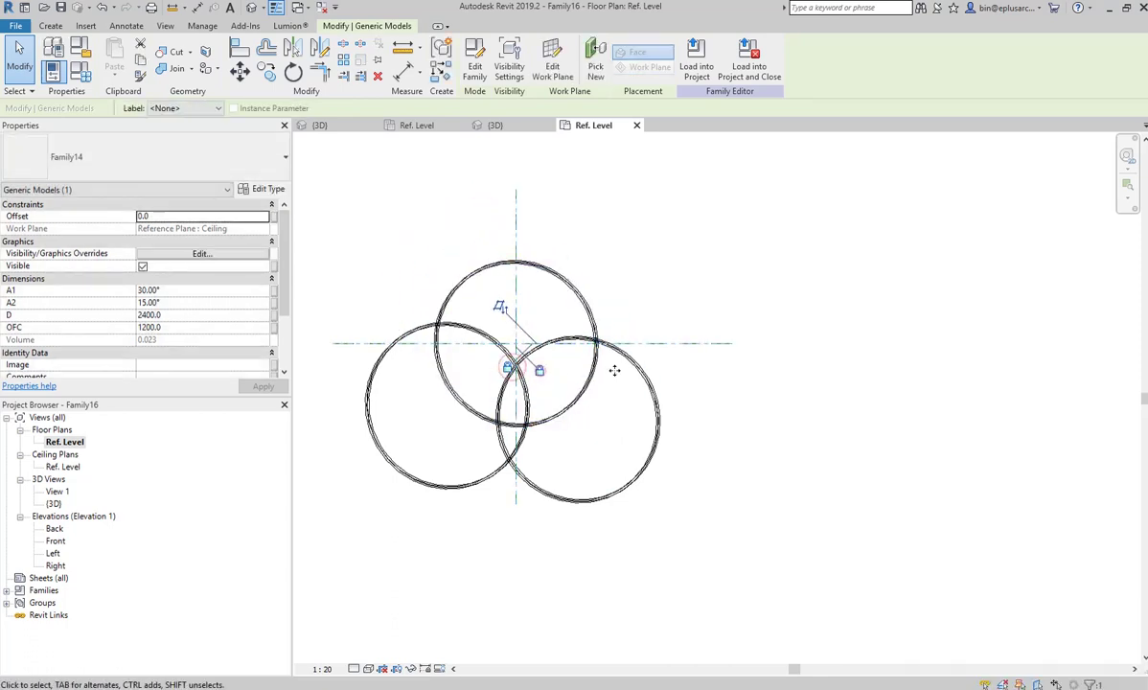
pyautogui.moveTo(614, 370); pyautogui.dragTo(572, 295)
pyautogui.click(507, 374)
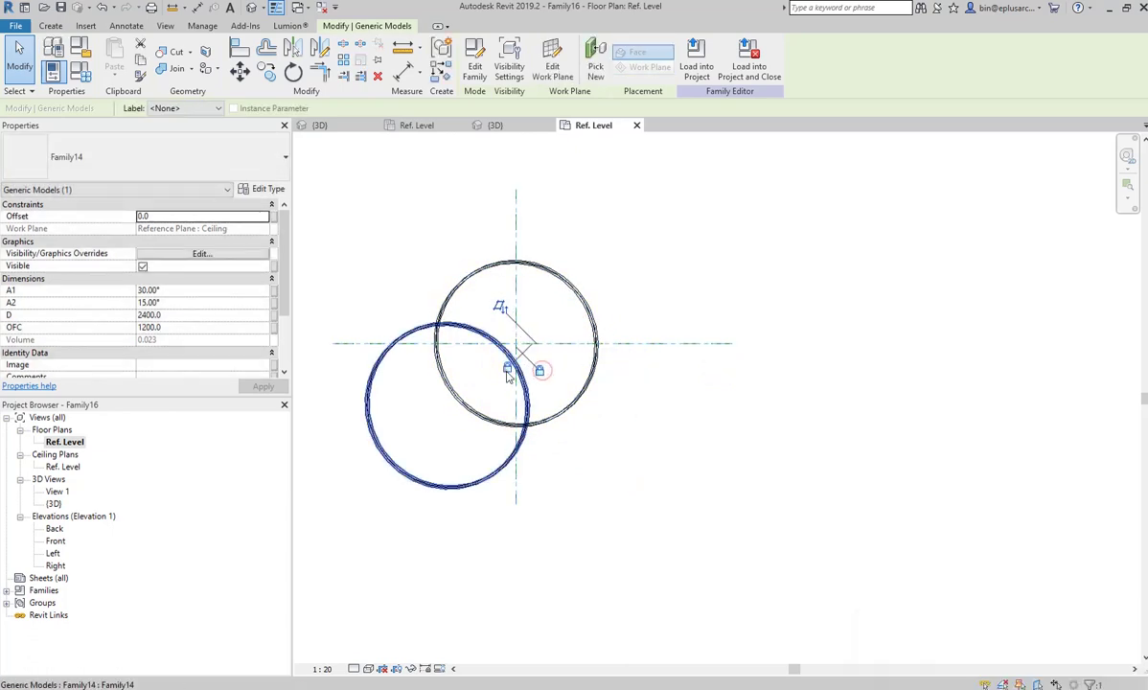
pyautogui.press('Escape')
pyautogui.moveTo(518, 368); pyautogui.dragTo(540, 358, button='middle')
# Use Align (AL) to snap the lower-left ring to the horizontal and vertical reference planes.
pyautogui.press('a')
pyautogui.press('l')
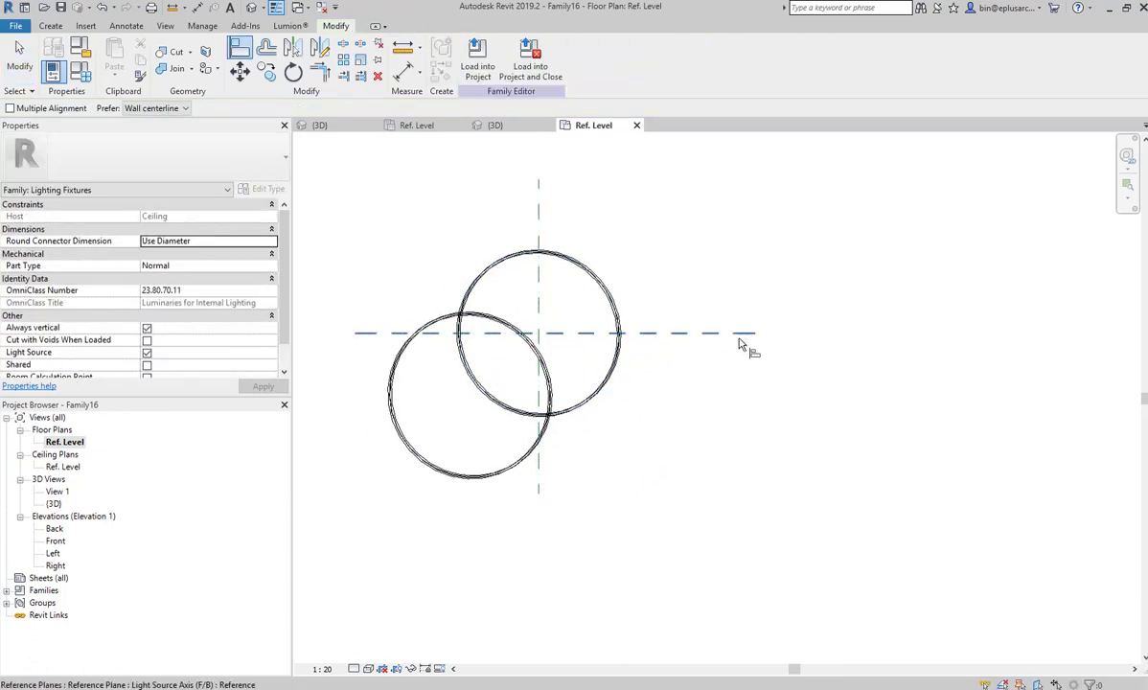
pyautogui.click(738, 336)
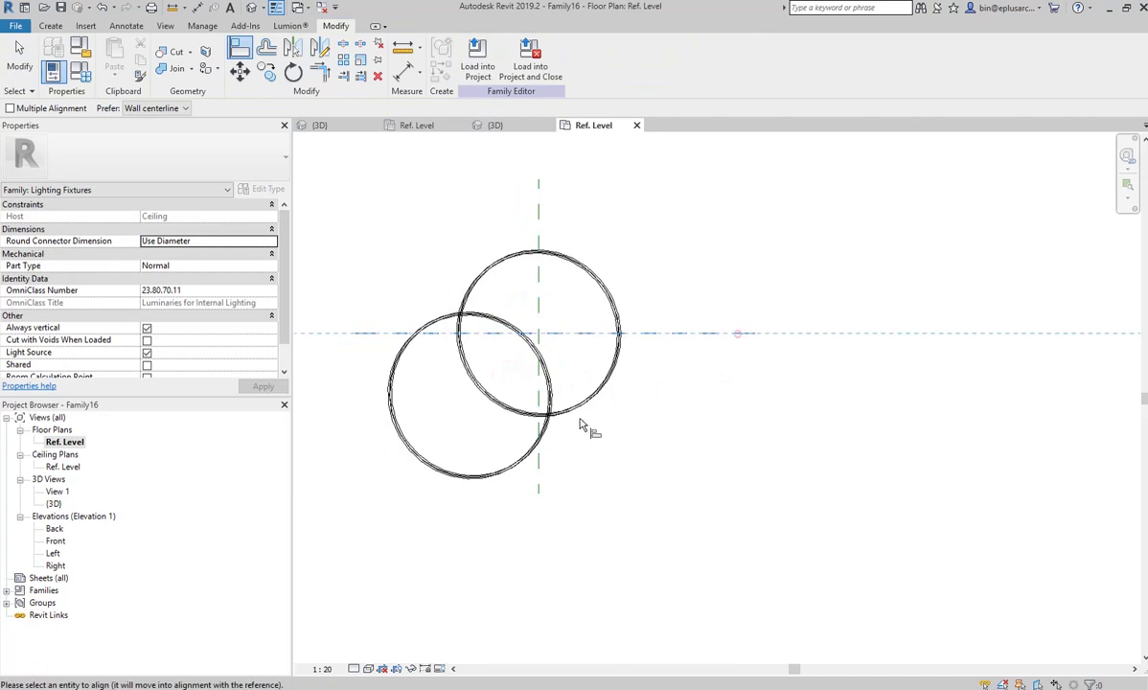
pyautogui.click(427, 398)
pyautogui.click(538, 464)
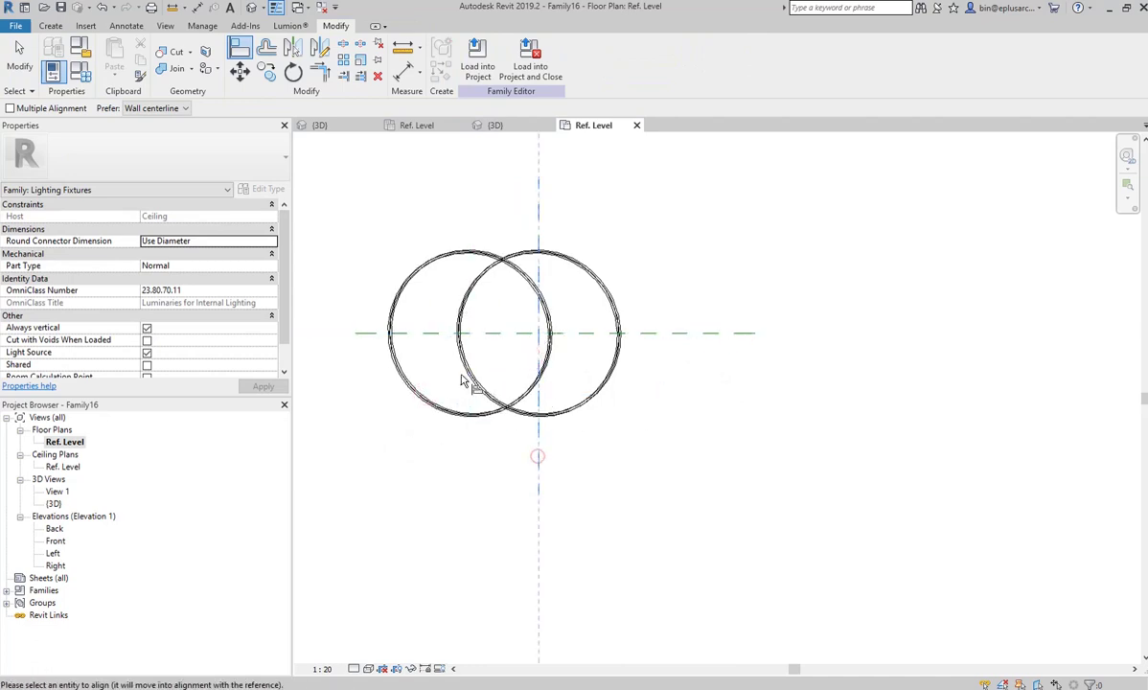
pyautogui.click(470, 389)
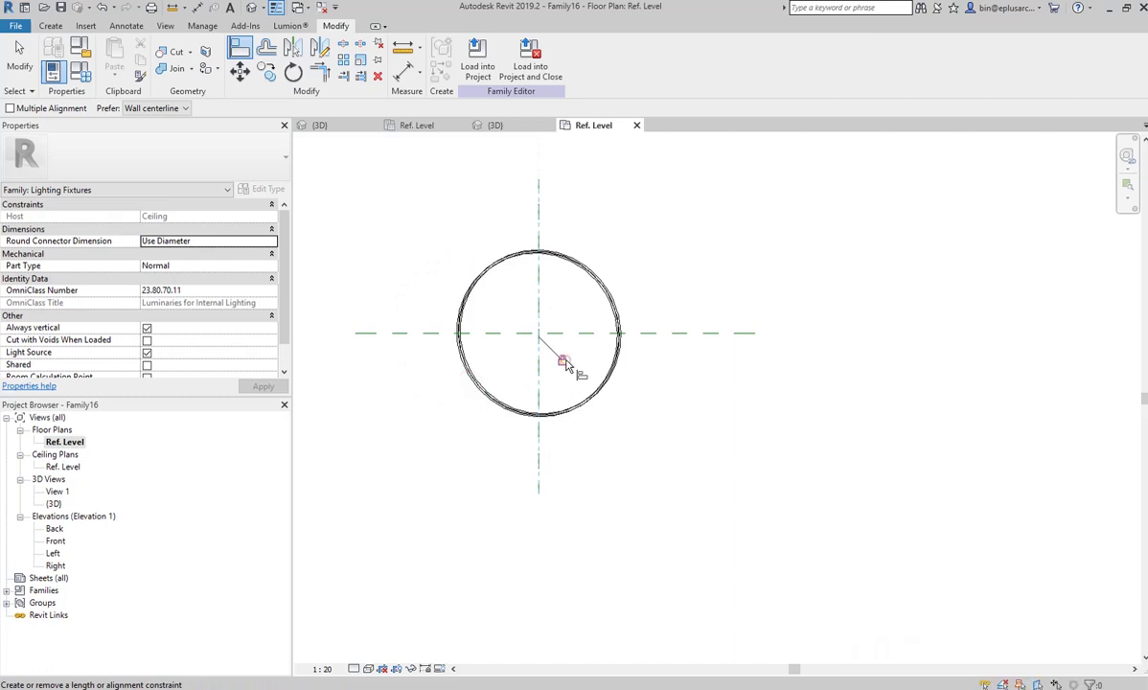
pyautogui.moveTo(573, 383); pyautogui.dragTo(591, 396, button='middle')
pyautogui.press('Escape')
pyautogui.moveTo(452, 350); pyautogui.dragTo(484, 360, button='middle')
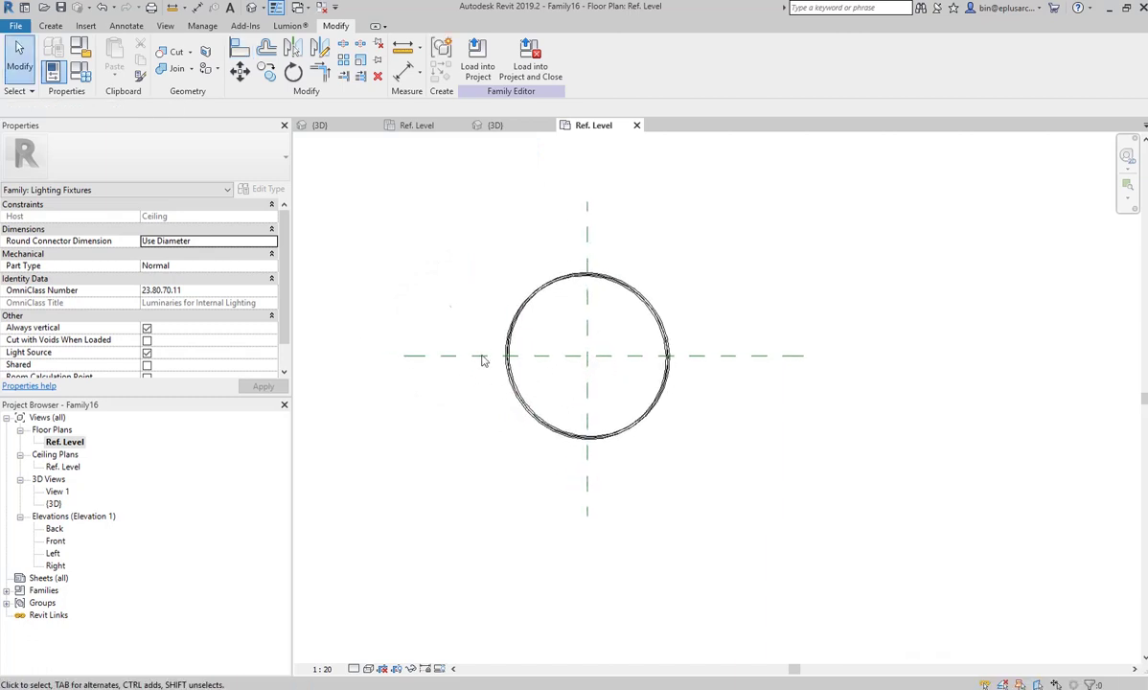
# In the Front elevation, set the rings' OFC values to 1500, 1800 and 2100.
pyautogui.doubleClick(54, 540)
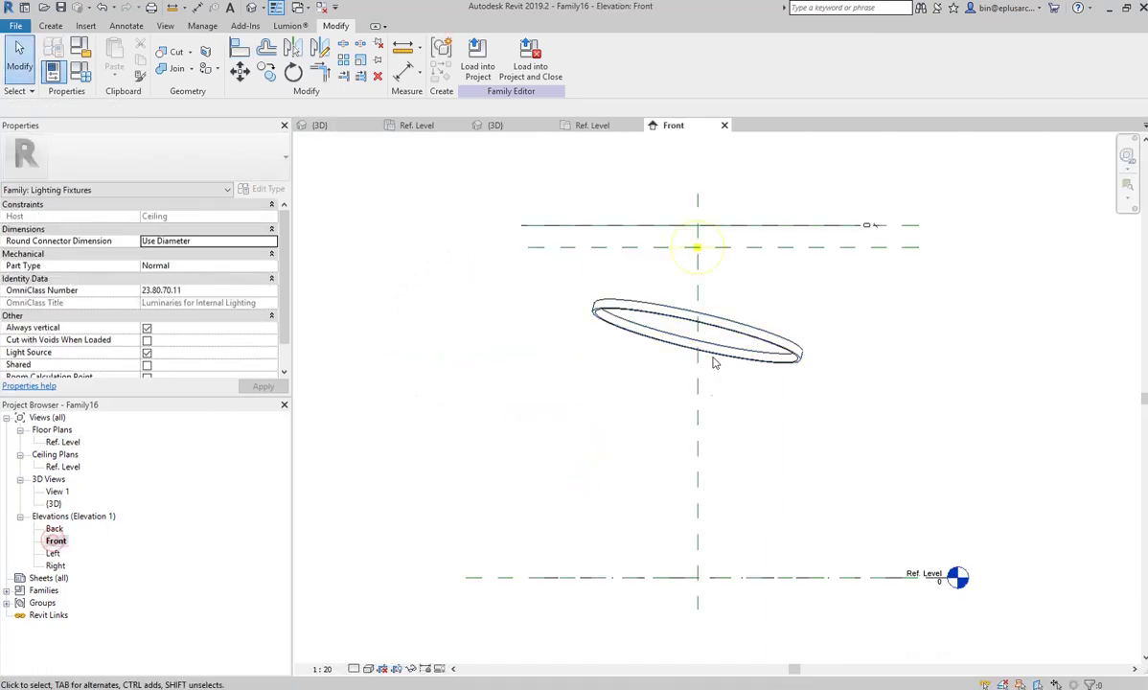
pyautogui.click(696, 319)
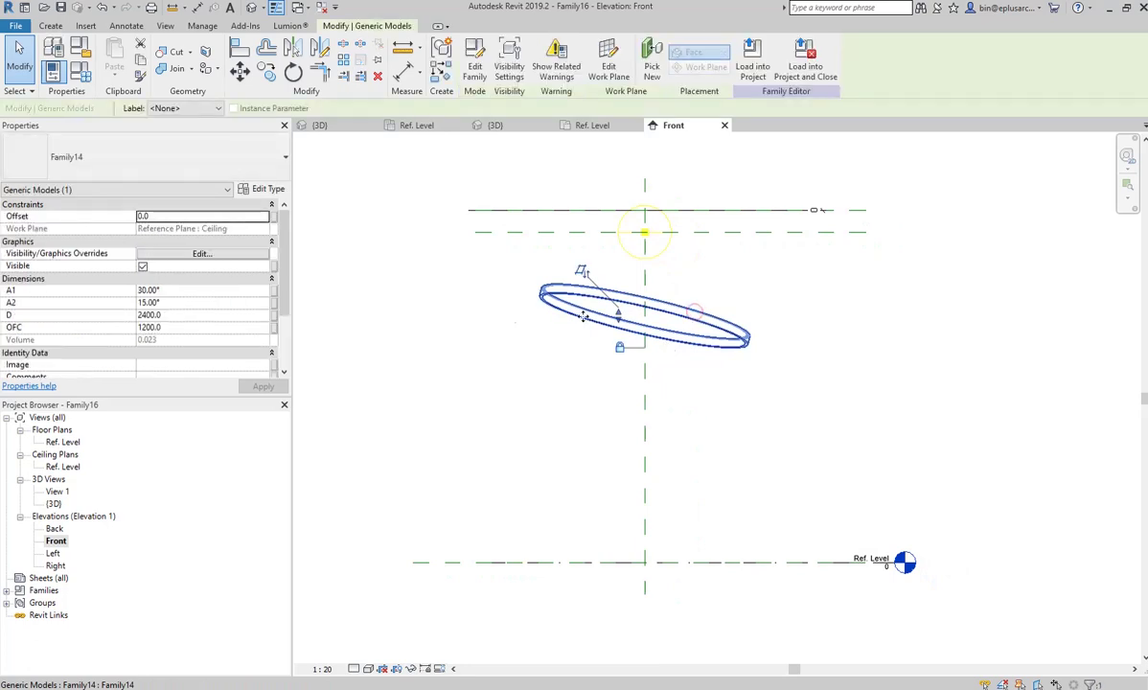
pyautogui.click(172, 327)
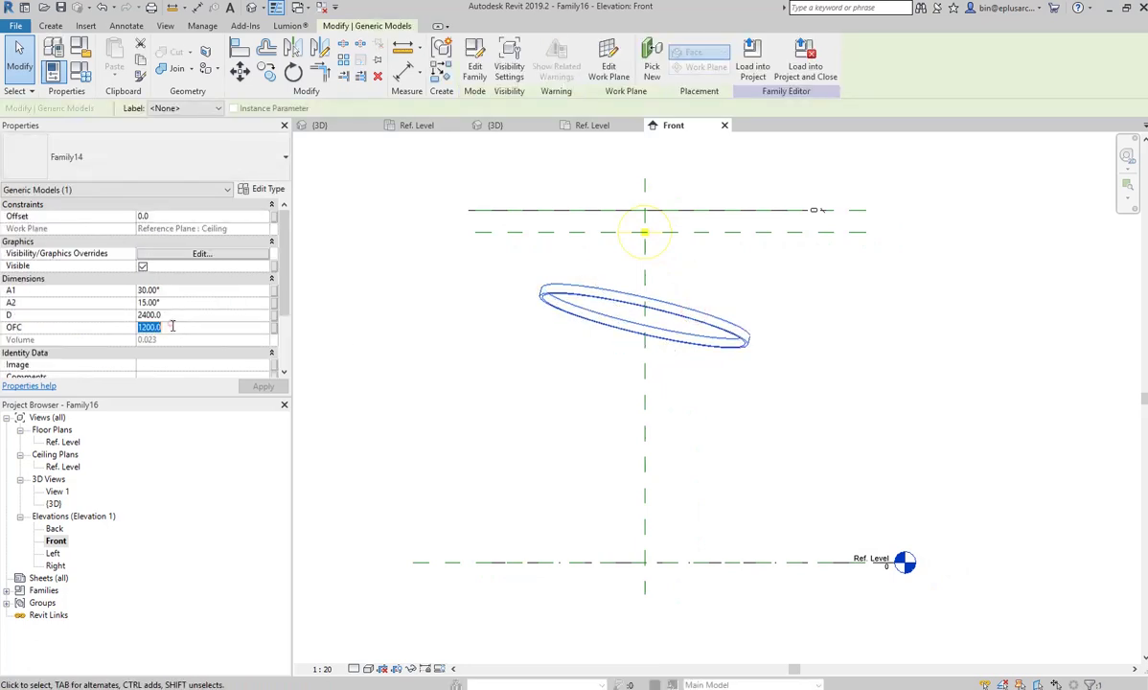
pyautogui.write('900')
pyautogui.write('1500')
pyautogui.press('Return')
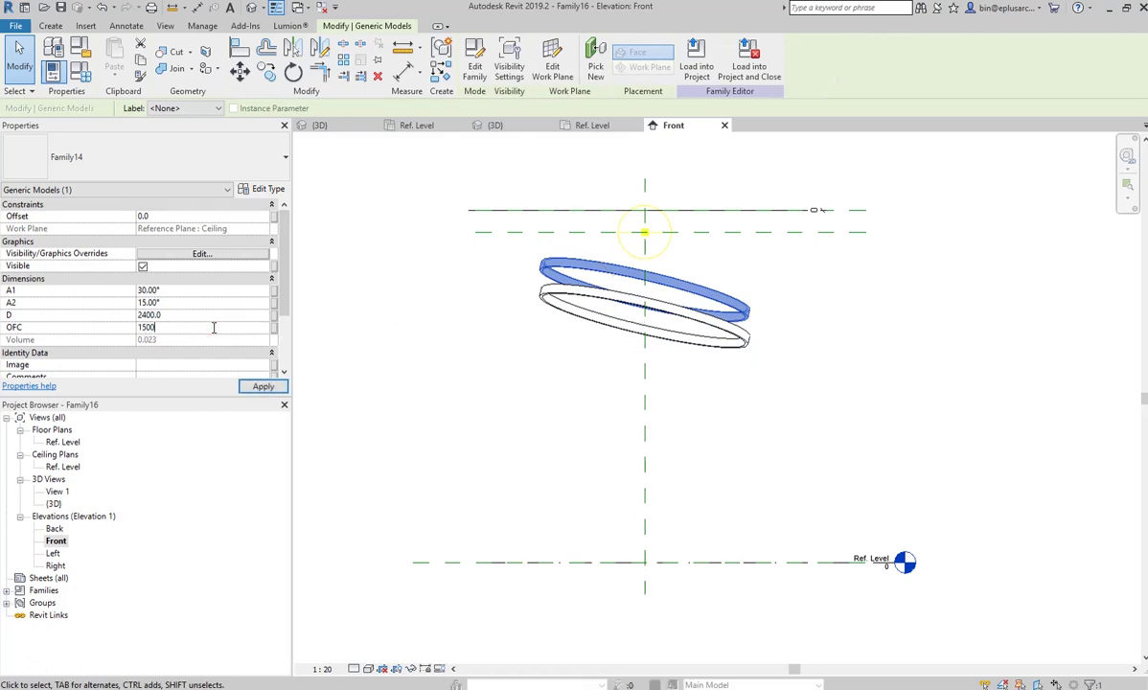
pyautogui.press('Return')
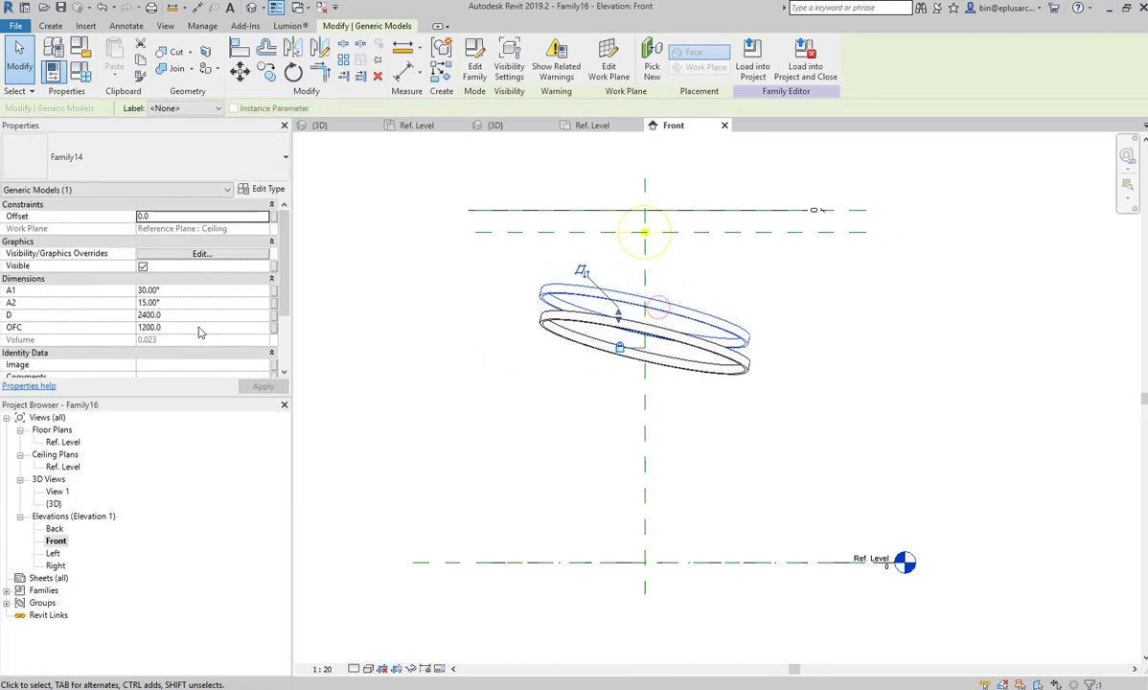
pyautogui.click(200, 330)
pyautogui.write('1800')
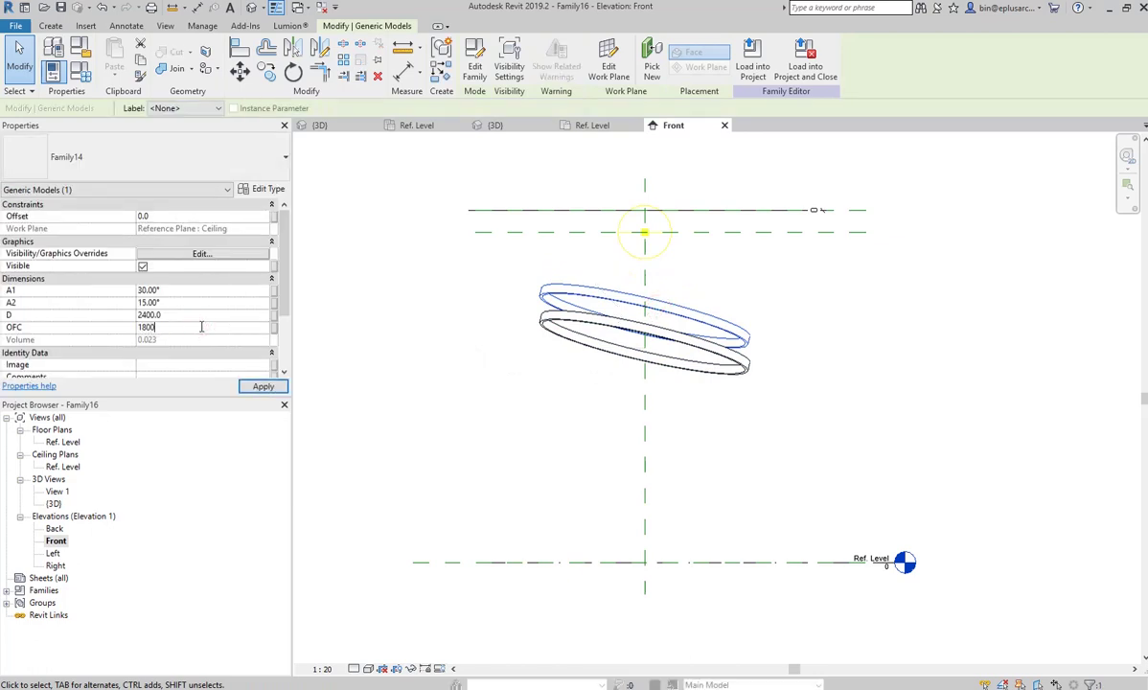
pyautogui.press('Return')
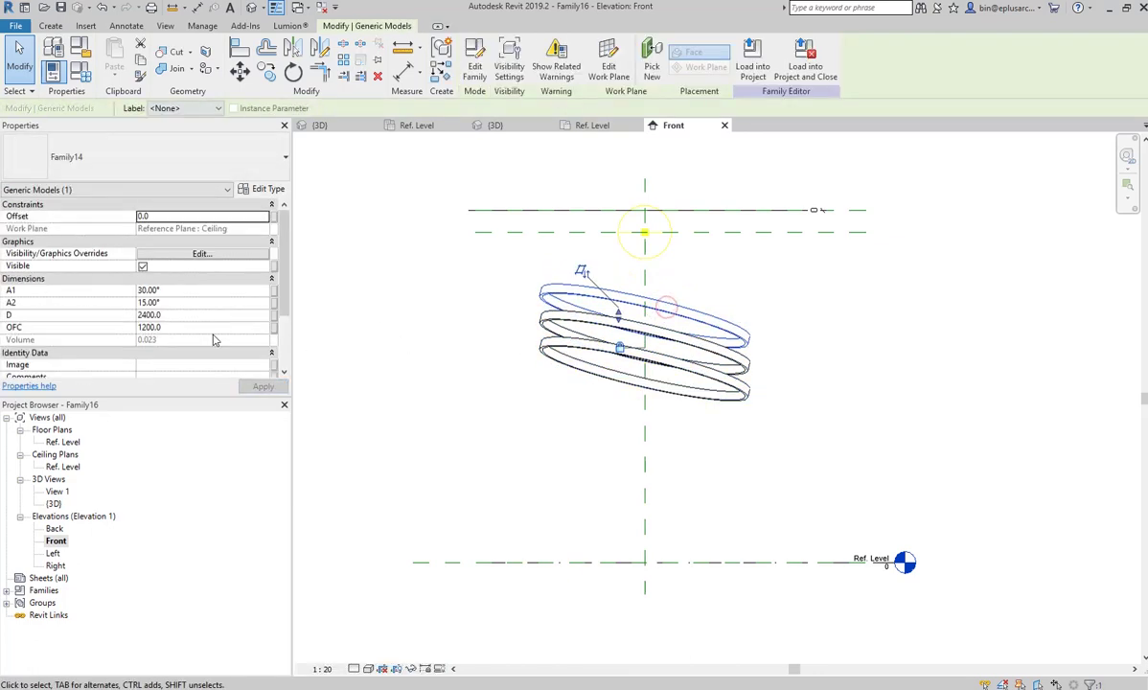
pyautogui.click(200, 330)
pyautogui.write('2100')
pyautogui.press('Return')
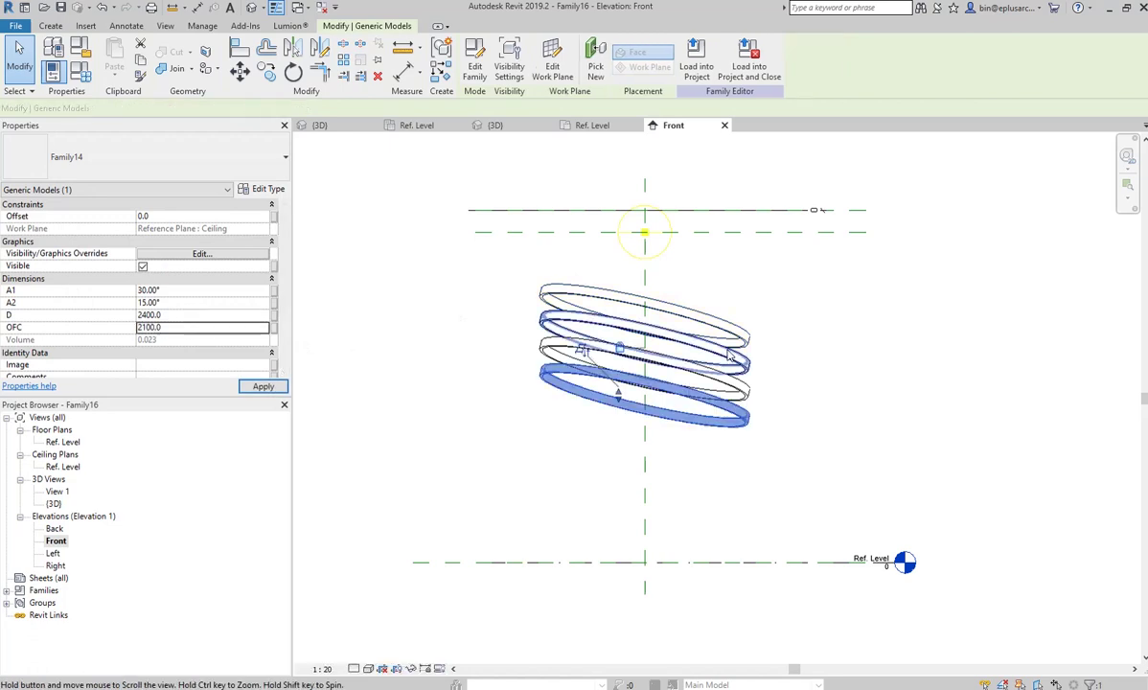
pyautogui.click(815, 363)
# Tilt the top ring with A1 of 15° and A2 of 45°.
pyautogui.moveTo(747, 374); pyautogui.dragTo(729, 381, button='middle')
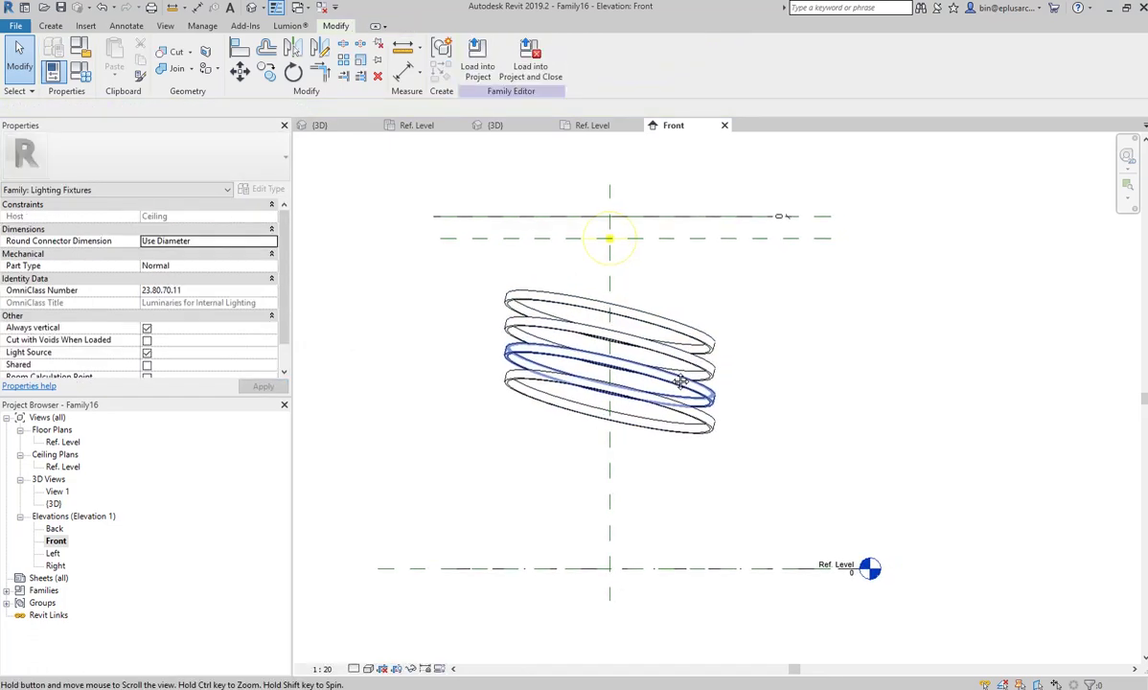
pyautogui.click(637, 320)
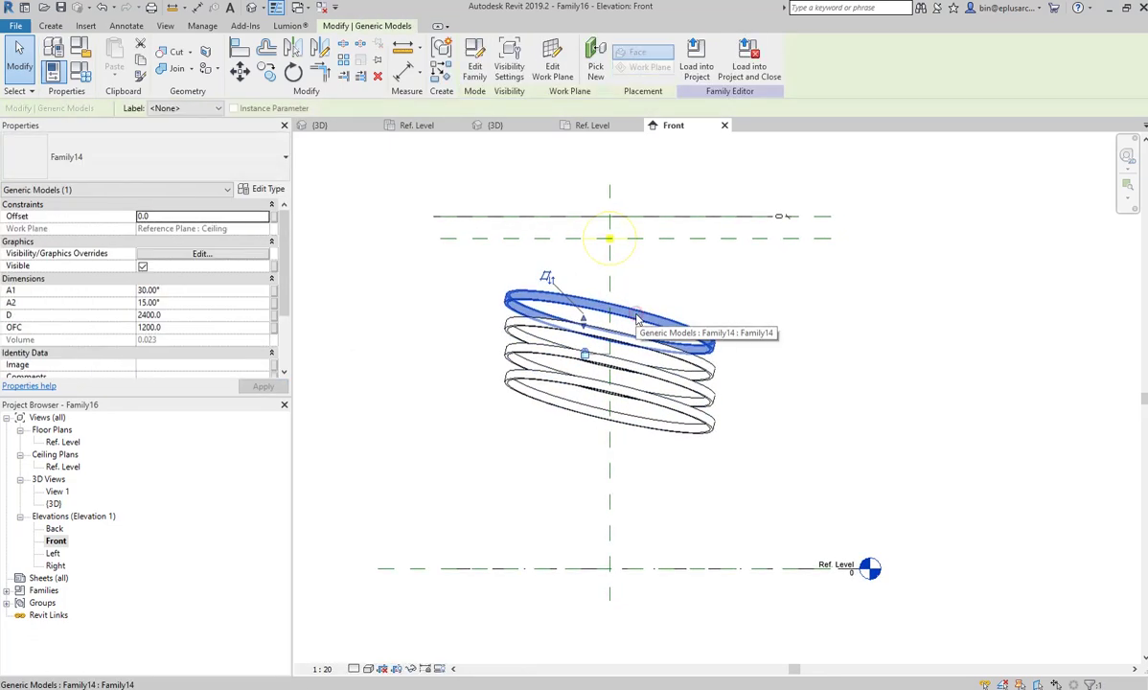
pyautogui.click(215, 291)
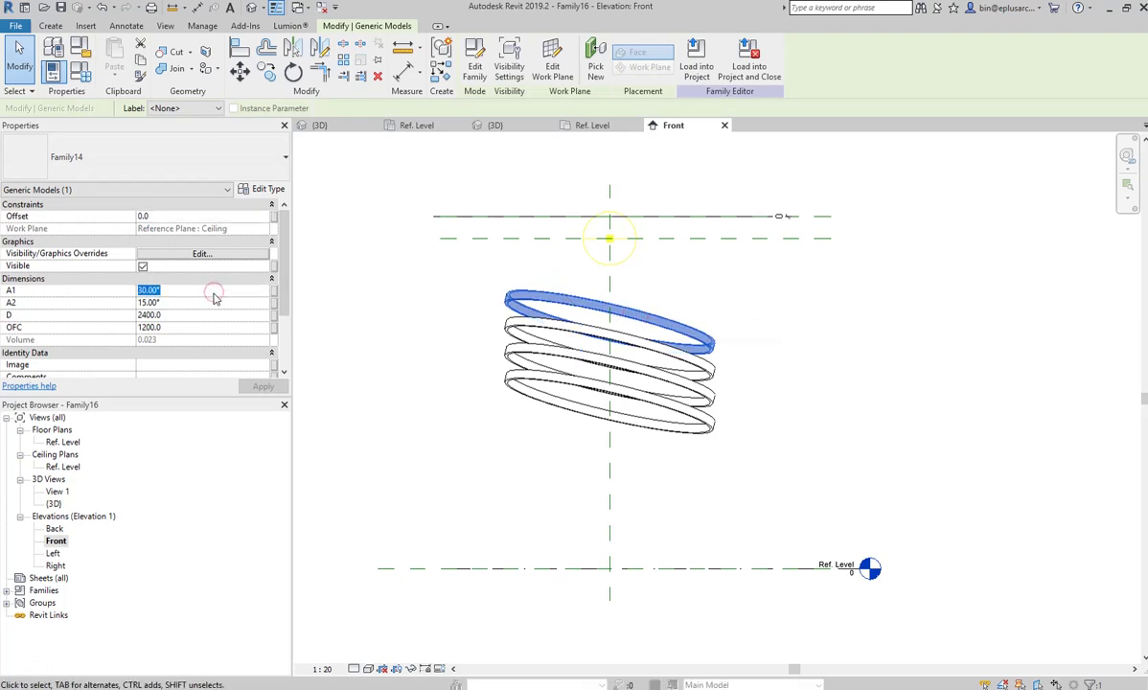
pyautogui.write('15')
pyautogui.press('Return')
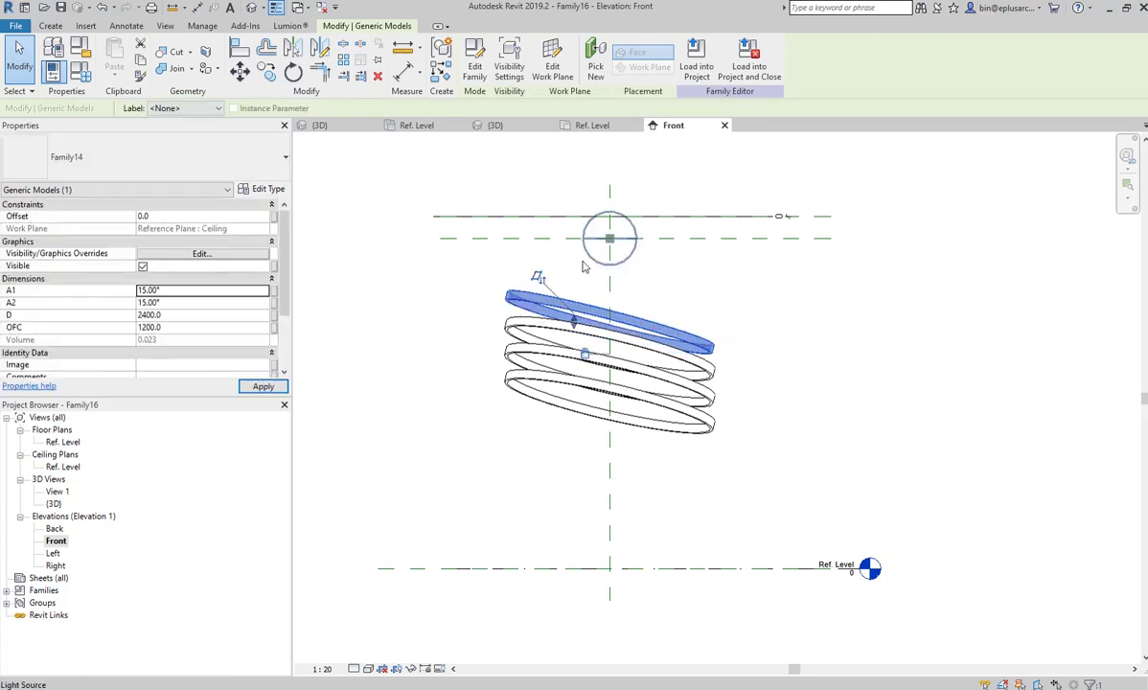
pyautogui.scroll(2, 598, 327)
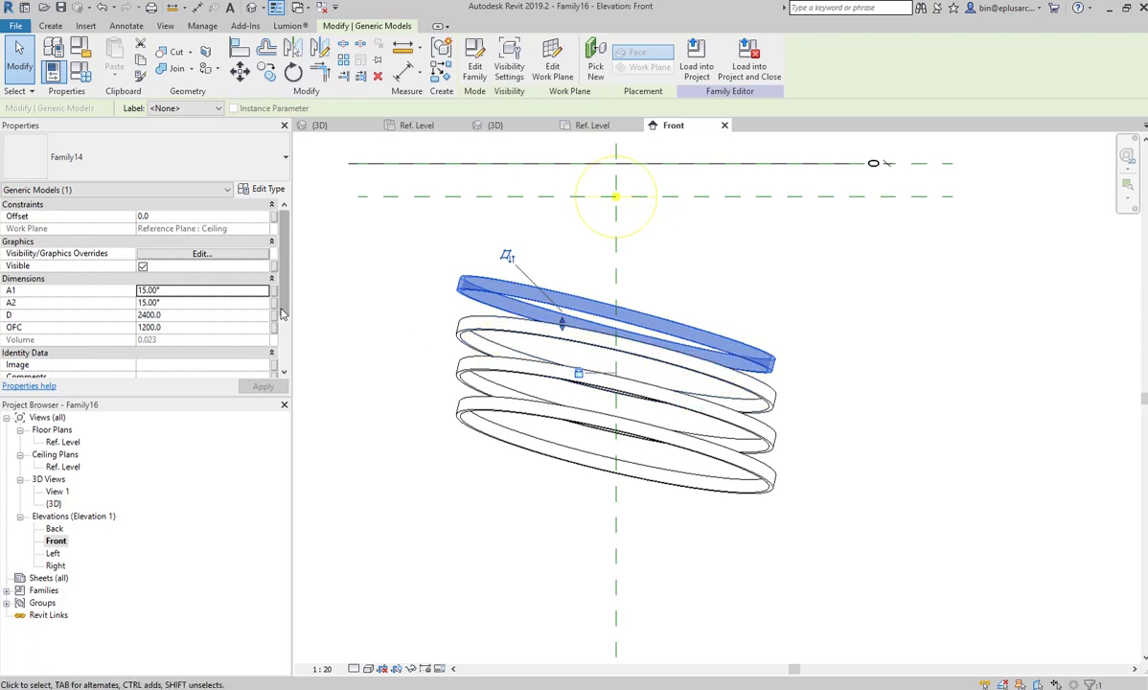
pyautogui.press('Tab')
pyautogui.press('Return')
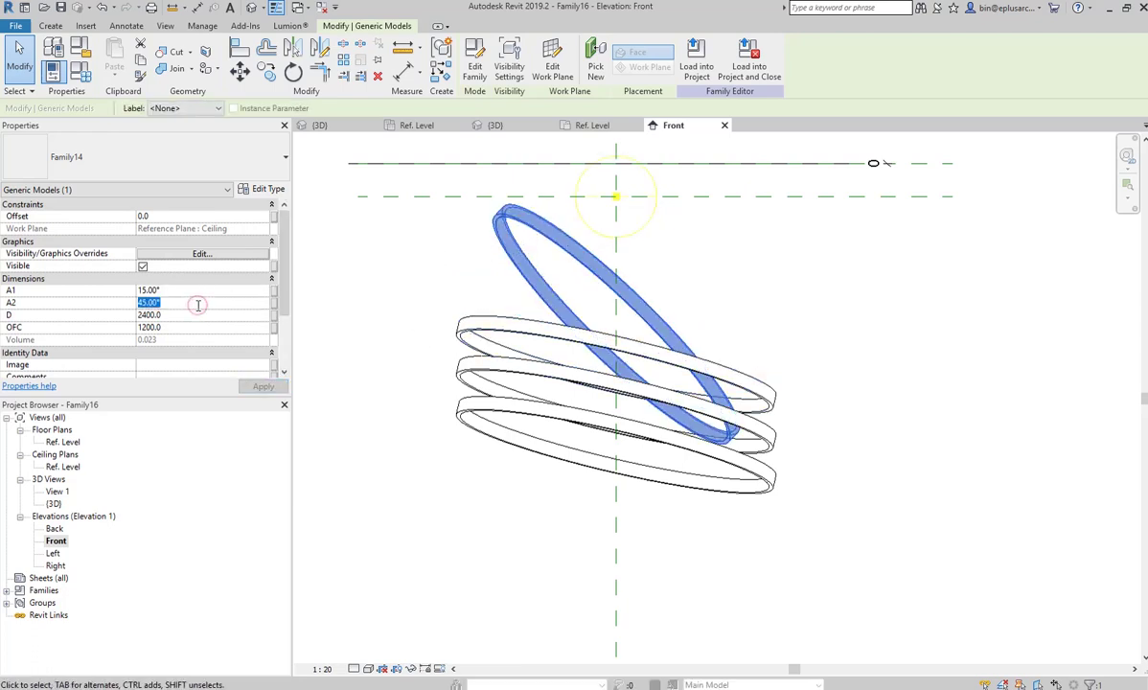
pyautogui.write('0')
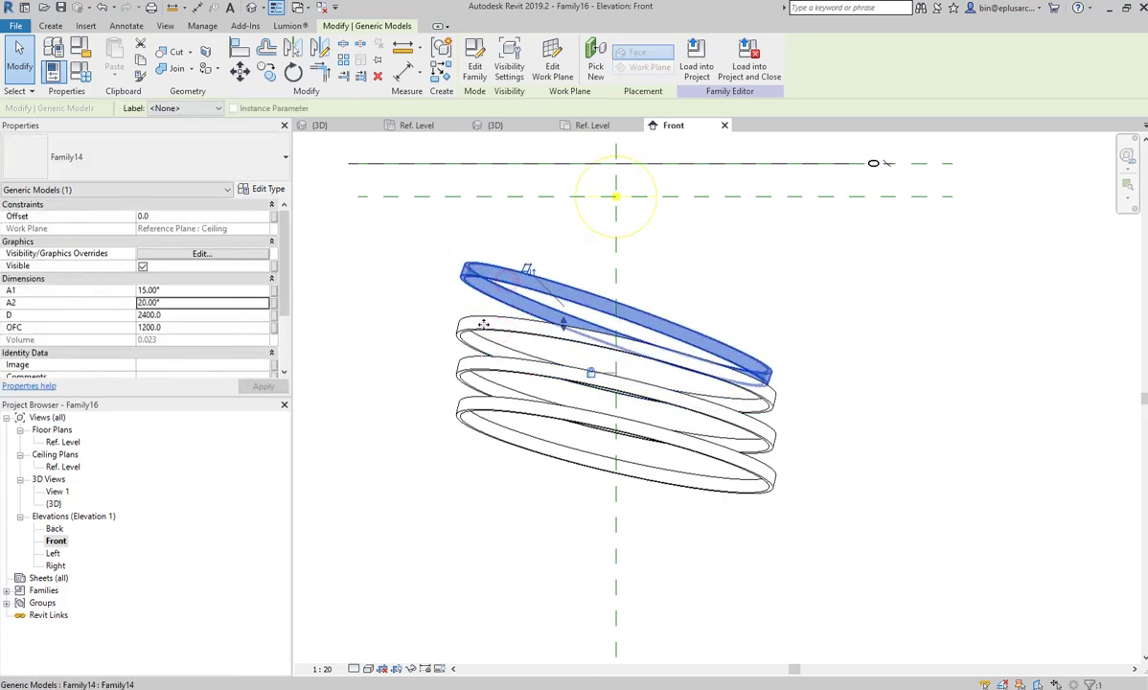
# Enlarge the second ring to D 3000 and re-tilt it with A1 of 60°.
pyautogui.click(484, 325)
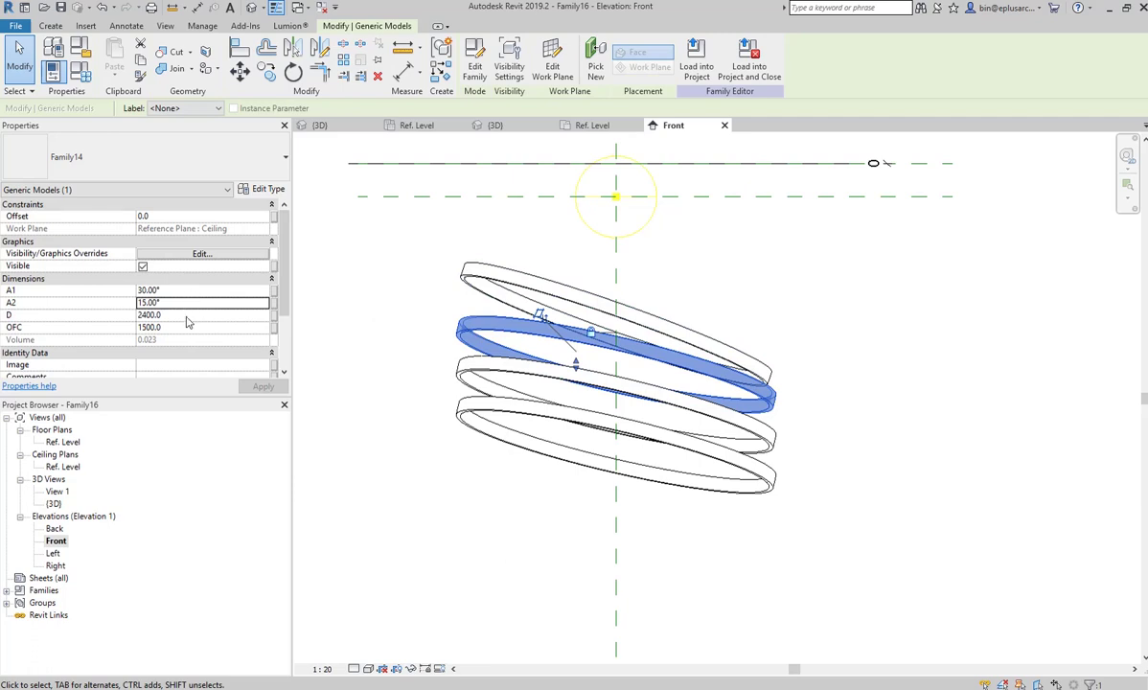
pyautogui.click(189, 317)
pyautogui.write('3000')
pyautogui.press('Return')
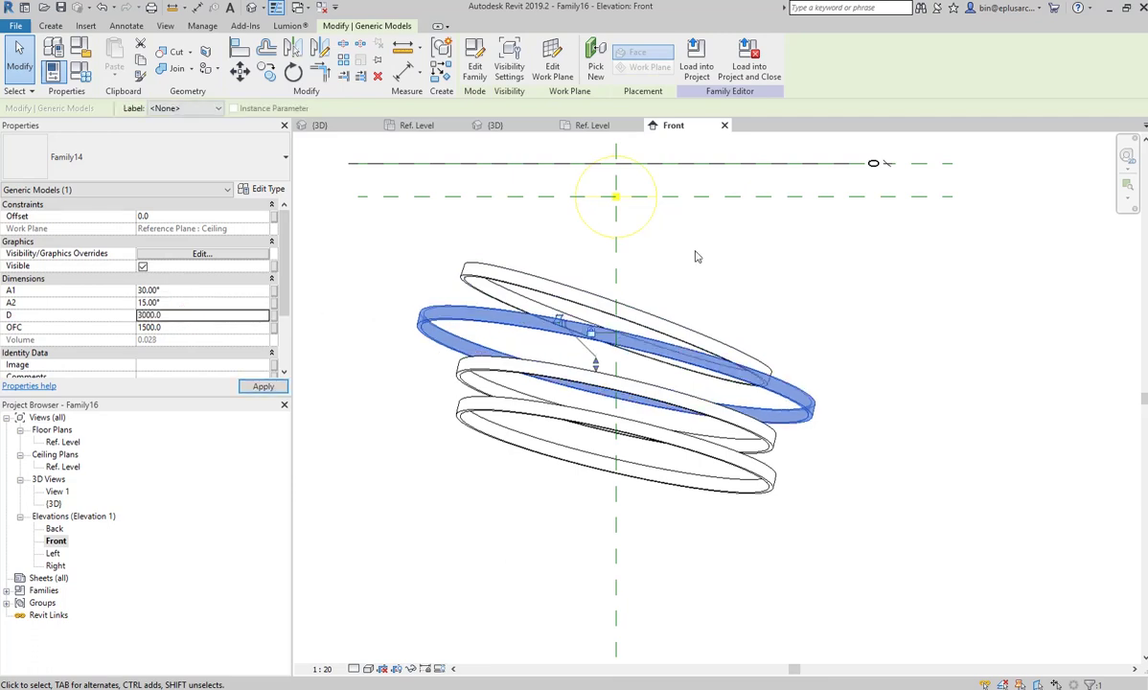
pyautogui.click(205, 291)
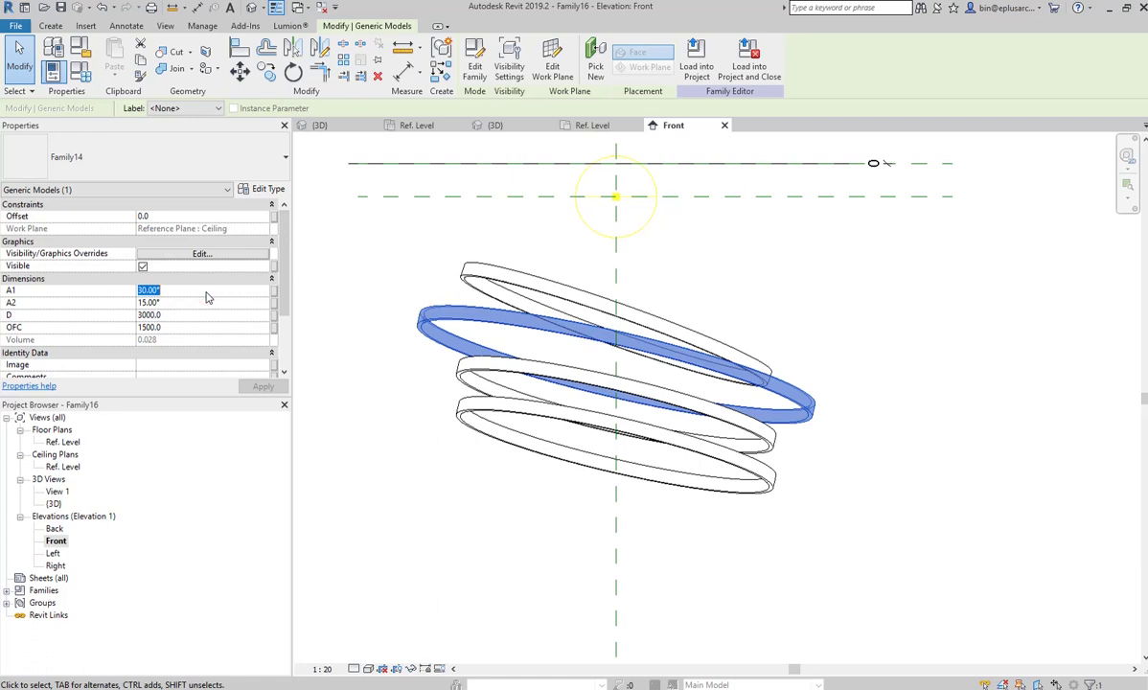
pyautogui.write('60')
pyautogui.press('Return')
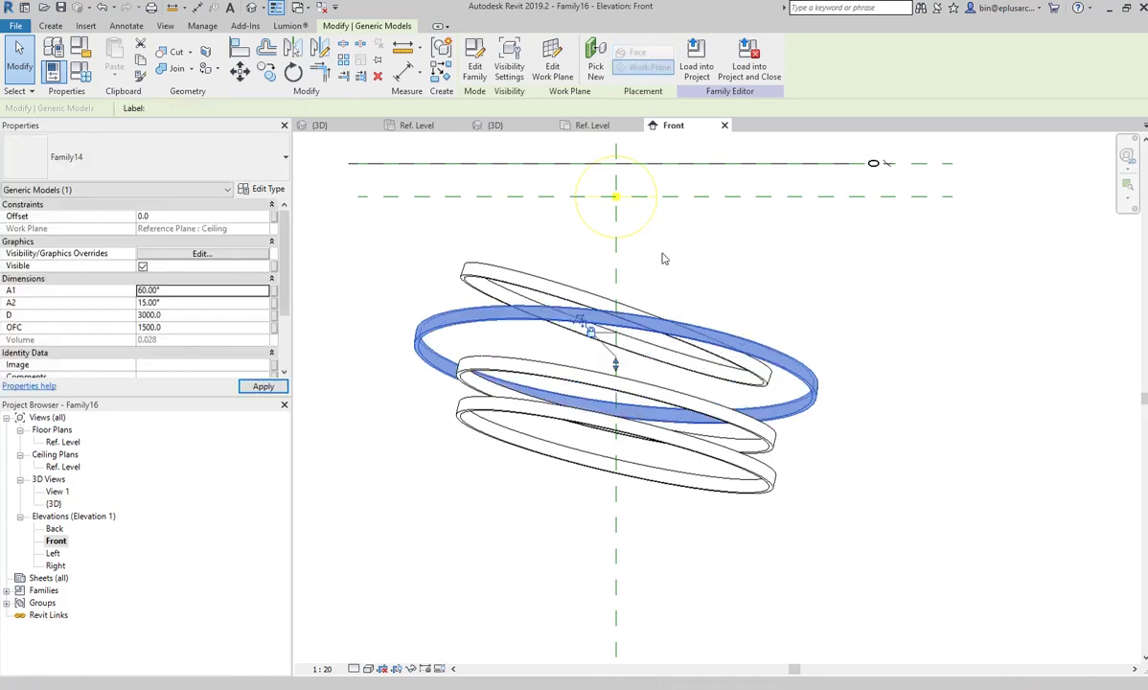
# Shrink the middle ring to D 1500, undoing its 120° A1 change.
pyautogui.click(502, 374)
pyautogui.click(182, 316)
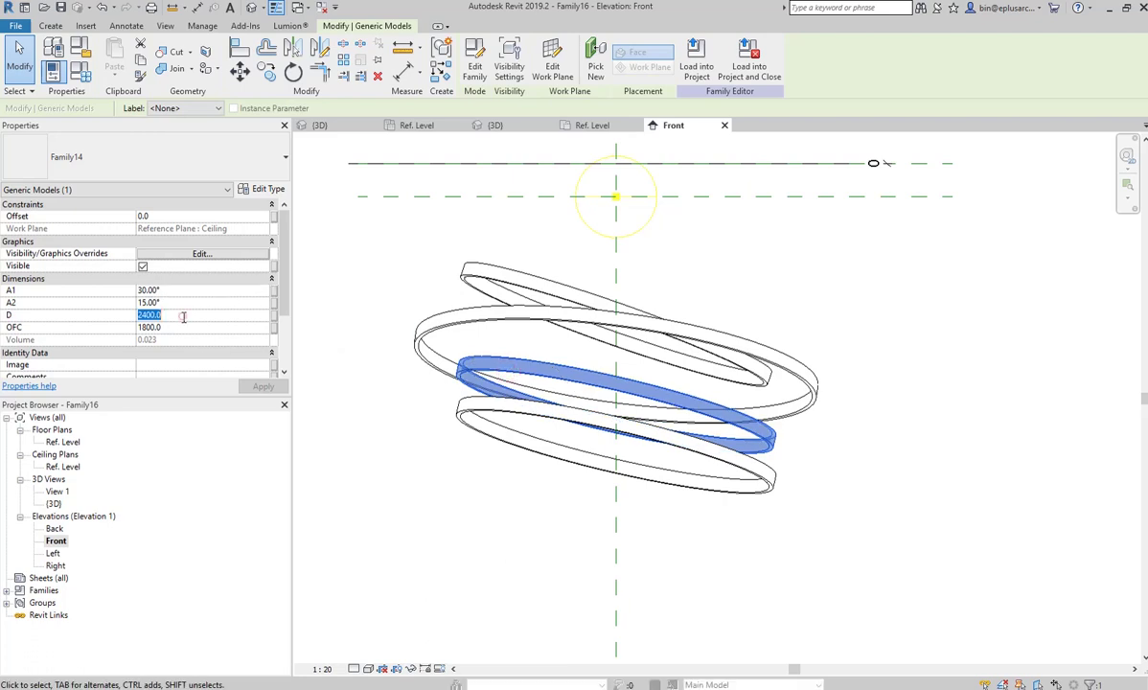
pyautogui.write('0')
pyautogui.press('Return')
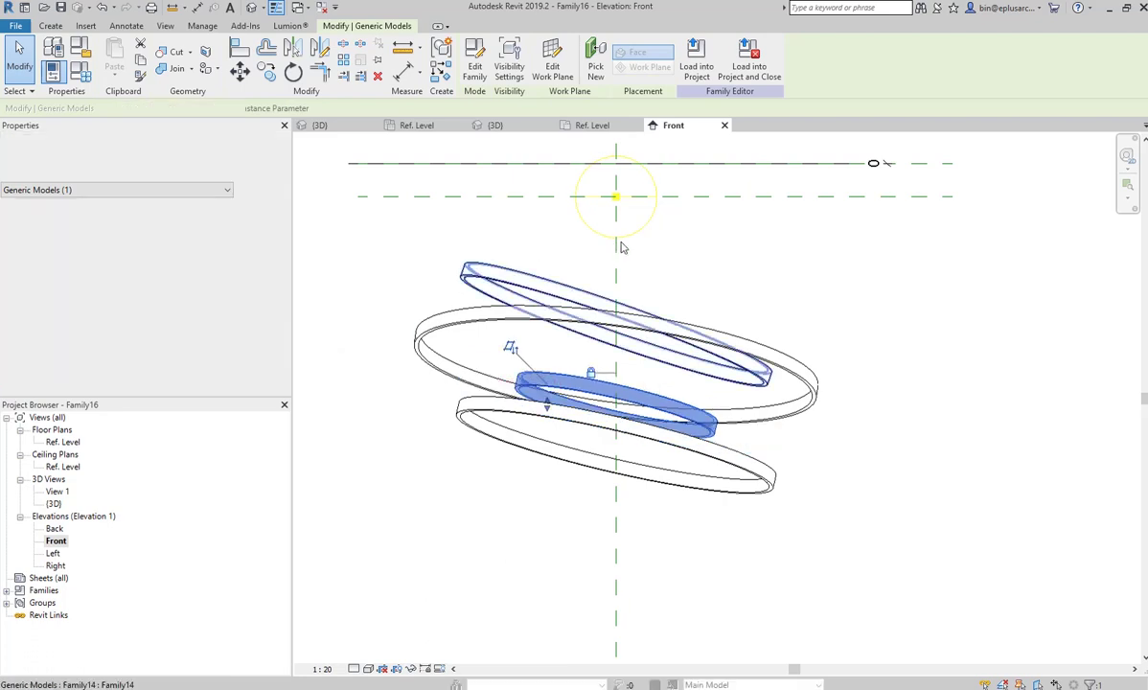
pyautogui.click(184, 302)
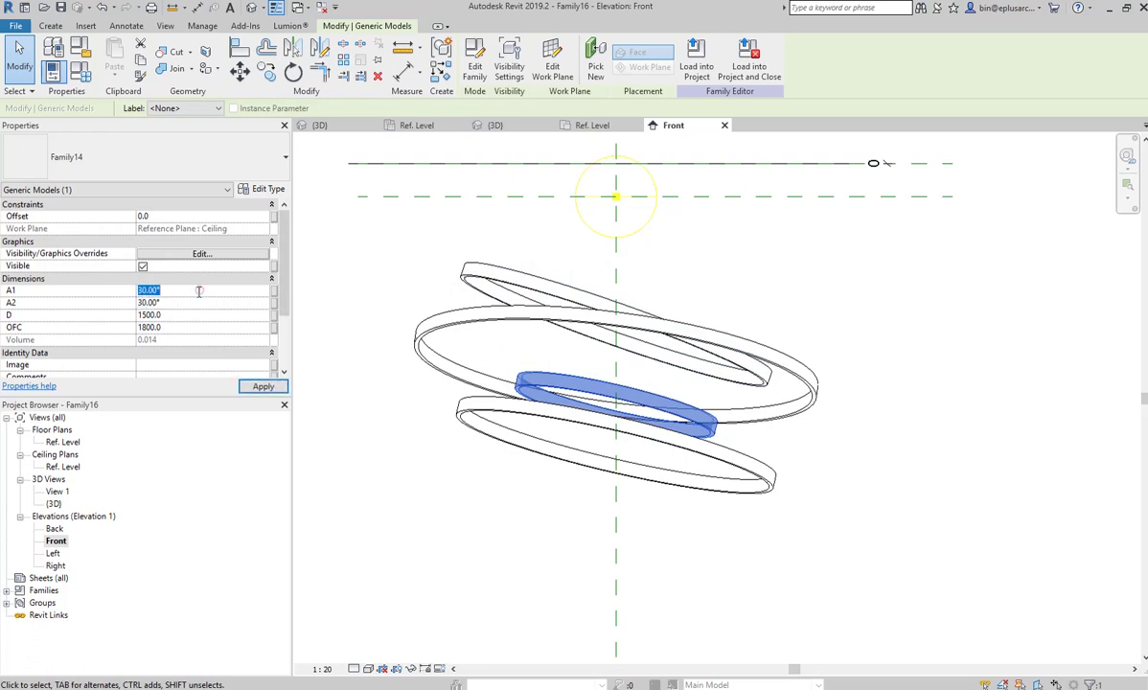
pyautogui.hotkey('ctrl', 'z')
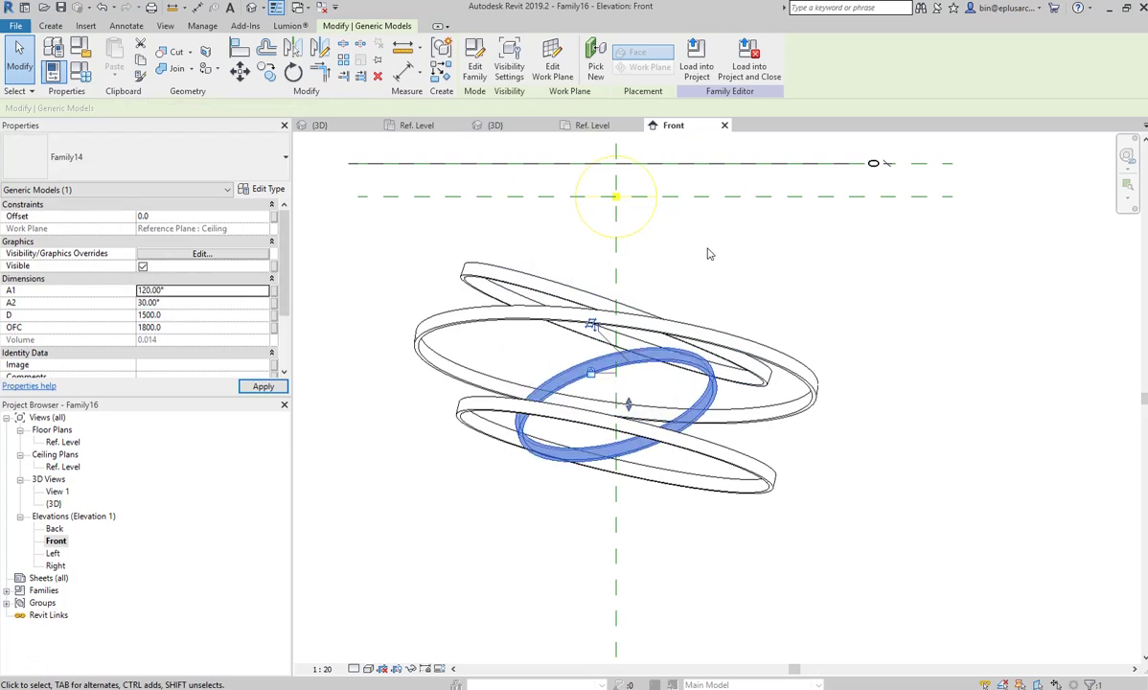
pyautogui.hotkey('ctrl', 'z')
pyautogui.hotkey('ctrl', 'z')
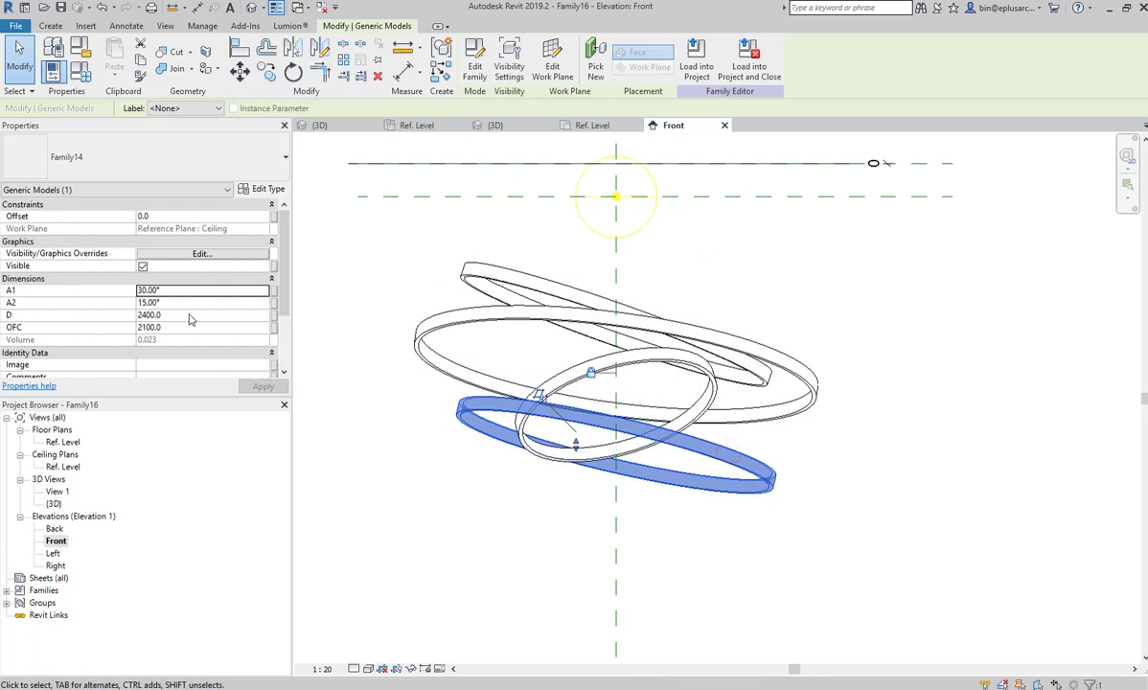
# Set the bottom ring's D to 2700 and tilt its A1 to 40°.
pyautogui.click(187, 314)
pyautogui.write('2700')
pyautogui.press('Return')
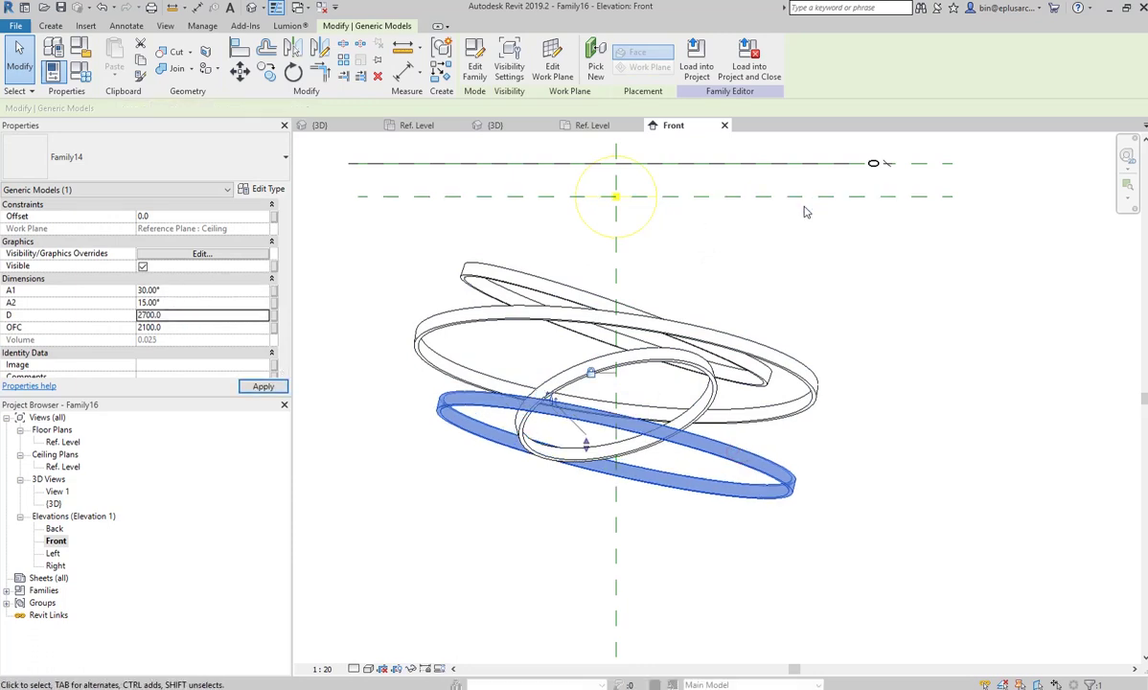
pyautogui.click(188, 291)
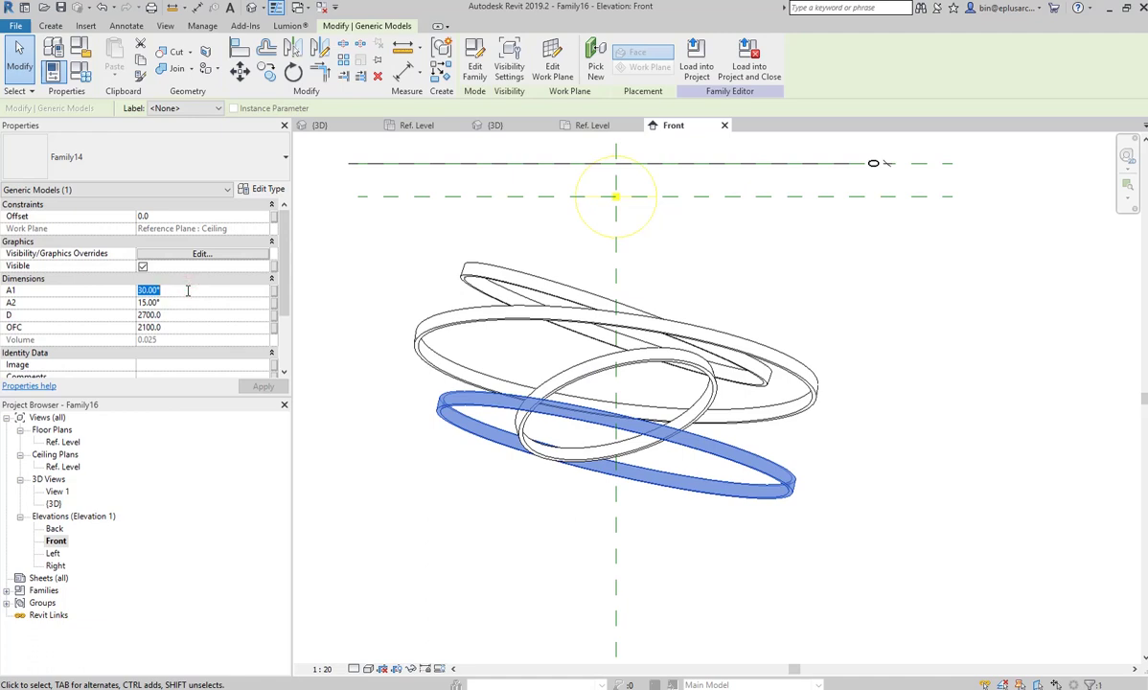
pyautogui.write('40')
pyautogui.press('Return')
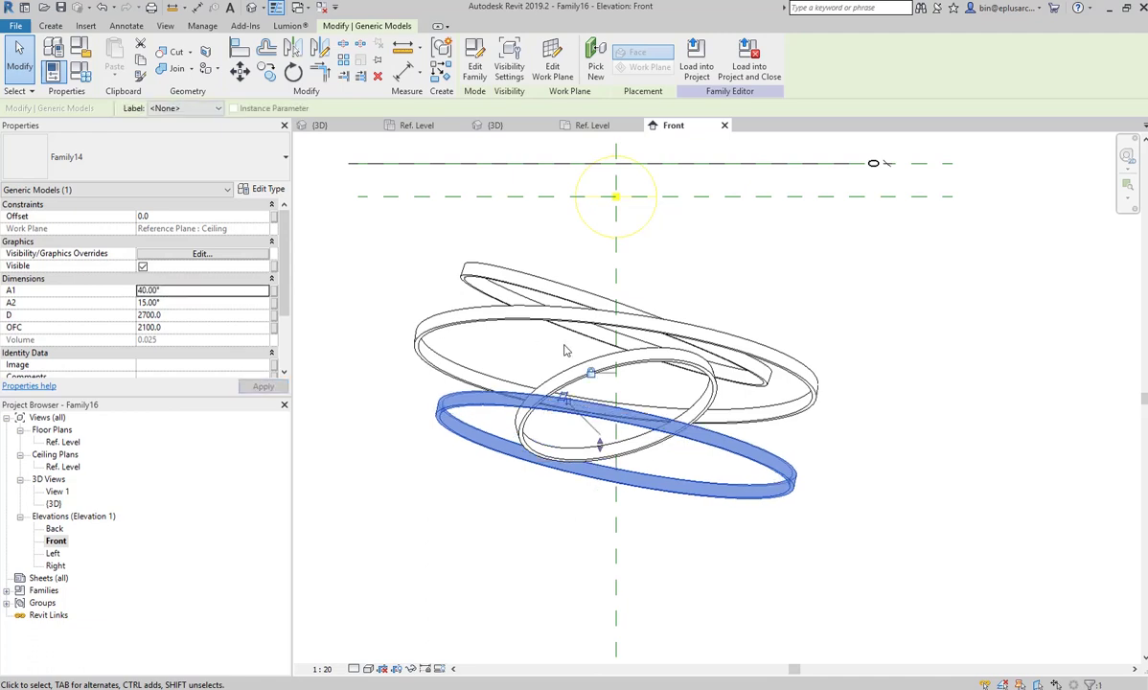
pyautogui.click(180, 291)
pyautogui.write('0')
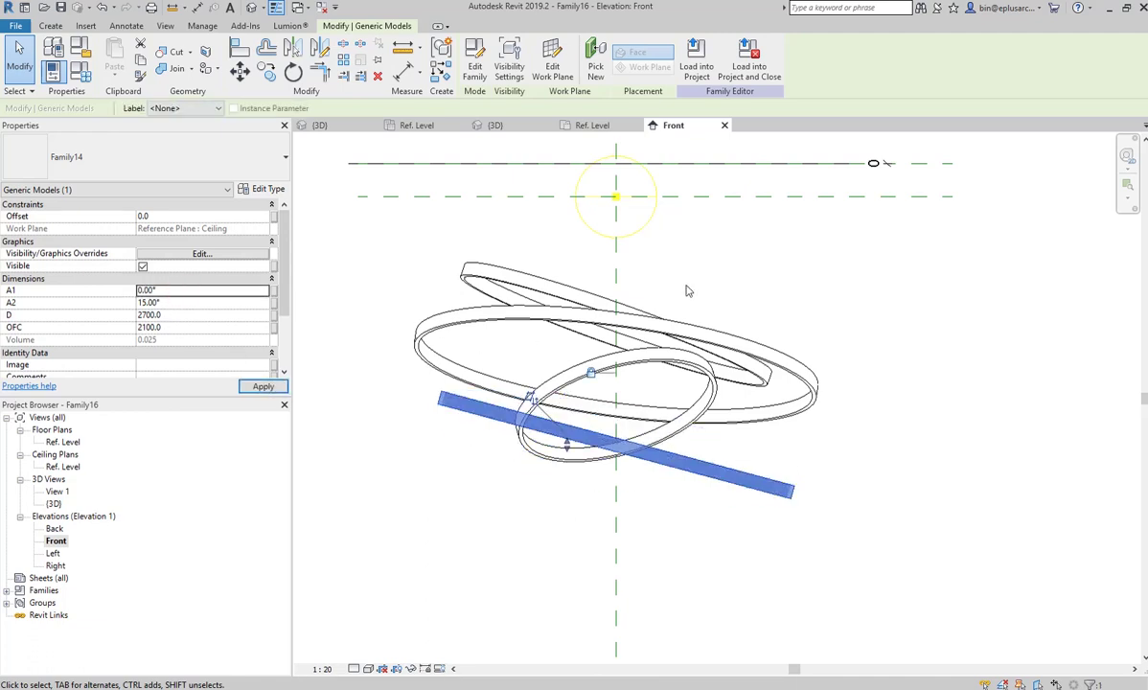
pyautogui.click(179, 292)
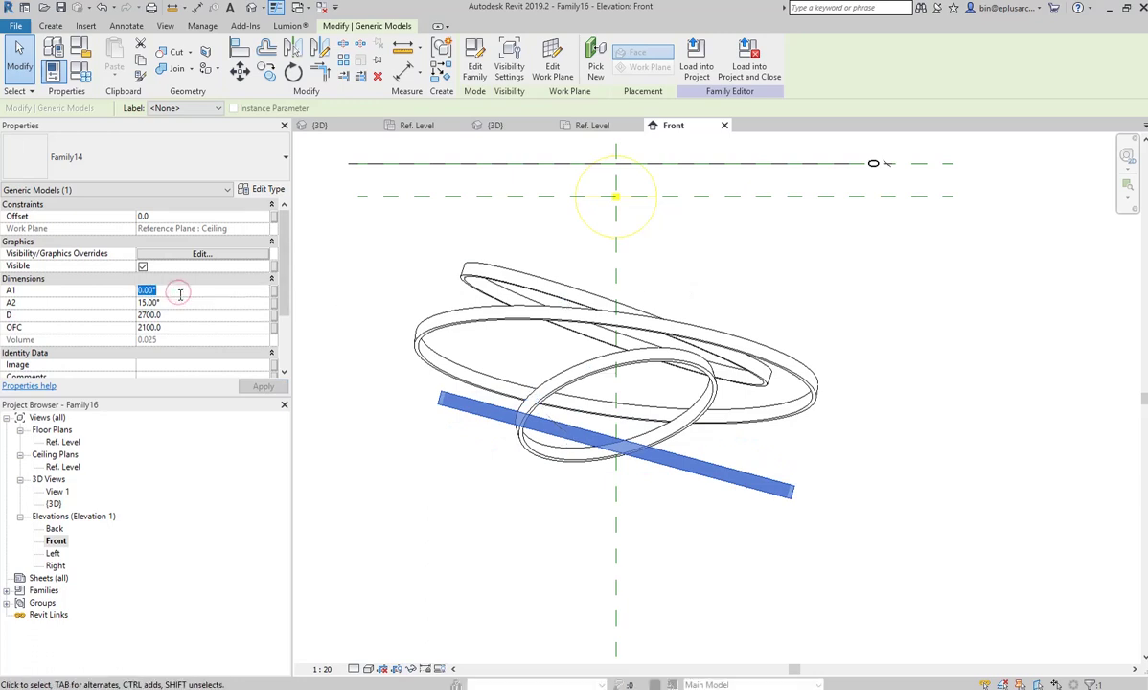
pyautogui.write('120')
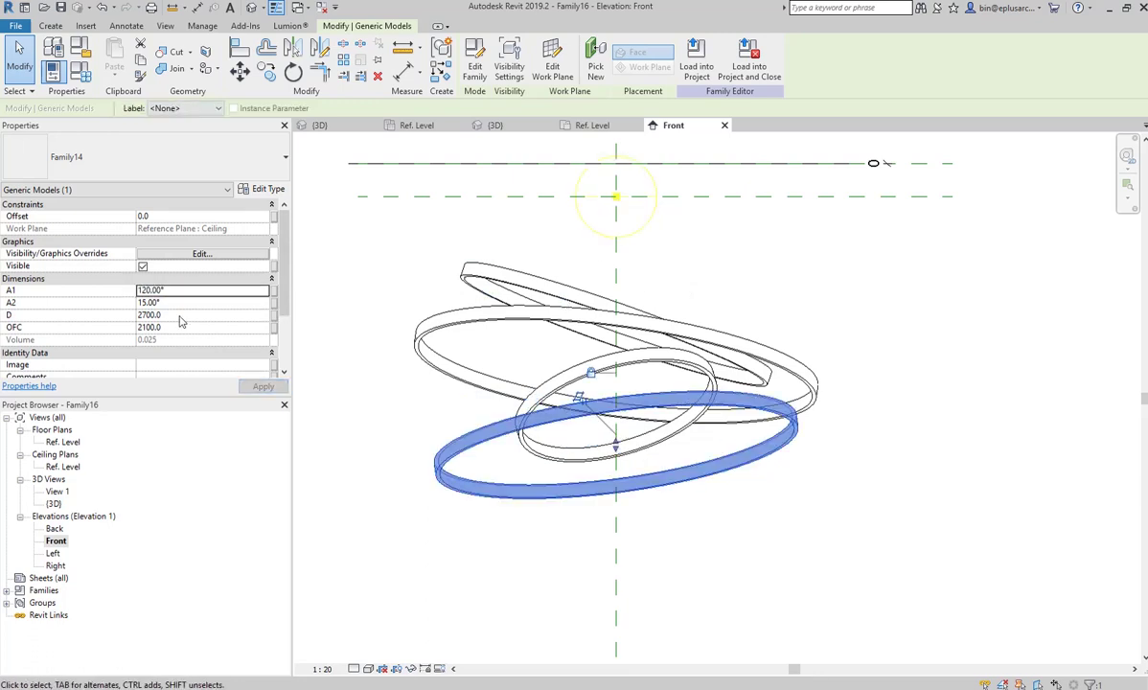
# Flatten the bottom ring with A2 of 10° and widen it to D 3000.
pyautogui.click(183, 304)
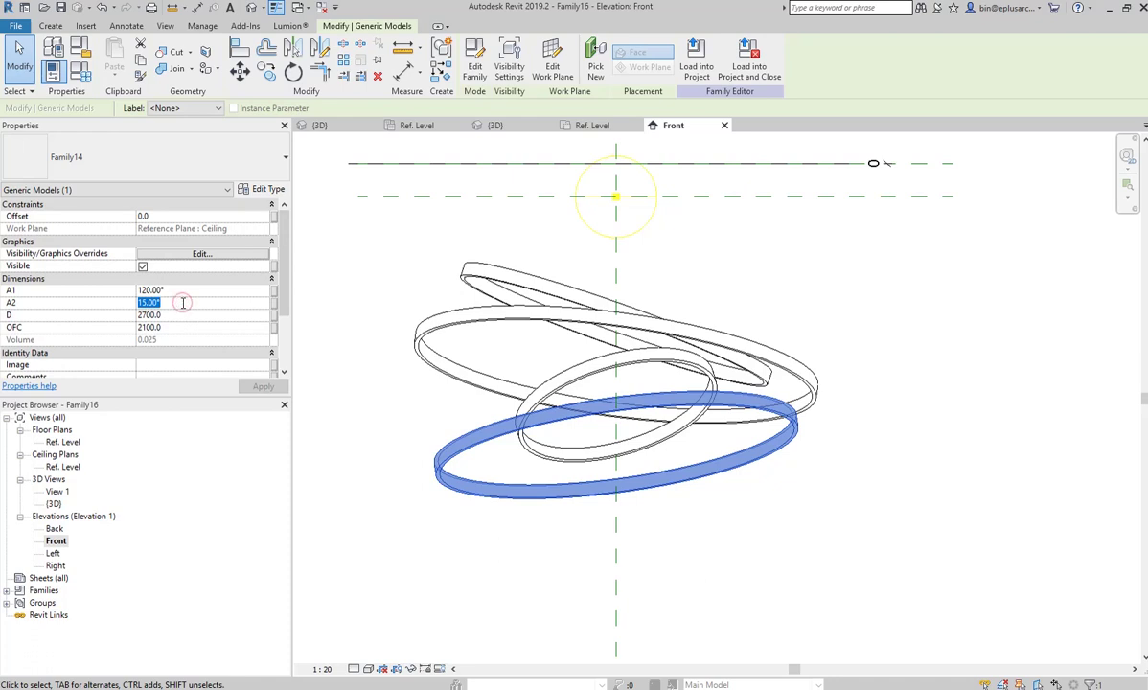
pyautogui.write('10')
pyautogui.press('Return')
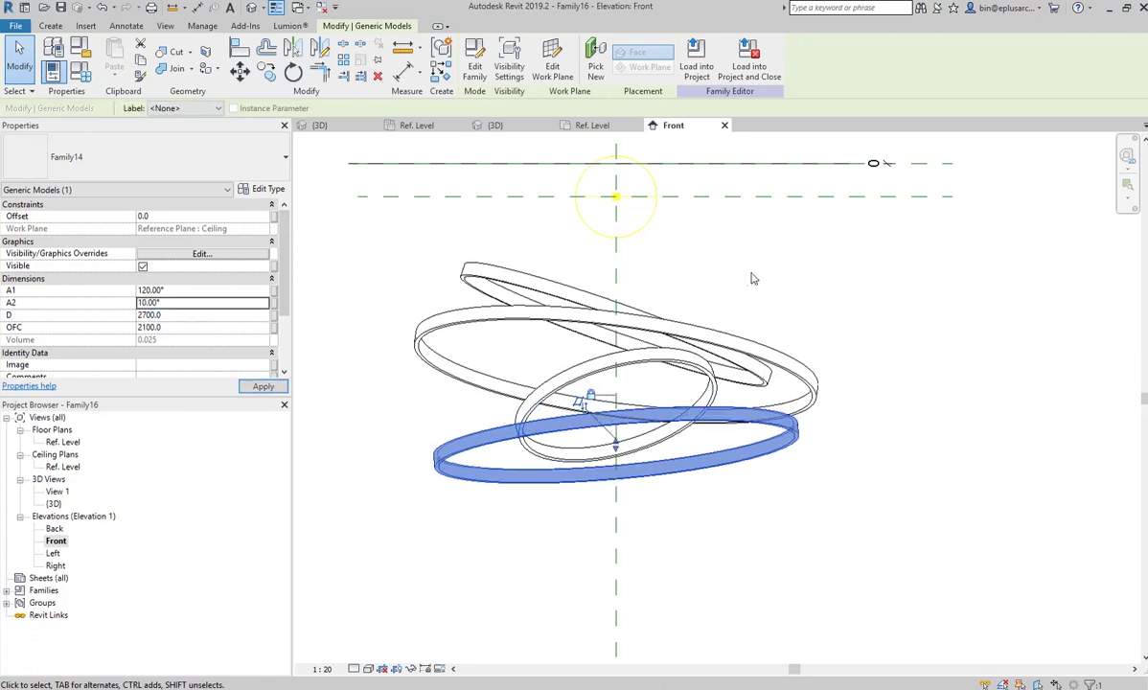
pyautogui.click(177, 317)
pyautogui.write('3000')
pyautogui.press('Return')
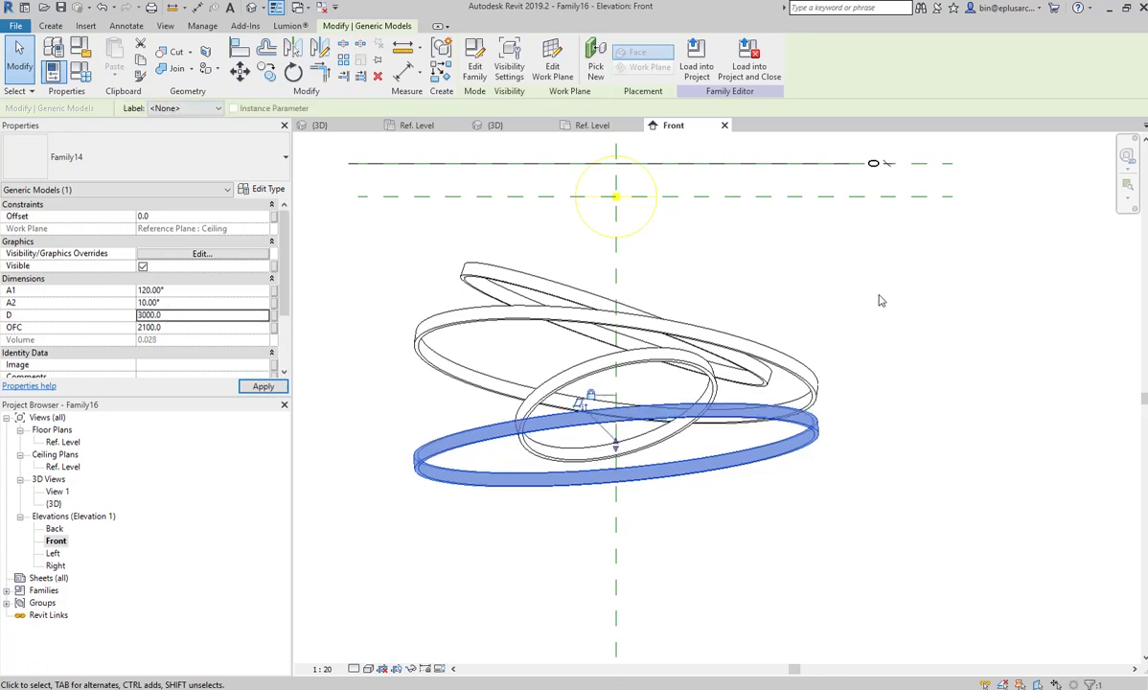
pyautogui.scroll(-2, 661, 334)
pyautogui.press('Escape')
# In the 3D view, resize the 60°-tilted ring from D 1500 to 1800.
pyautogui.click(251, 7)
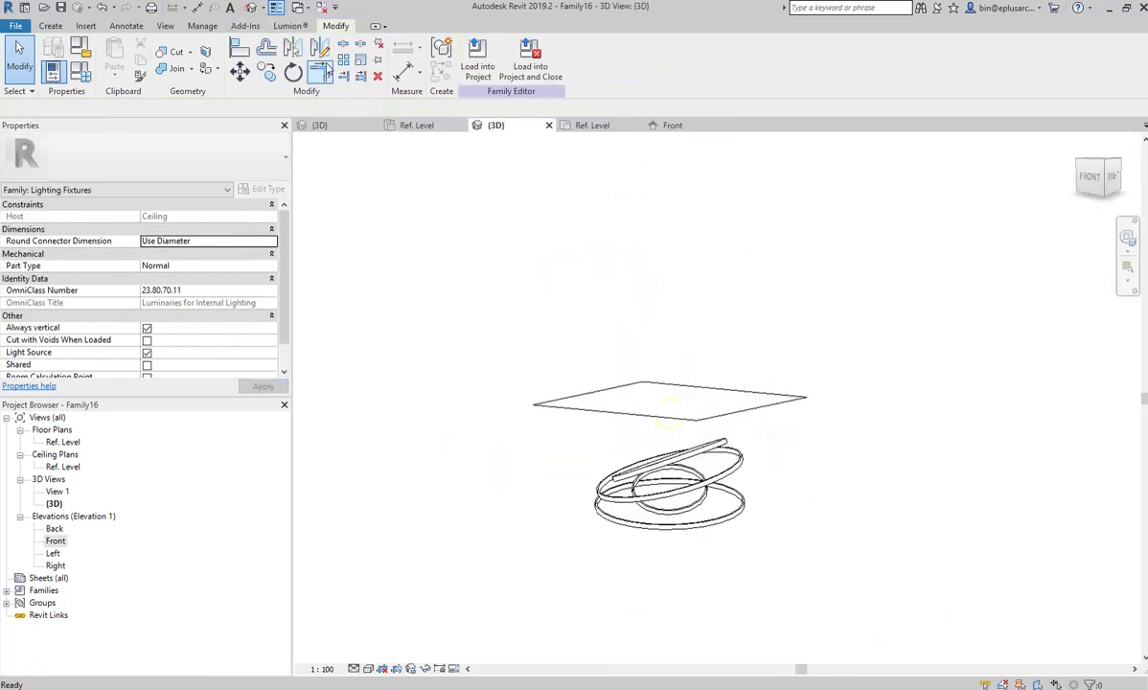
pyautogui.moveTo(649, 366)
pyautogui.keyDown('shift'); pyautogui.mouseDown(button='middle')
pyautogui.moveTo(609, 405)
pyautogui.moveTo(657, 351)
pyautogui.mouseUp(button='middle'); pyautogui.keyUp('shift')
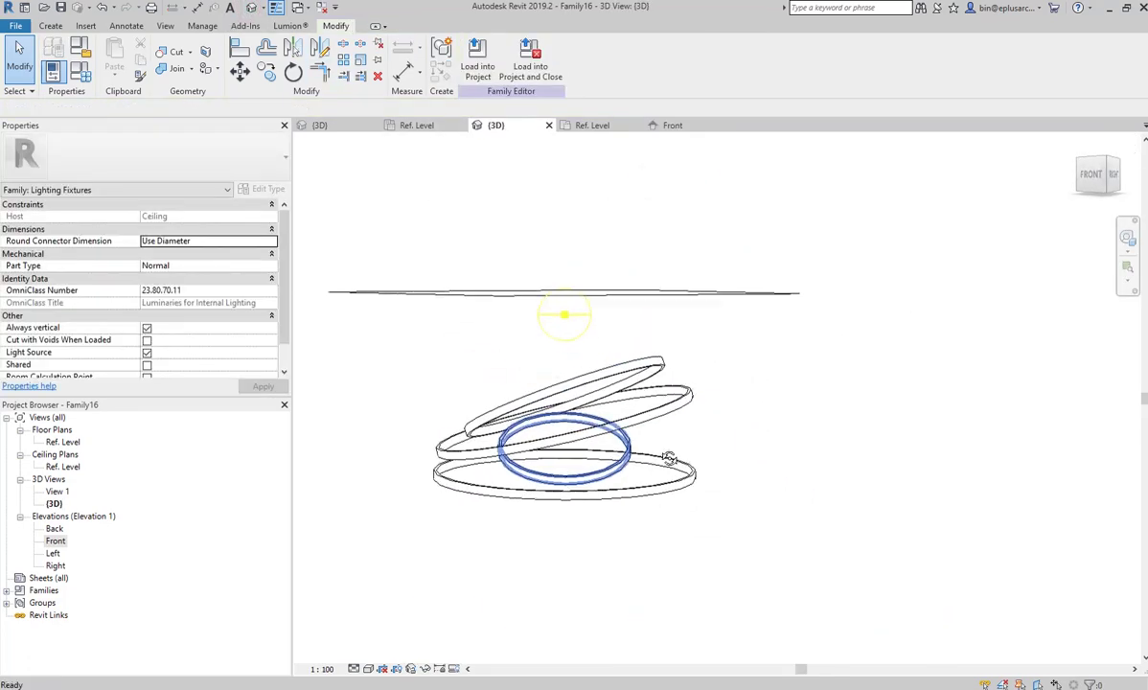
pyautogui.click(657, 351)
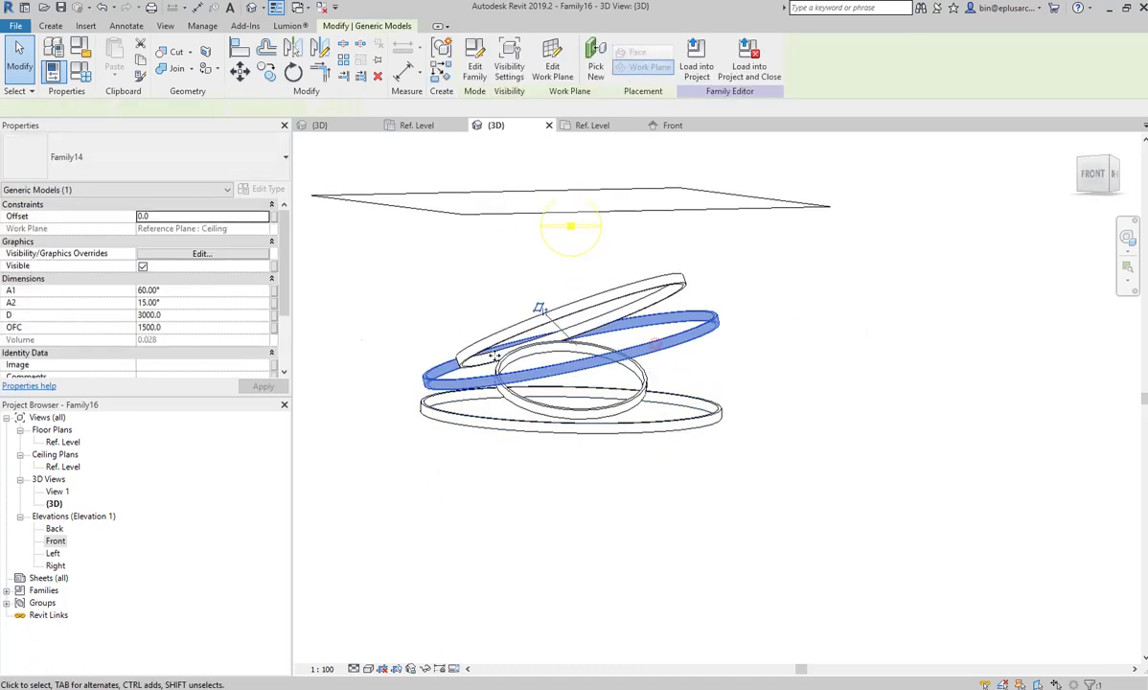
pyautogui.click(184, 315)
pyautogui.write('1500')
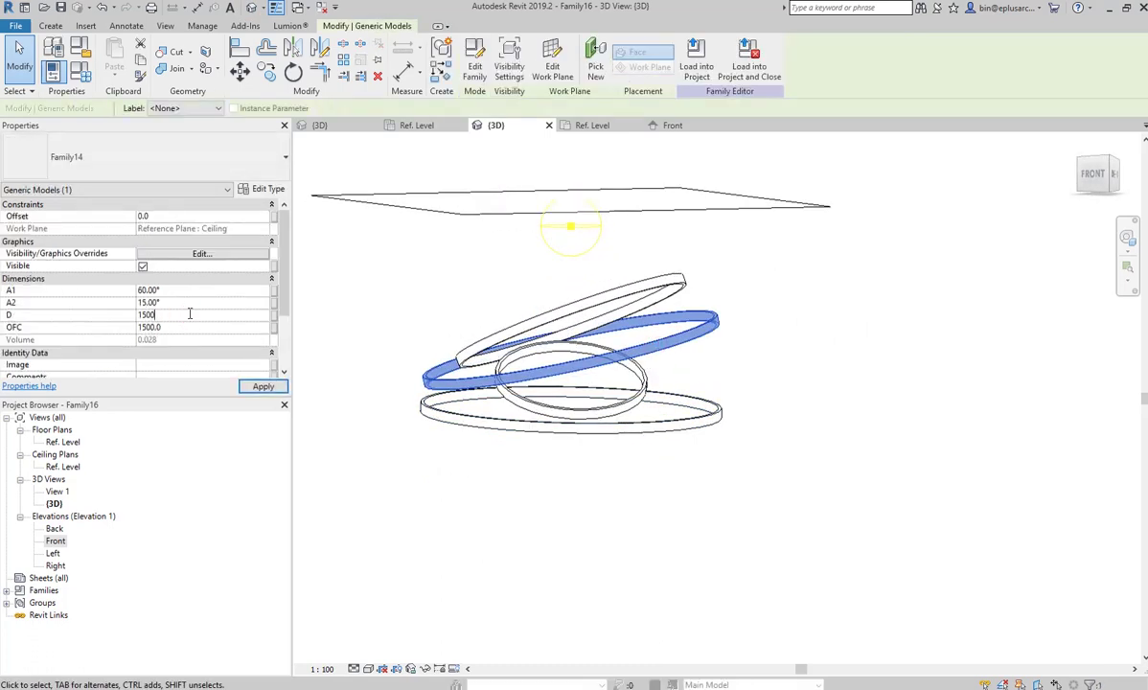
pyautogui.press('Return')
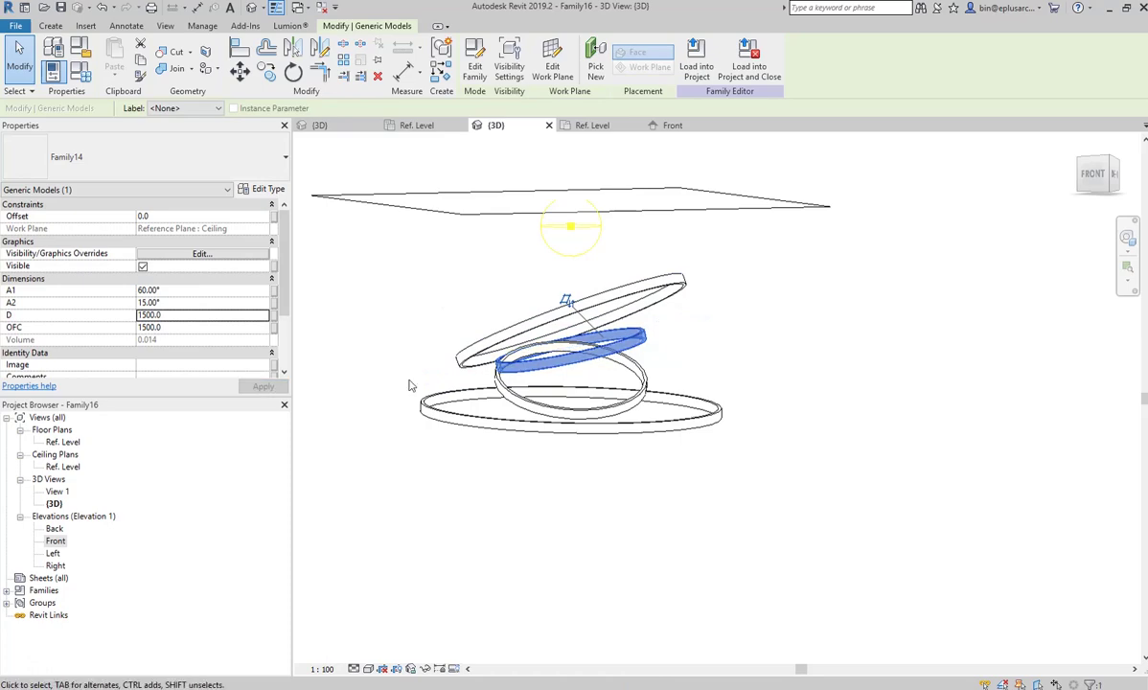
pyautogui.click(182, 315)
pyautogui.write('18')
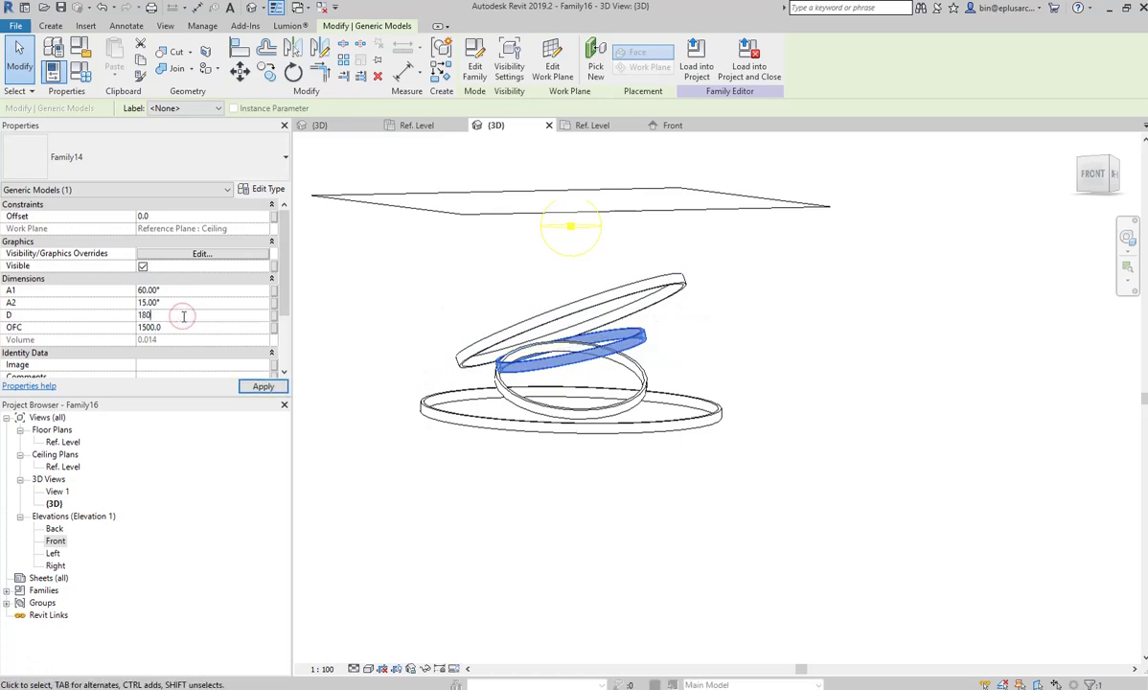
pyautogui.write('0')
pyautogui.press('Return')
# Change the bottom ring's diameter and orbit to review all rings.
pyautogui.moveTo(743, 359)
pyautogui.keyDown('shift'); pyautogui.mouseDown(button='middle')
pyautogui.moveTo(486, 454)
pyautogui.moveTo(235, 339)
pyautogui.moveTo(256, 482)
pyautogui.moveTo(326, 459)
pyautogui.moveTo(195, 466)
pyautogui.moveTo(641, 441)
pyautogui.moveTo(574, 300)
pyautogui.moveTo(685, 443)
pyautogui.mouseUp(button='middle'); pyautogui.keyUp('shift')
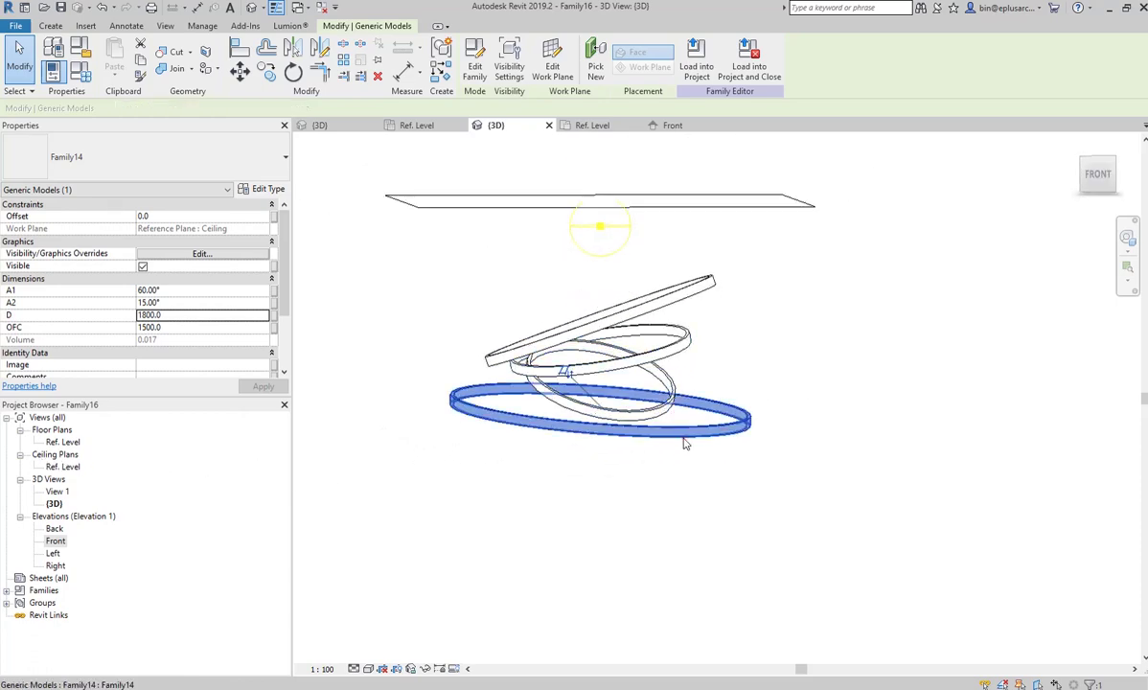
pyautogui.click(188, 316)
pyautogui.write('25')
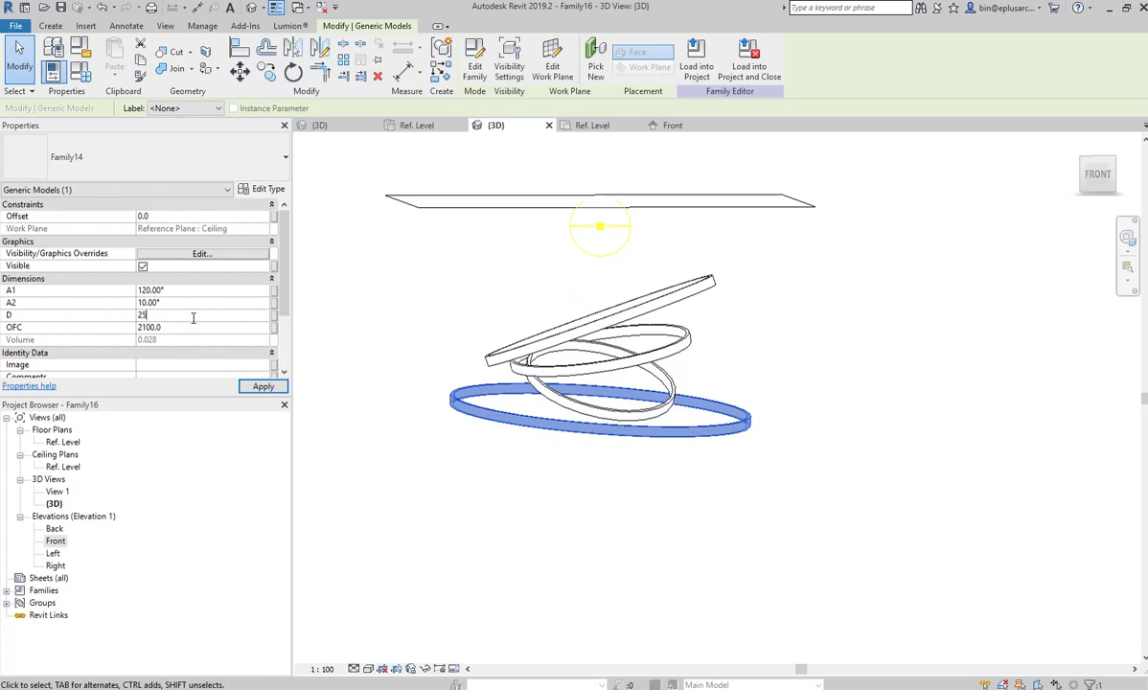
pyautogui.press('Return')
pyautogui.moveTo(627, 379)
pyautogui.keyDown('shift'); pyautogui.mouseDown(button='middle')
pyautogui.moveTo(597, 269)
pyautogui.moveTo(613, 287)
pyautogui.moveTo(354, 369)
pyautogui.moveTo(113, 552)
pyautogui.mouseUp(button='middle'); pyautogui.keyUp('shift')
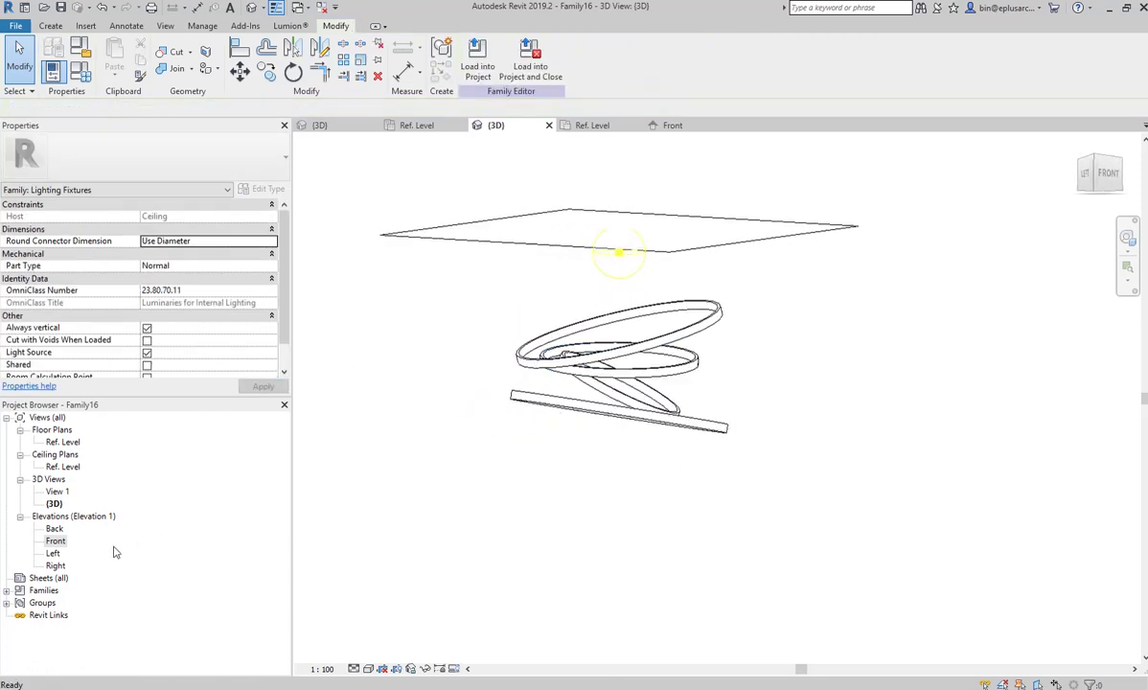
# Draw a horizontal reference plane across the rings in the Front elevation.
pyautogui.doubleClick(56, 541)
pyautogui.scroll(2, 526, 384)
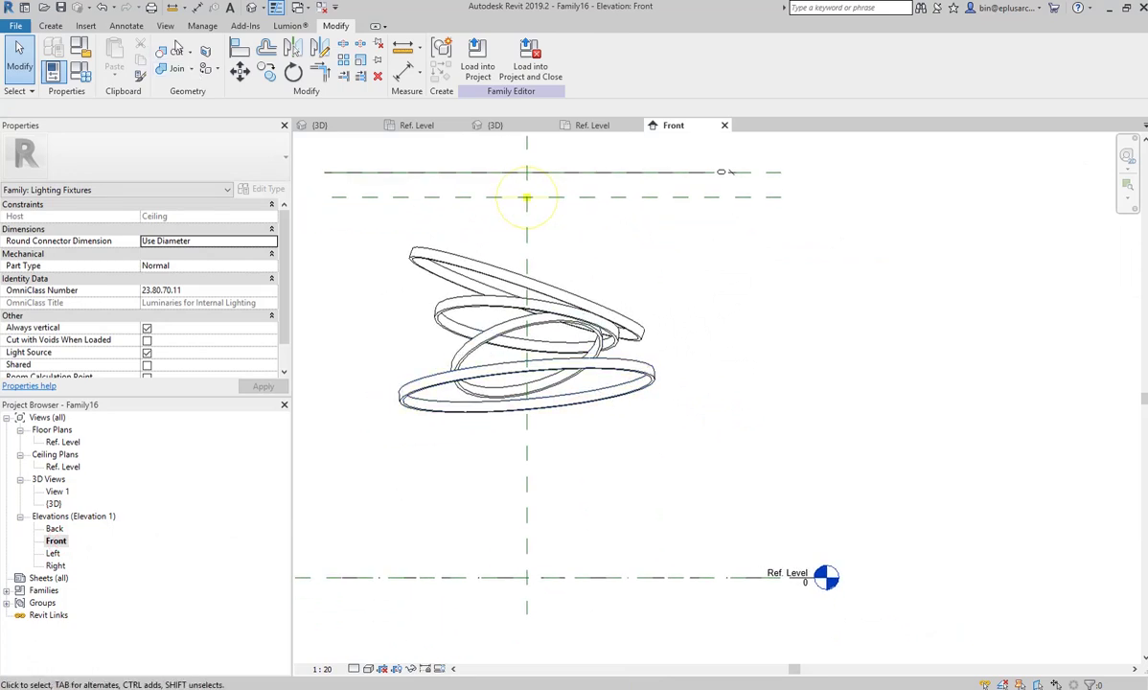
pyautogui.click(50, 26)
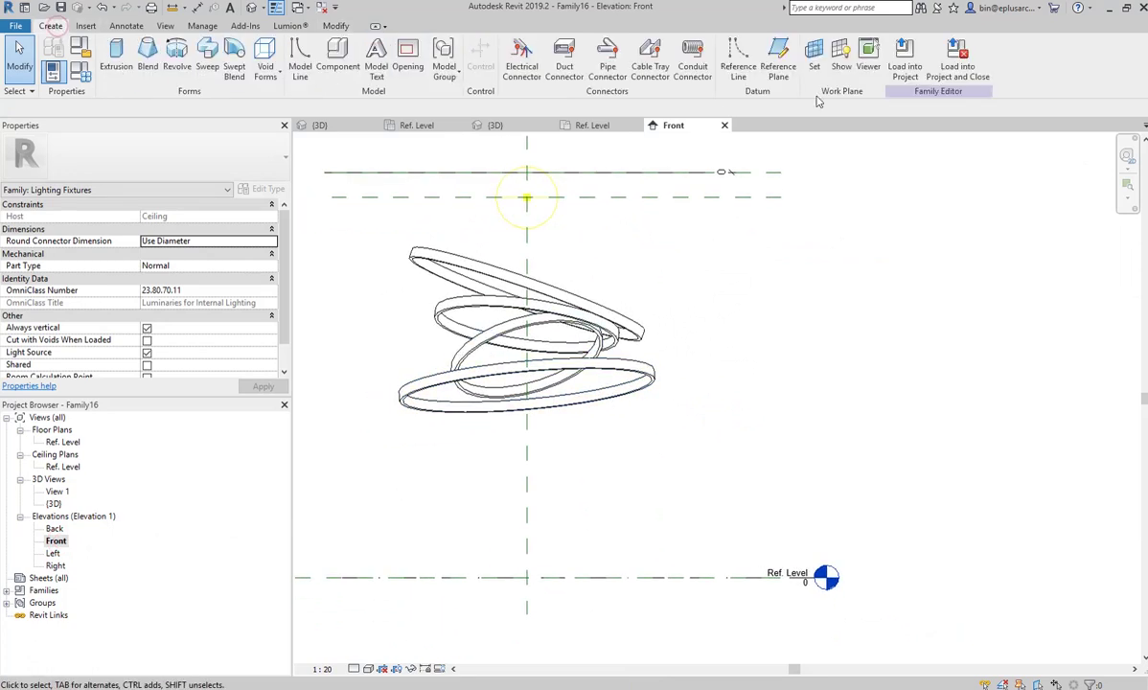
pyautogui.click(776, 60)
pyautogui.click(798, 294)
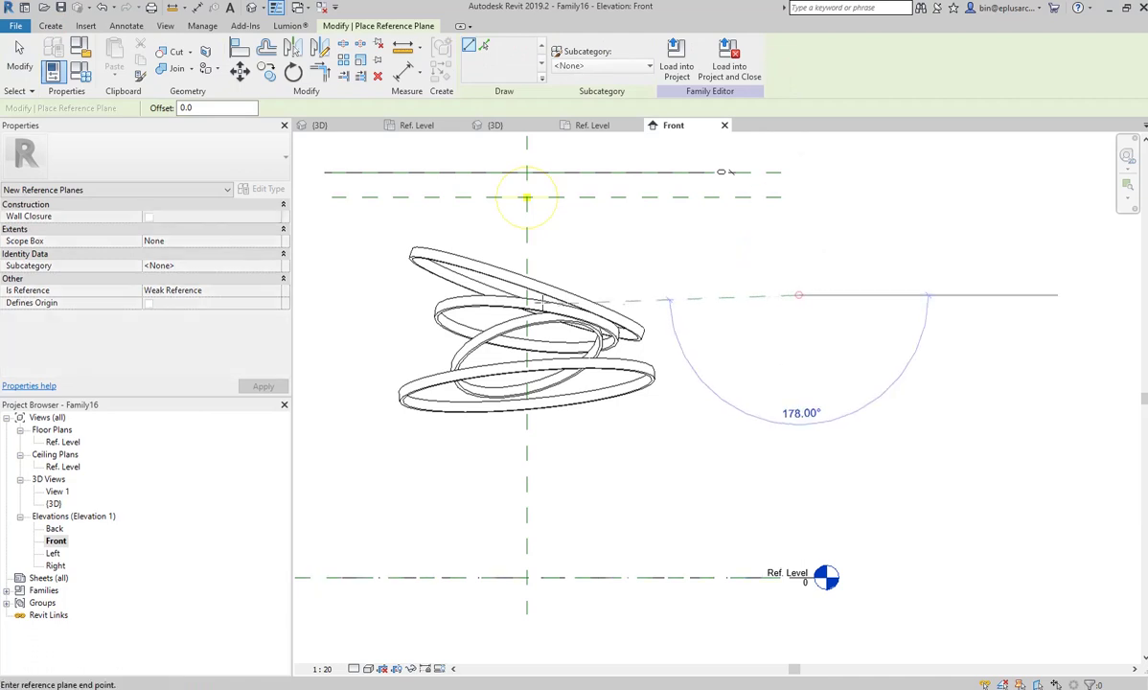
pyautogui.click(379, 294)
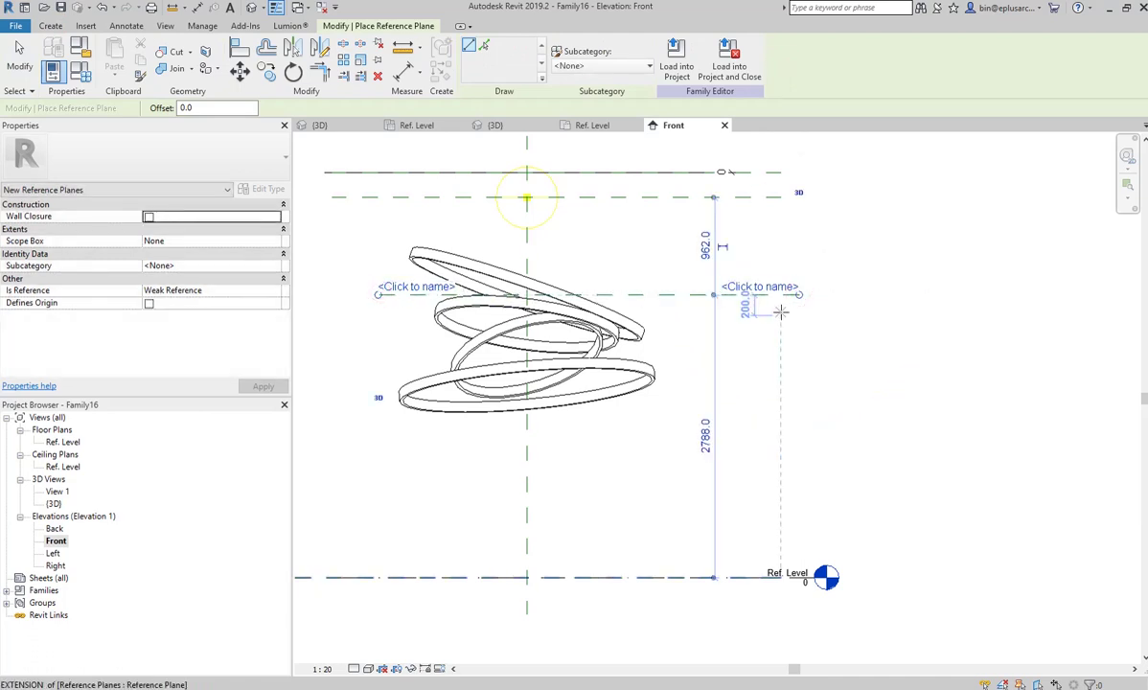
pyautogui.press('Escape')
# Copy the reference plane three times downward, 500 apart each.
pyautogui.press('r')
pyautogui.press('o')
pyautogui.scroll(-1, 772, 314)
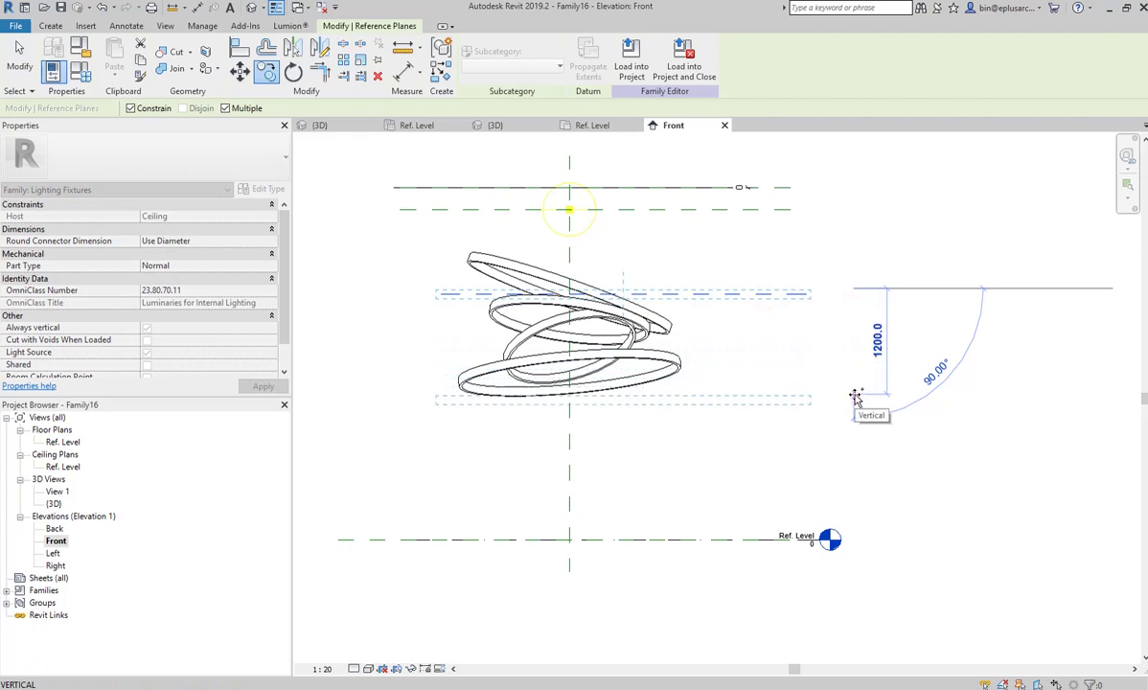
pyautogui.write('500')
pyautogui.press('Return')
pyautogui.write('50')
pyautogui.press('Return')
pyautogui.write('5')
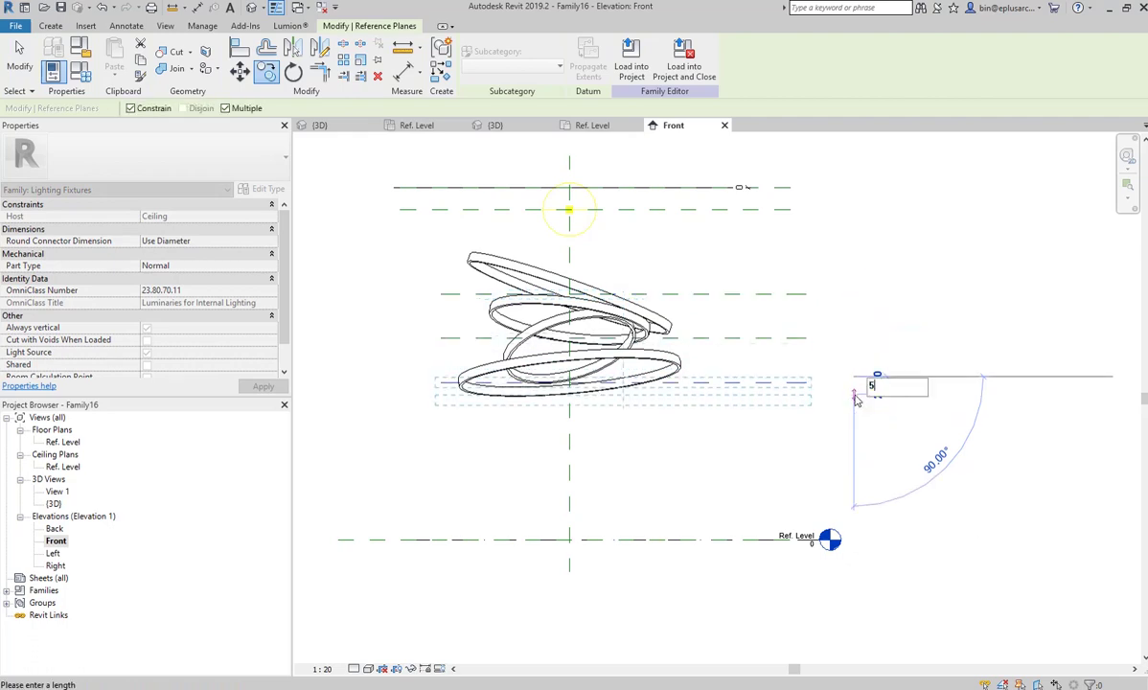
pyautogui.press('Return')
pyautogui.press('Escape')
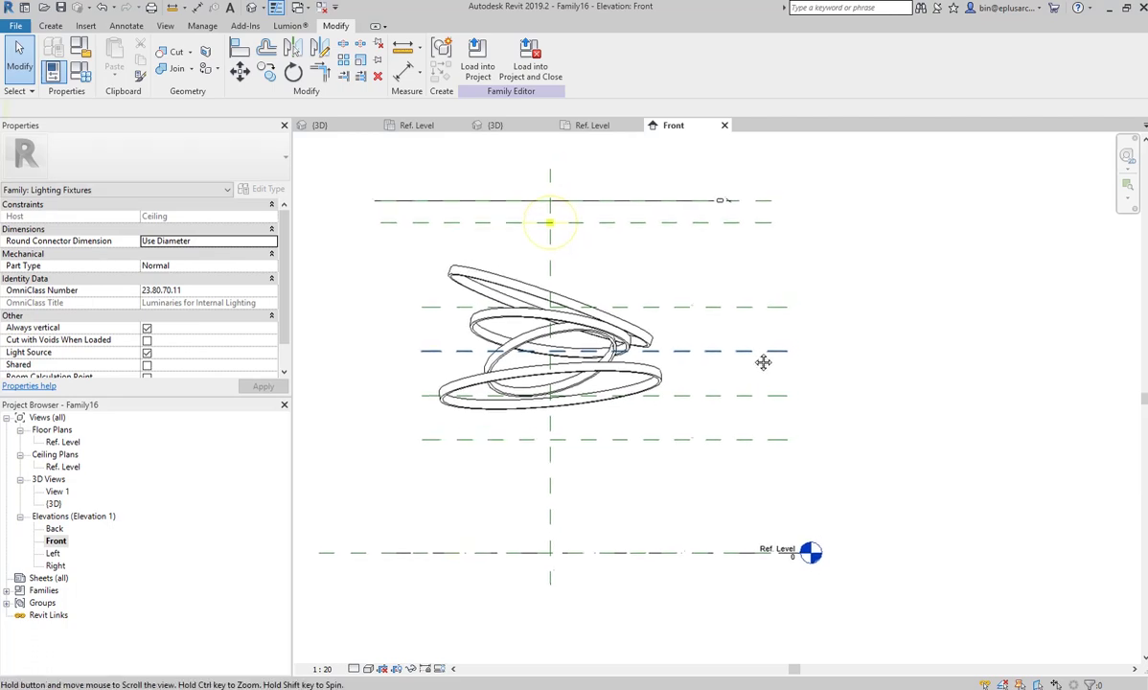
pyautogui.moveTo(763, 361); pyautogui.dragTo(673, 347, button='middle')
# Use AL to align each of the four rings to its own reference plane.
pyautogui.scroll(1, 674, 348)
pyautogui.press('a')
pyautogui.press('l')
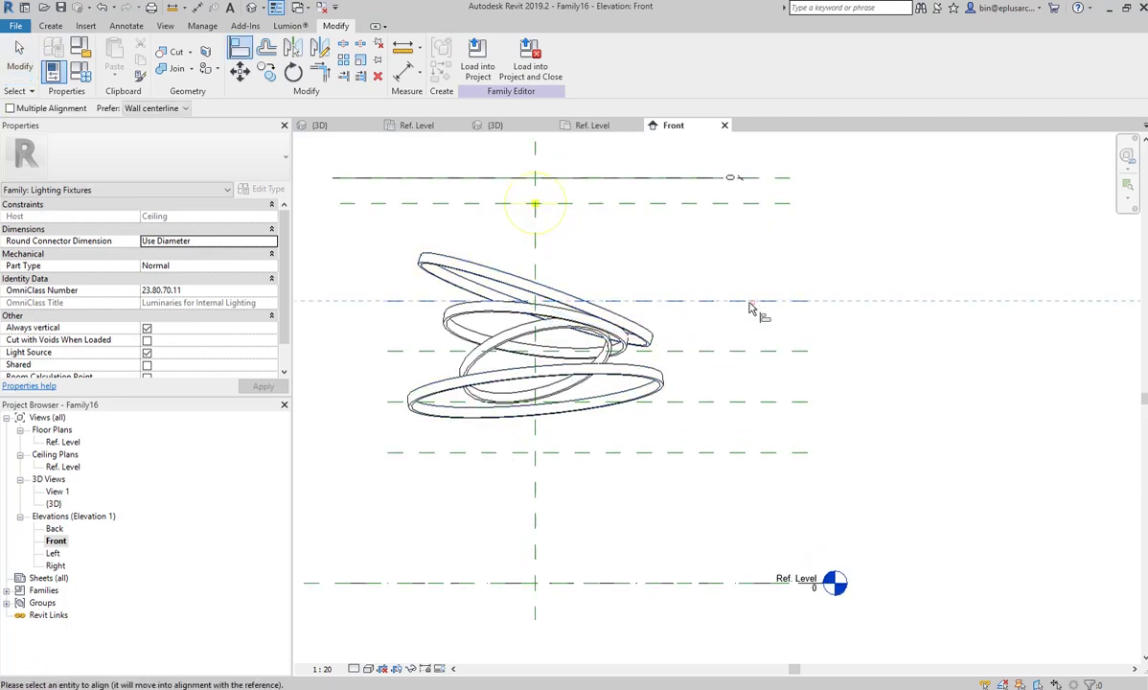
pyautogui.click(595, 279)
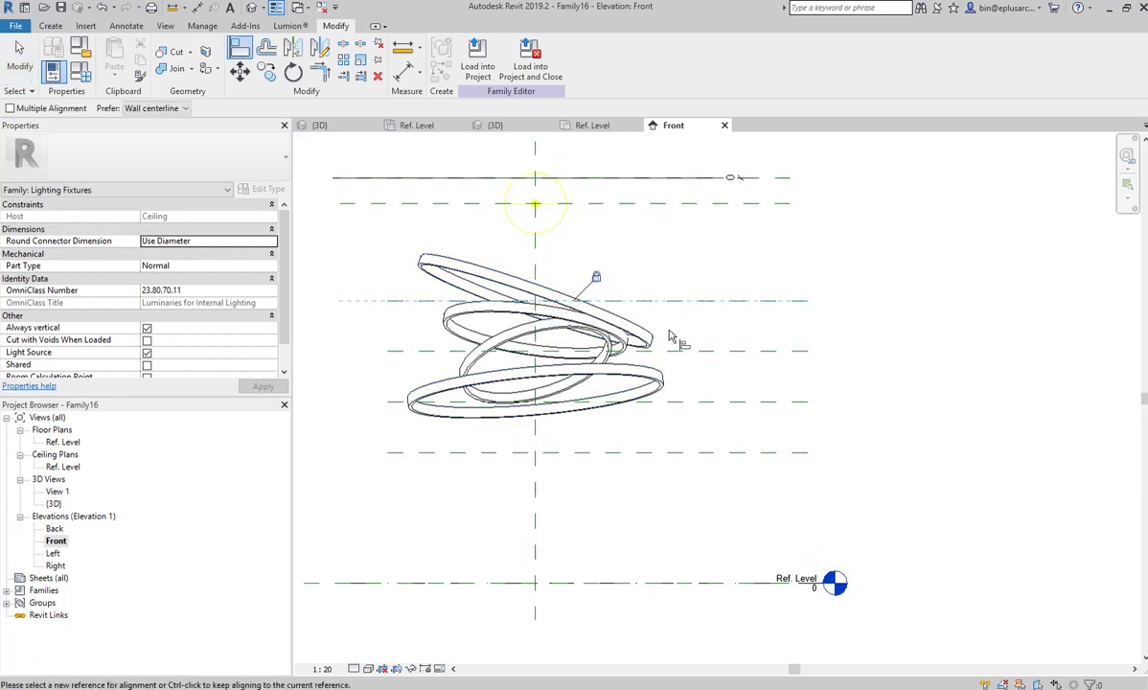
pyautogui.click(556, 324)
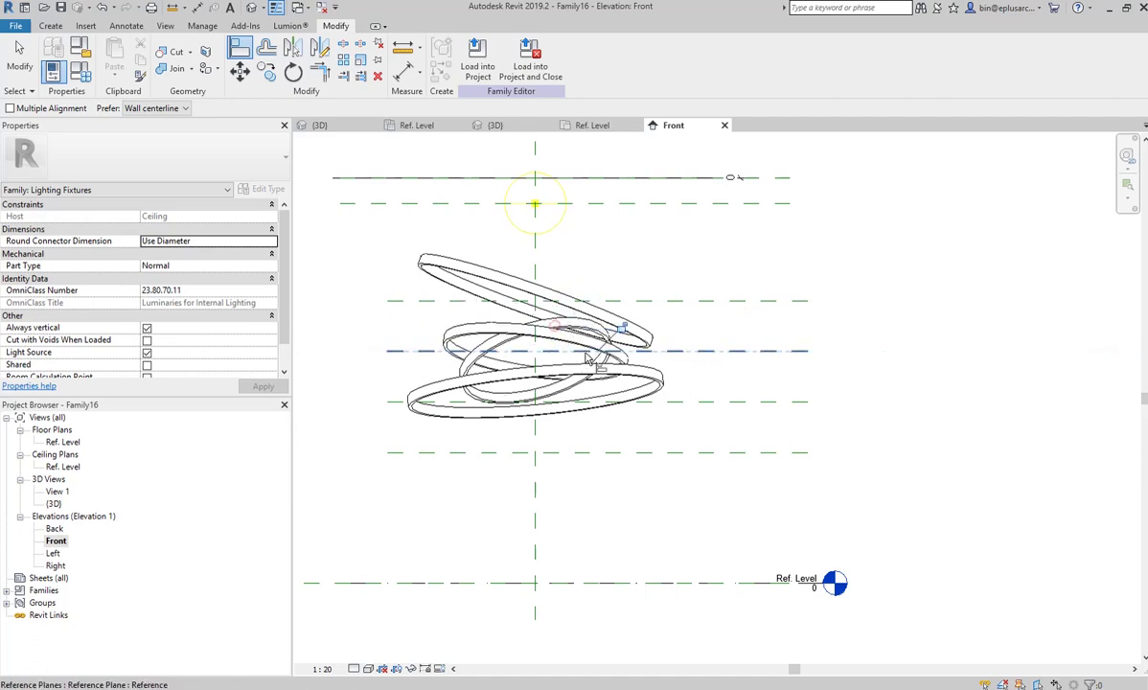
pyautogui.click(737, 401)
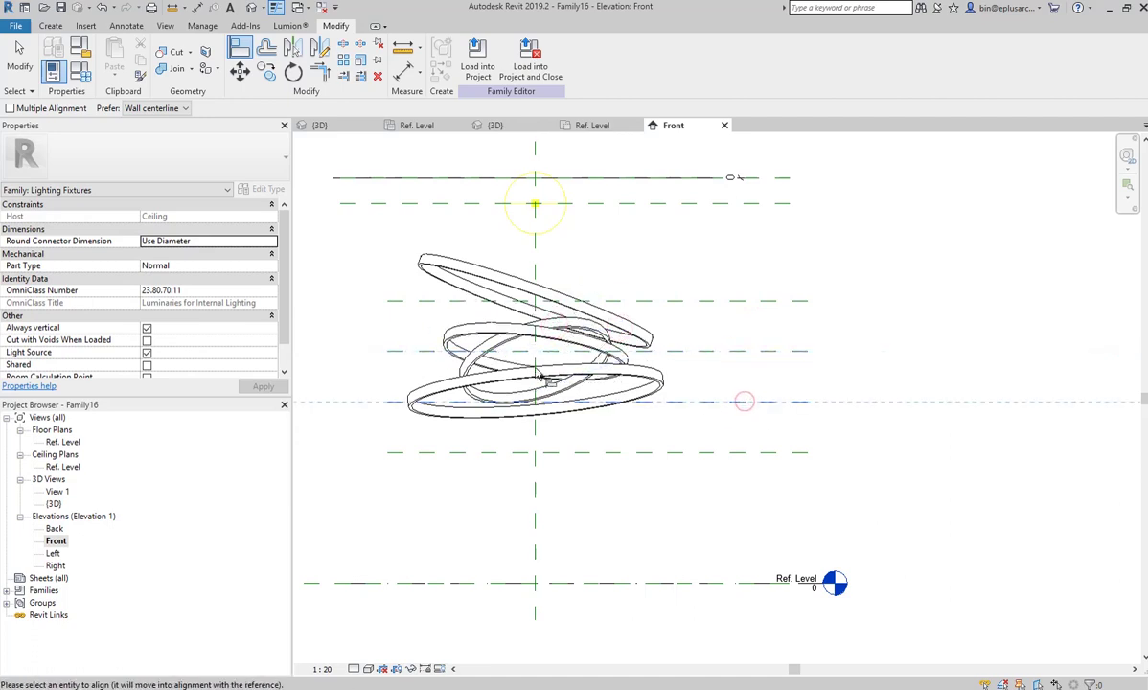
pyautogui.click(472, 375)
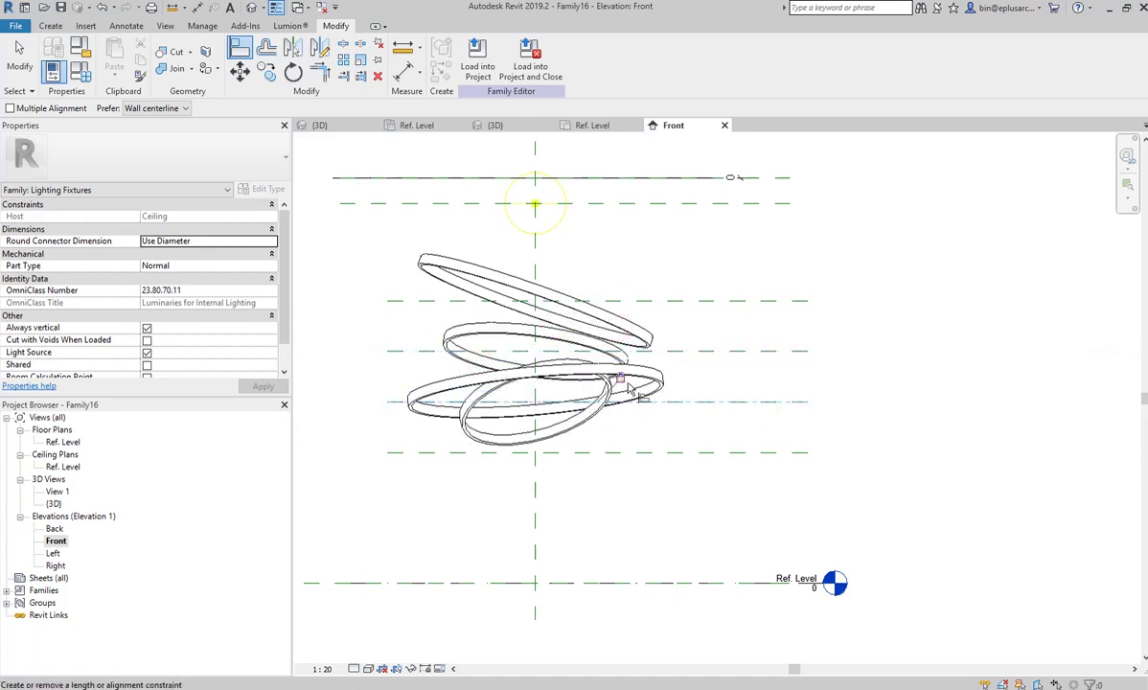
pyautogui.click(756, 452)
pyautogui.click(516, 378)
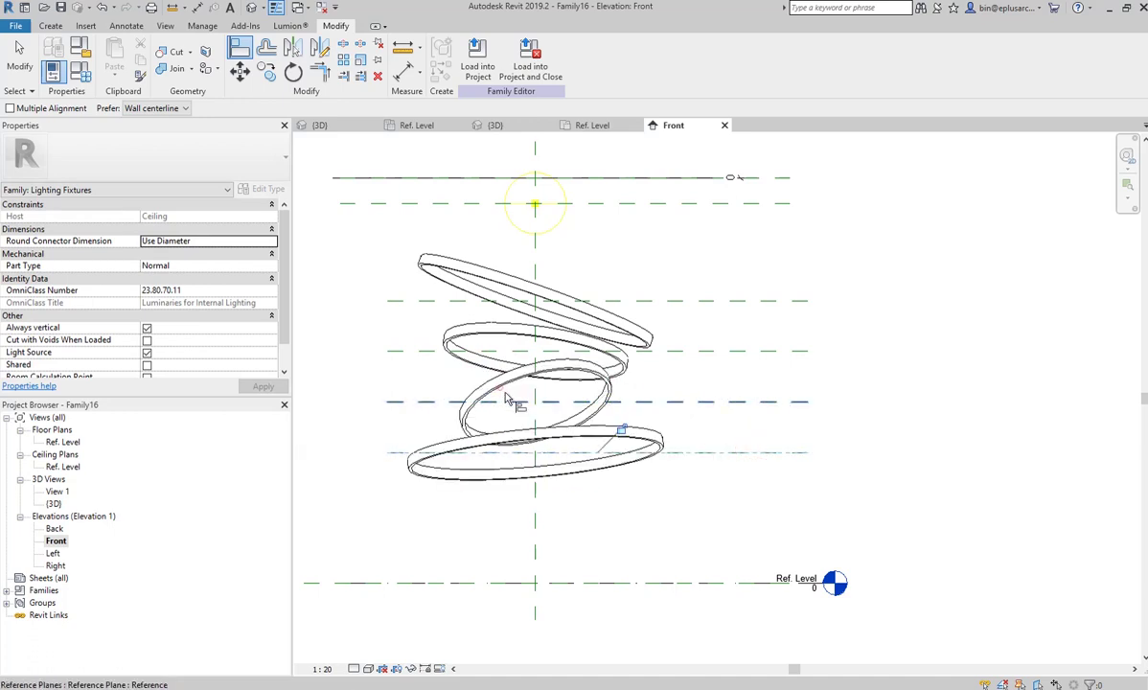
pyautogui.moveTo(730, 422); pyautogui.dragTo(718, 436, button='middle')
# Place a chained dimension across the four ring planes reading 500, 500, 500.
pyautogui.press('d')
pyautogui.press('i')
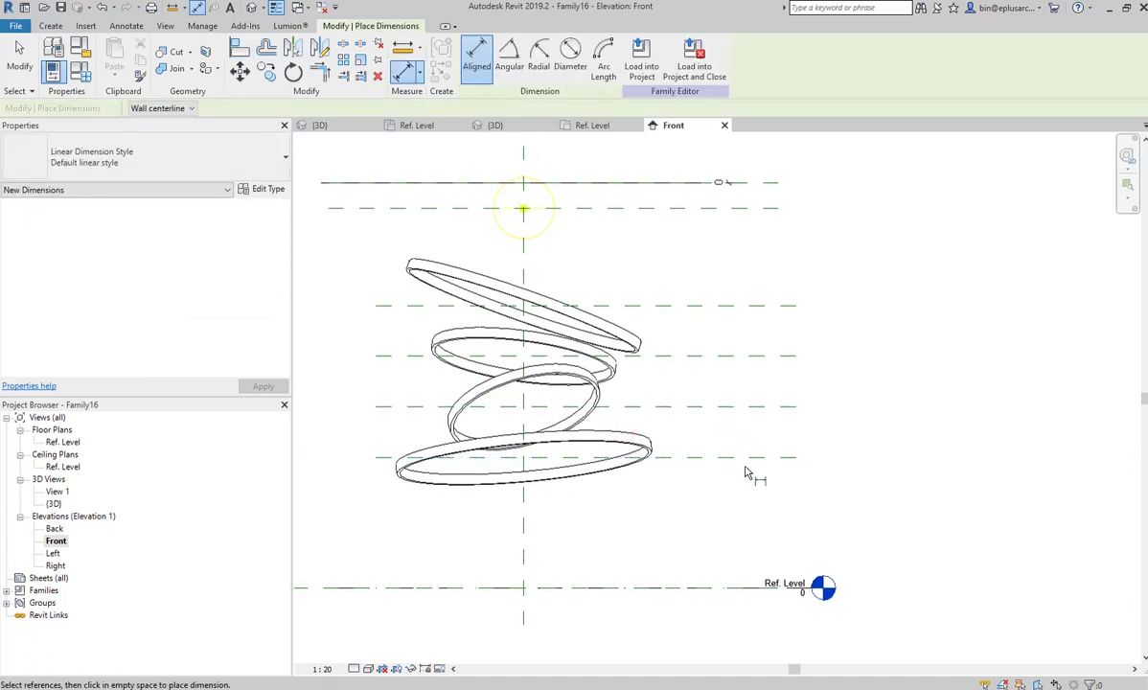
pyautogui.click(733, 406)
pyautogui.click(733, 356)
pyautogui.click(733, 305)
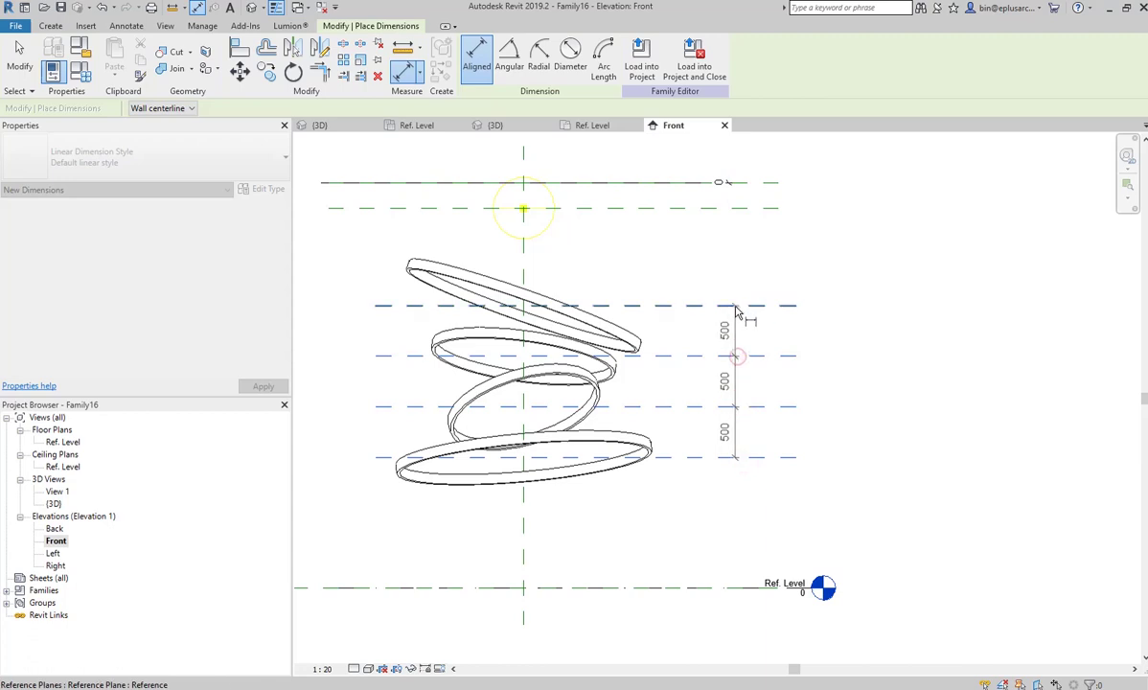
pyautogui.click(783, 331)
pyautogui.press('Escape')
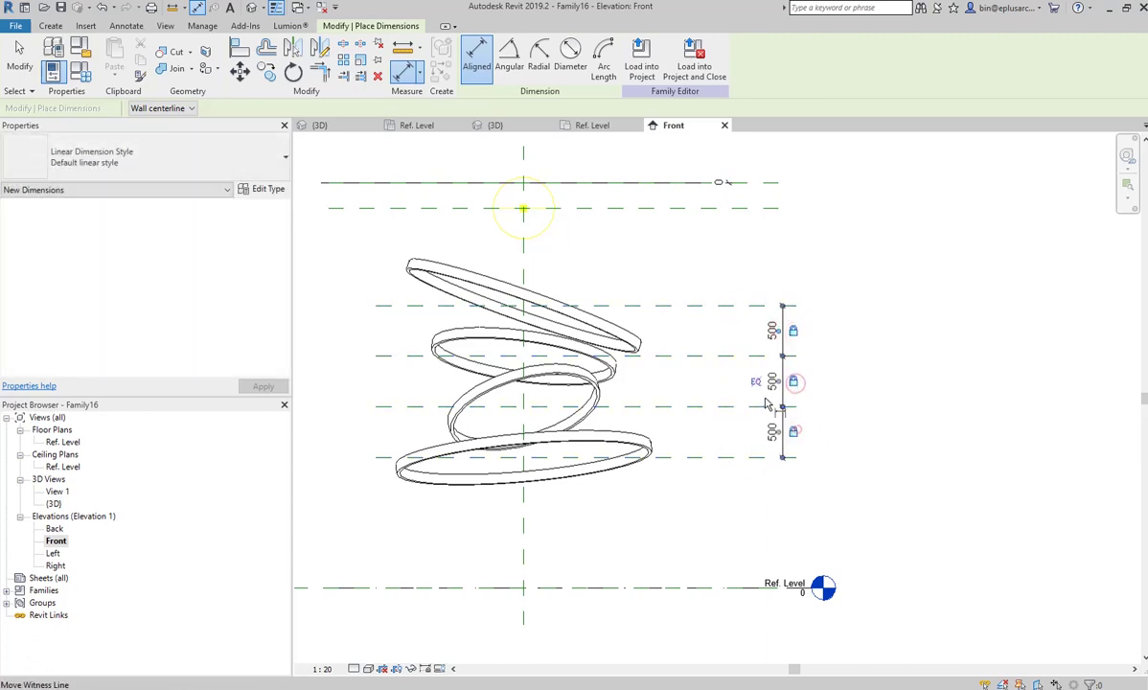
pyautogui.moveTo(654, 379); pyautogui.dragTo(655, 381, button='middle')
pyautogui.press('Escape')
# Orbit the ring stack in 3D, then return to the Front elevation.
pyautogui.moveTo(574, 288); pyautogui.dragTo(582, 303, button='middle')
pyautogui.scroll(-1, 499, 249)
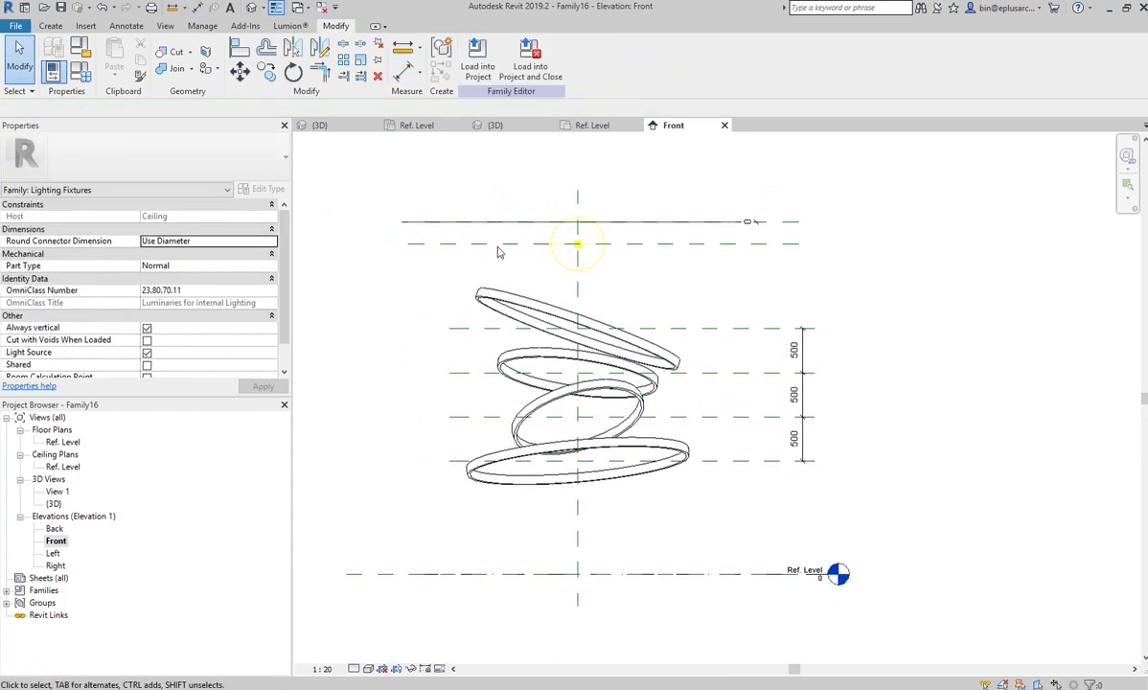
pyautogui.click(249, 8)
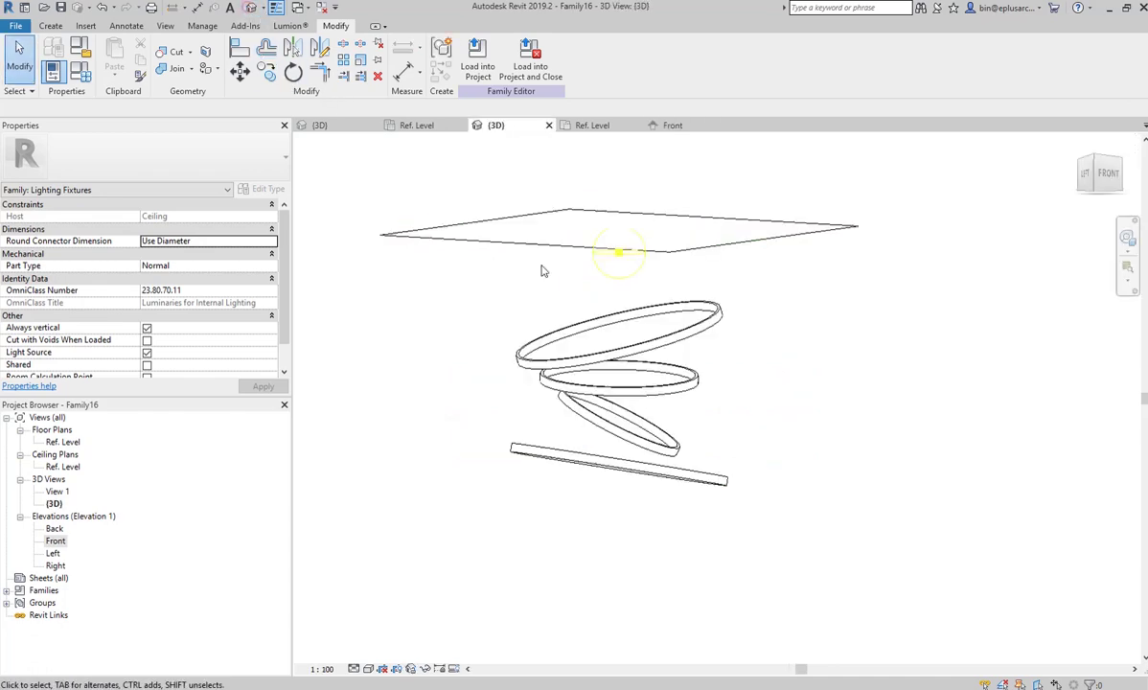
pyautogui.moveTo(540, 266)
pyautogui.keyDown('shift'); pyautogui.mouseDown(button='middle')
pyautogui.moveTo(845, 371)
pyautogui.moveTo(451, 377)
pyautogui.moveTo(433, 360)
pyautogui.mouseUp(button='middle'); pyautogui.keyUp('shift')
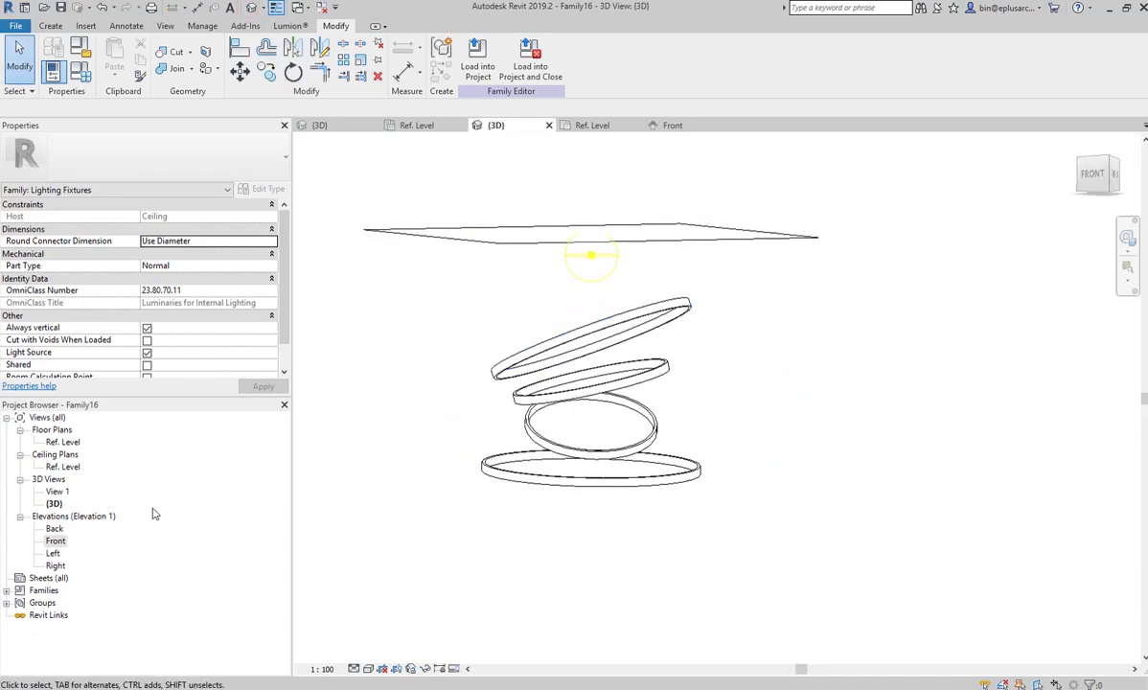
pyautogui.doubleClick(55, 541)
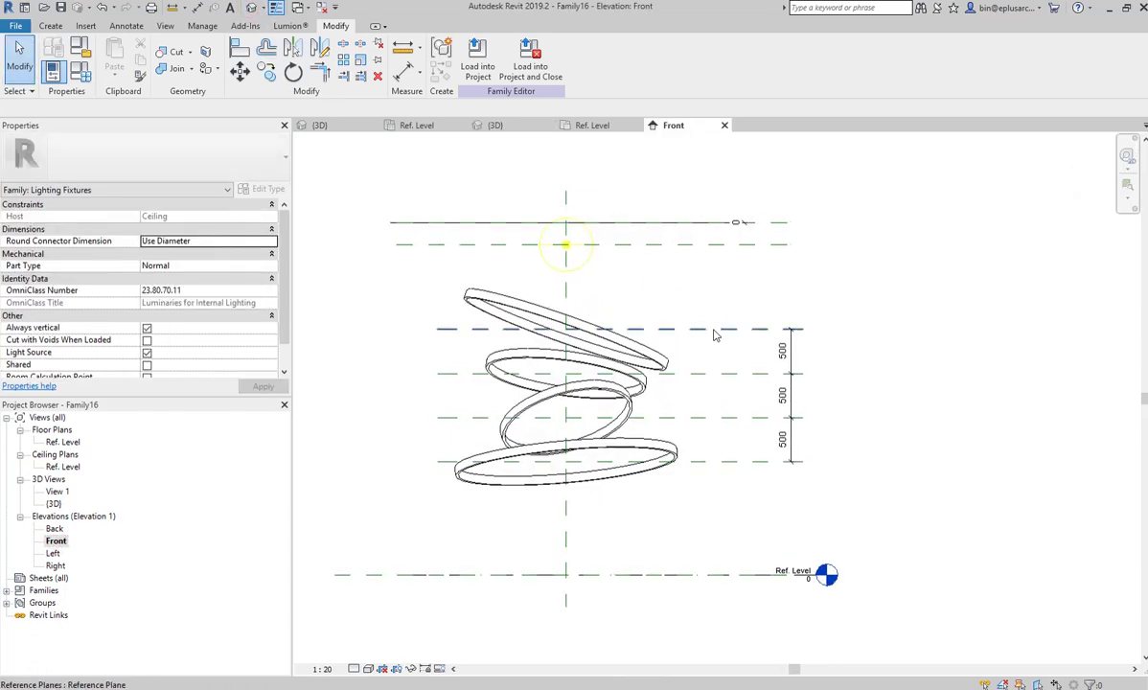
# Drag the top ring plane up and down to confirm the rings follow.
pyautogui.click(714, 330)
pyautogui.moveTo(714, 330); pyautogui.dragTo(714, 367)
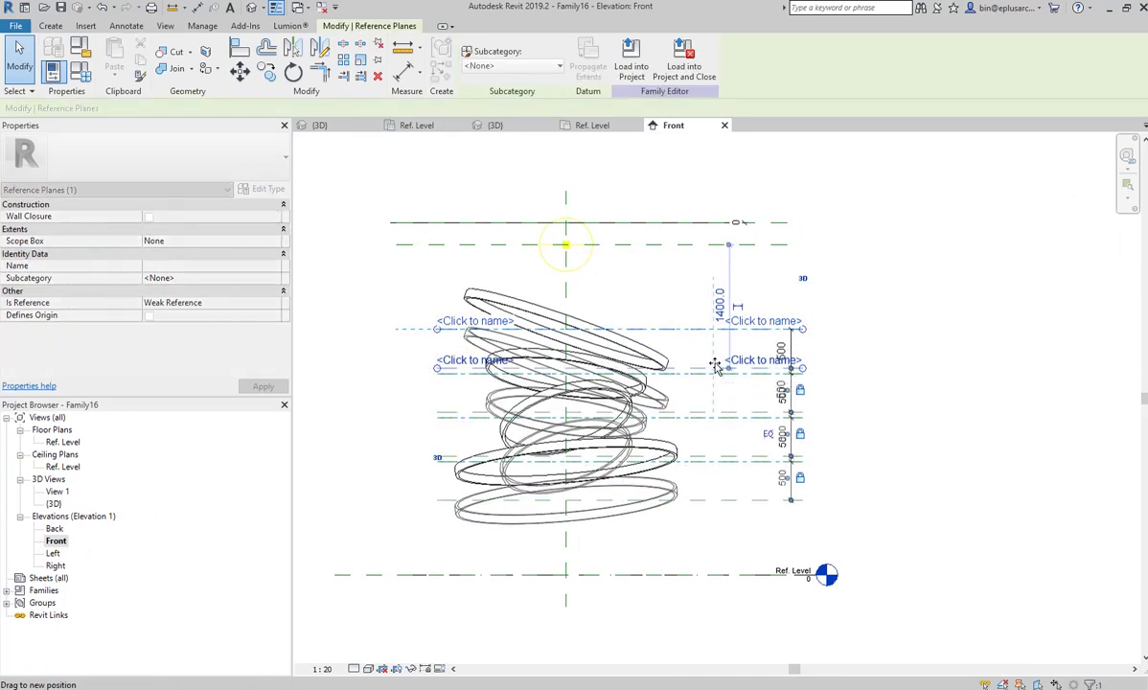
pyautogui.moveTo(713, 367)
pyautogui.mouseDown()
pyautogui.moveTo(717, 318)
pyautogui.moveTo(712, 351)
pyautogui.mouseUp()
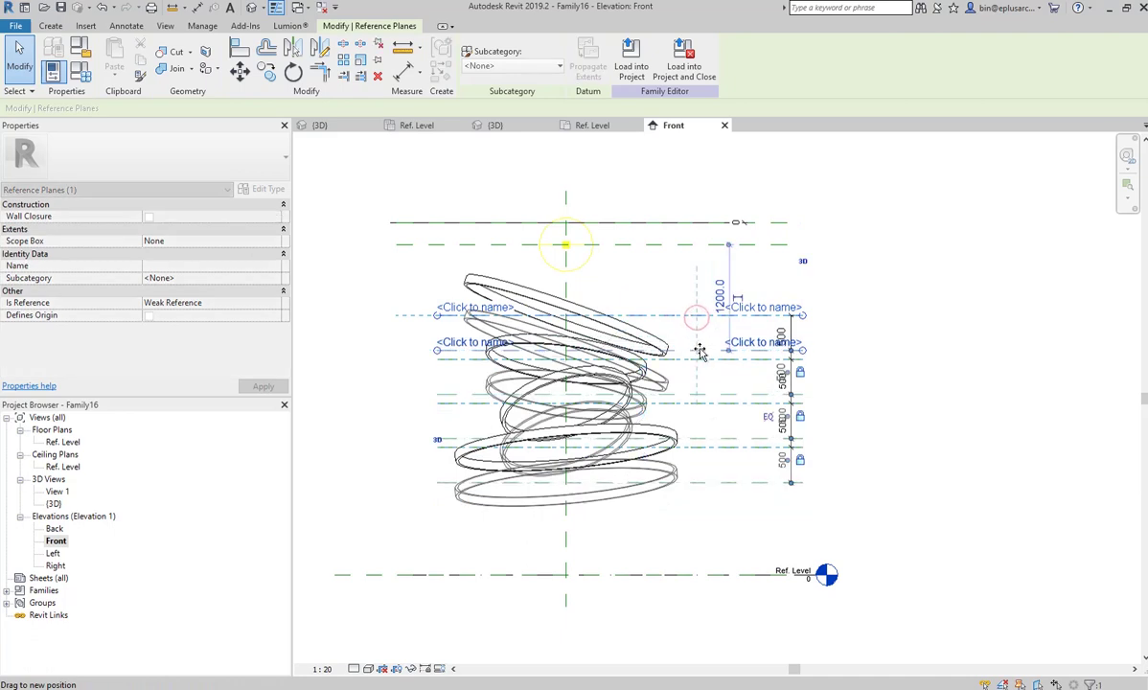
# Dimension the 1450 gap from the ceiling plane to the top ring plane and begin labelling it.
pyautogui.press('d')
pyautogui.press('i')
pyautogui.click(718, 351)
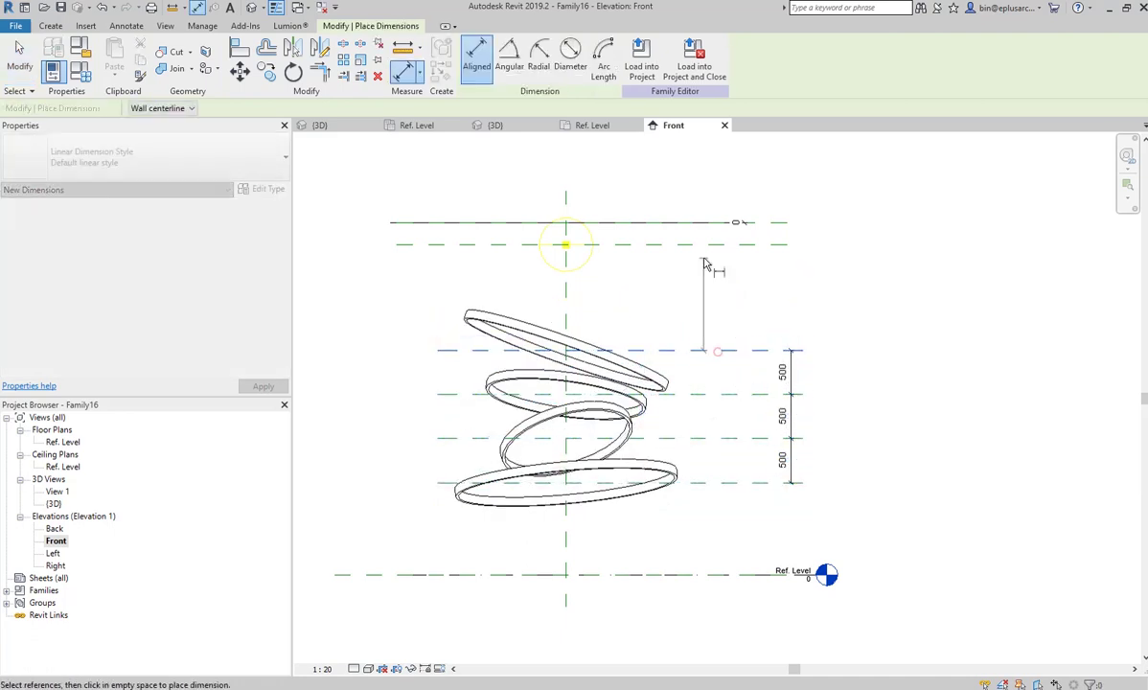
pyautogui.click(781, 226)
pyautogui.click(783, 283)
pyautogui.press('Escape')
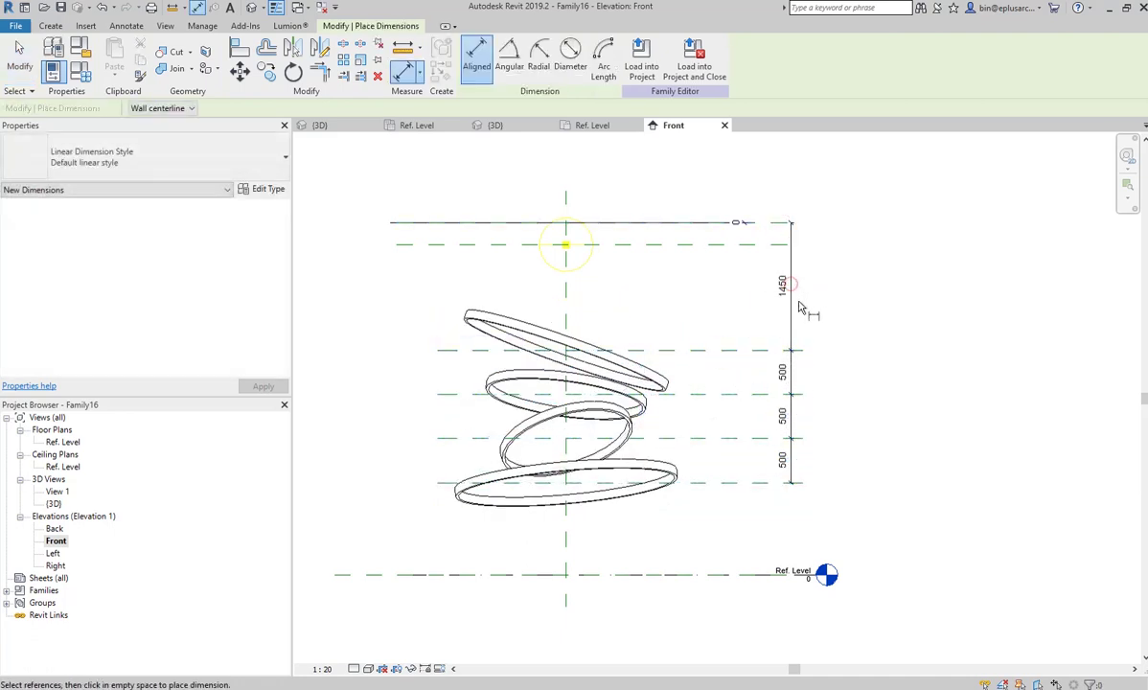
pyautogui.click(778, 288)
pyautogui.click(606, 56)
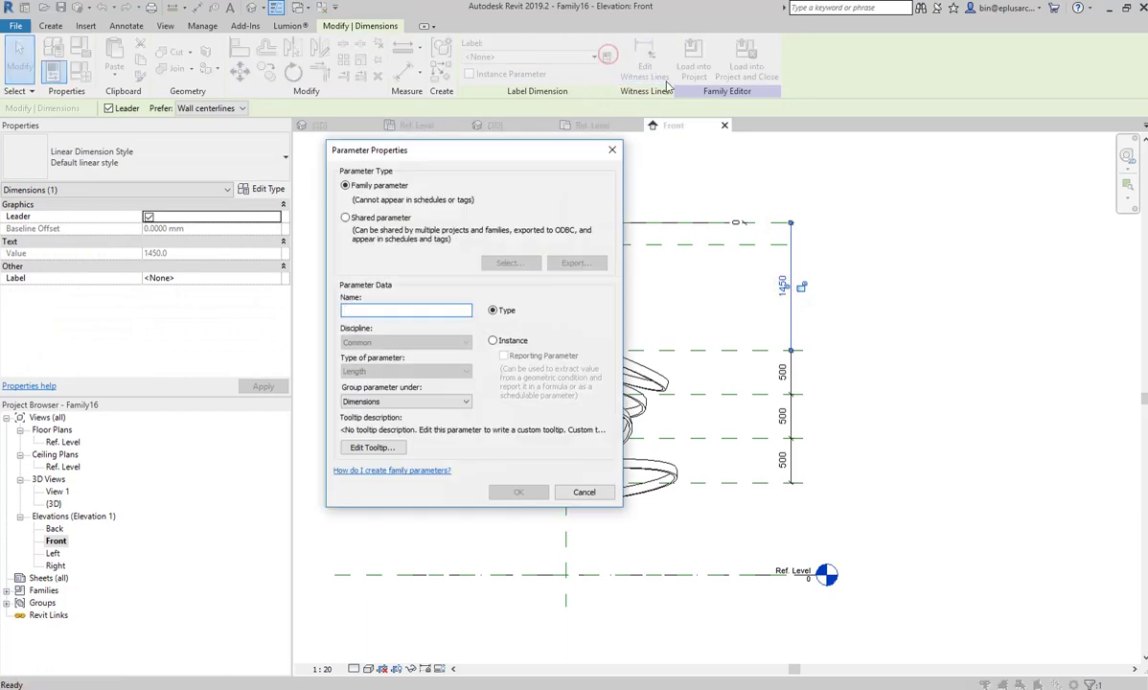
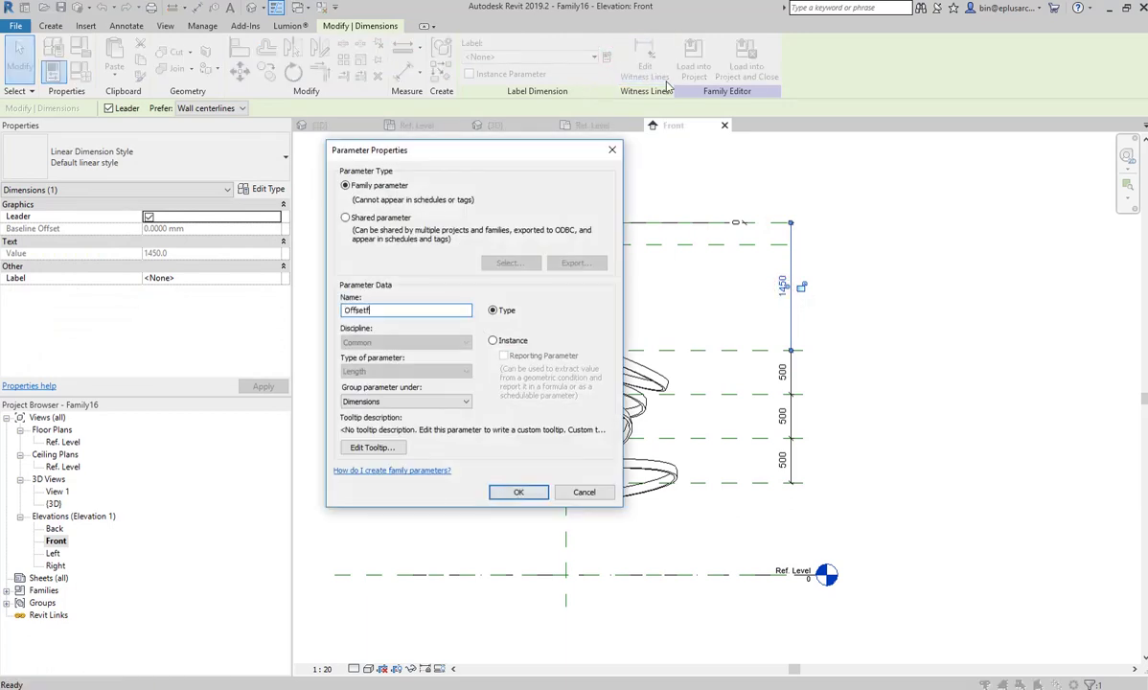
# Make Offset from ceiling an instance parameter and raise the reference plane to 1000.
pyautogui.click(493, 341)
pyautogui.click(517, 494)
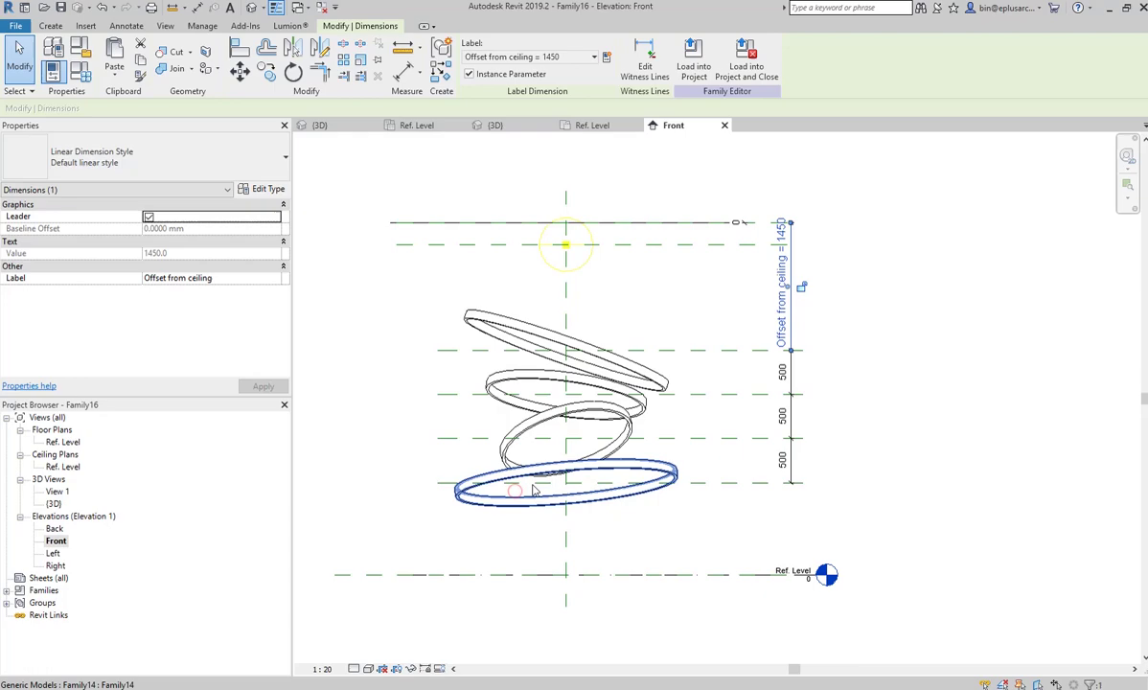
pyautogui.press('Escape')
pyautogui.moveTo(713, 320); pyautogui.dragTo(709, 334, button='middle')
pyautogui.click(700, 334)
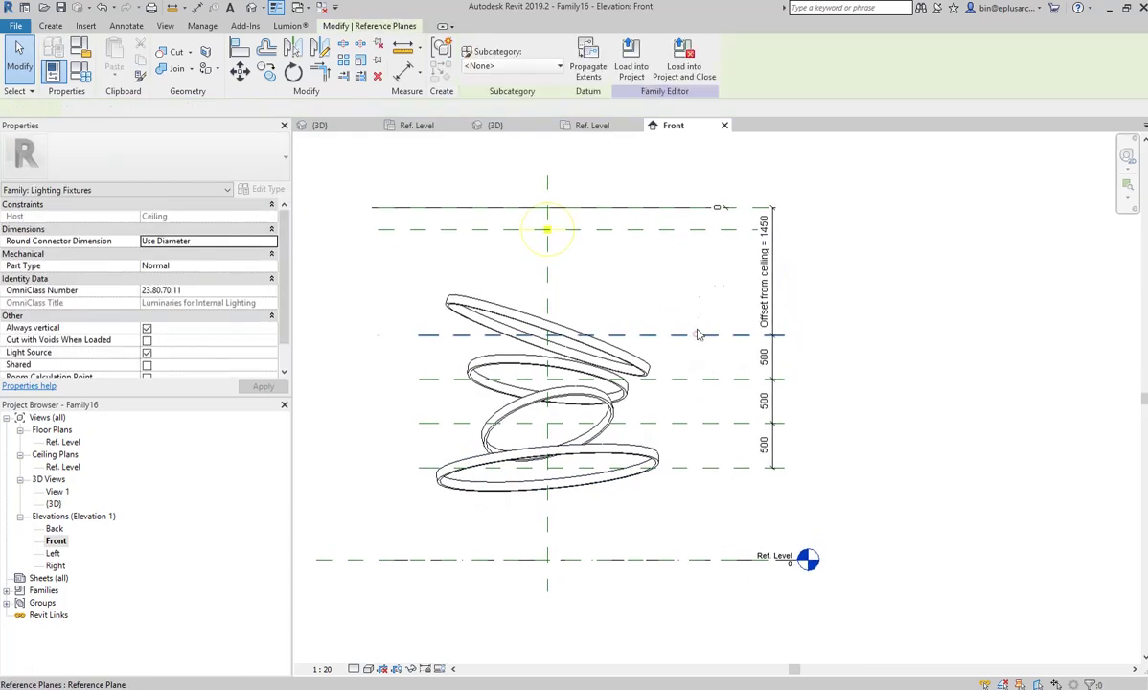
pyautogui.moveTo(696, 334); pyautogui.dragTo(696, 296)
# Set the ring type's PH to 60 and PW to 20, then inspect the slimmer rings in 3D.
pyautogui.click(640, 318)
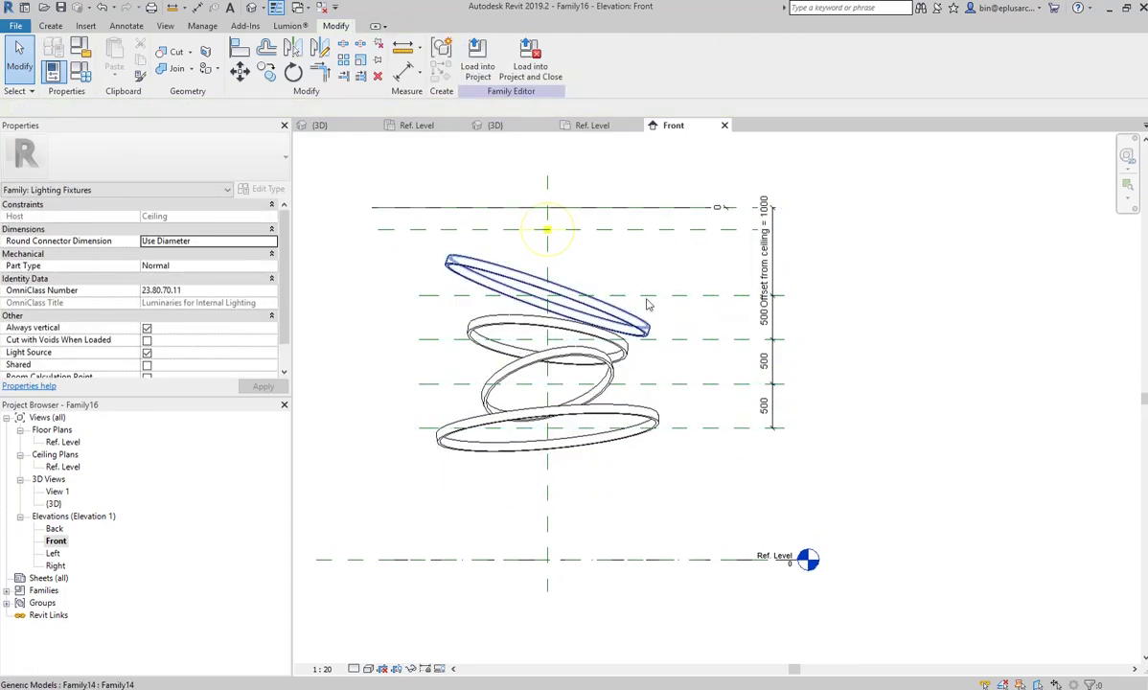
pyautogui.moveTo(640, 318); pyautogui.dragTo(644, 331, button='middle')
pyautogui.click(533, 303)
pyautogui.click(251, 188)
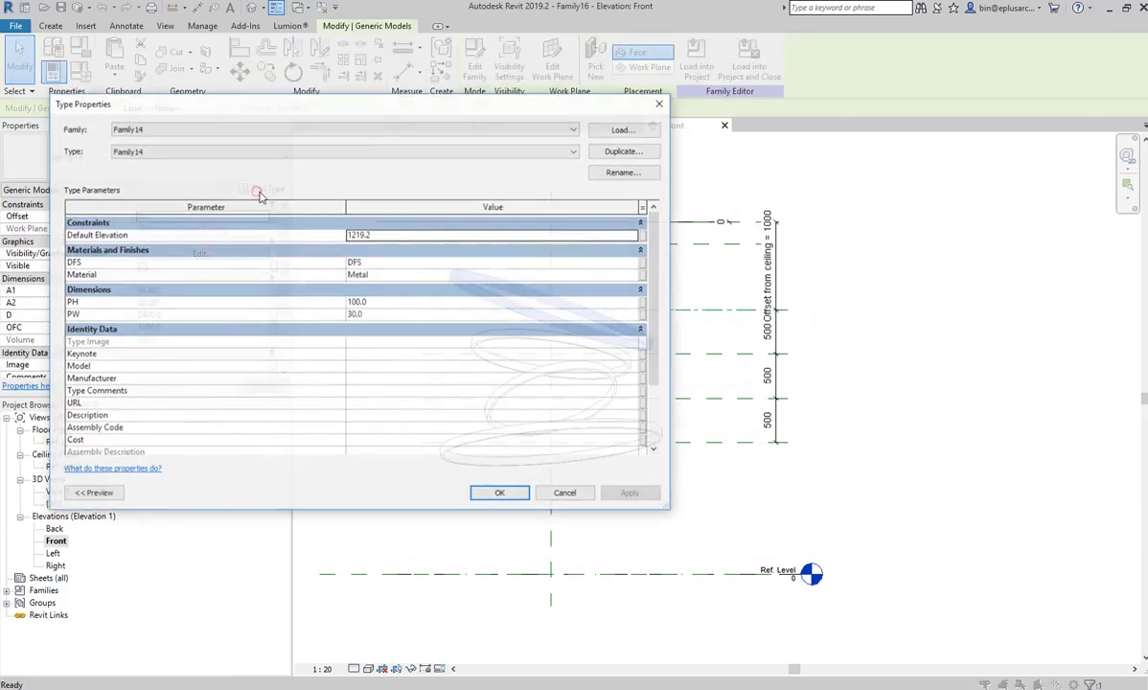
pyautogui.click(391, 303)
pyautogui.doubleClick(391, 308)
pyautogui.write('20')
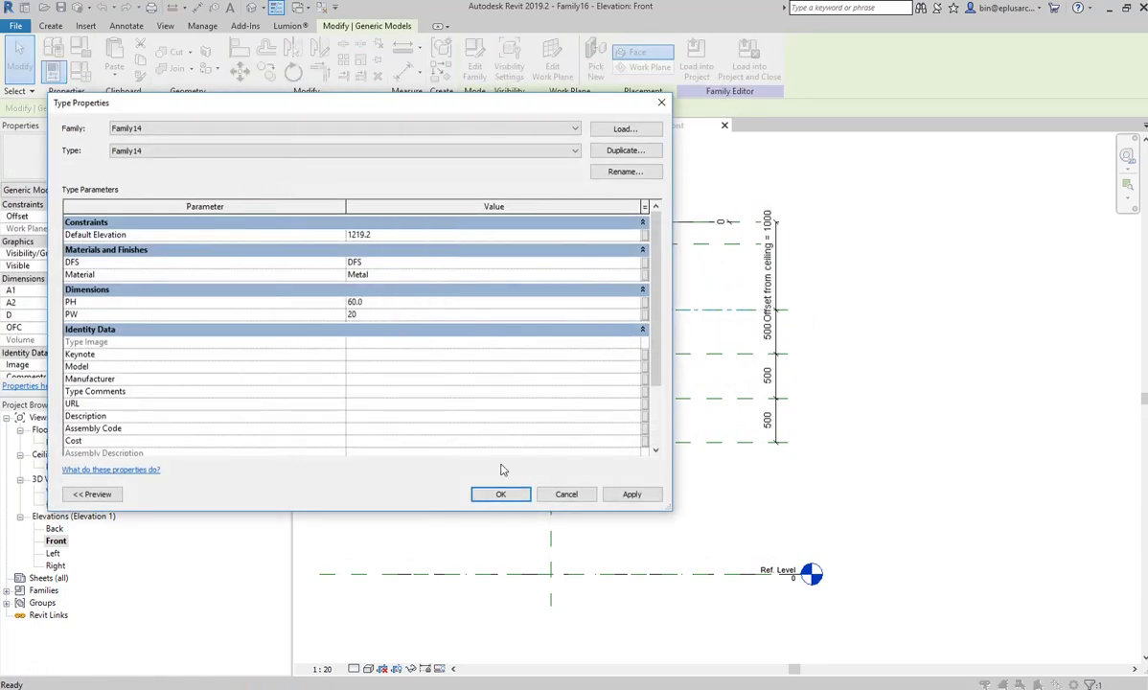
pyautogui.click(502, 495)
pyautogui.click(544, 244)
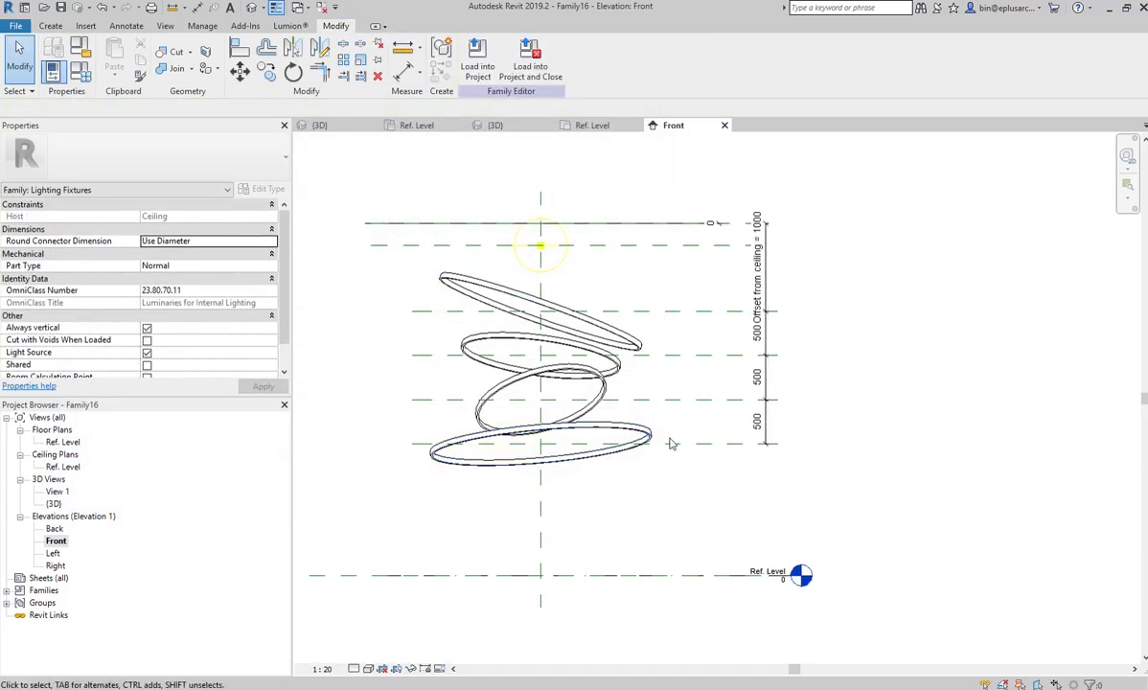
pyautogui.click(251, 8)
pyautogui.moveTo(594, 373)
pyautogui.keyDown('shift'); pyautogui.mouseDown(button='middle')
pyautogui.moveTo(666, 391)
pyautogui.moveTo(571, 400)
pyautogui.moveTo(341, 277)
pyautogui.mouseUp(button='middle'); pyautogui.keyUp('shift')
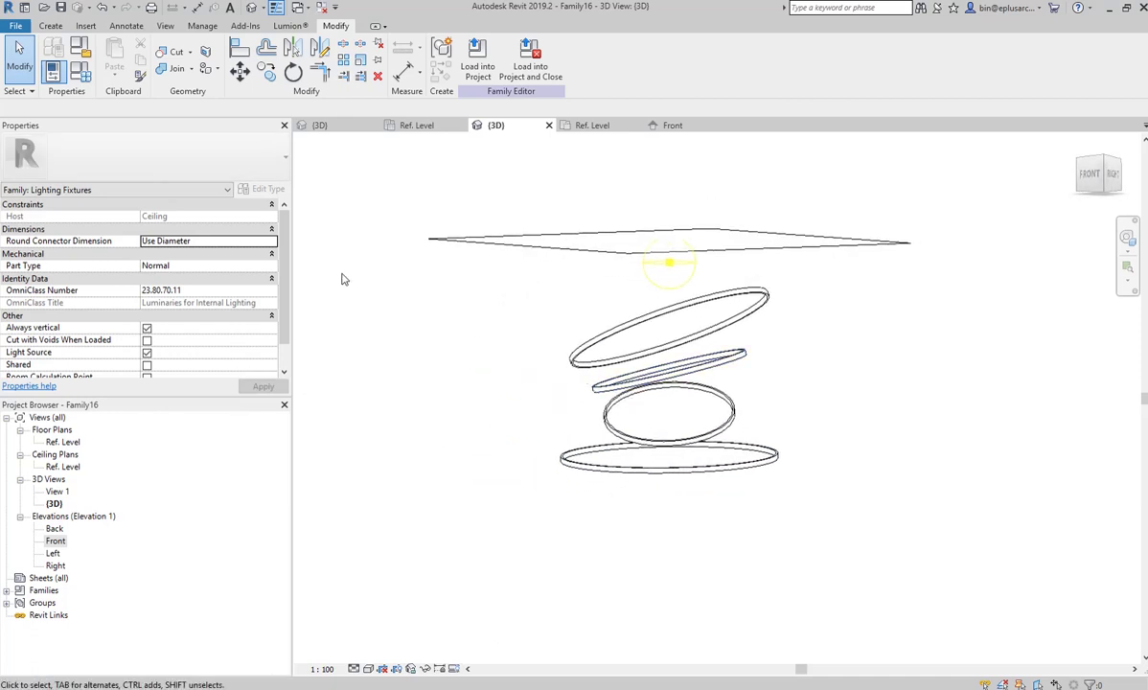
# Create a new project from the Architectural Template.
pyautogui.click(15, 29)
pyautogui.moveTo(47, 78)
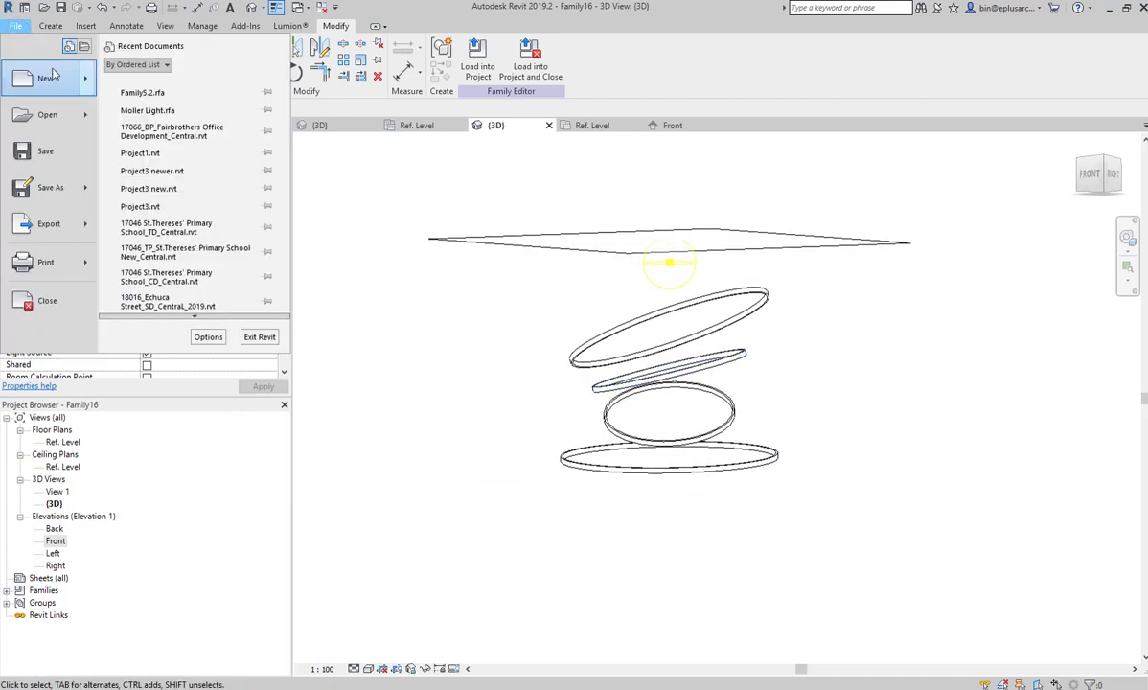
pyautogui.click(161, 93)
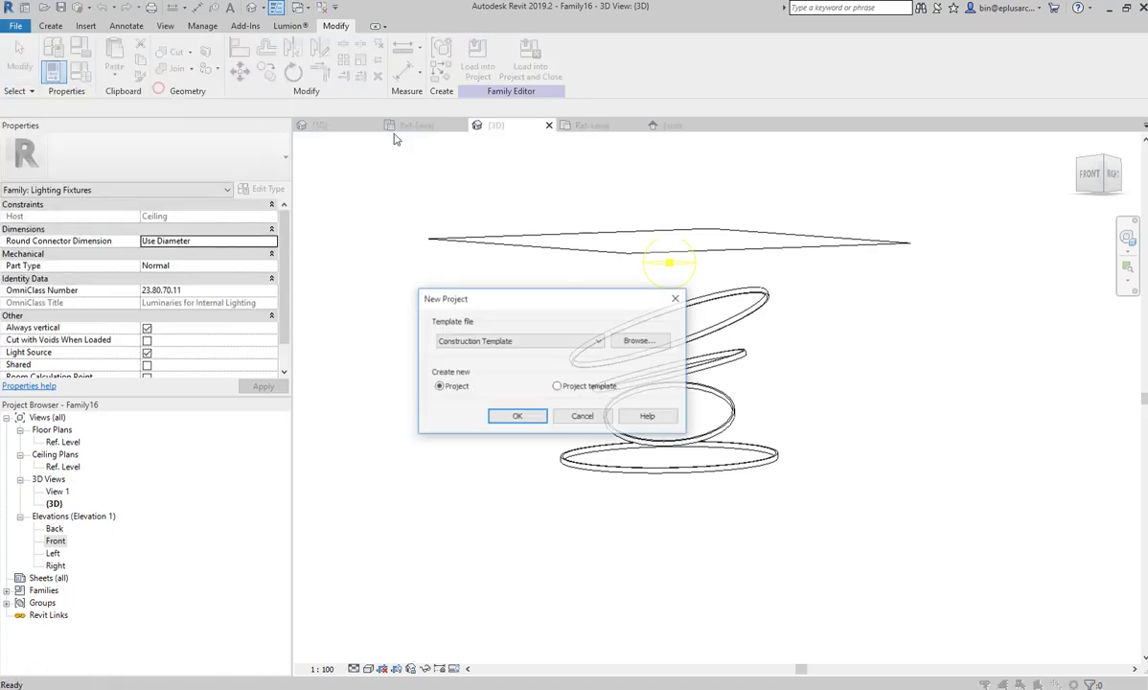
pyautogui.click(542, 342)
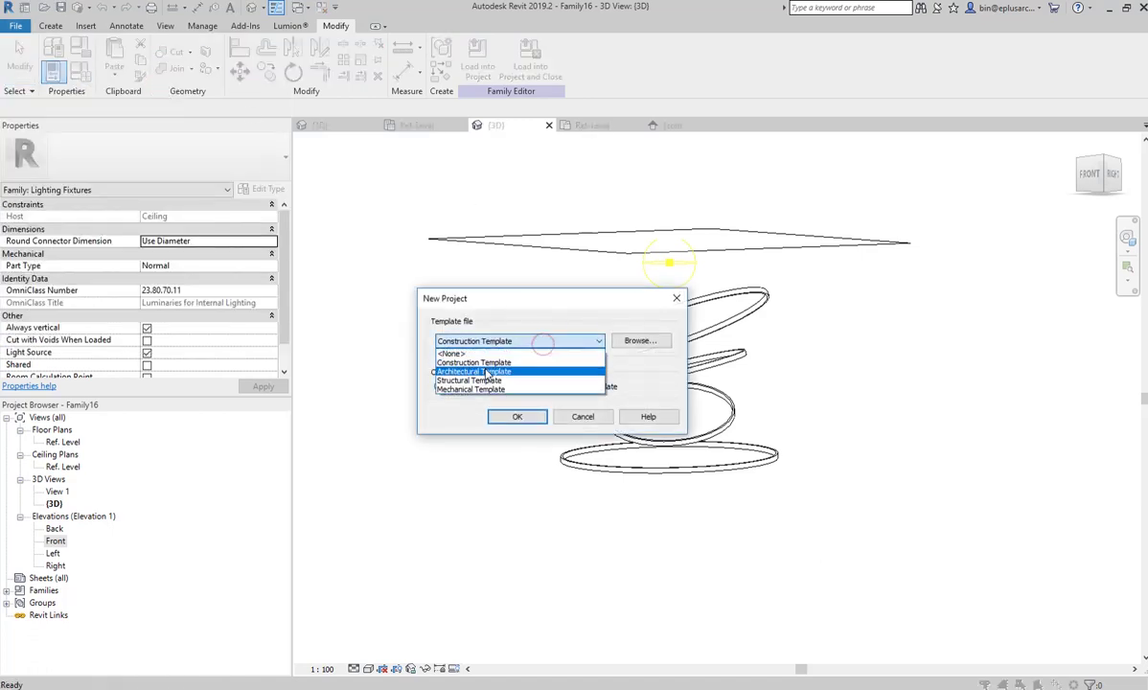
pyautogui.click(484, 368)
pyautogui.click(517, 417)
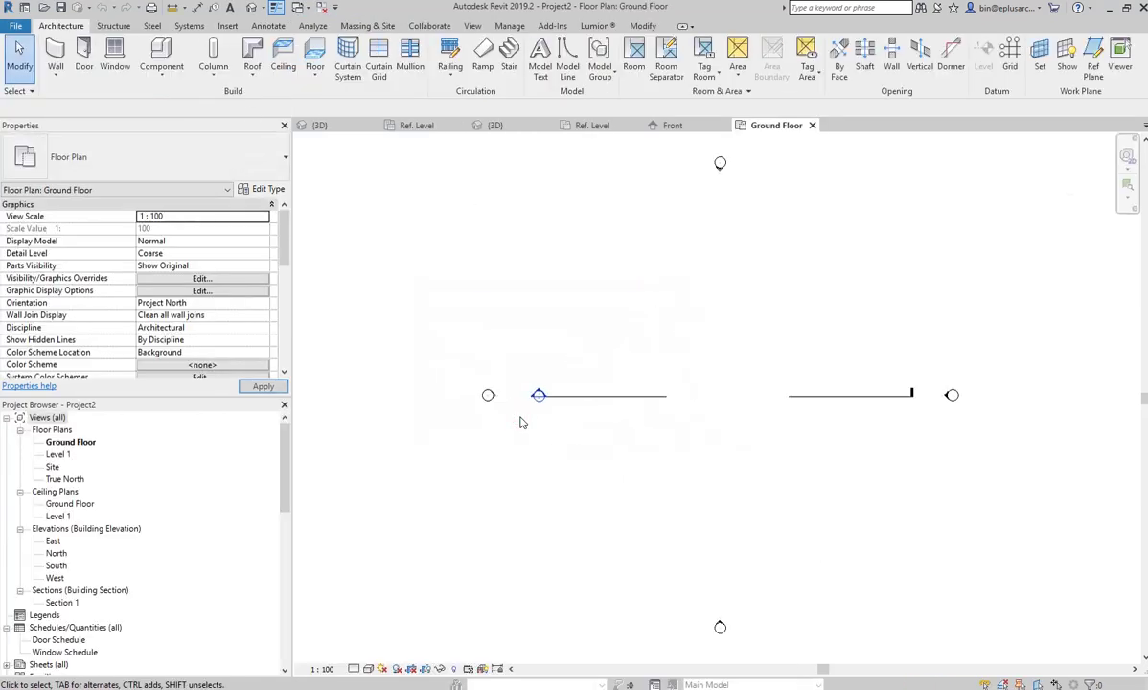
# Sketch a 21000 x 15000 rectangular ceiling on the Ground Floor.
pyautogui.click(280, 69)
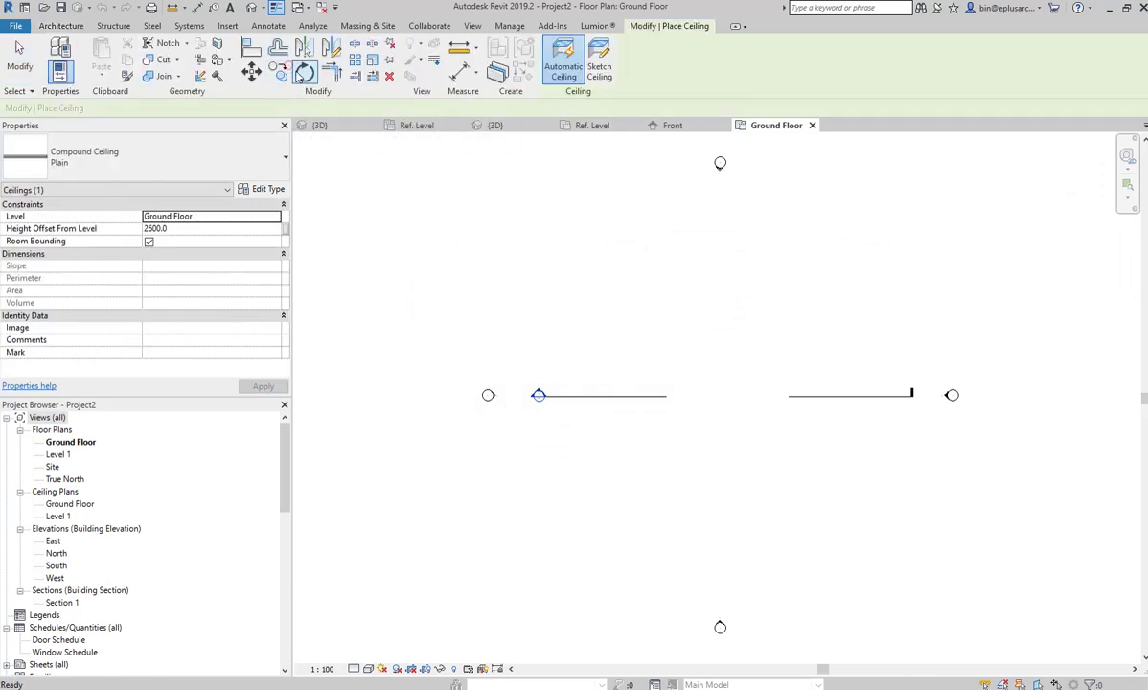
pyautogui.click(598, 69)
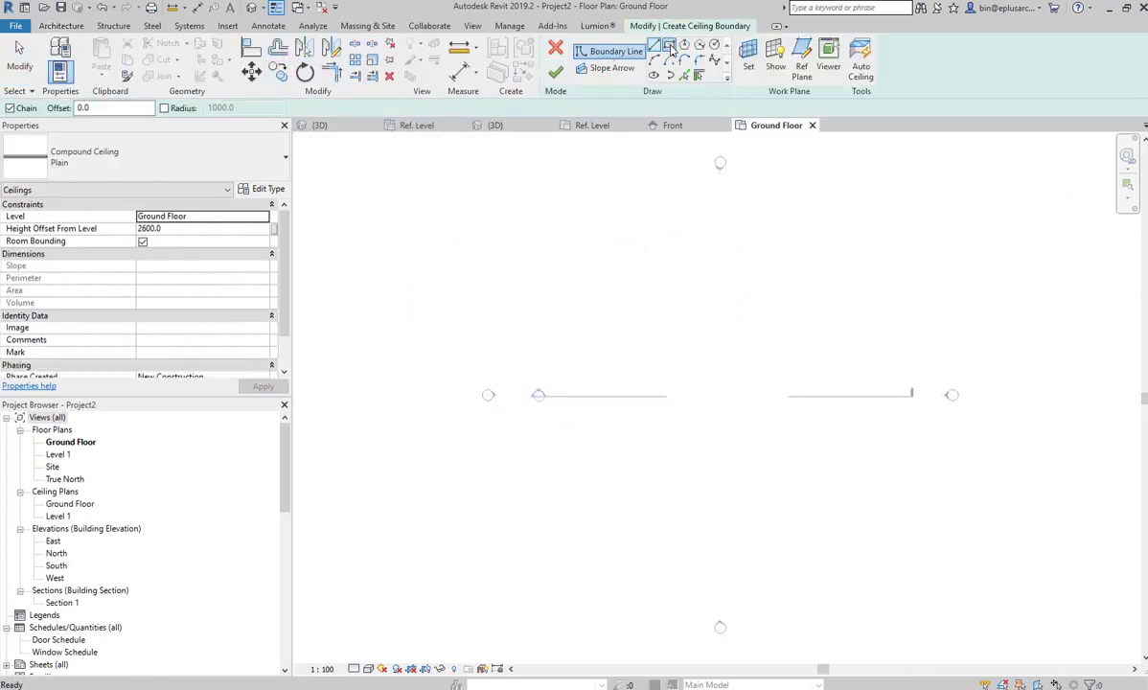
pyautogui.click(670, 46)
pyautogui.click(639, 338)
pyautogui.click(555, 73)
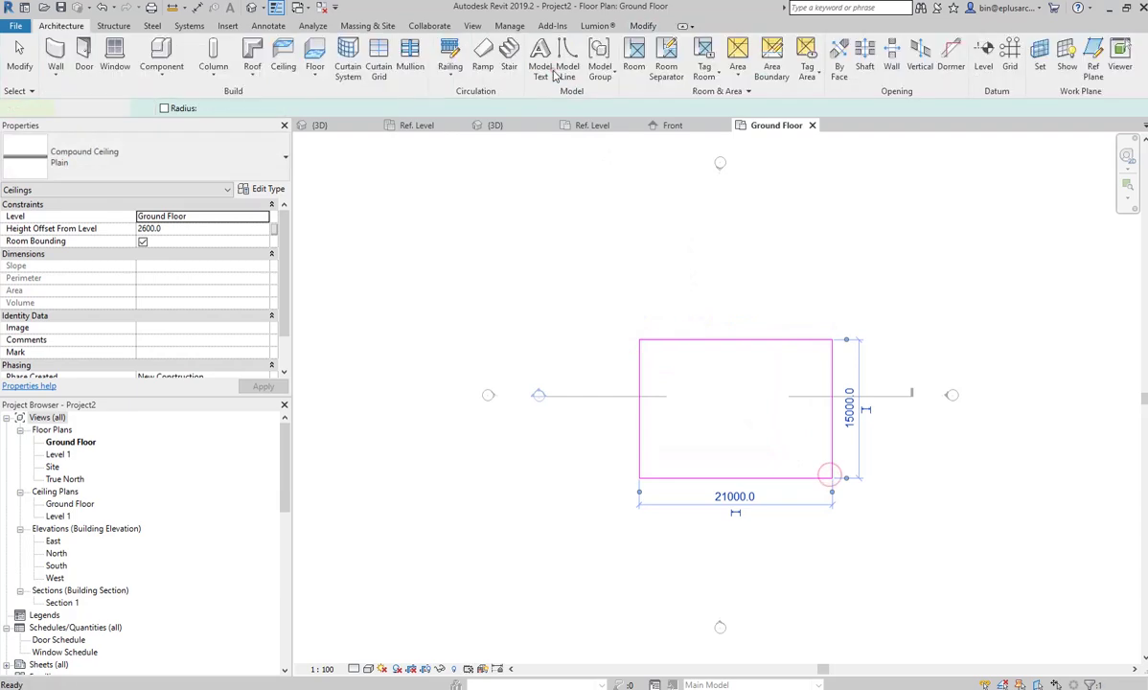
# Close inactive views and switch back to the Family16 3D view.
pyautogui.click(323, 7)
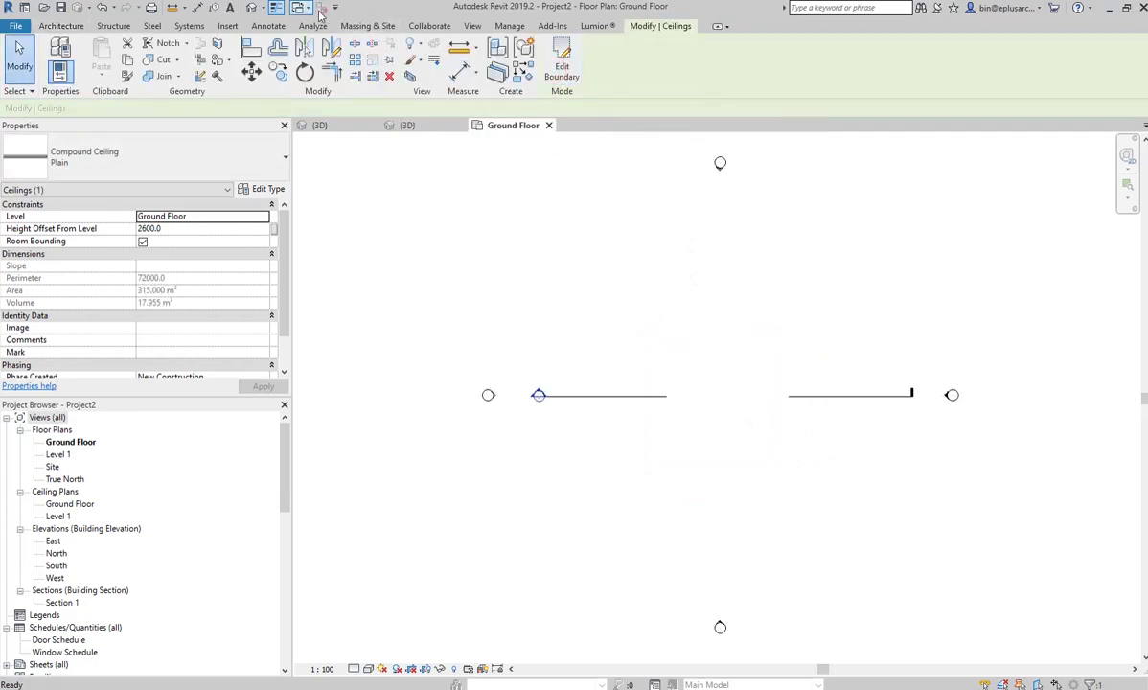
pyautogui.click(305, 8)
pyautogui.click(351, 42)
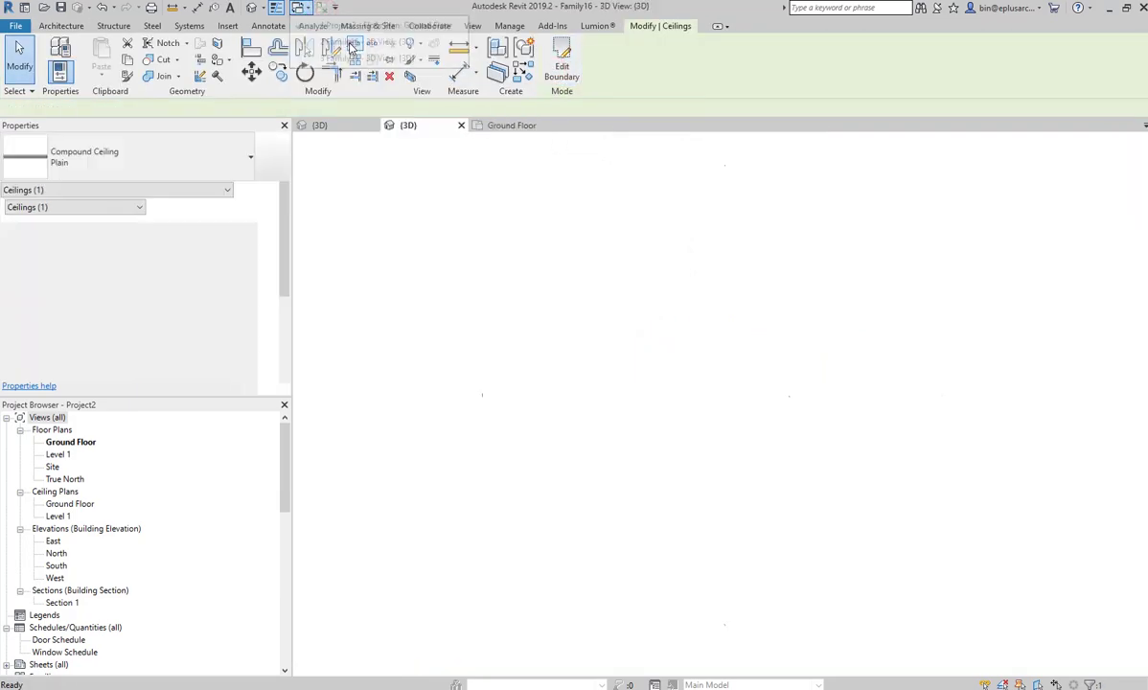
# Load Family16 into Project2 and bring up the Ground Floor ceiling plan and default 3D view.
pyautogui.click(486, 51)
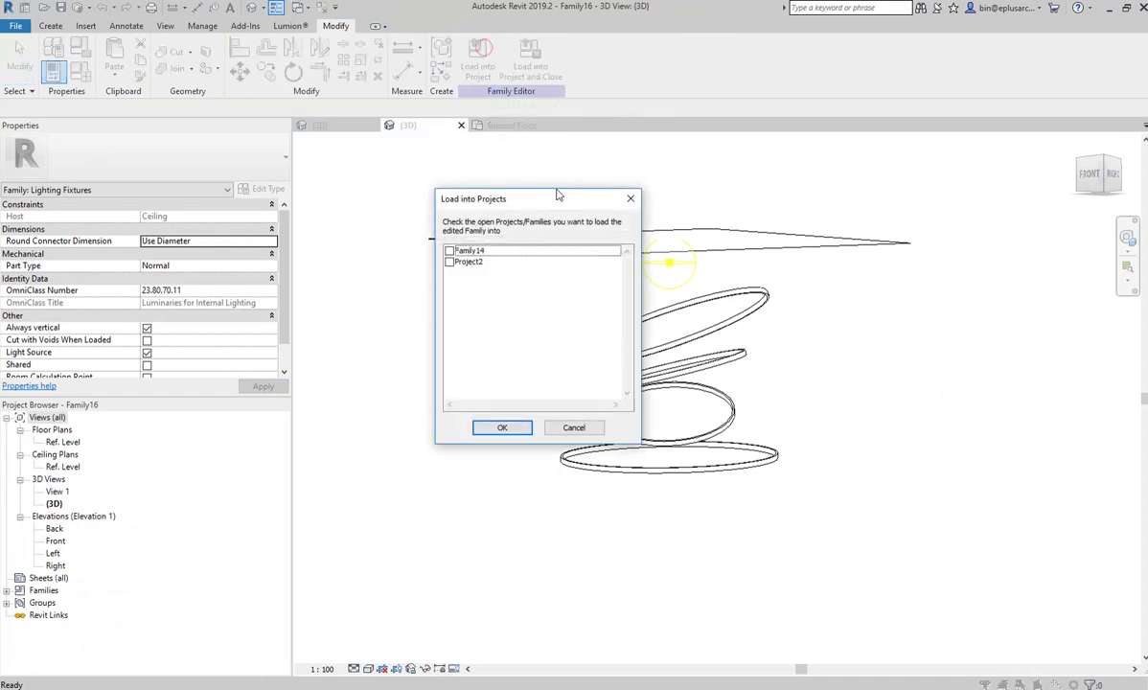
pyautogui.click(502, 427)
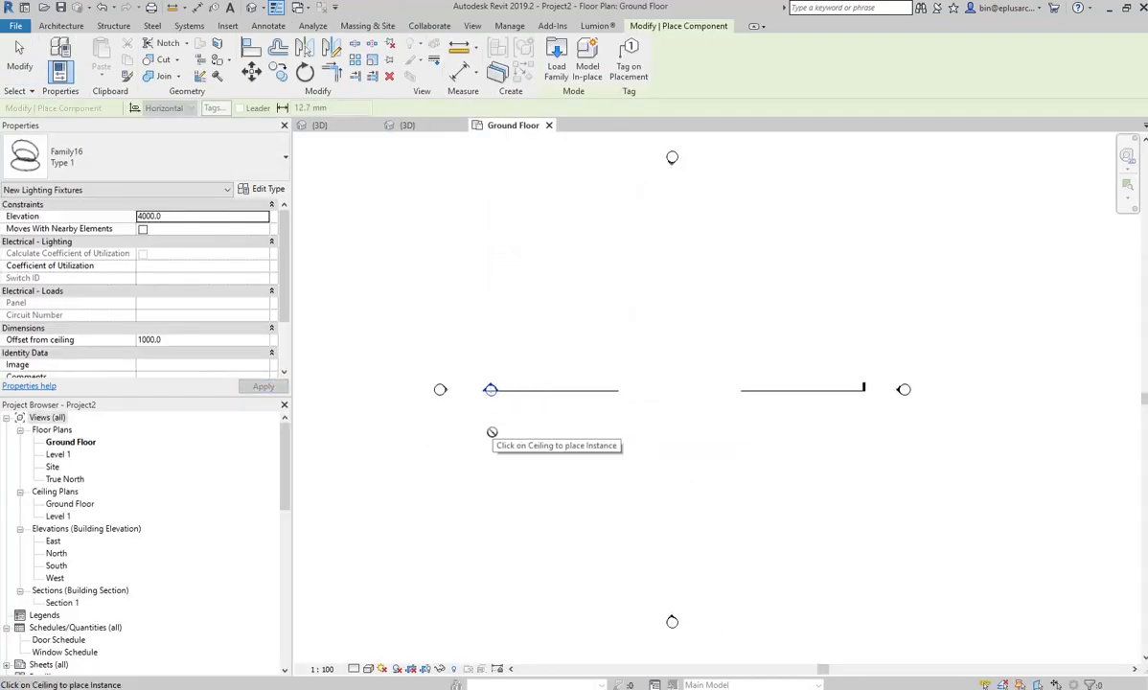
pyautogui.moveTo(500, 448); pyautogui.dragTo(387, 386, button='middle')
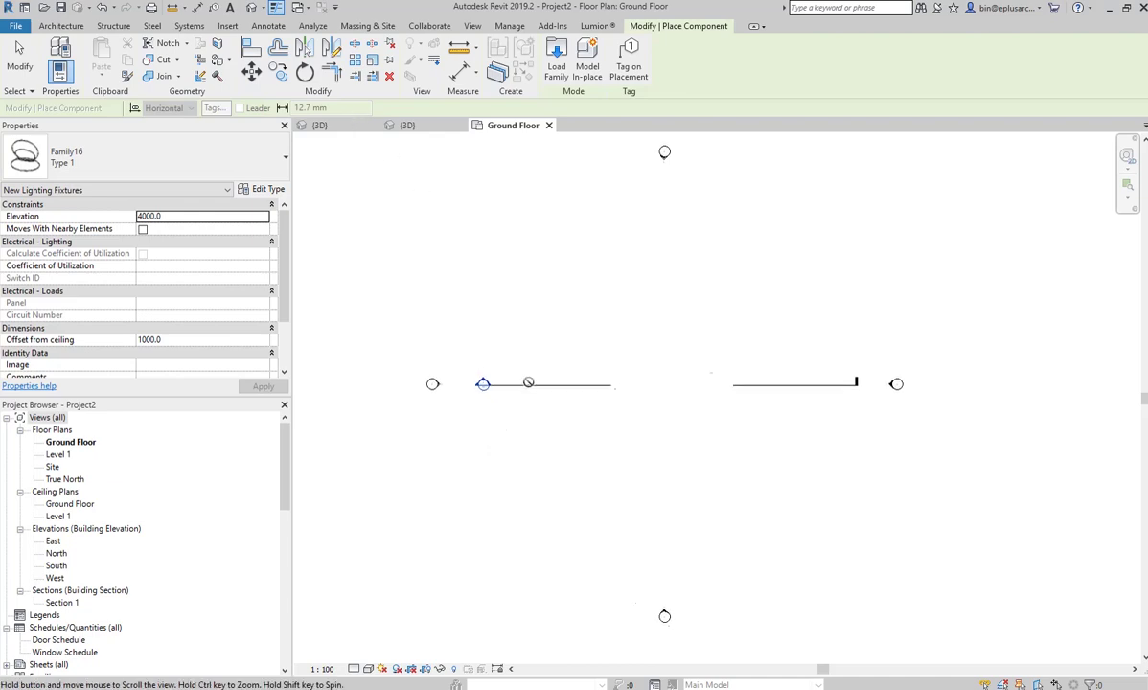
pyautogui.doubleClick(67, 503)
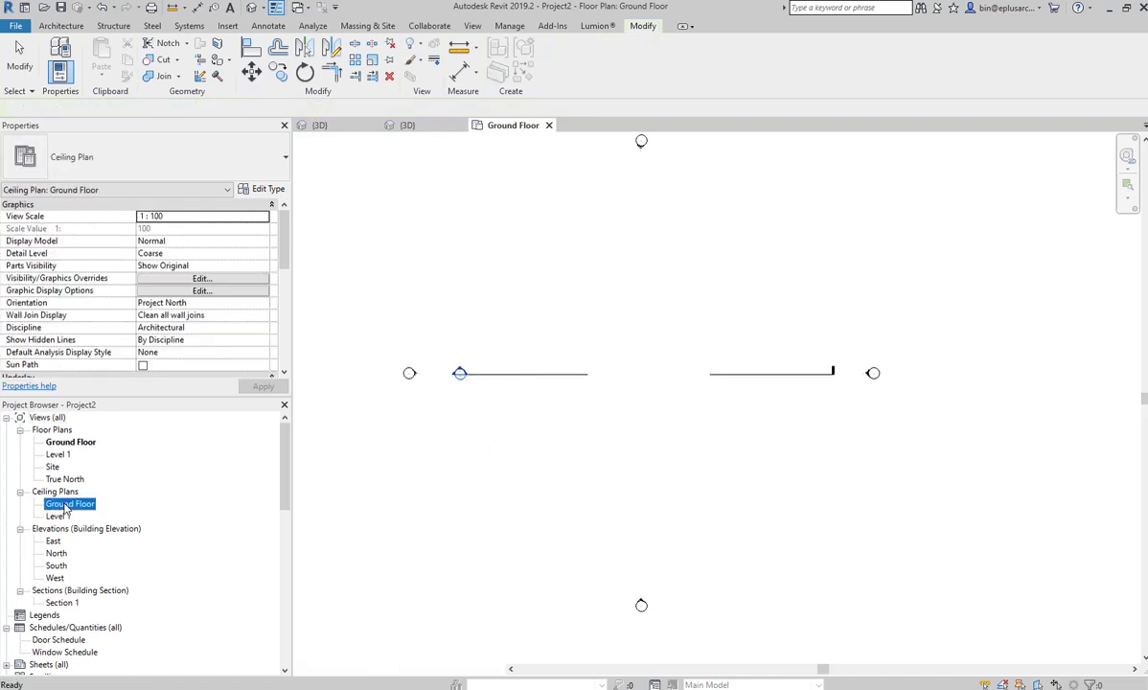
pyautogui.scroll(2, 637, 403)
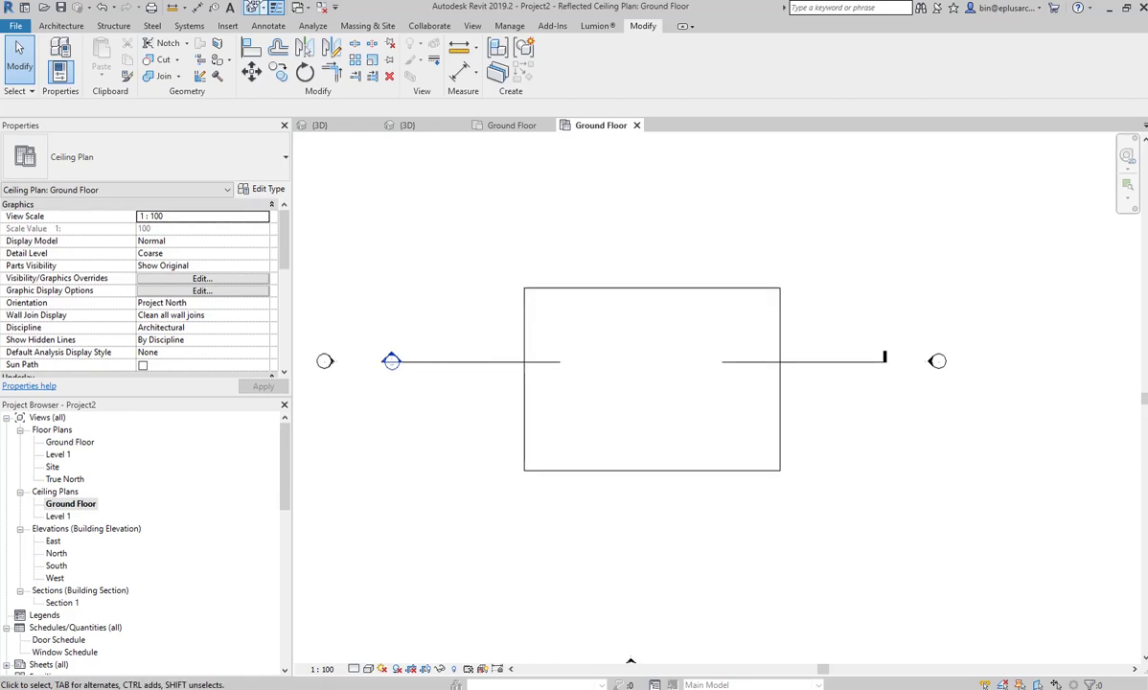
pyautogui.click(250, 8)
pyautogui.keyDown('shift'); pyautogui.moveTo(597, 372); pyautogui.dragTo(655, 275, button='middle'); pyautogui.keyUp('shift')
pyautogui.scroll(1, 607, 316)
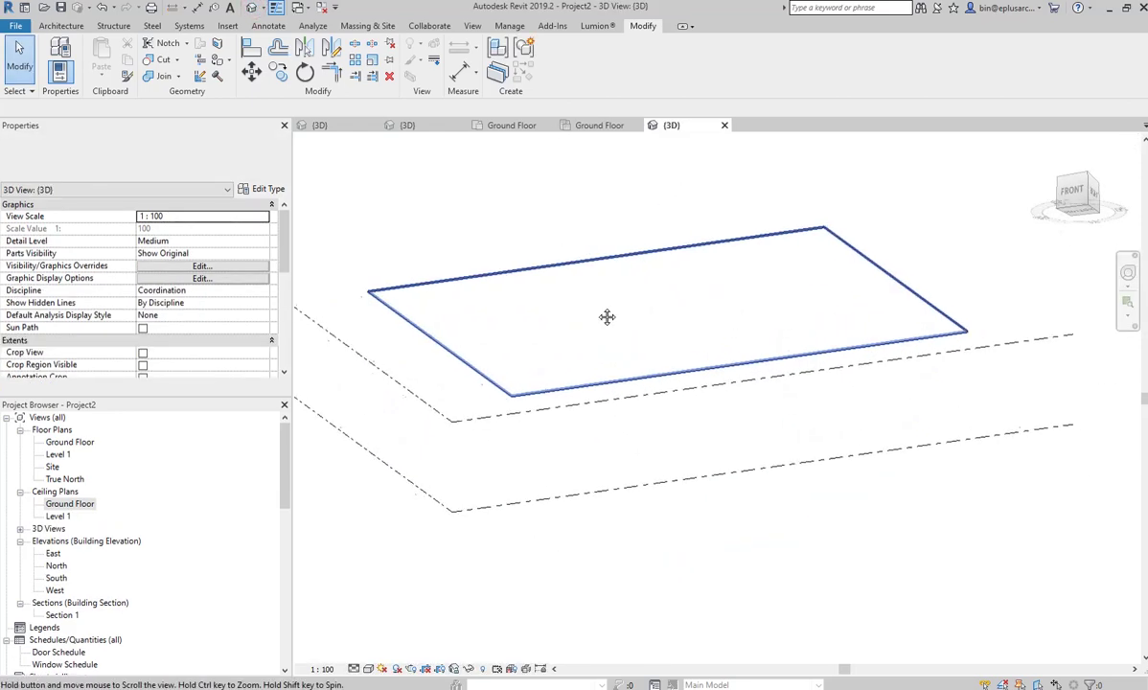
pyautogui.scroll(2, 600, 353)
pyautogui.scroll(1, 415, 209)
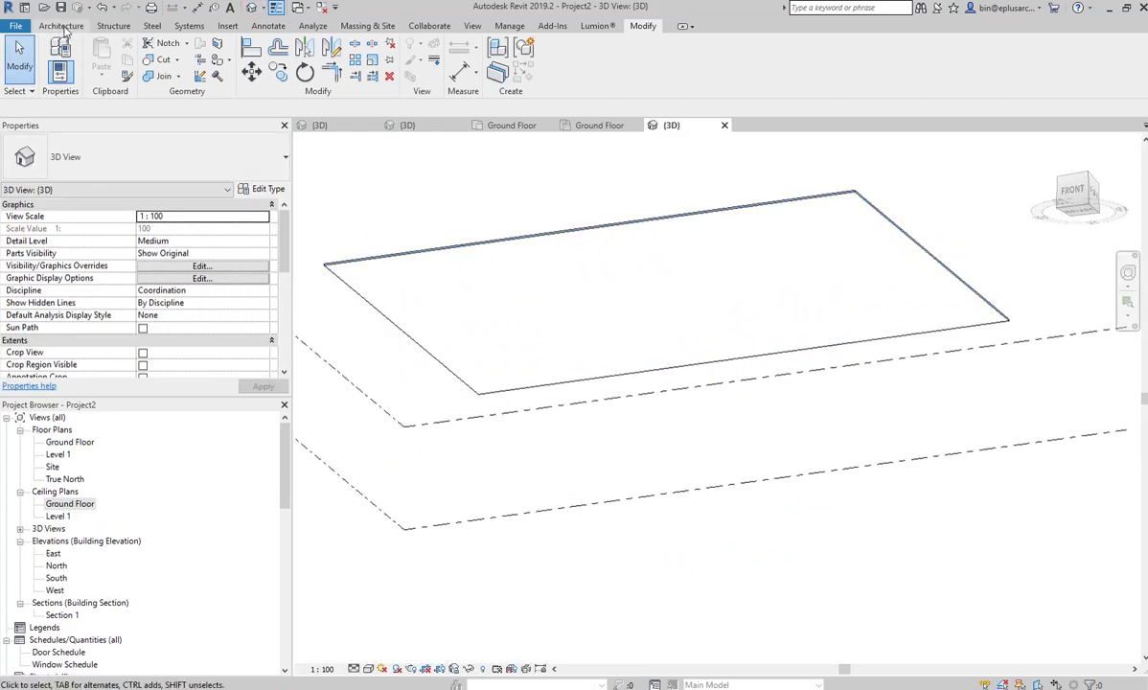
# Place one ring light fixture on the ceiling as a component, hanging 1000 below it.
pyautogui.click(61, 26)
pyautogui.click(108, 56)
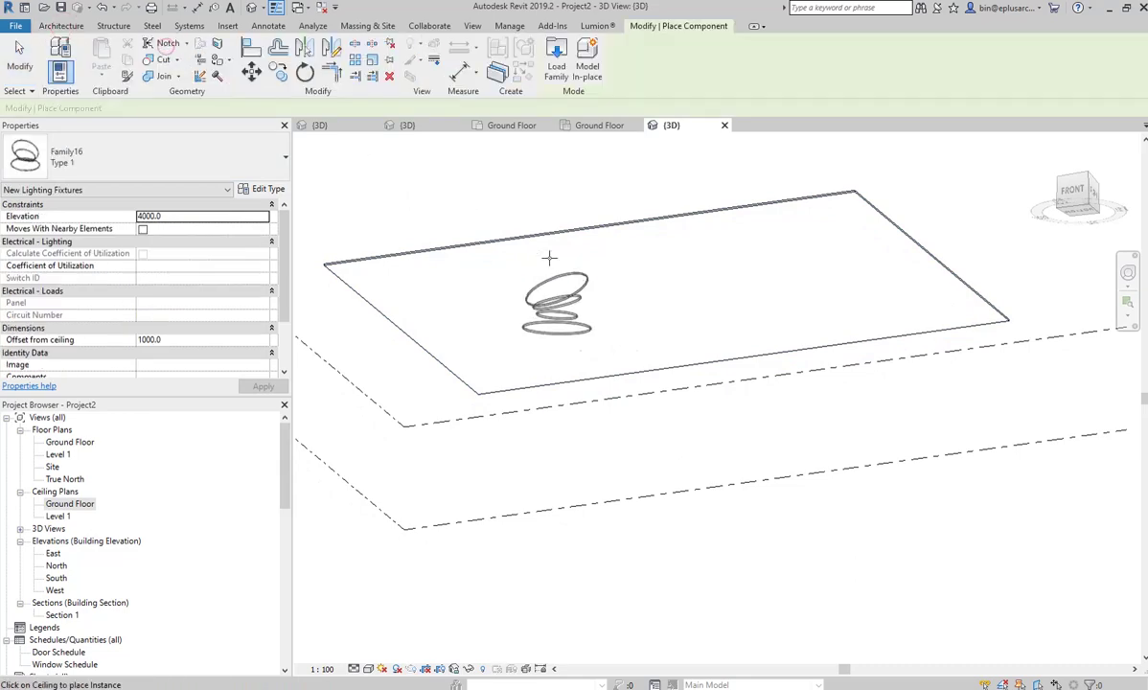
pyautogui.click(620, 285)
pyautogui.press('Escape')
pyautogui.press('Escape')
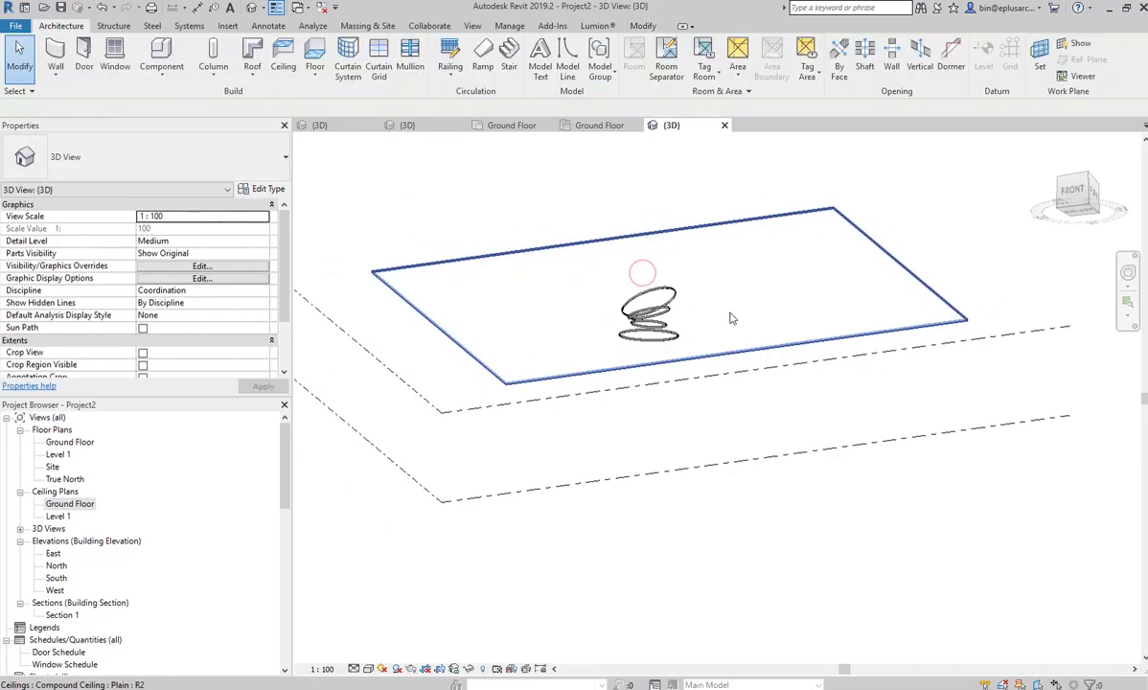
pyautogui.moveTo(634, 268)
pyautogui.keyDown('shift'); pyautogui.mouseDown(button='middle')
pyautogui.moveTo(517, 421)
pyautogui.moveTo(693, 341)
pyautogui.mouseUp(button='middle'); pyautogui.keyUp('shift')
# Change the fixture's Offset from ceiling to 2000, then 3000, and orbit to check it below Ground Floor.
pyautogui.click(648, 357)
pyautogui.scroll(-3, 204, 304)
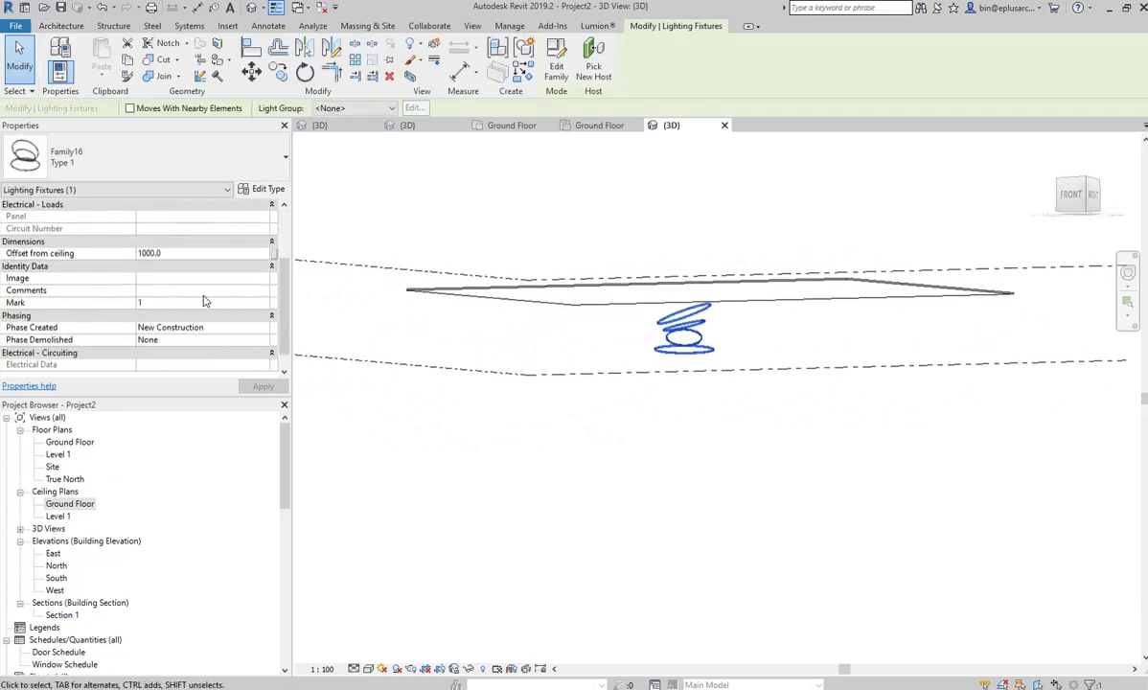
pyautogui.scroll(3, 204, 305)
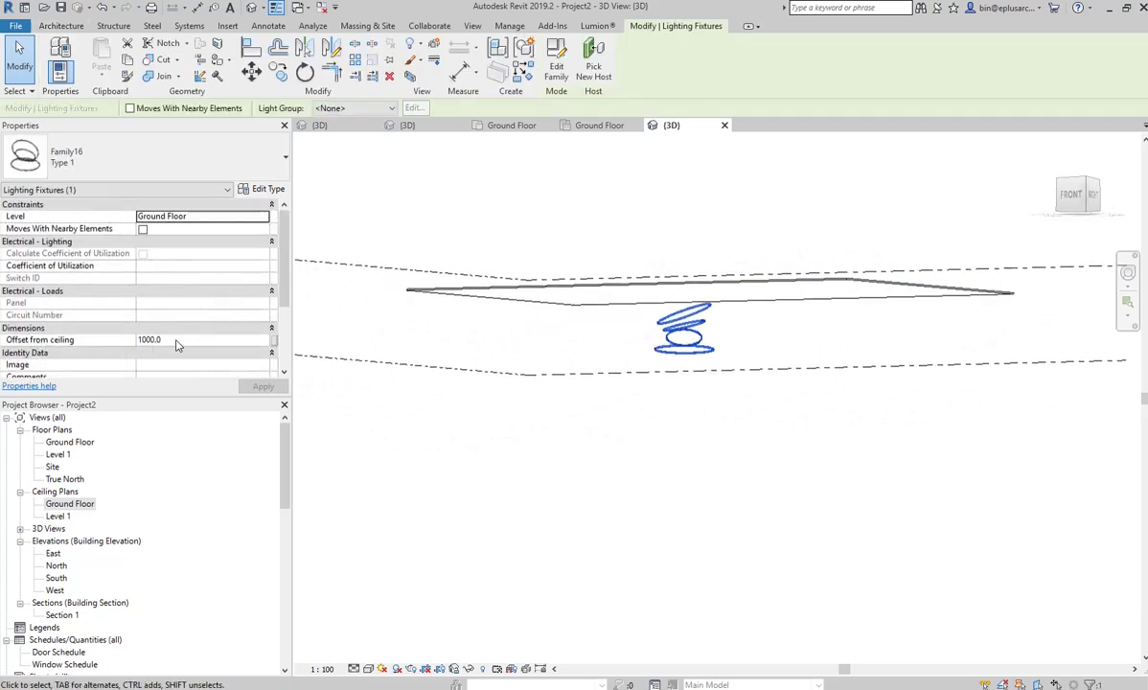
pyautogui.write('200')
pyautogui.press('Return')
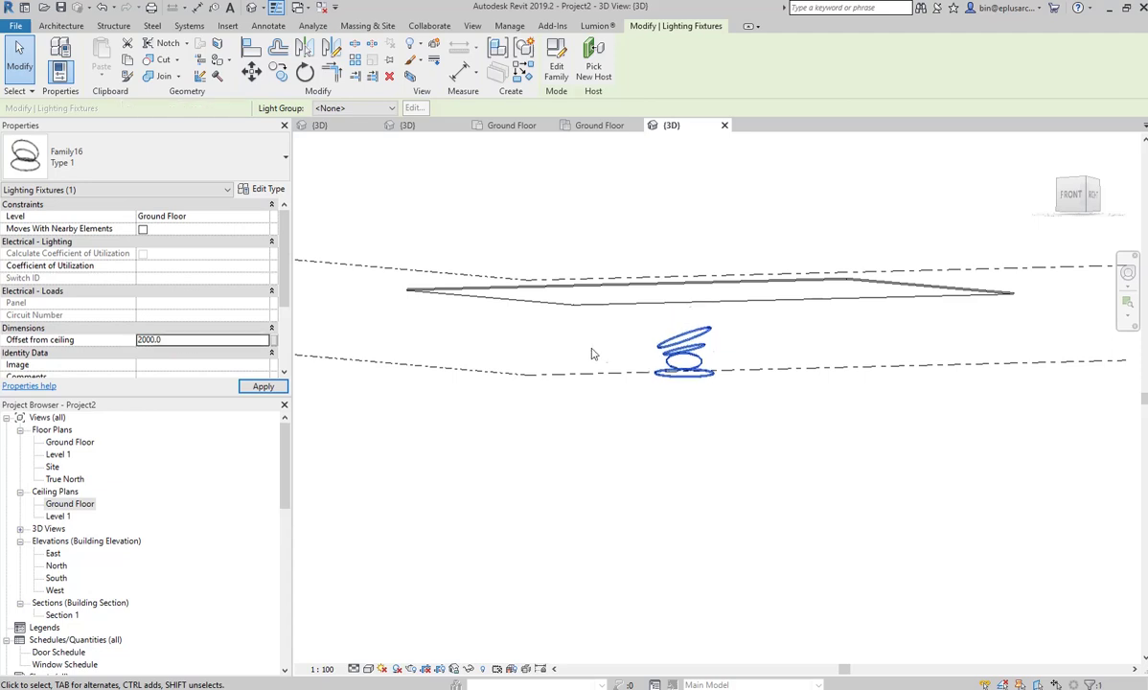
pyautogui.click(198, 340)
pyautogui.write('3')
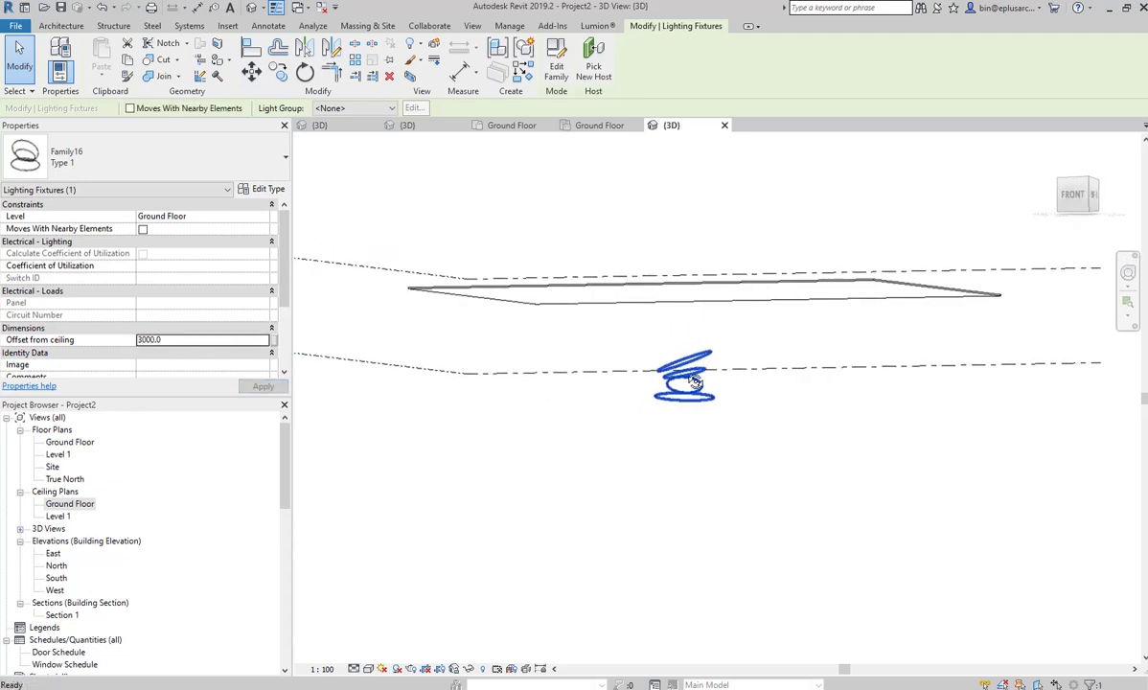
pyautogui.scroll(2, 706, 363)
pyautogui.keyDown('shift'); pyautogui.moveTo(706, 363); pyautogui.dragTo(617, 264, button='middle'); pyautogui.keyUp('shift')
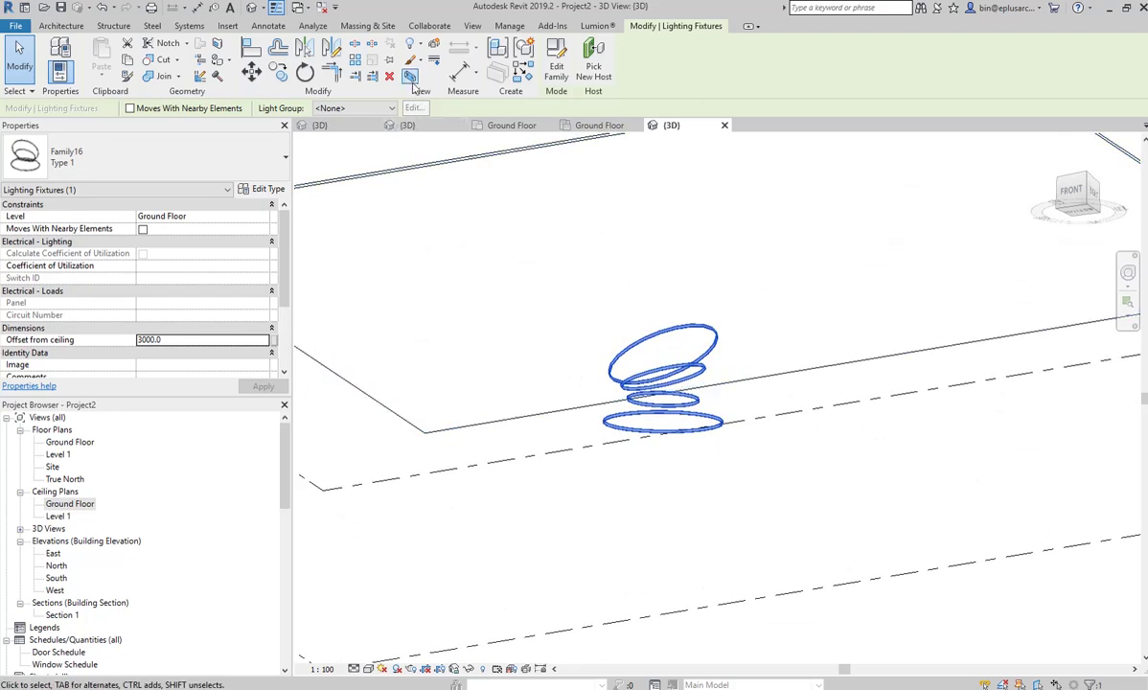
pyautogui.click(533, 208)
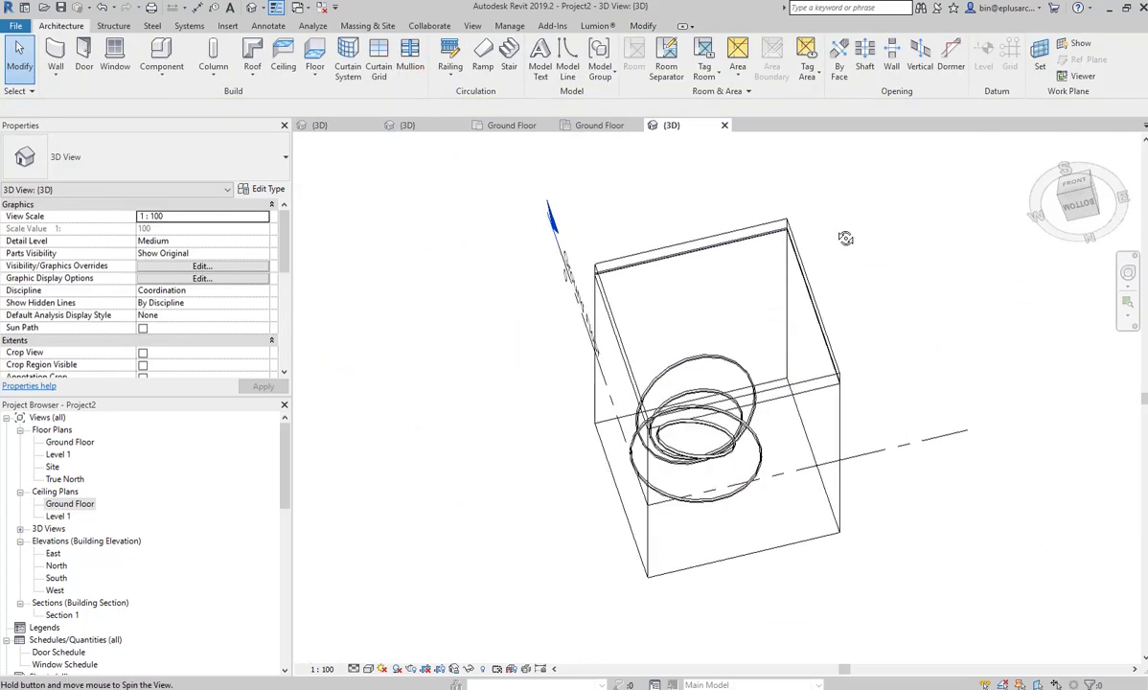
pyautogui.scroll(2, 733, 451)
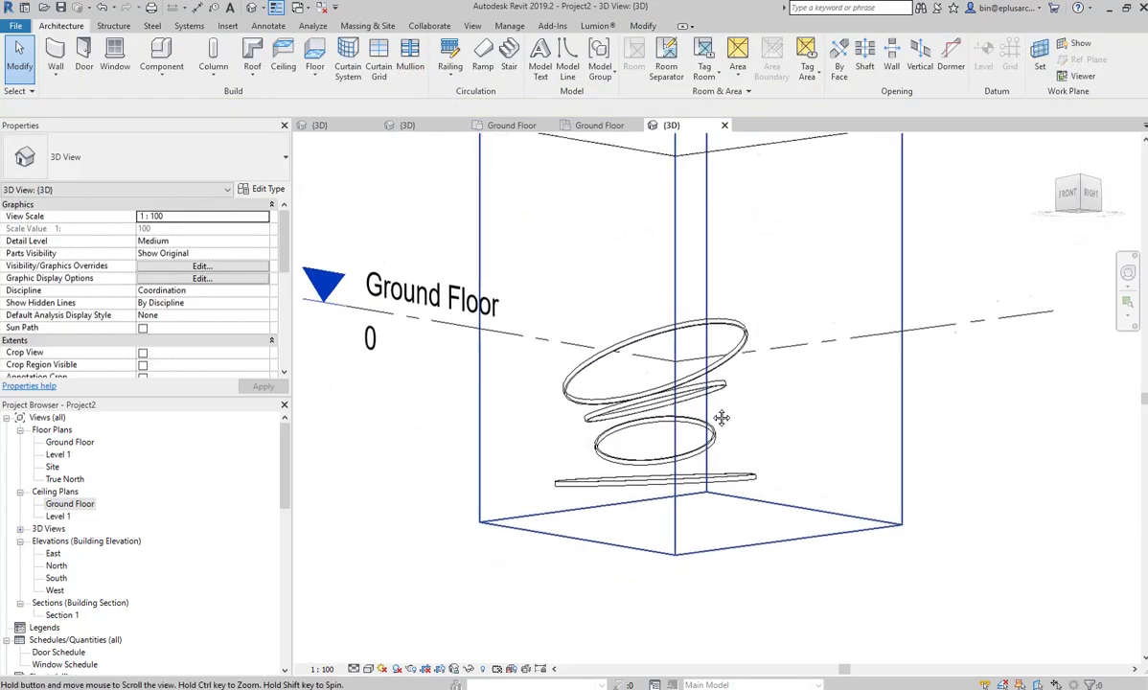